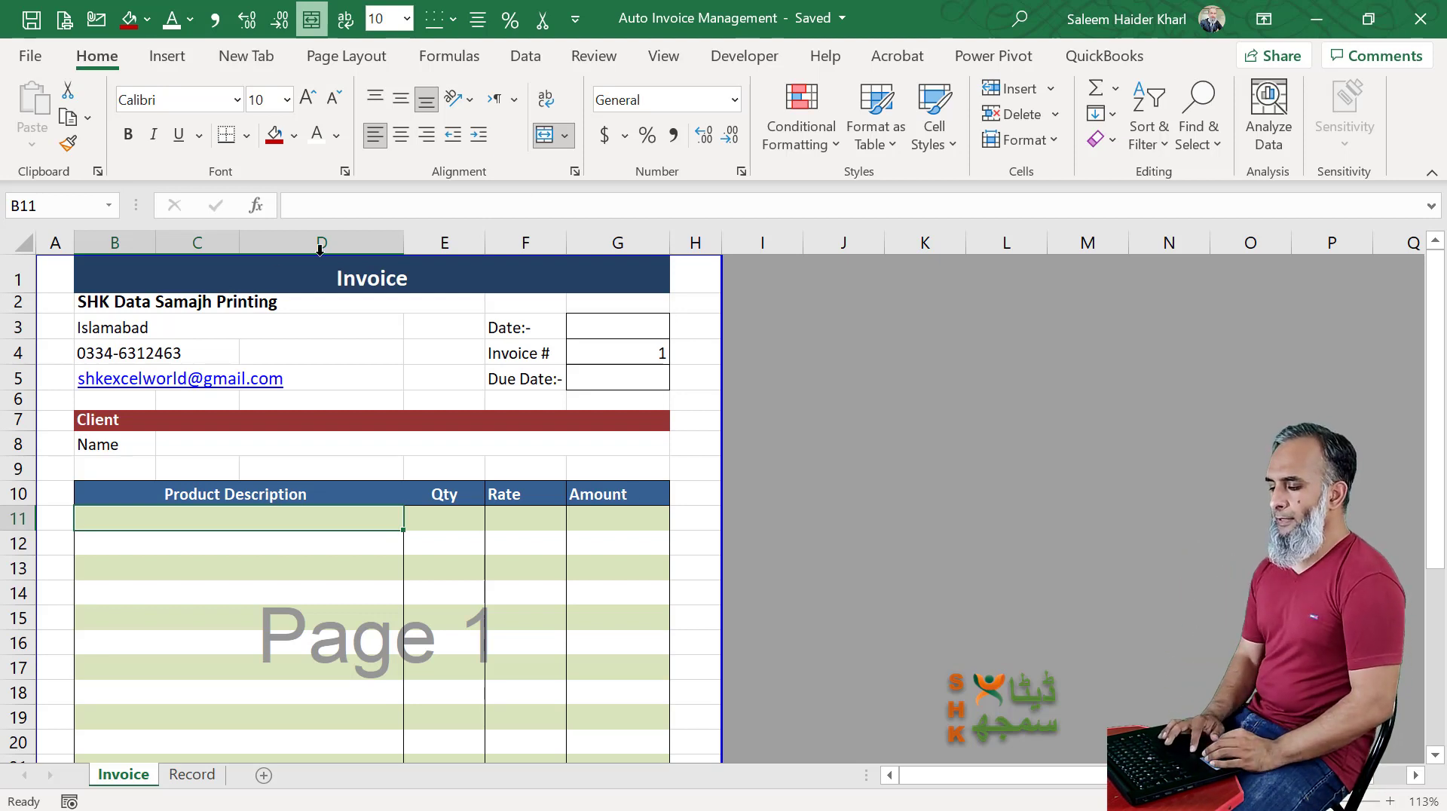
- Review the invoice header: company name, invoice date, due date, client name and first product row
click(204, 304)
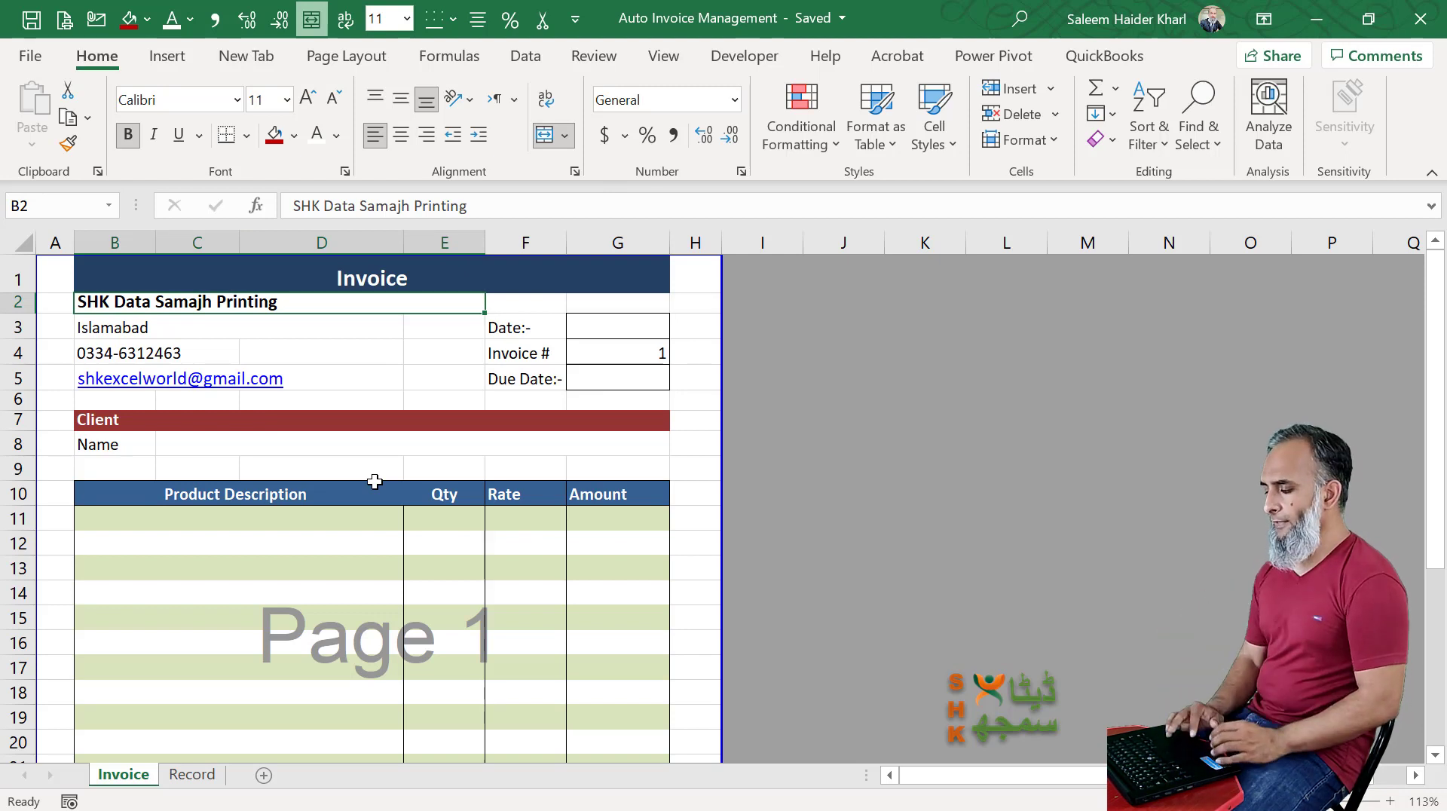
click(641, 326)
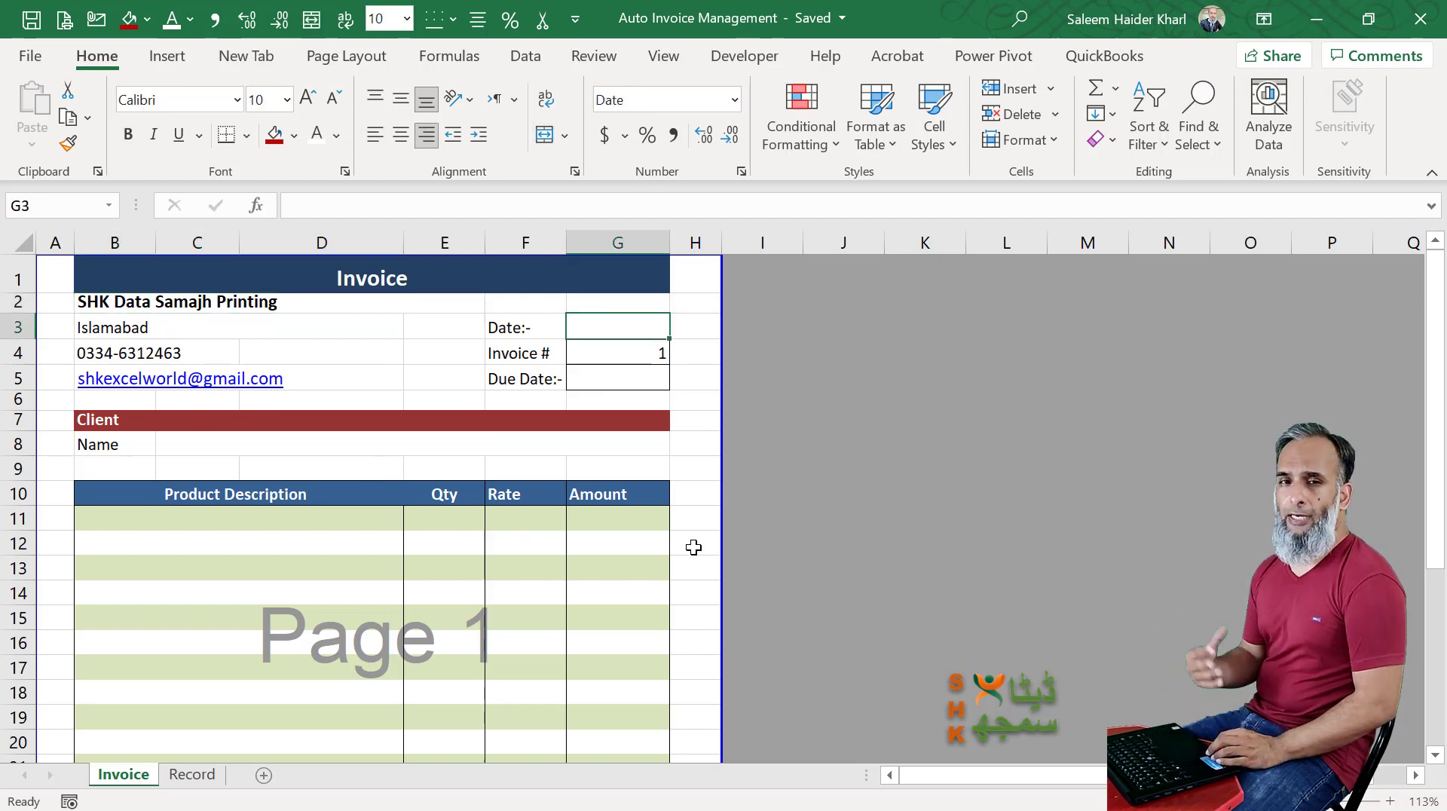
click(654, 381)
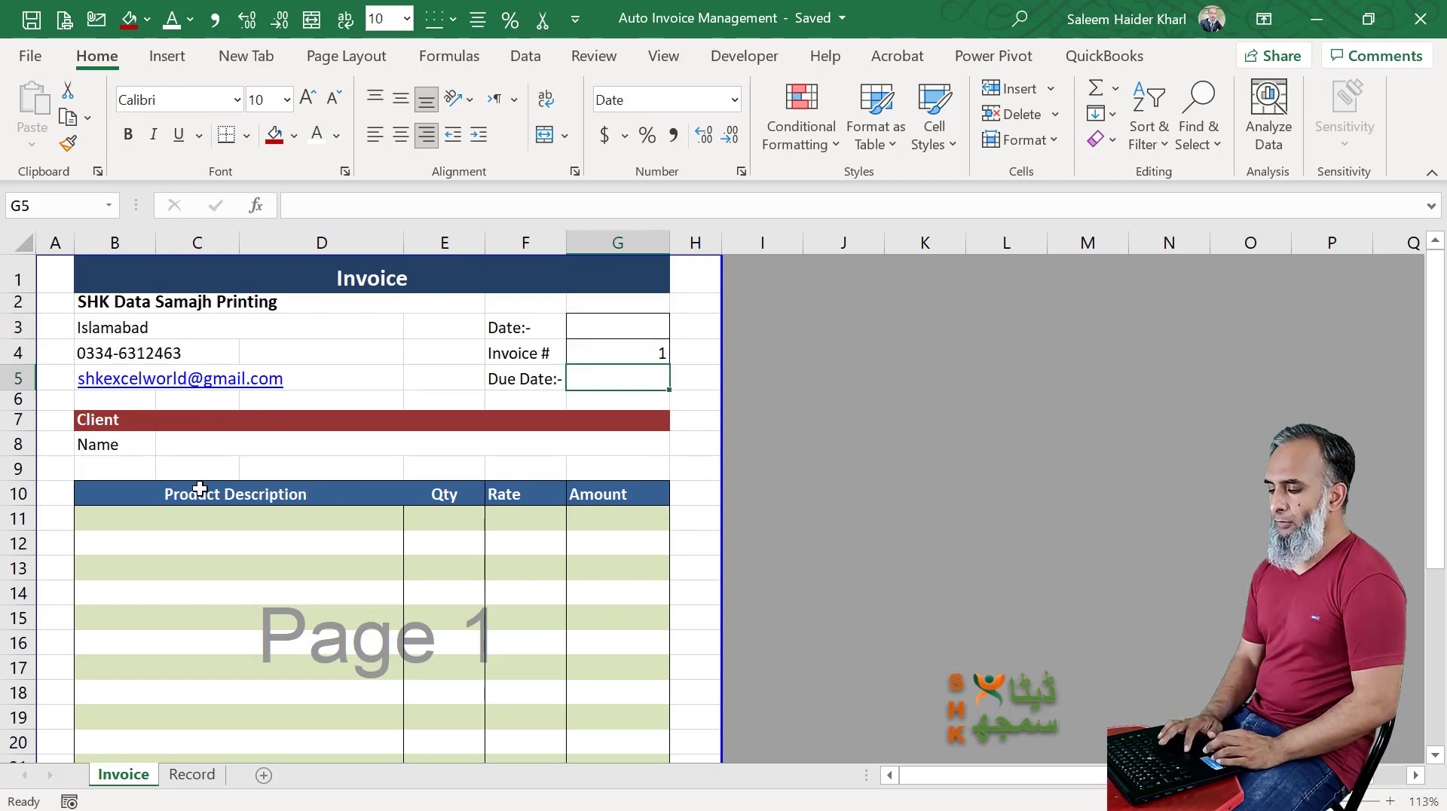
drag(183, 430, 199, 447)
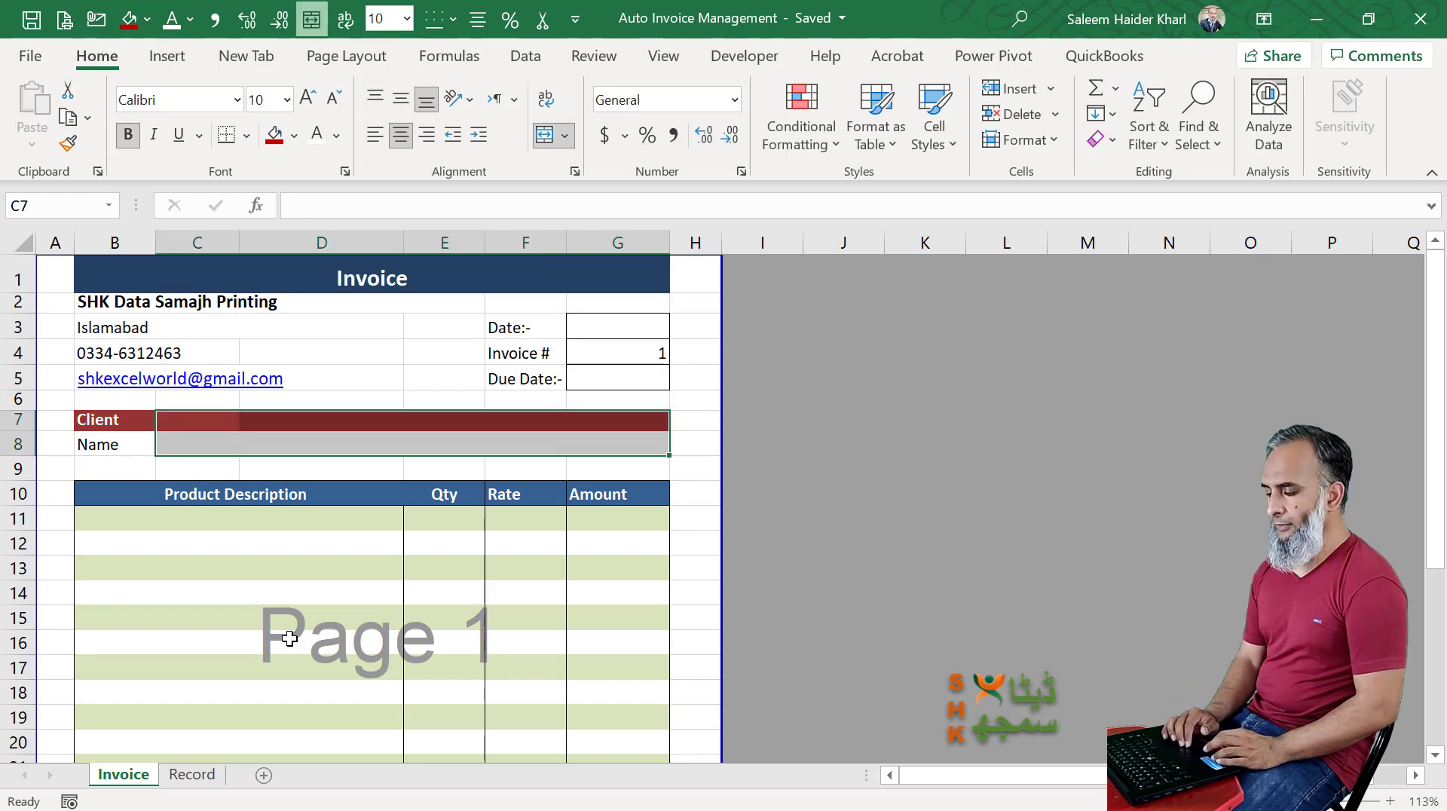
scroll(289, 638, down, 1)
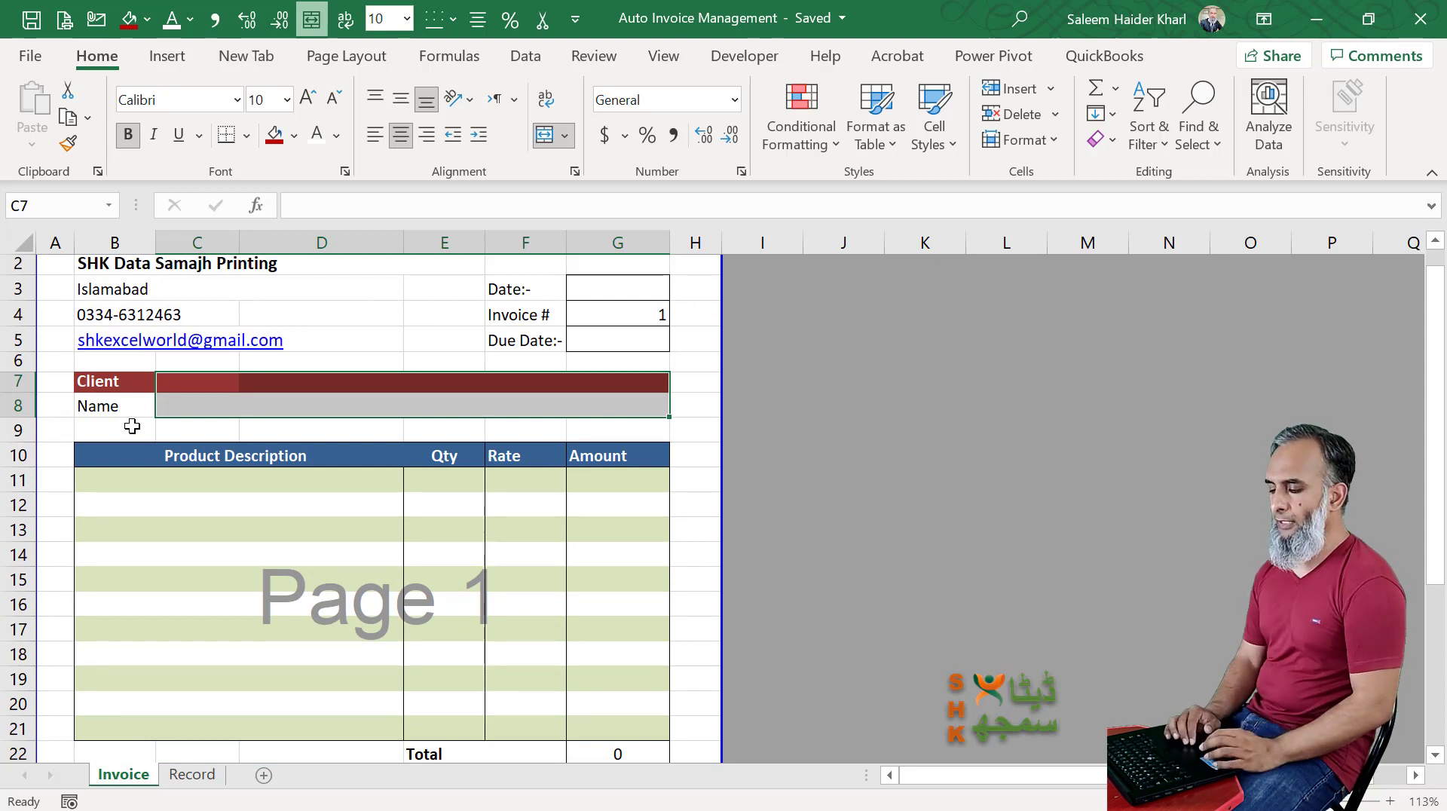
scroll(132, 427, down, 3)
click(274, 405)
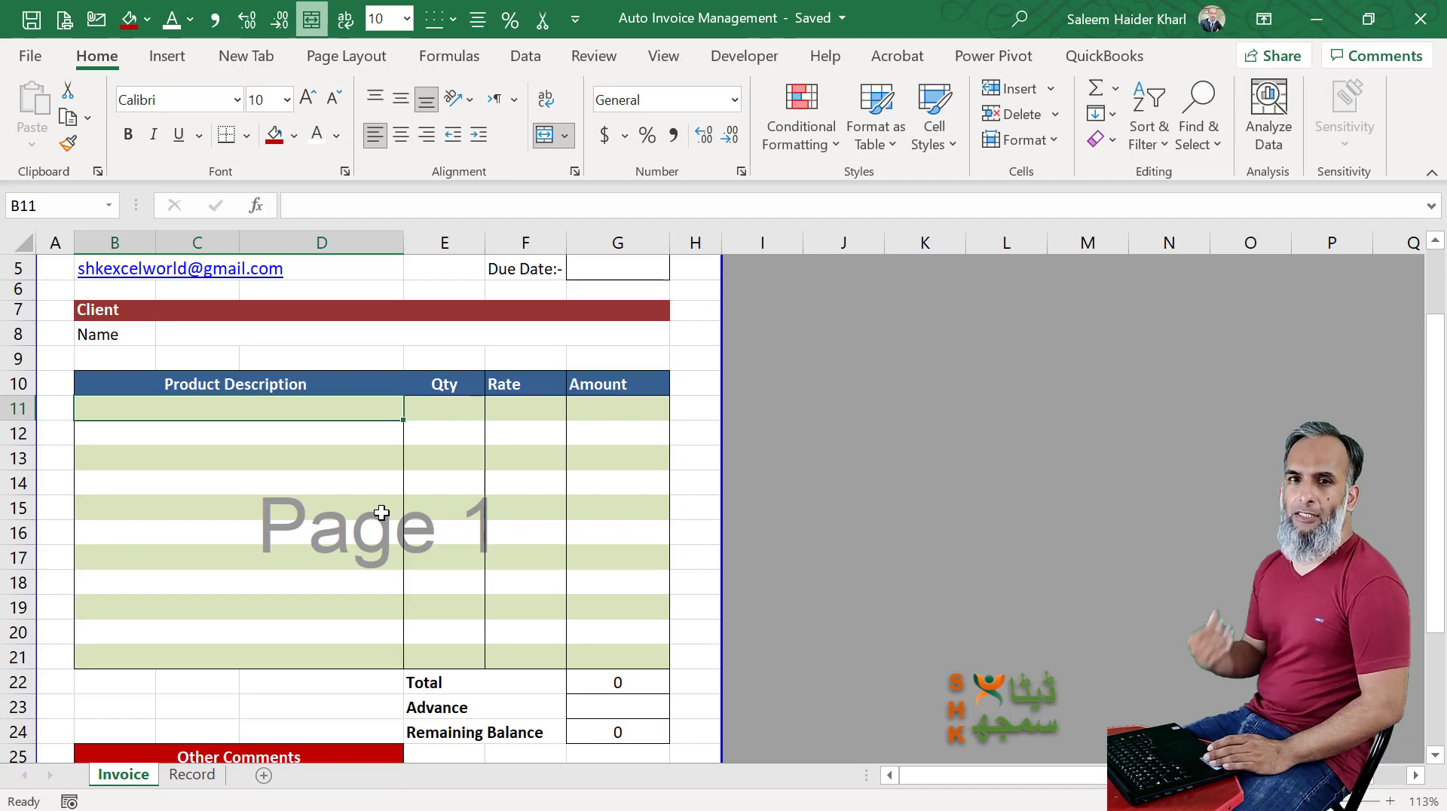
- Check the Total, Advance and Remaining Balance cells, then switch to the Record sheet
scroll(381, 513, down, 2)
scroll(381, 512, down, 1)
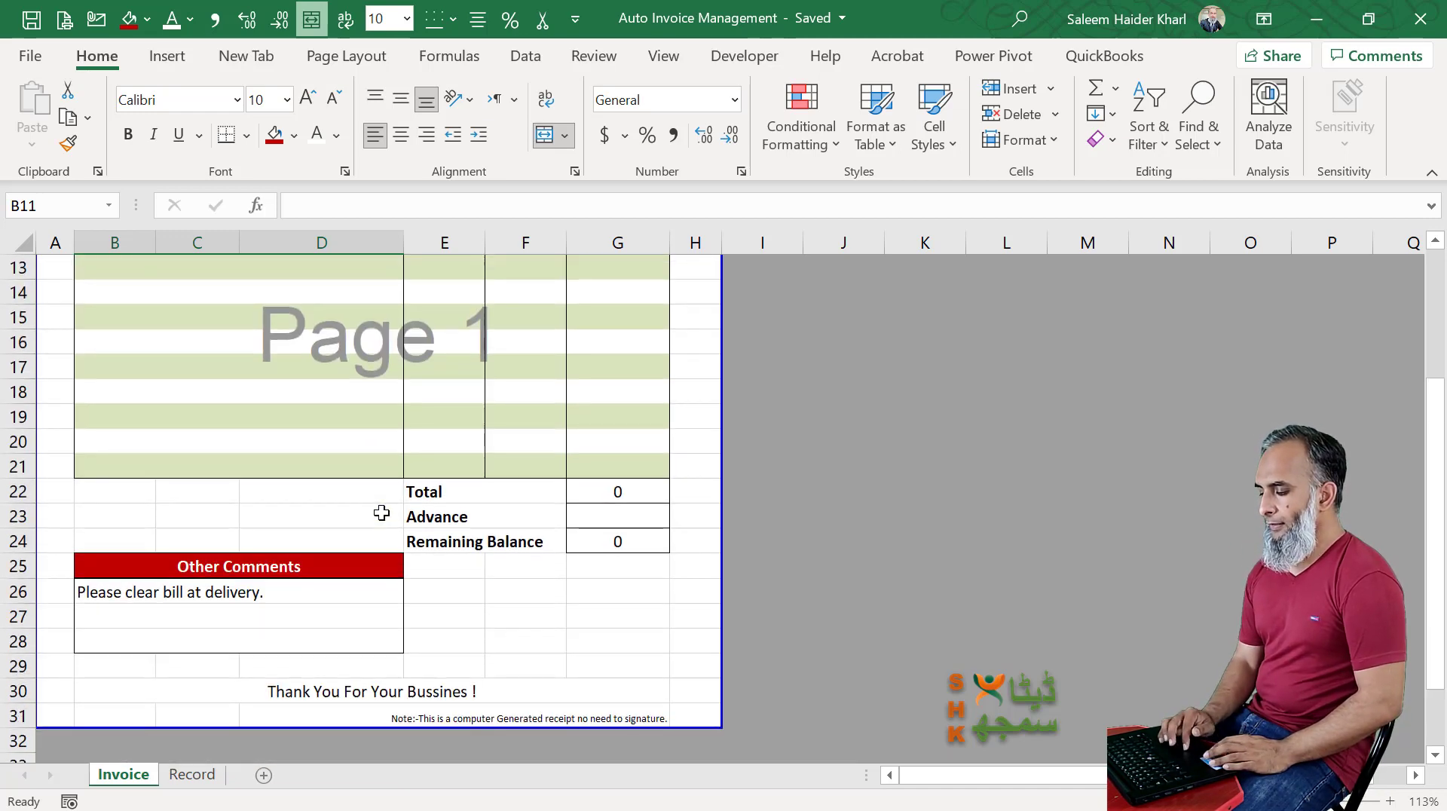
click(647, 490)
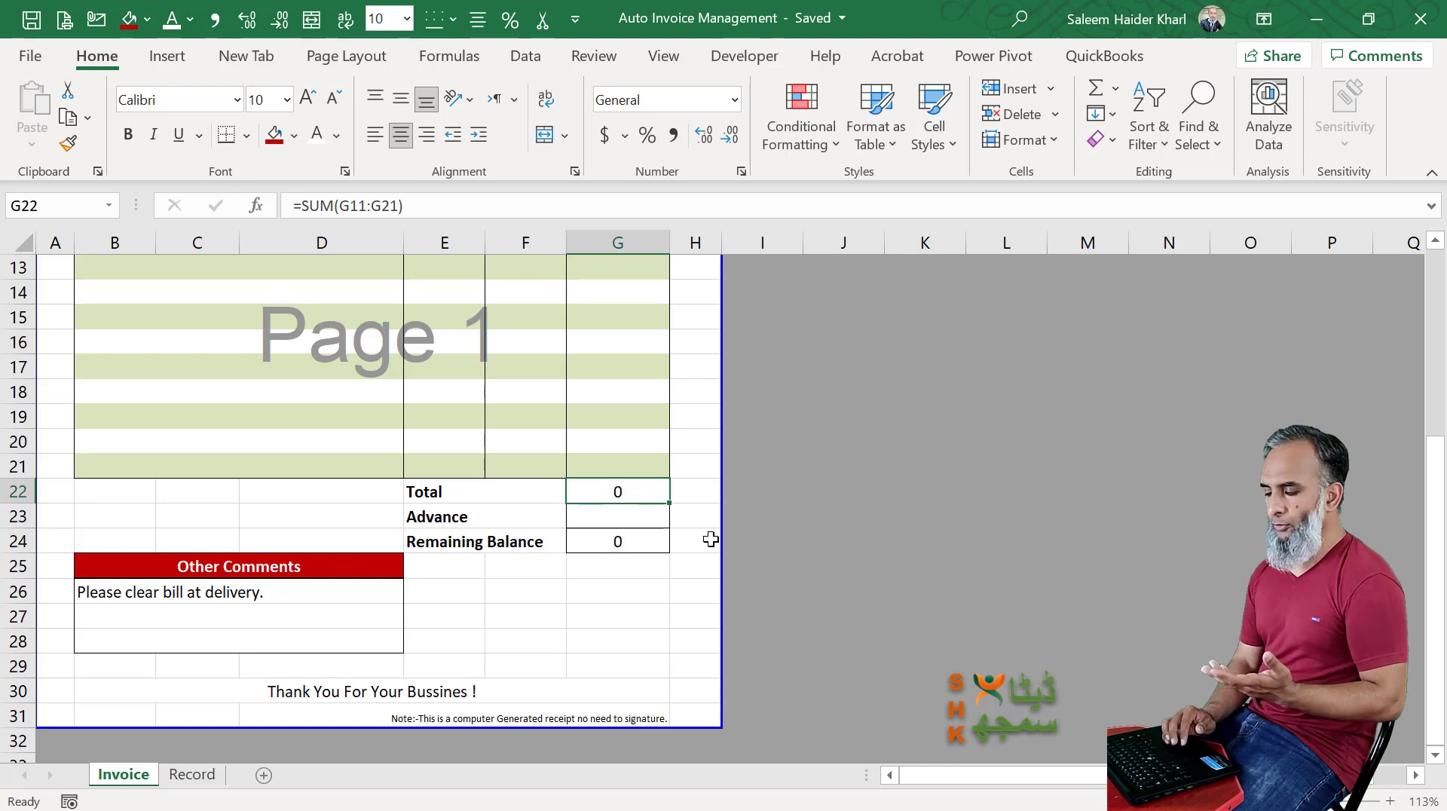
click(657, 523)
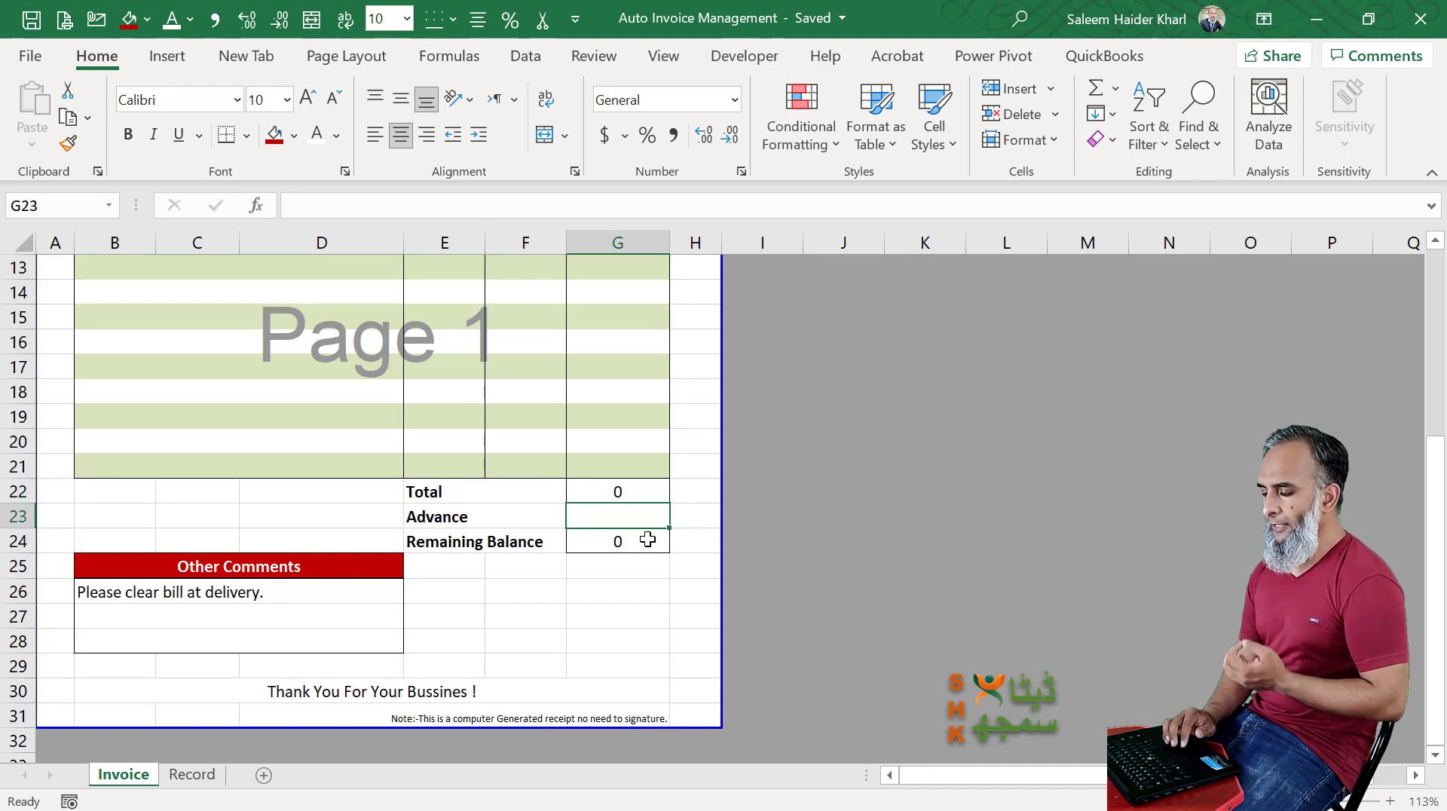
click(647, 539)
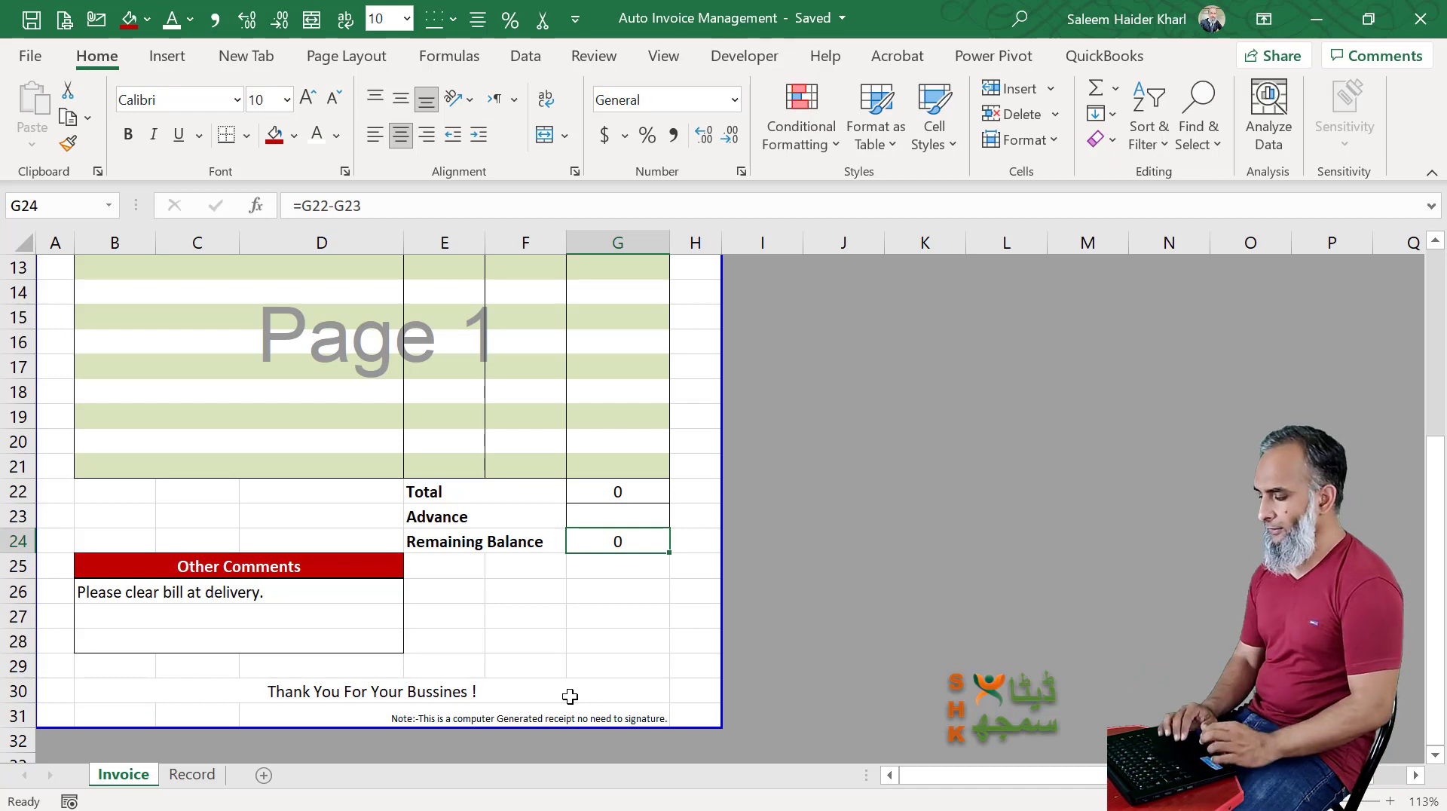
scroll(570, 697, up, 1)
scroll(569, 697, up, 3)
key(ctrl+Page_Down)
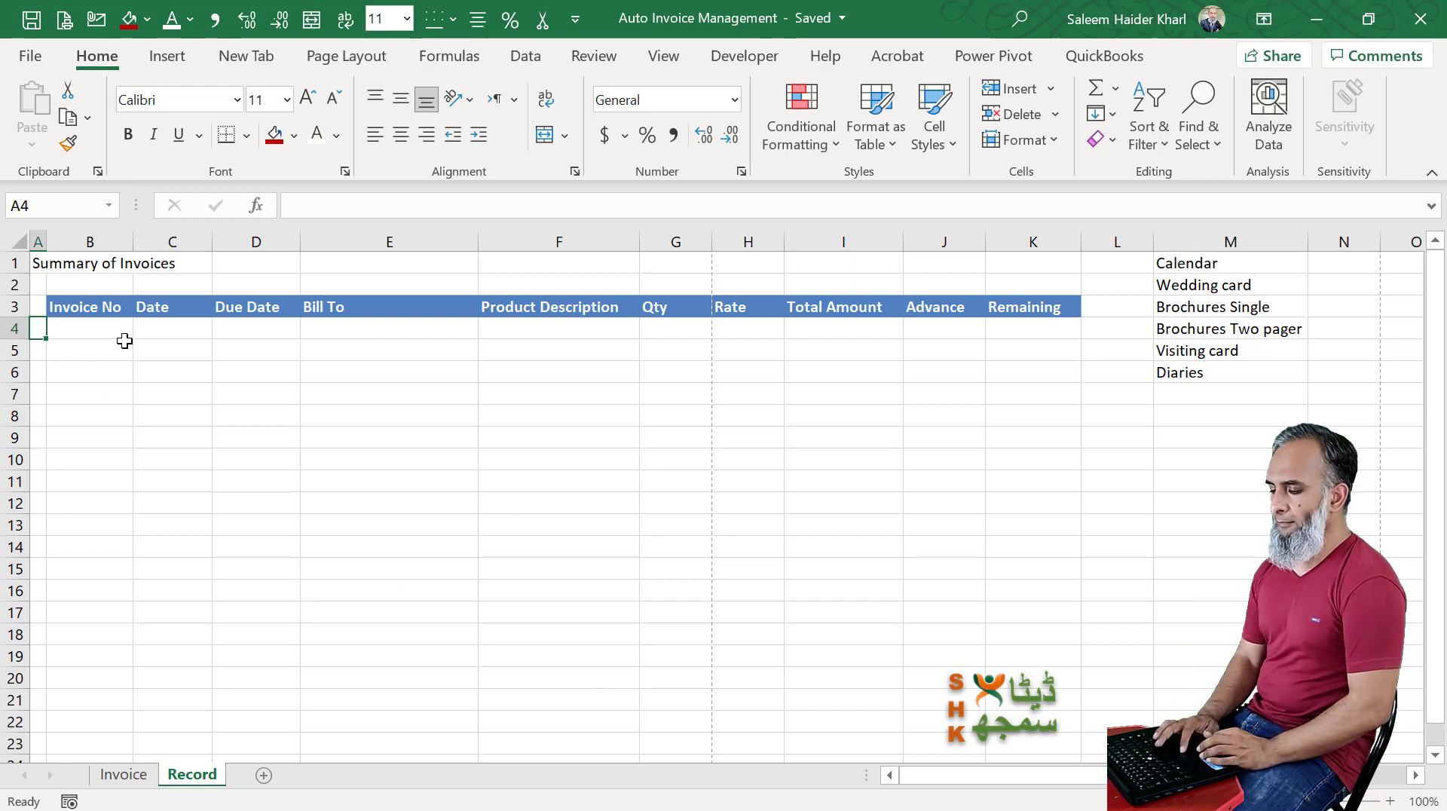
click(115, 330)
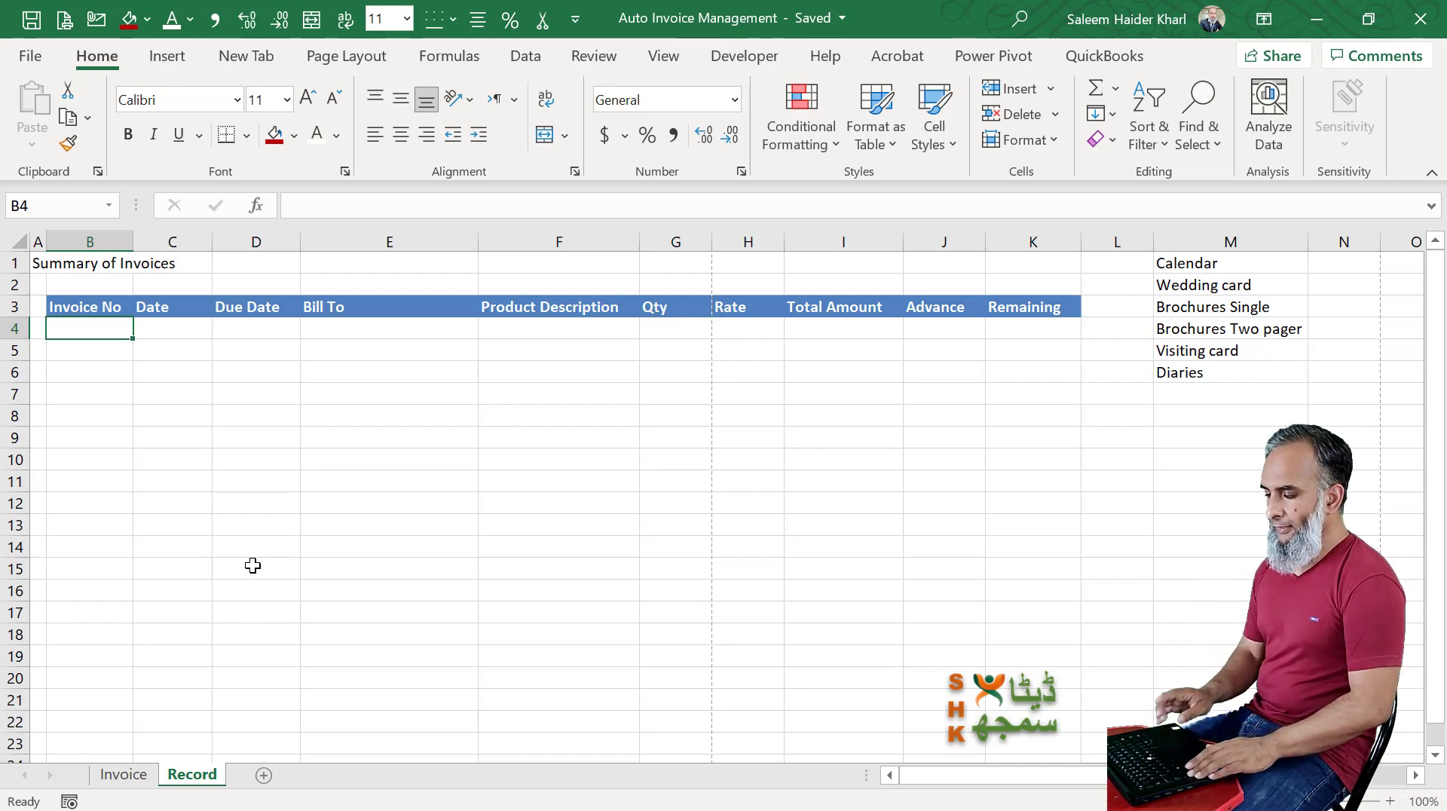
key(ctrl+Page_Up)
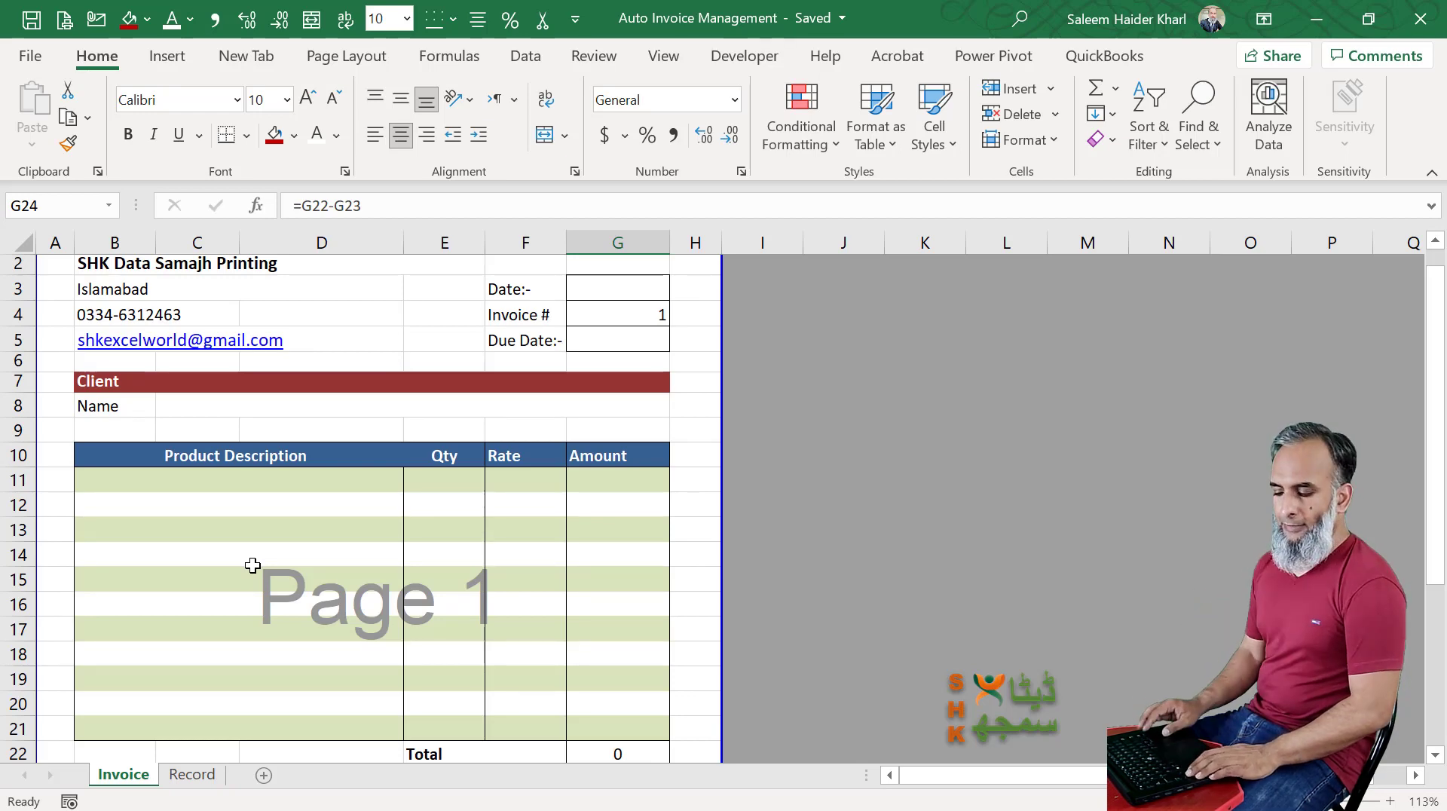
key(ctrl+Page_Down)
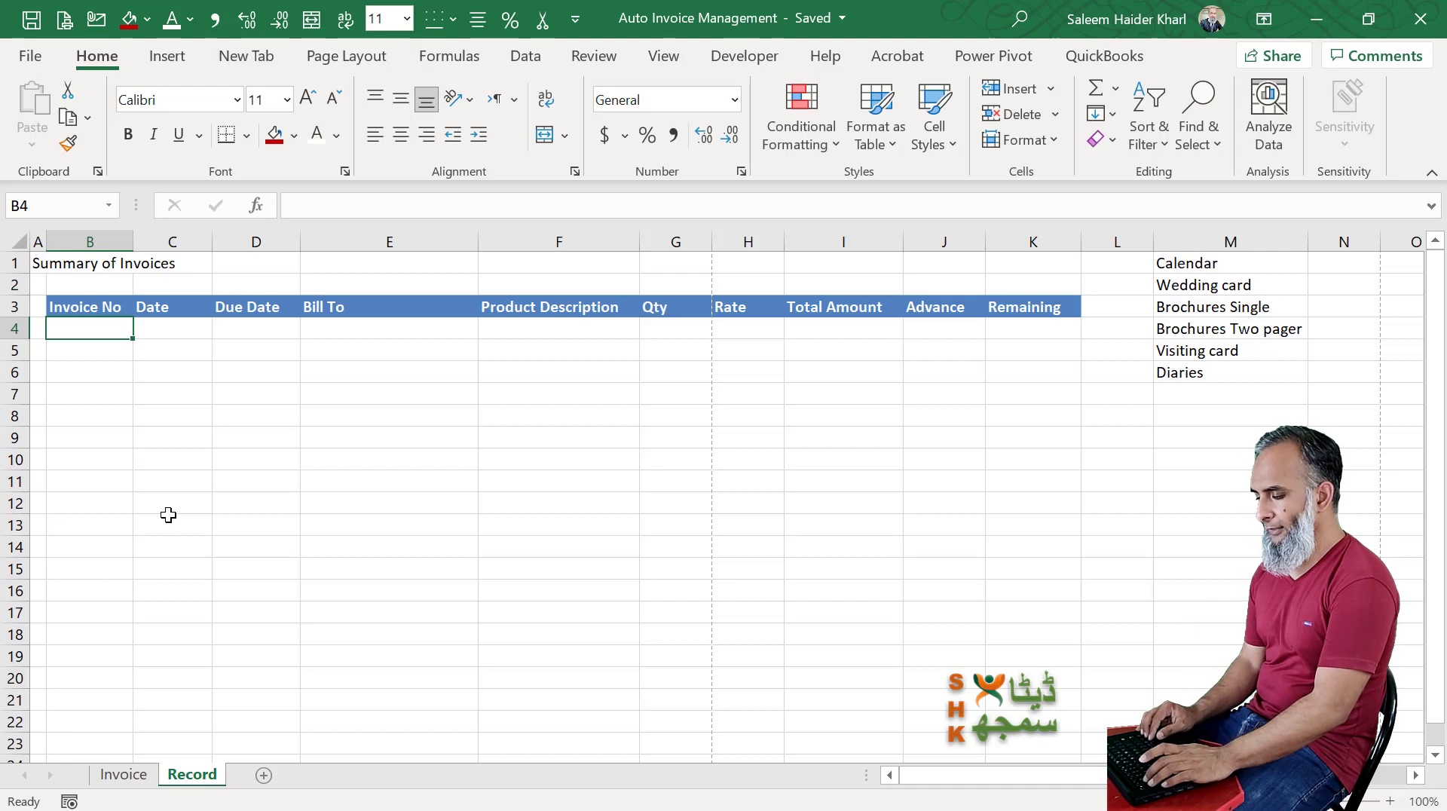
- In B4:E4 enter invoice 1, date 10-May-21, due date 15-May-21 and the client name
text(1)
key(Tab)
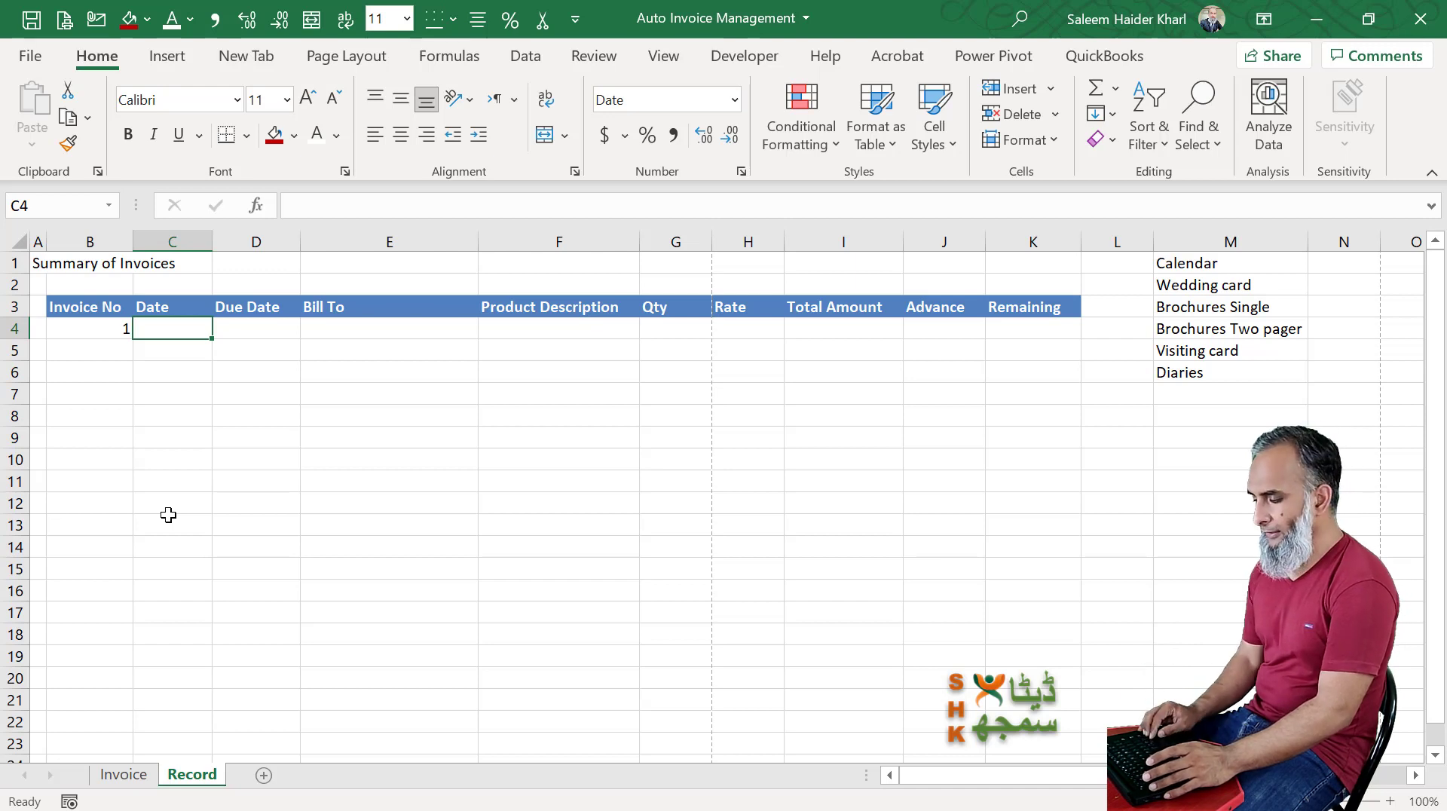
key(ctrl+semicolon)
key(Escape)
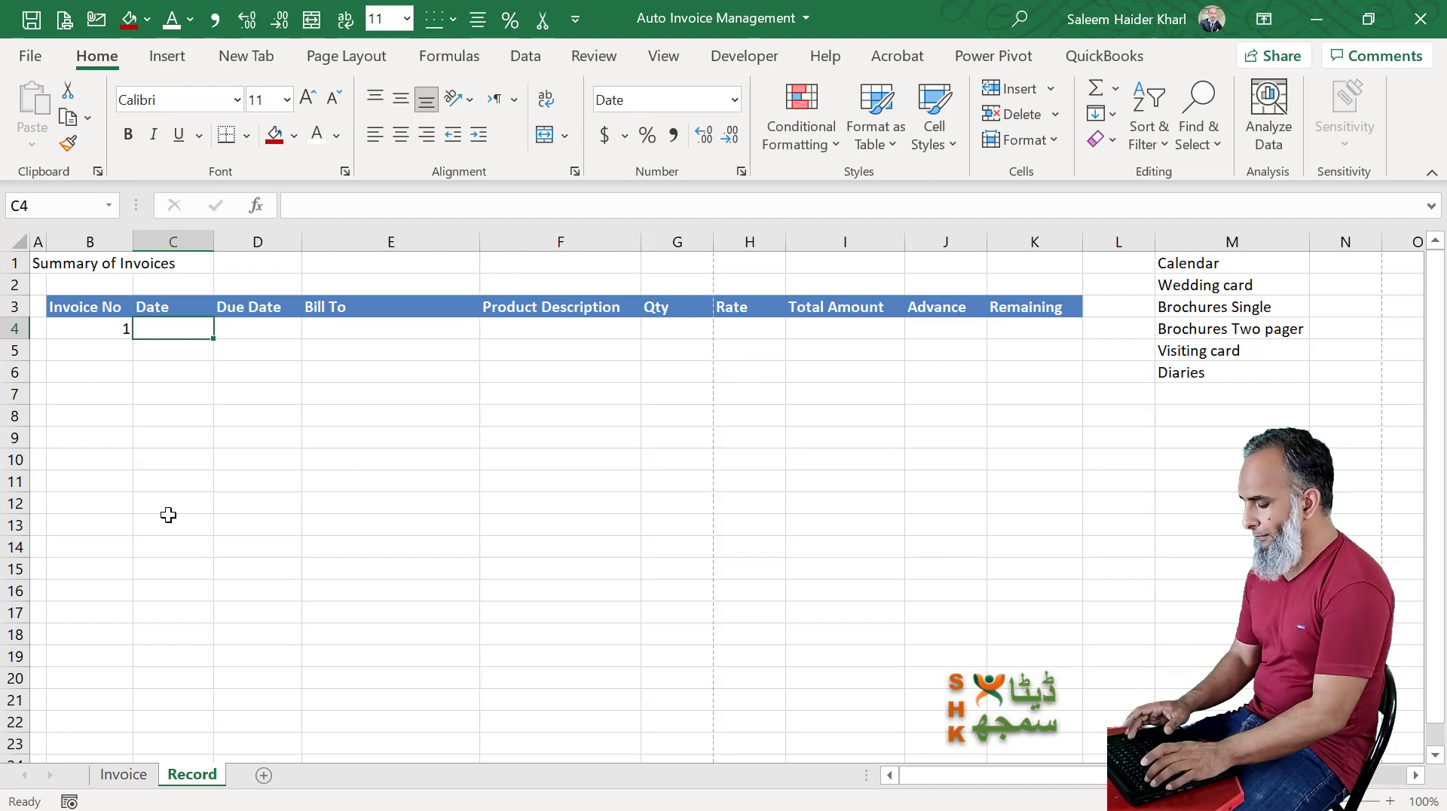
text(10-5-21)
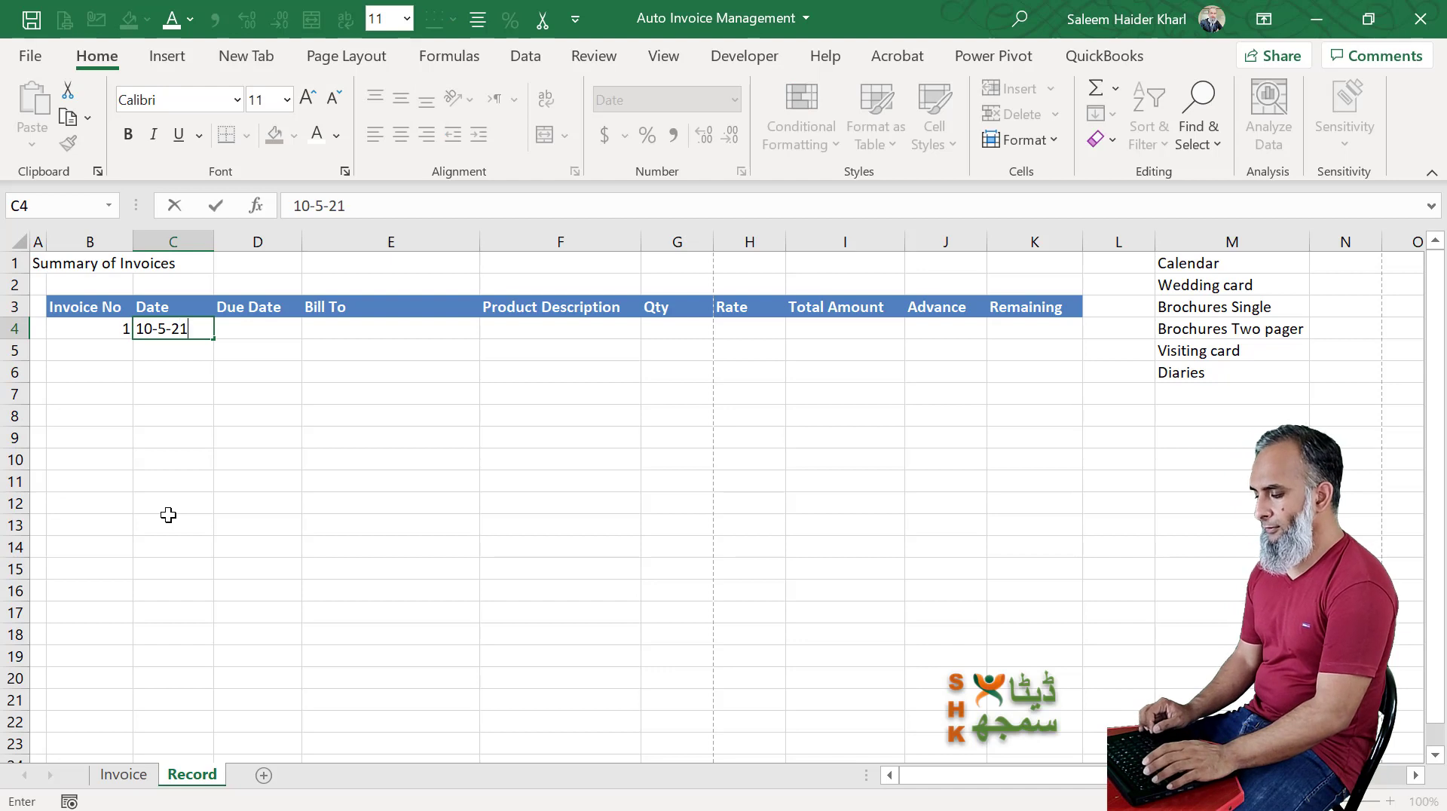
key(Tab)
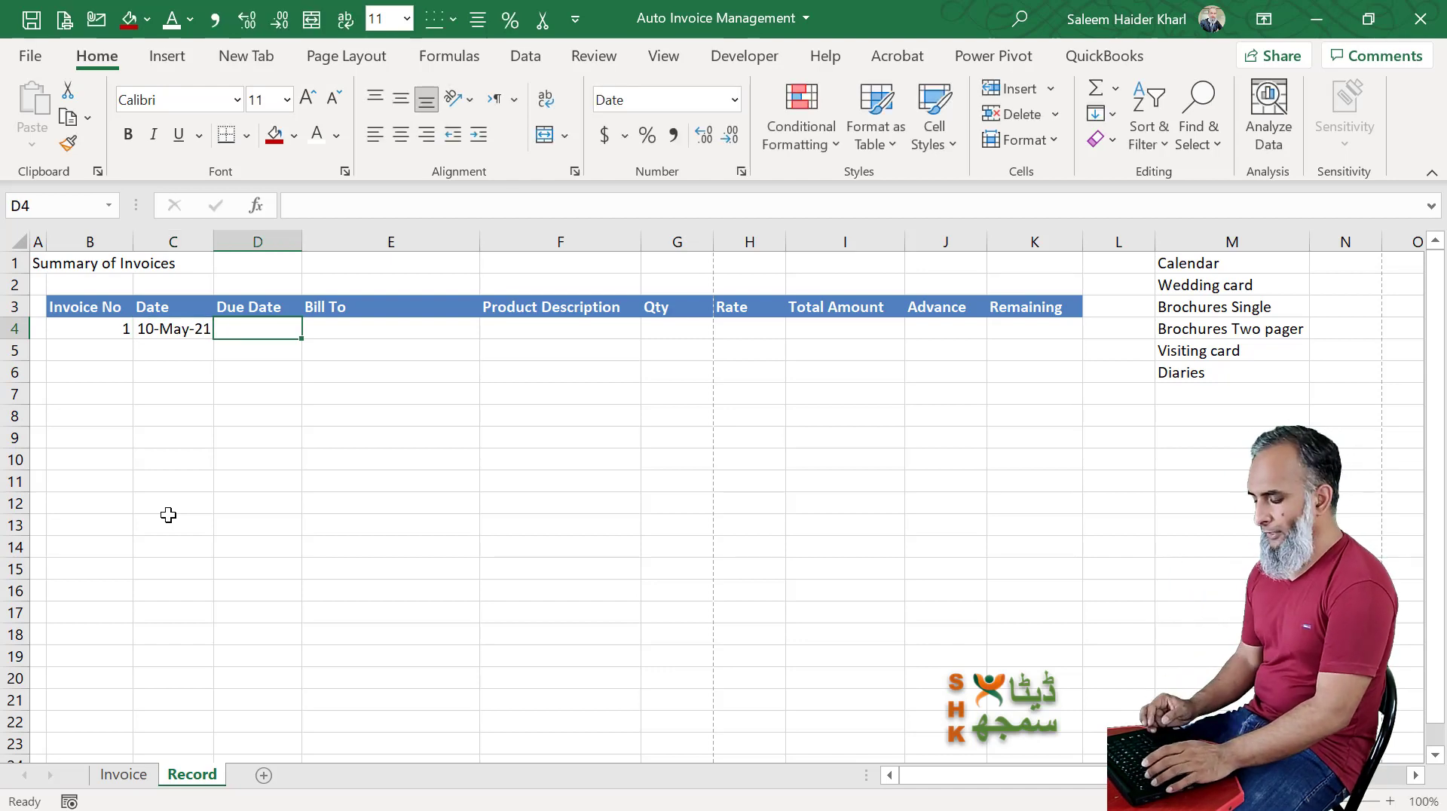
text(15-5)
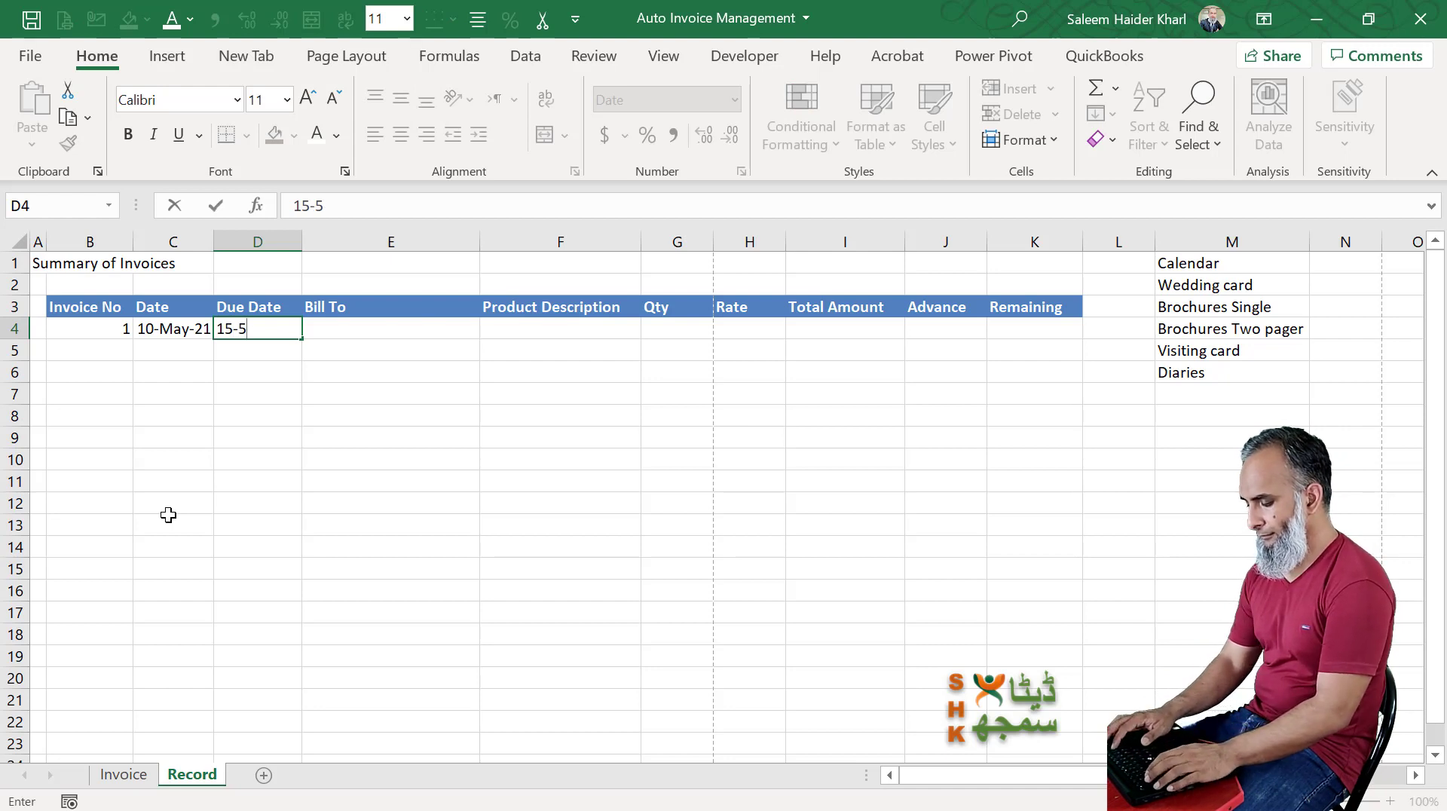
text(-May-21)
key(Tab)
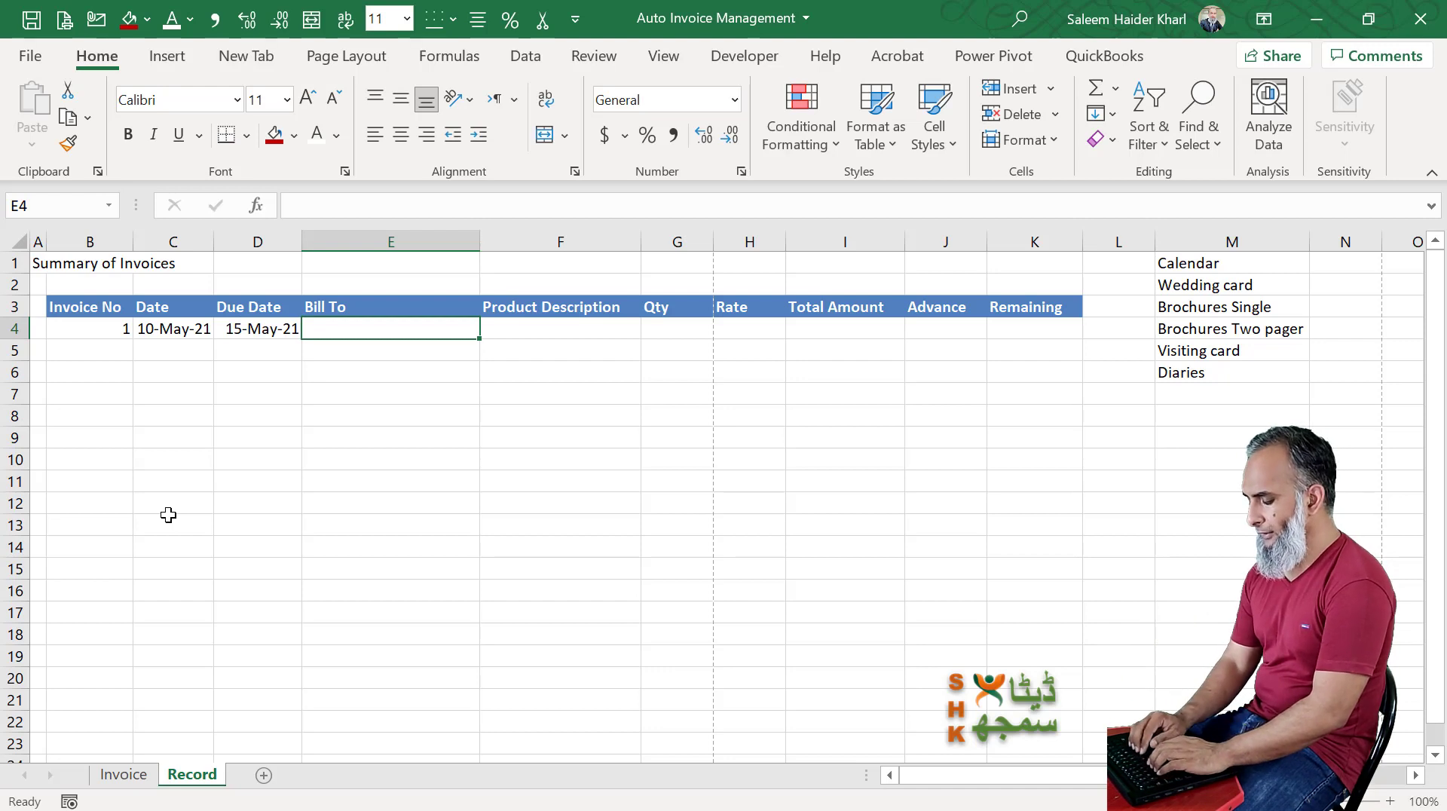
text(Ahsan and Co)
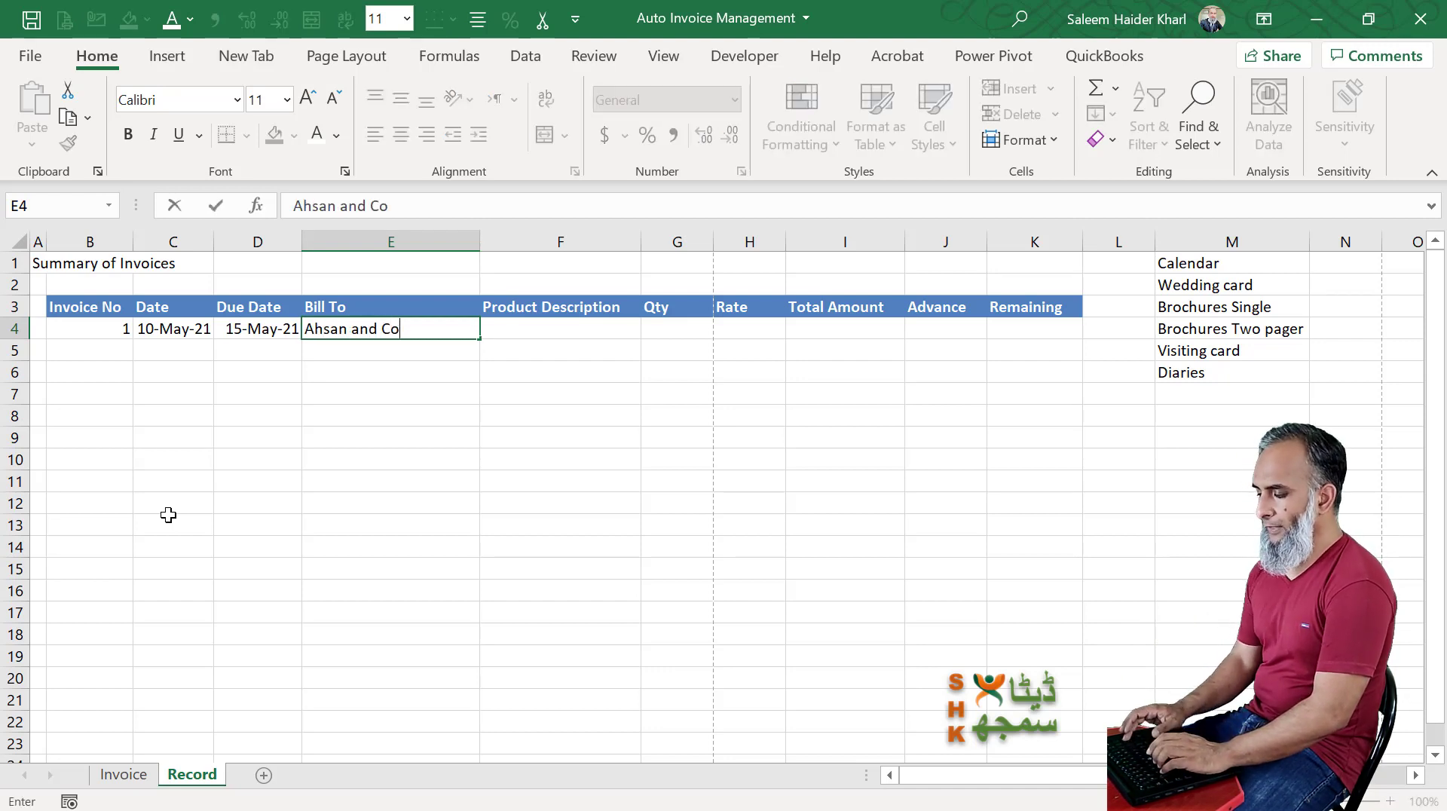
key(Return)
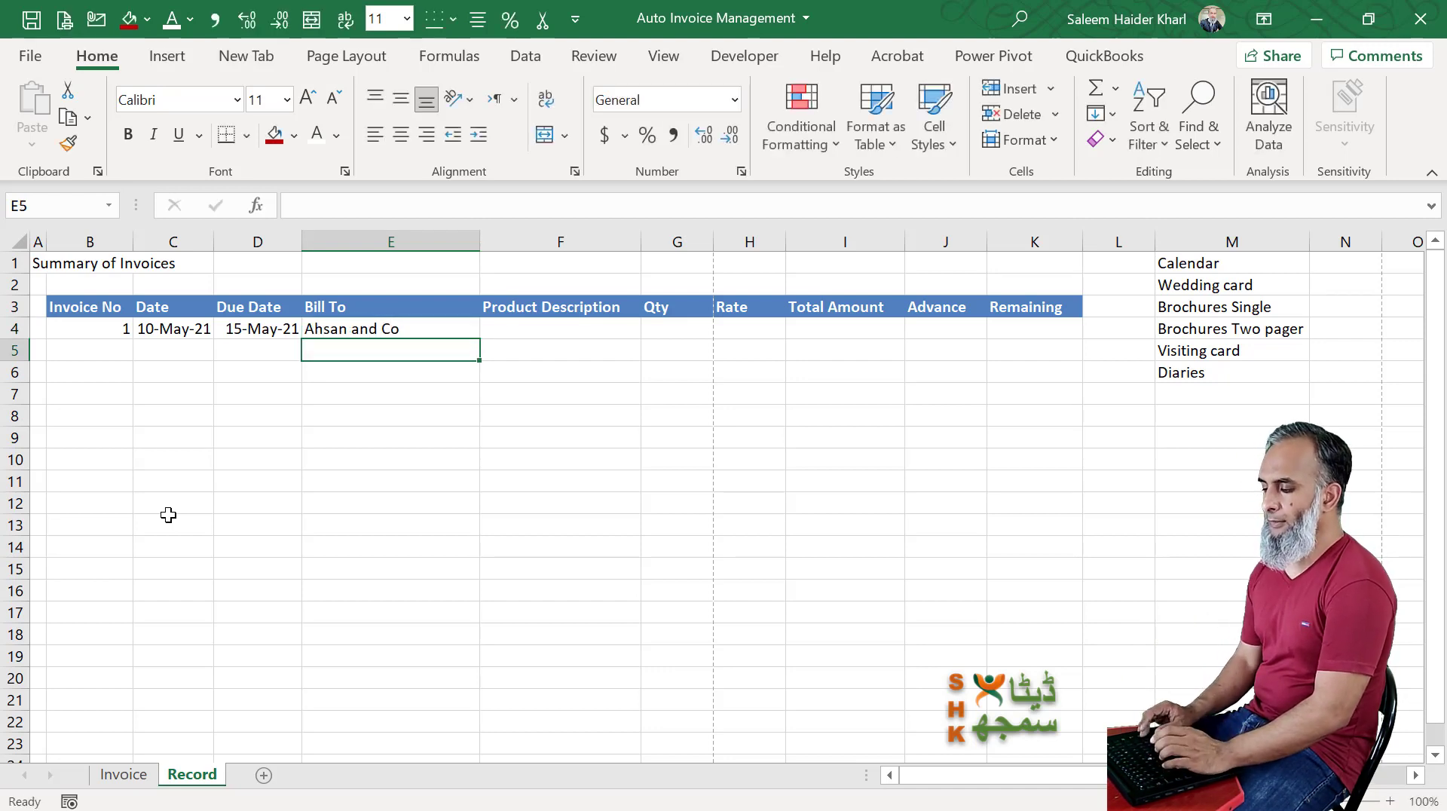
key(Up)
key(Right)
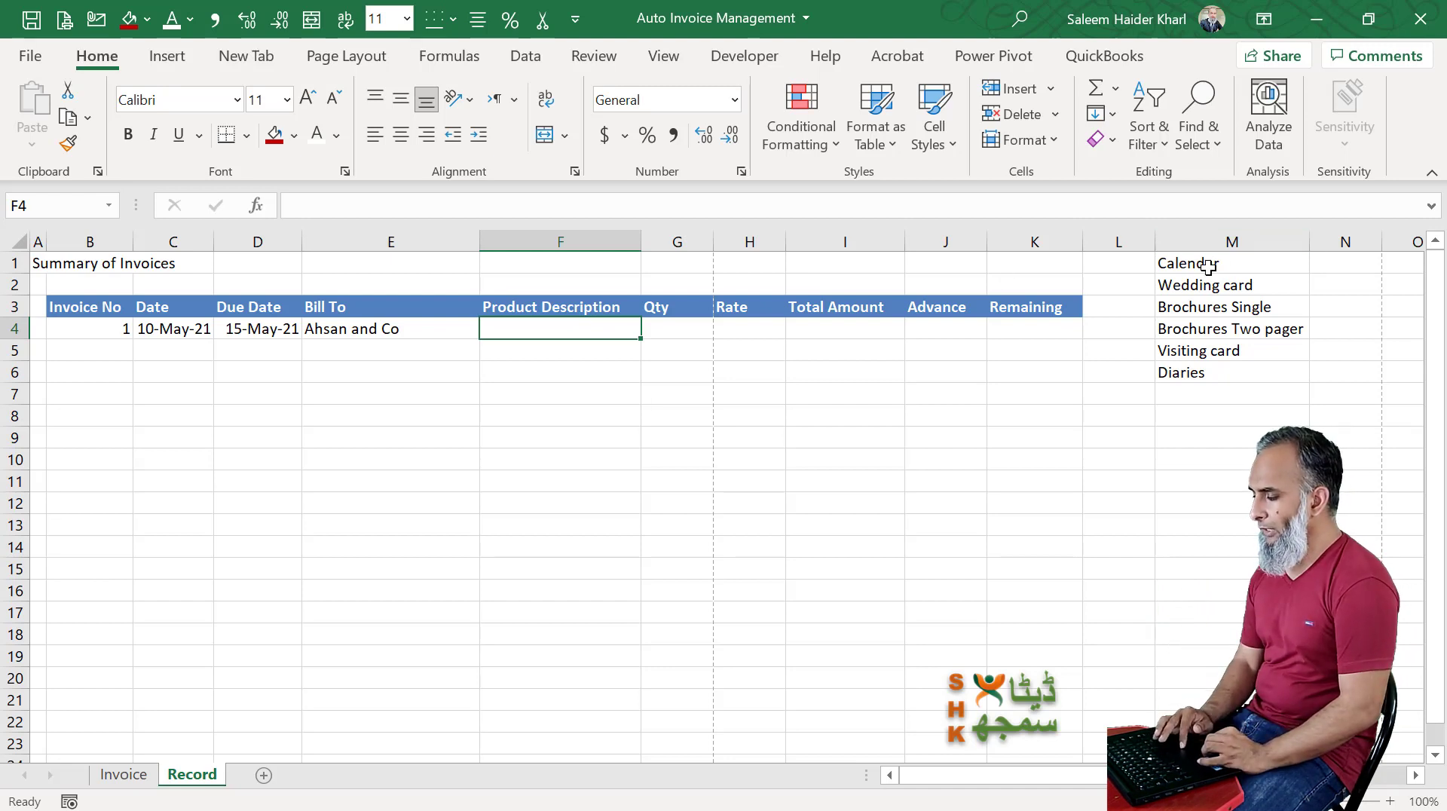
- Give F4 a List data validation with source =$M$1:$M$6 and check its product dropdown
drag(1209, 266, 1212, 372)
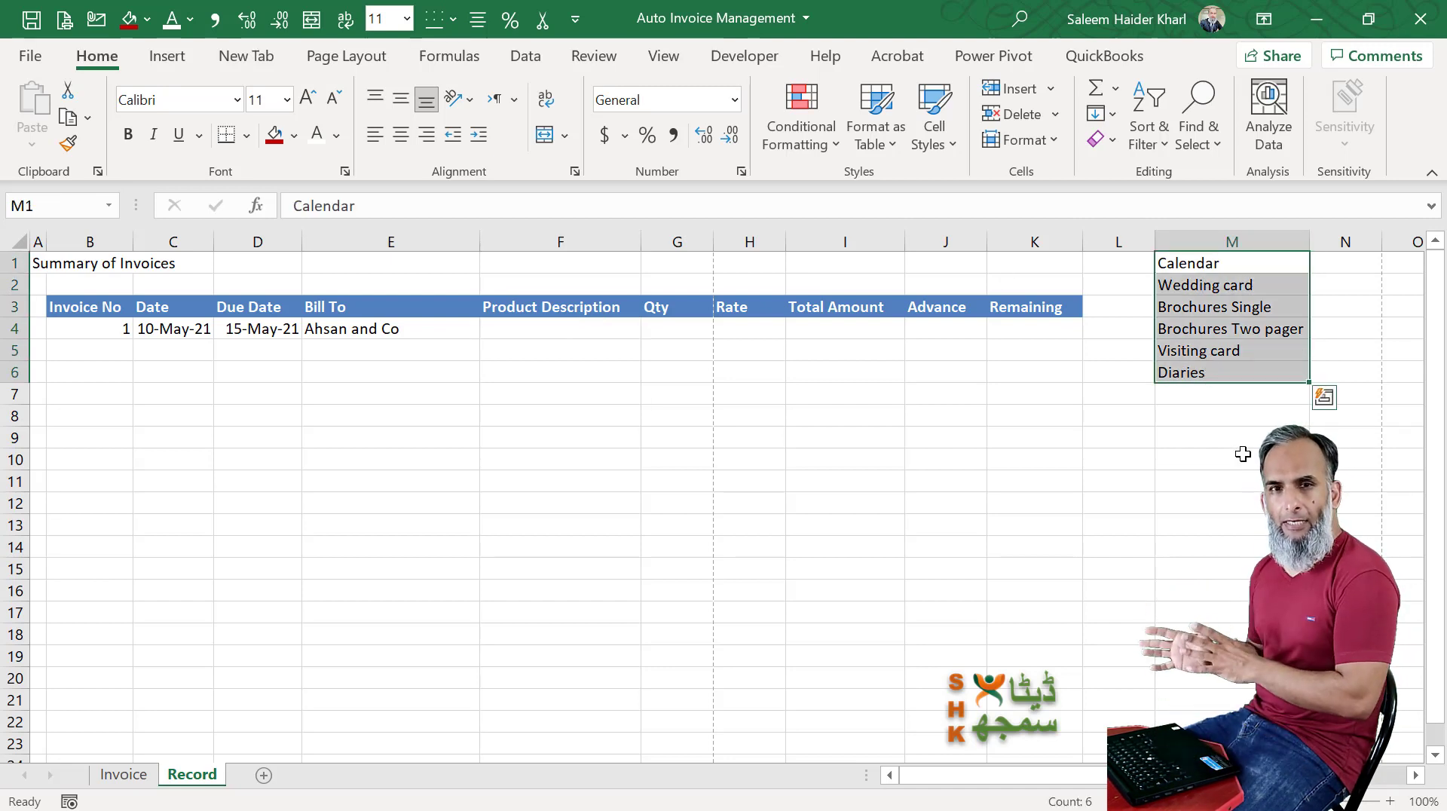
click(1238, 284)
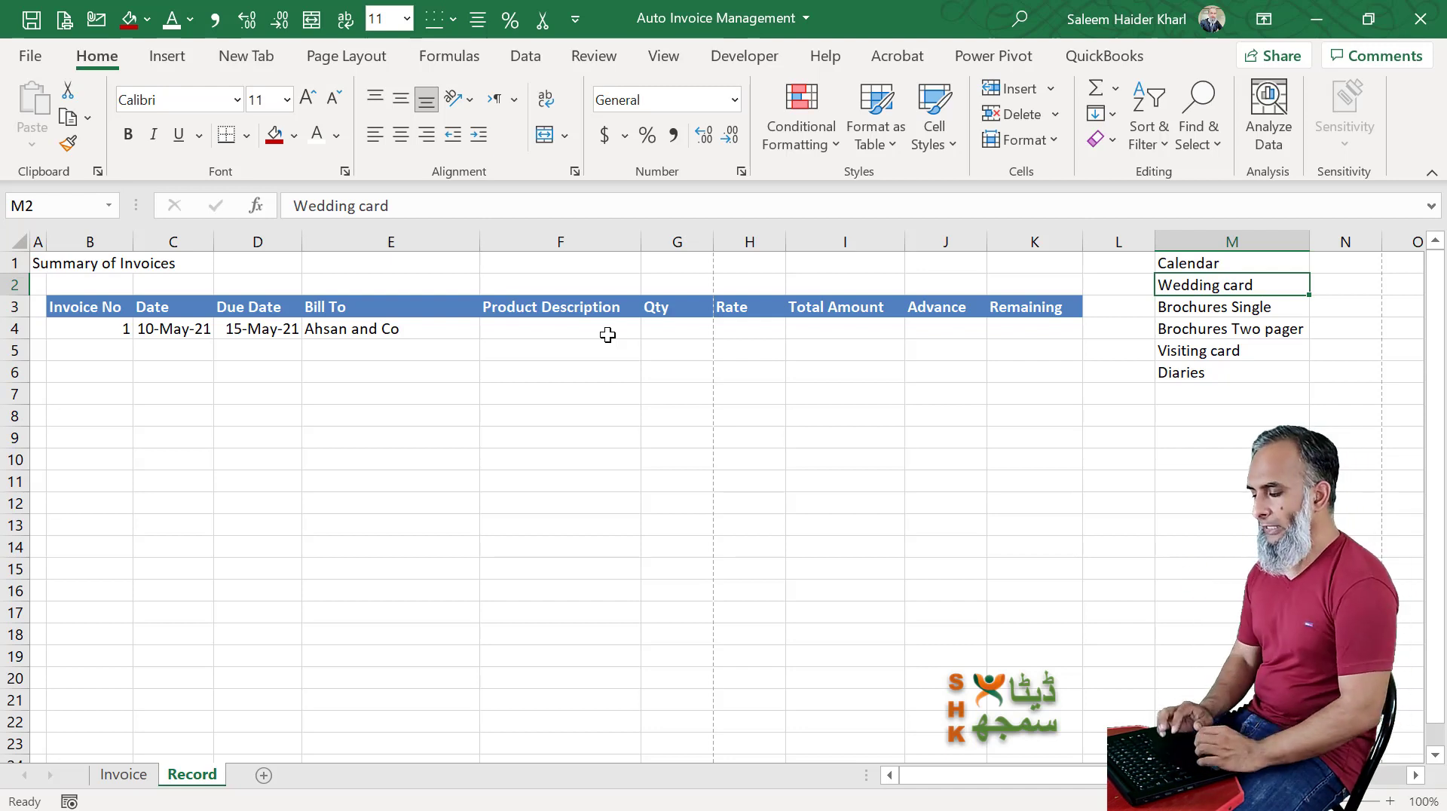
click(608, 334)
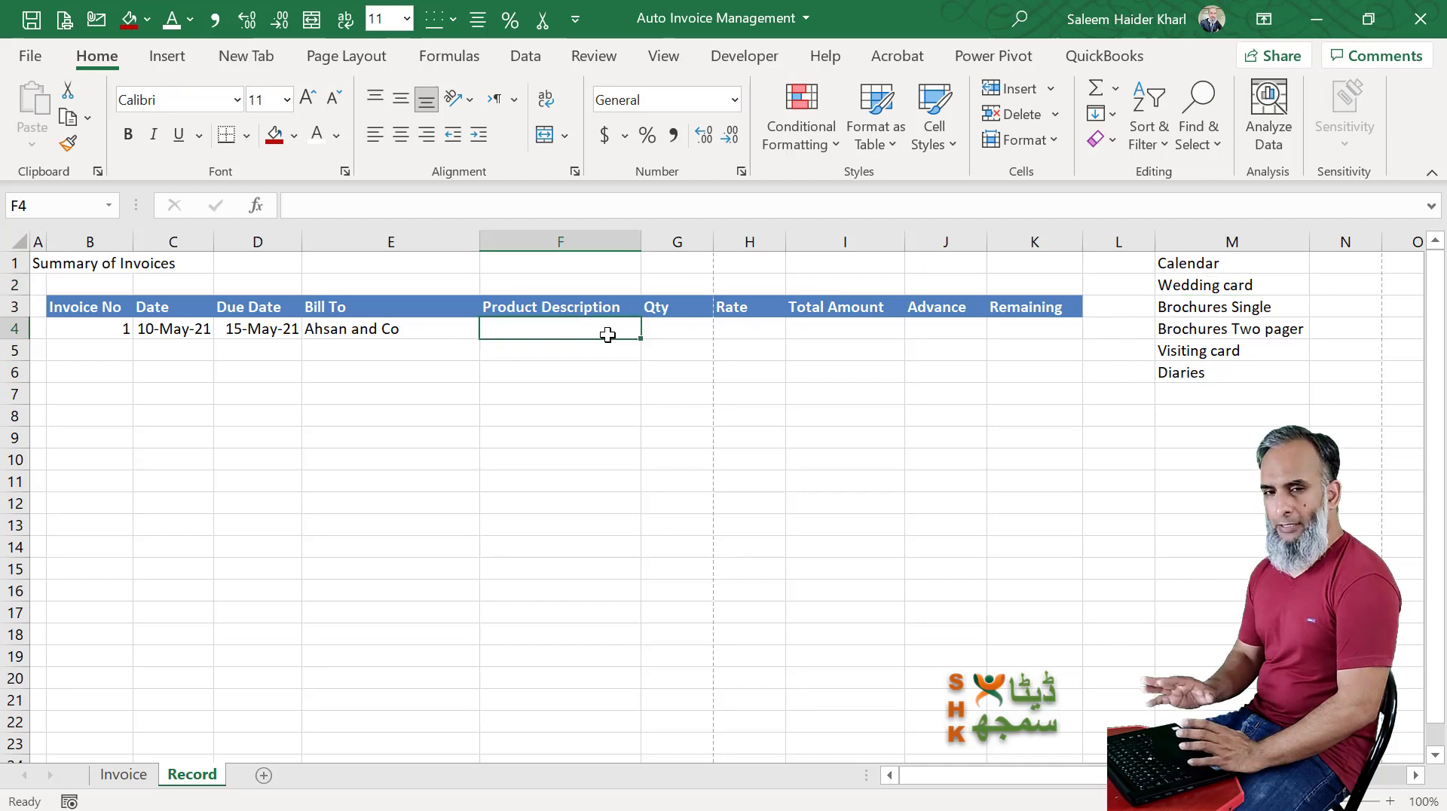
click(526, 58)
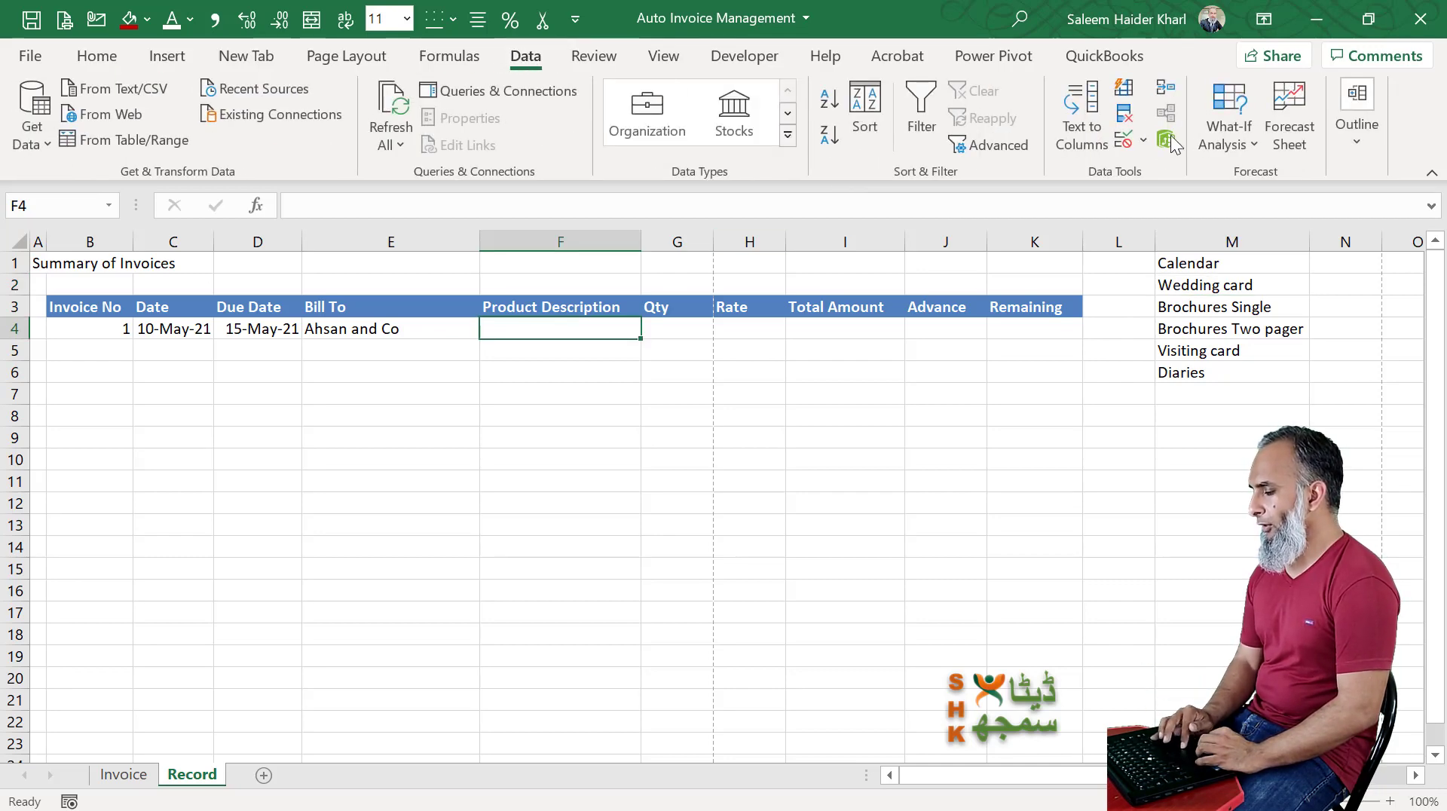
click(1144, 140)
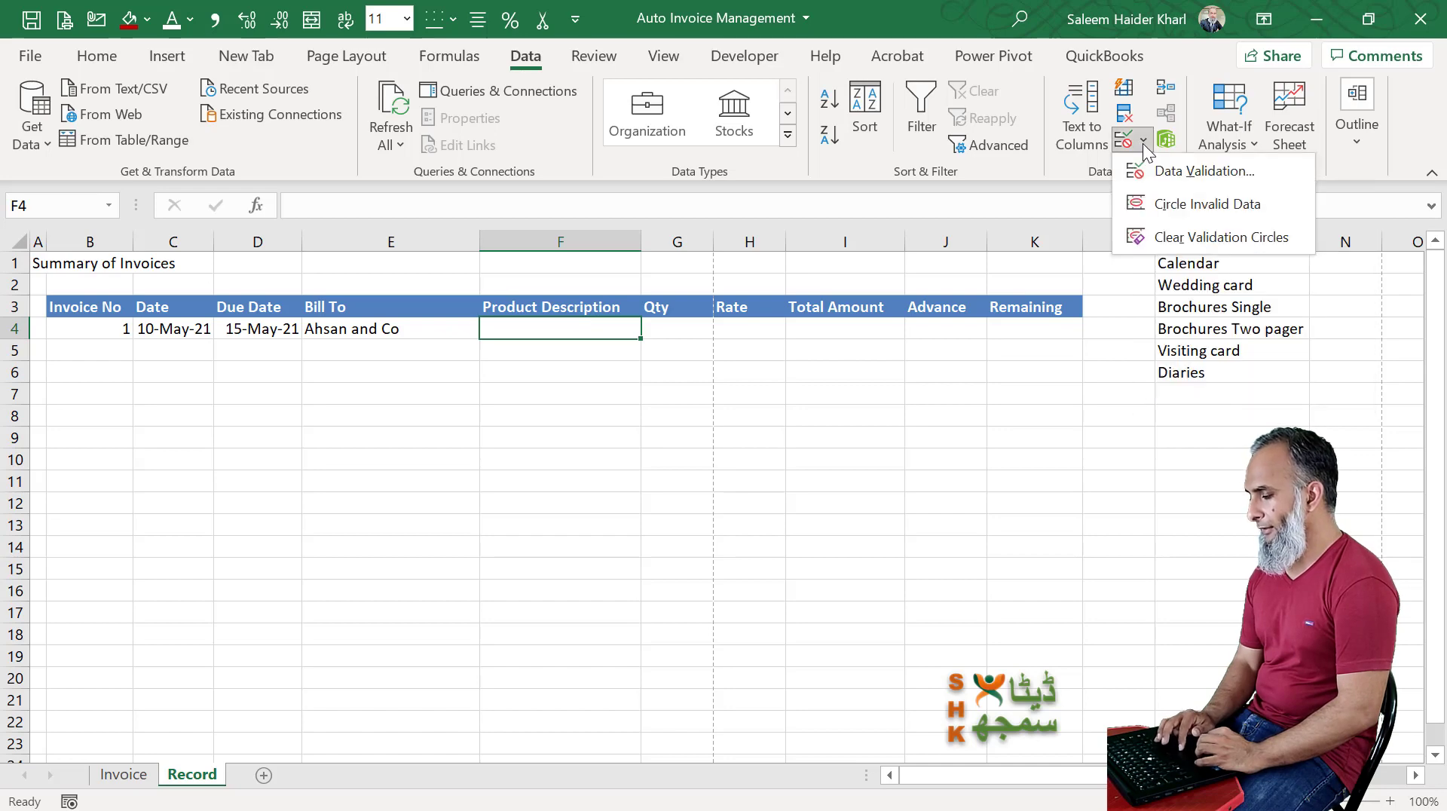
click(1188, 173)
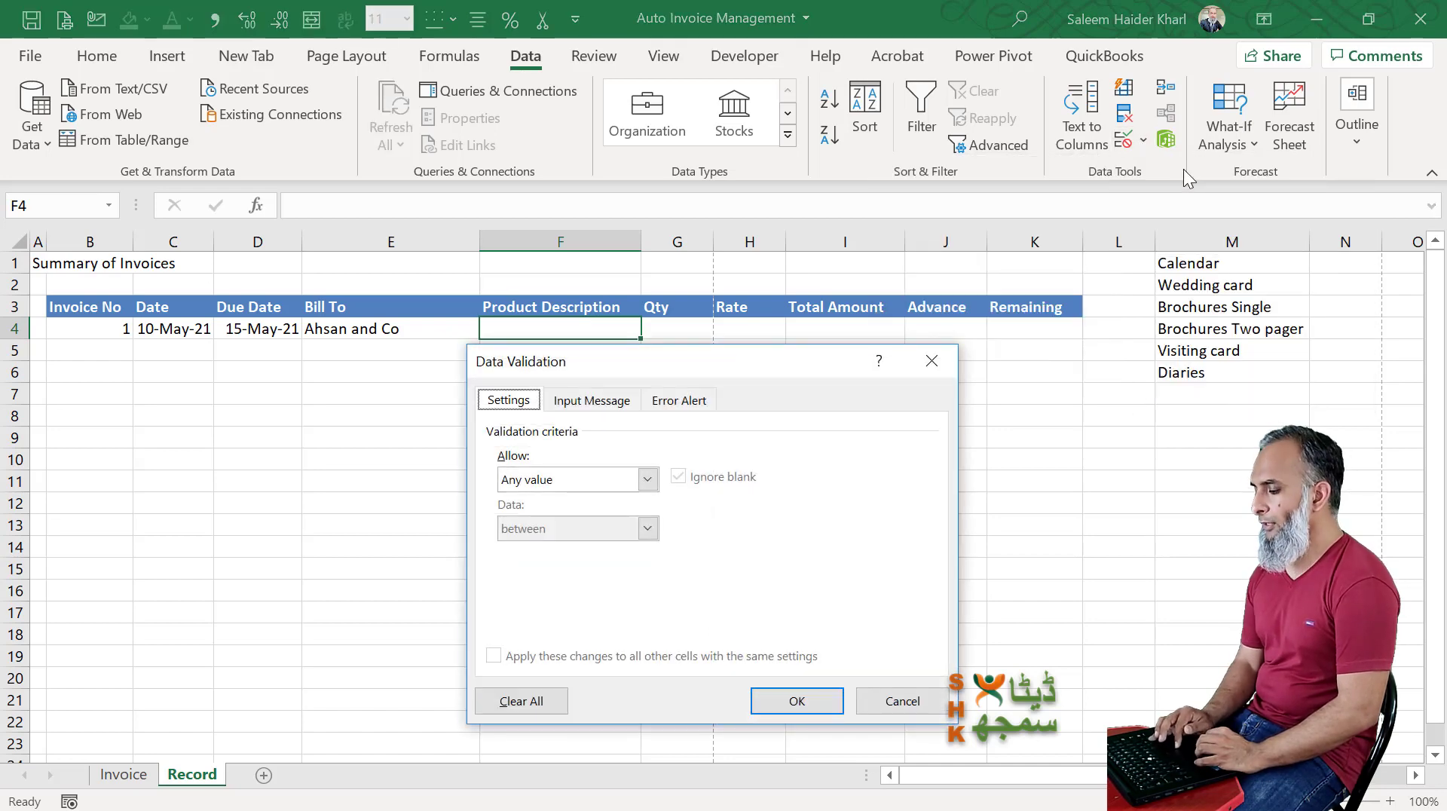
click(565, 476)
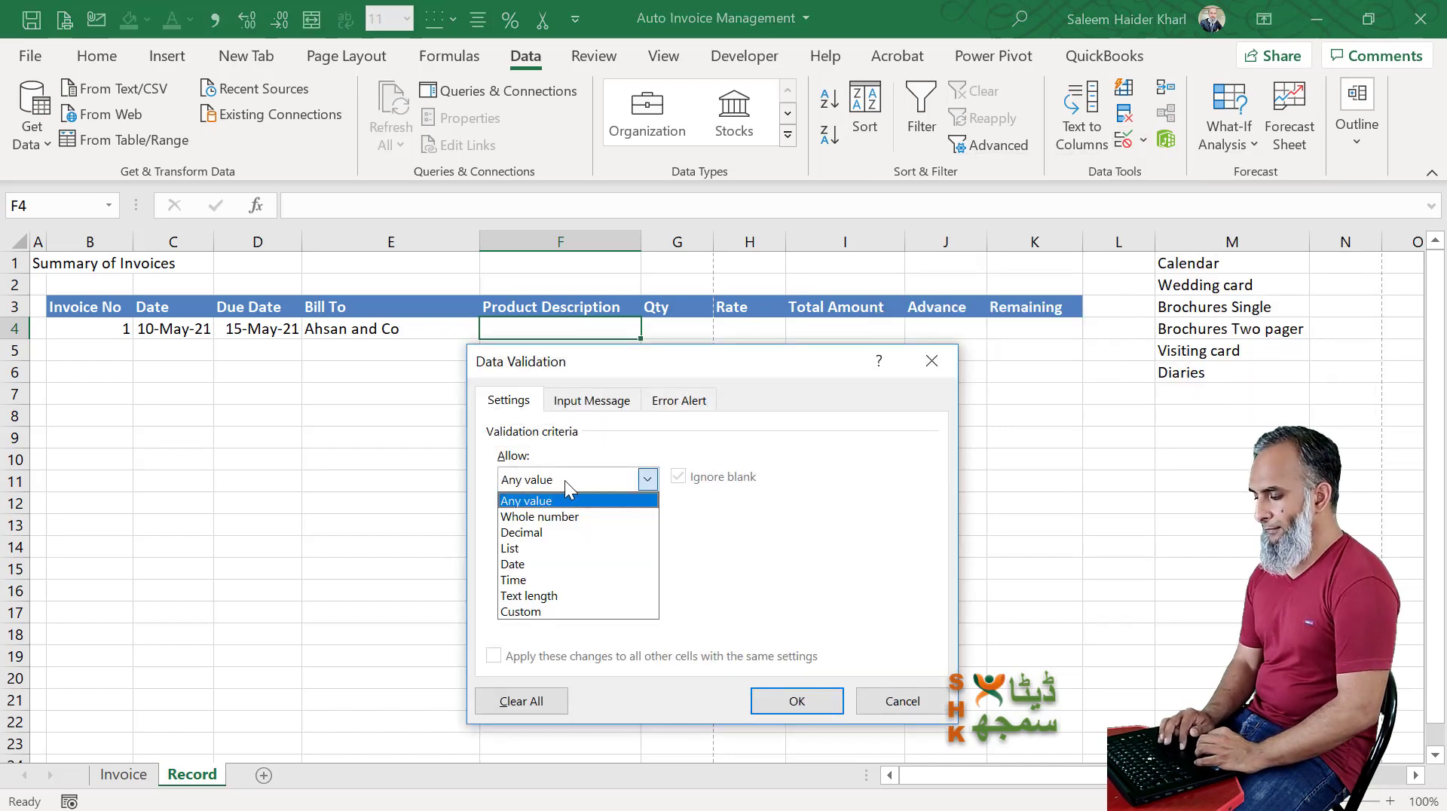
click(548, 543)
click(561, 577)
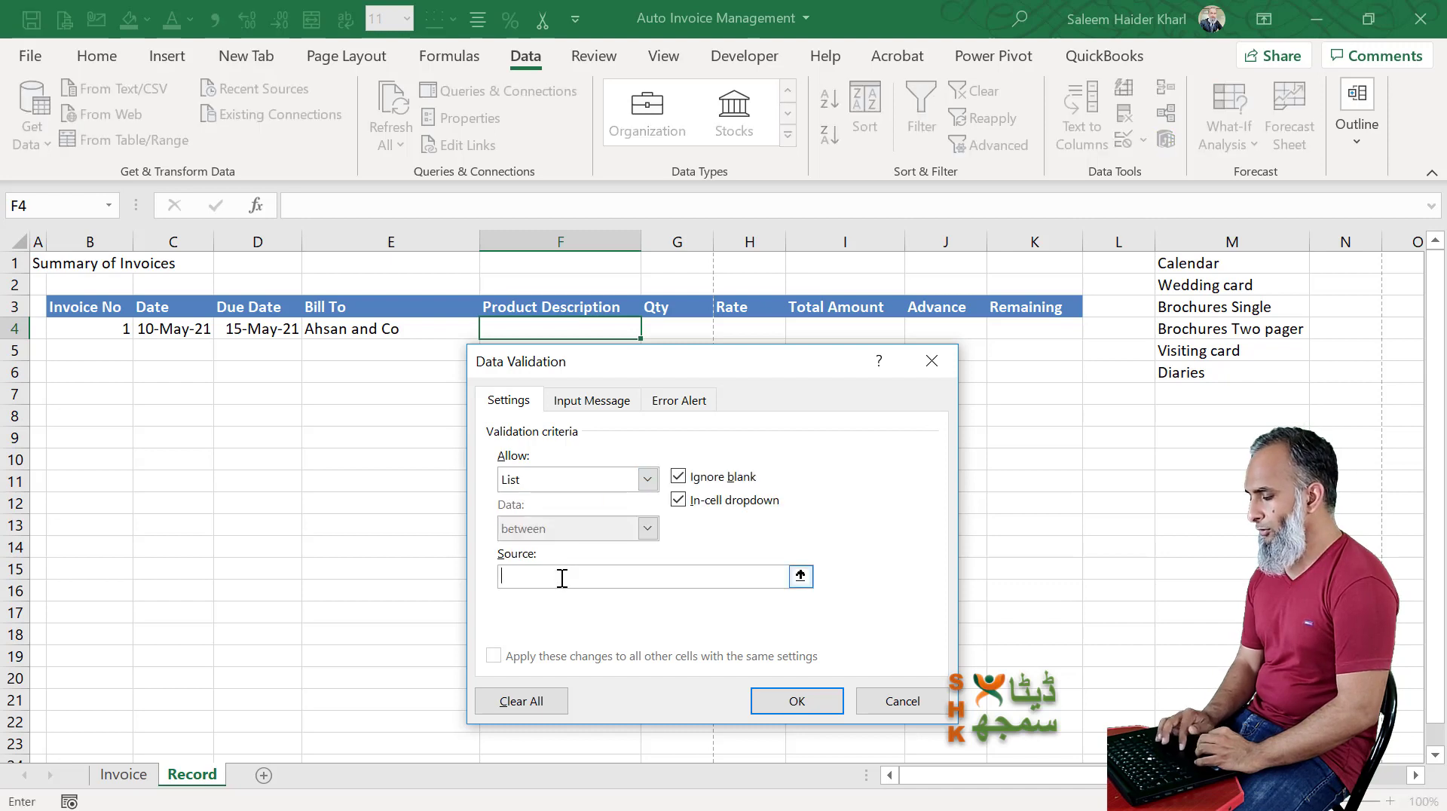
drag(1187, 263, 1182, 372)
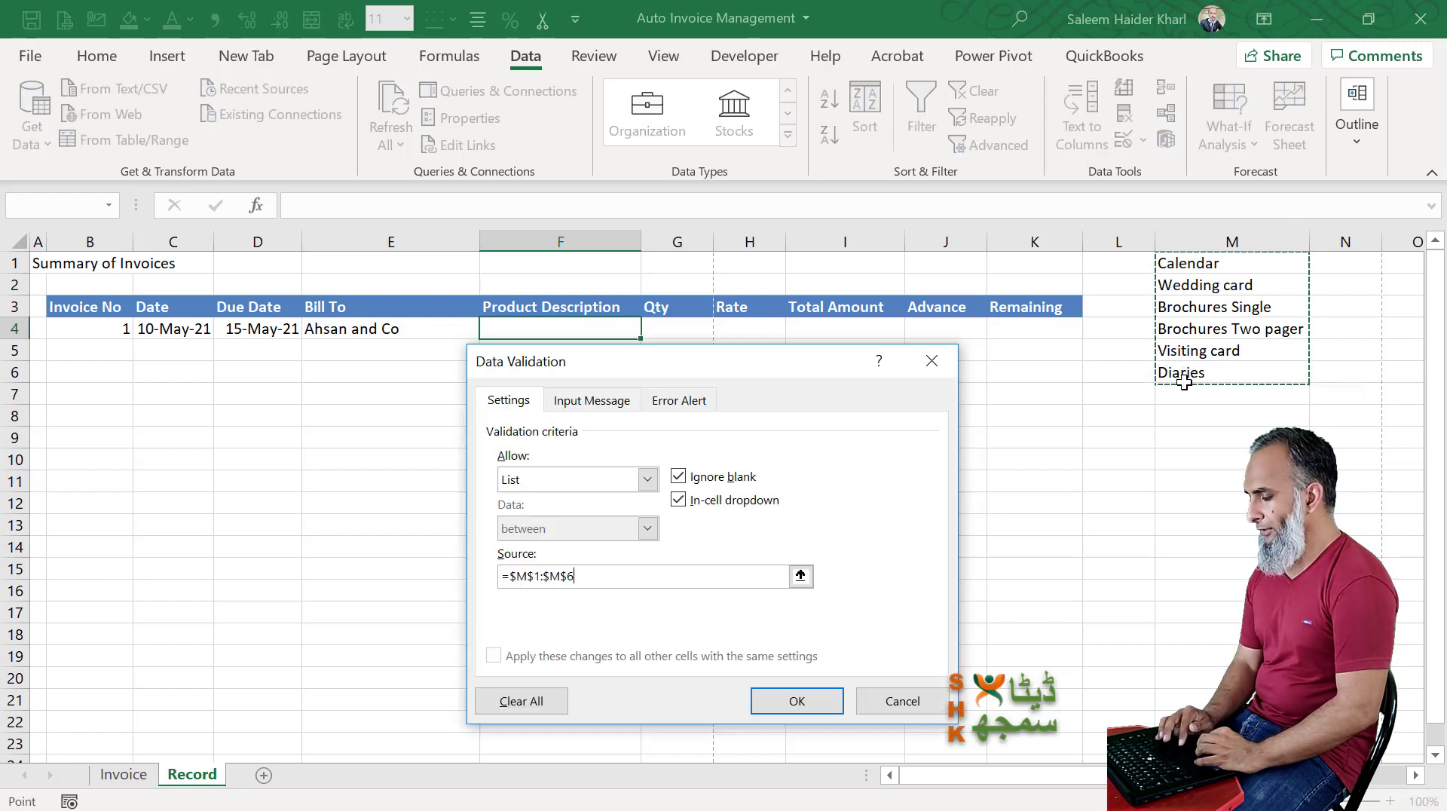
click(804, 699)
click(799, 701)
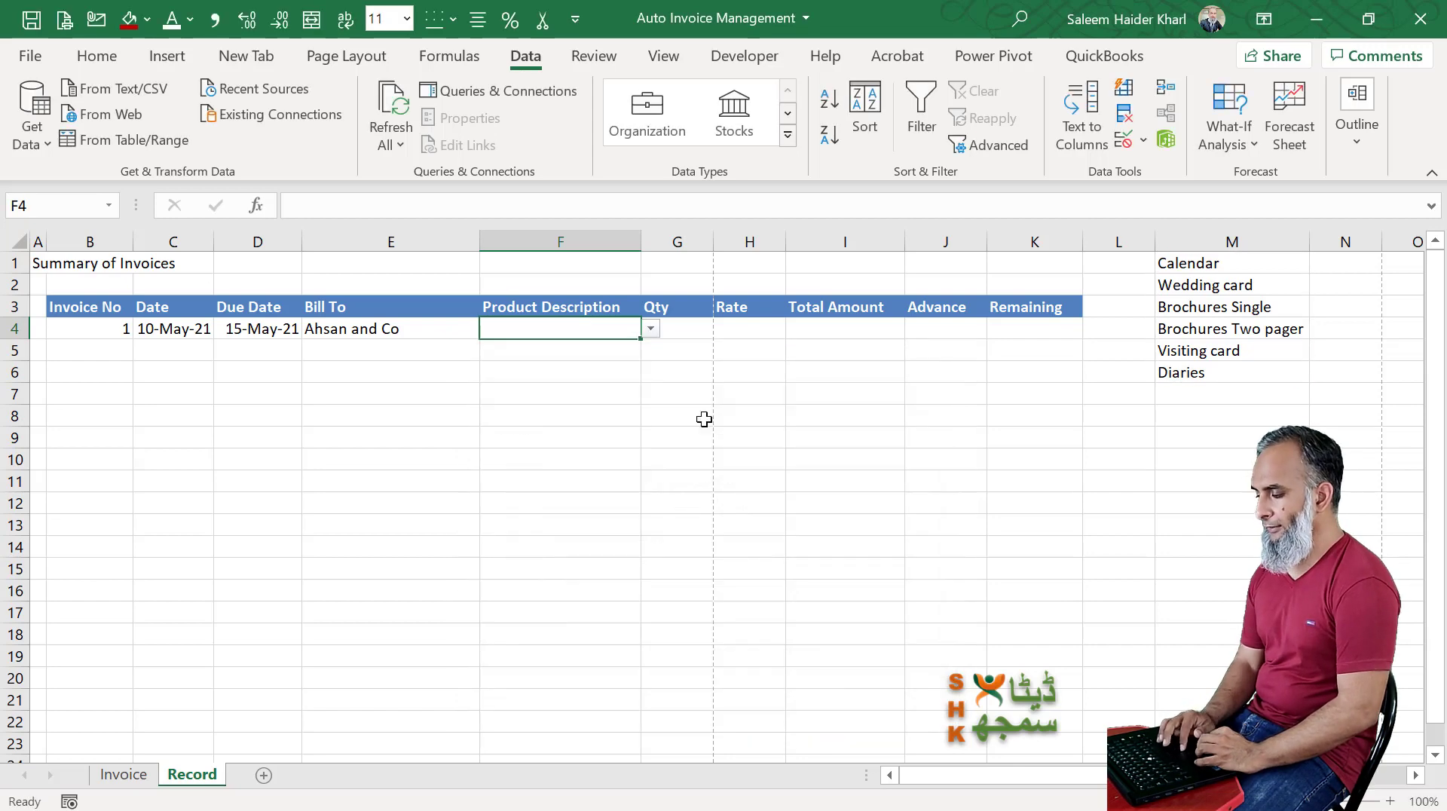
click(651, 331)
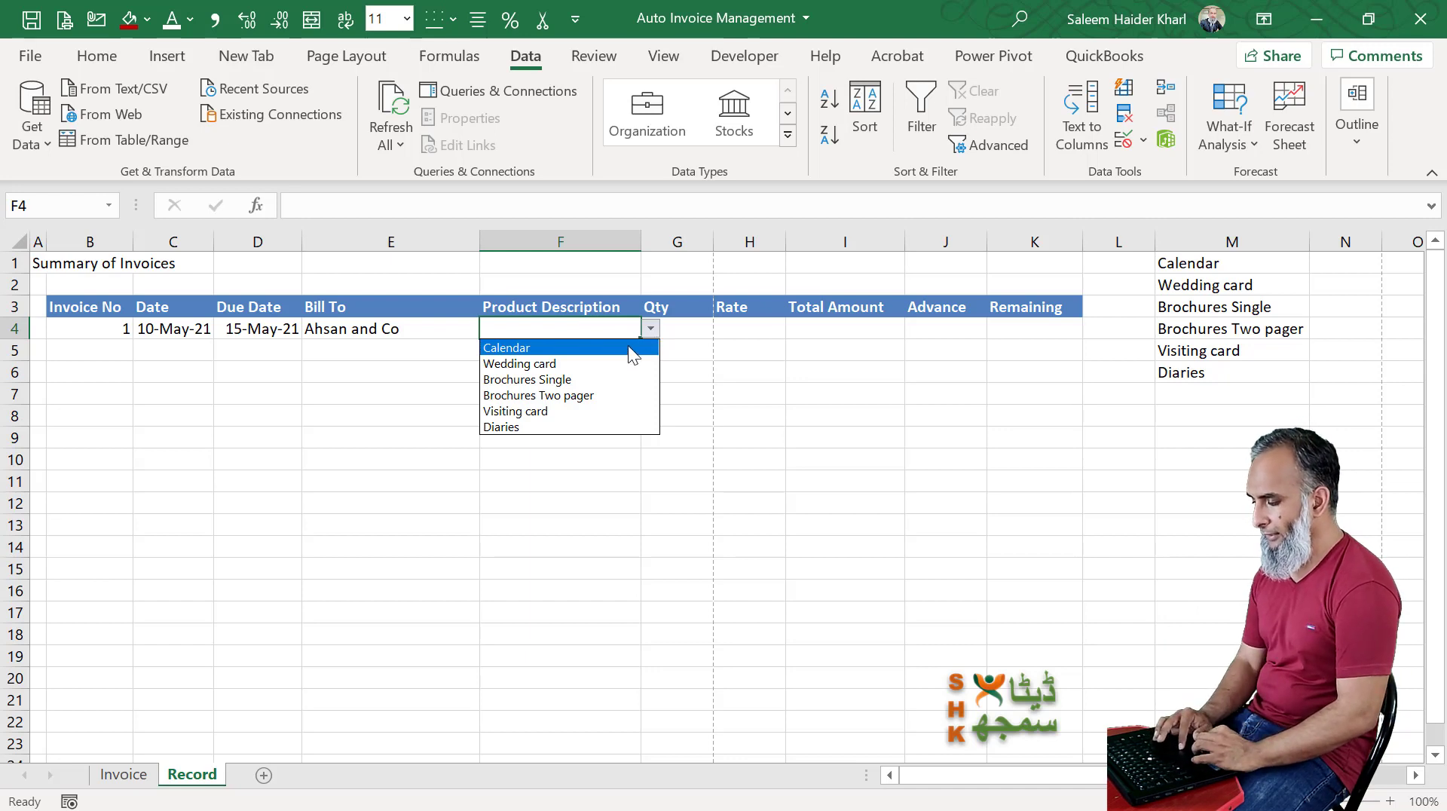
- Choose Wedding card in F4, enter quantity 100 and rate 50, and start =G4*H4 in I4
click(546, 367)
click(698, 332)
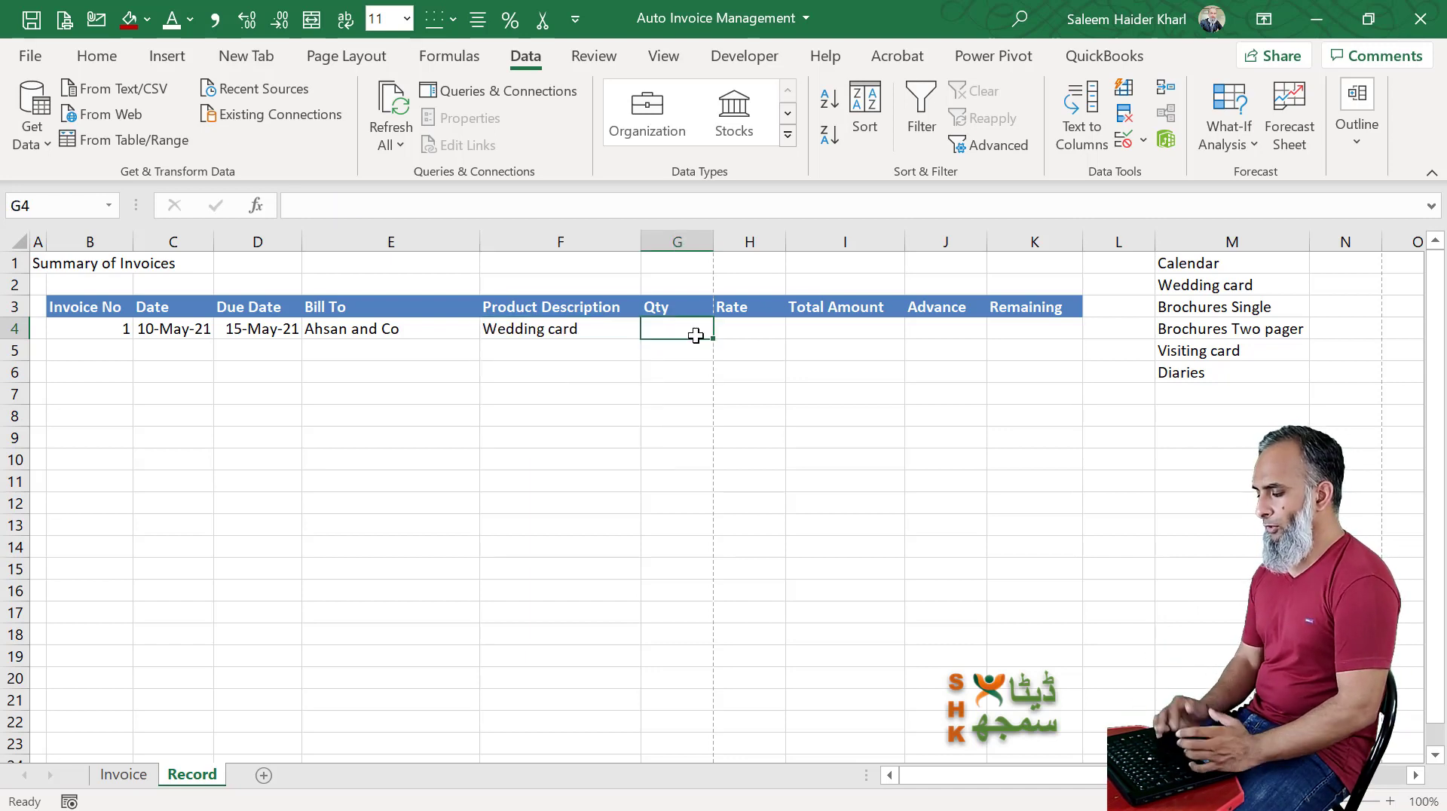
text(100)
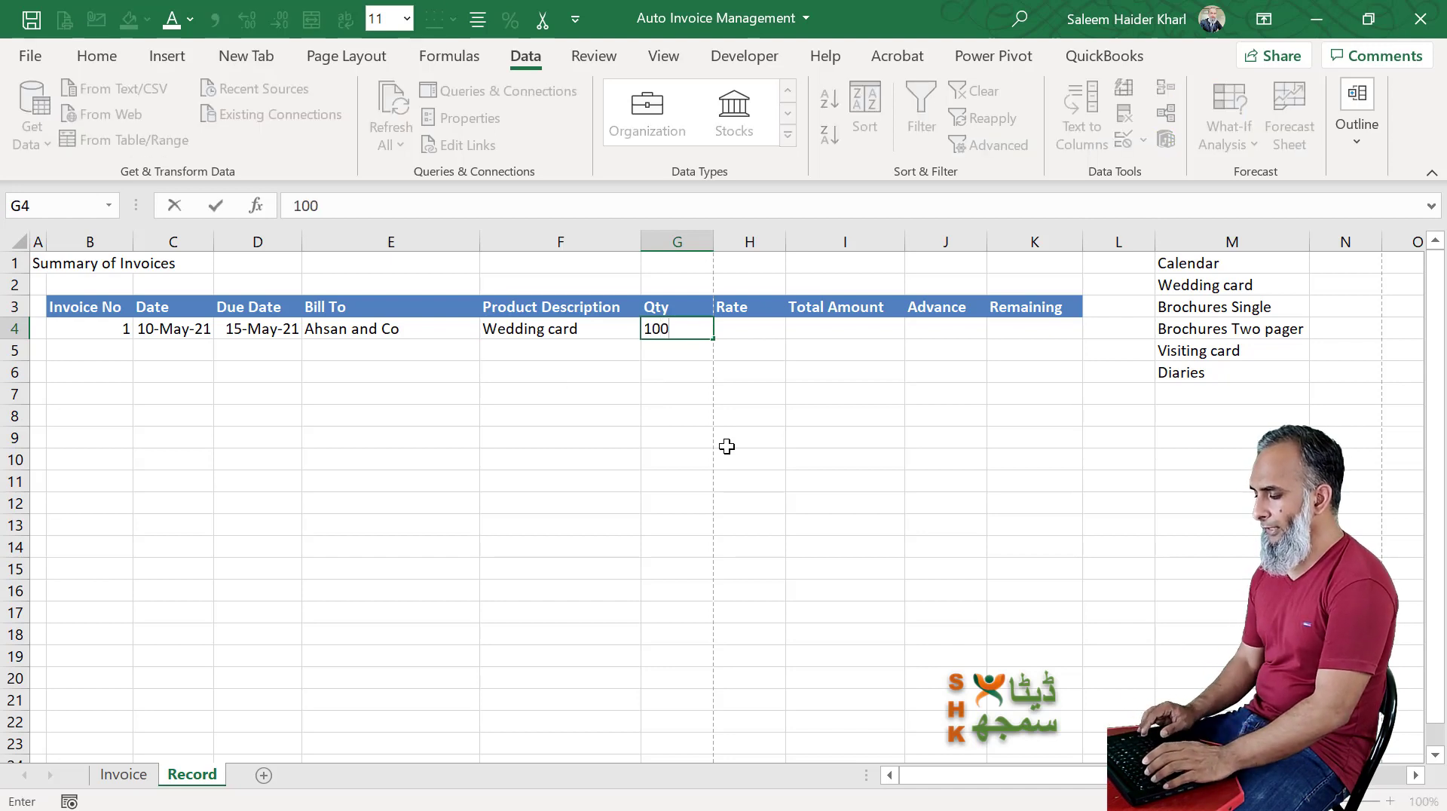
key(Tab)
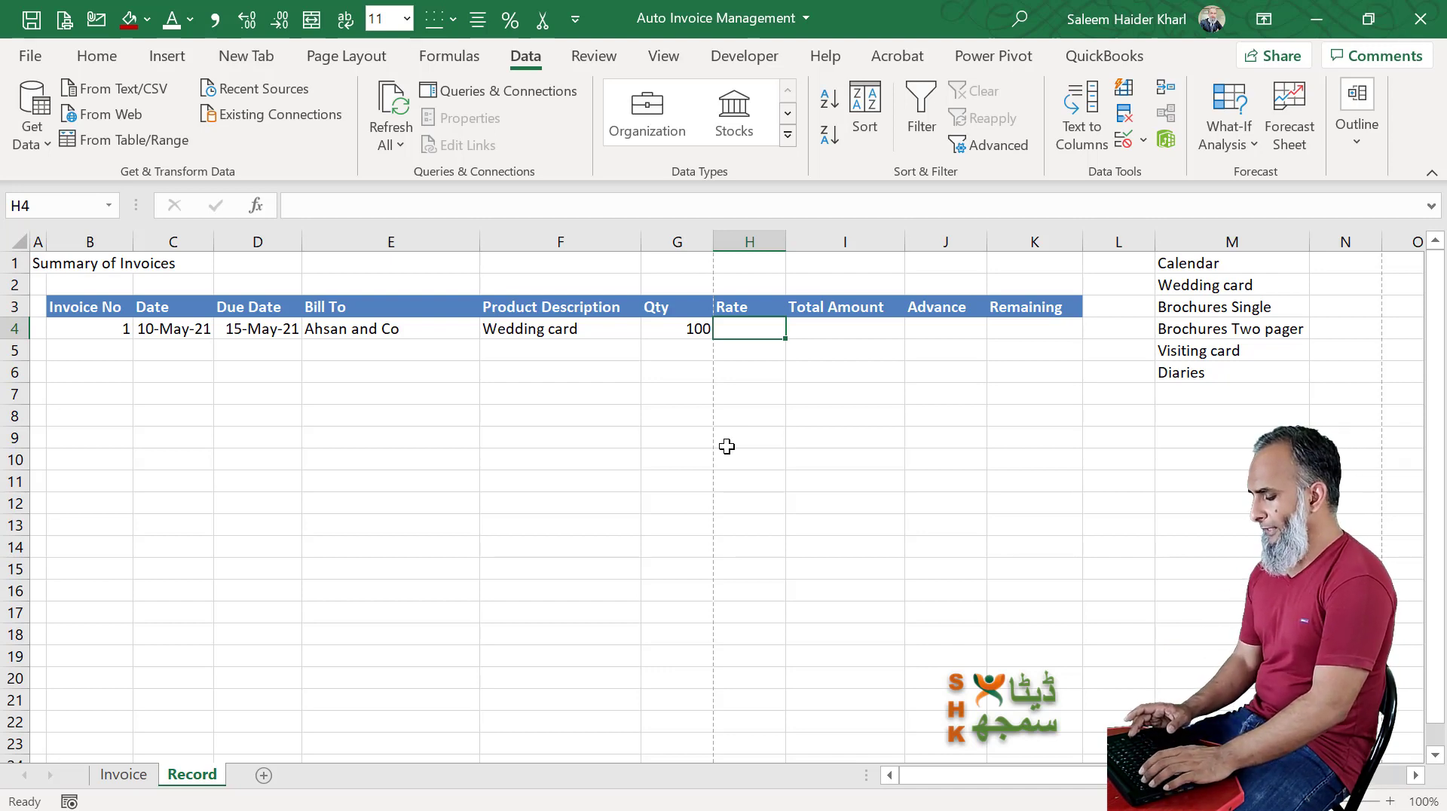
text(50)
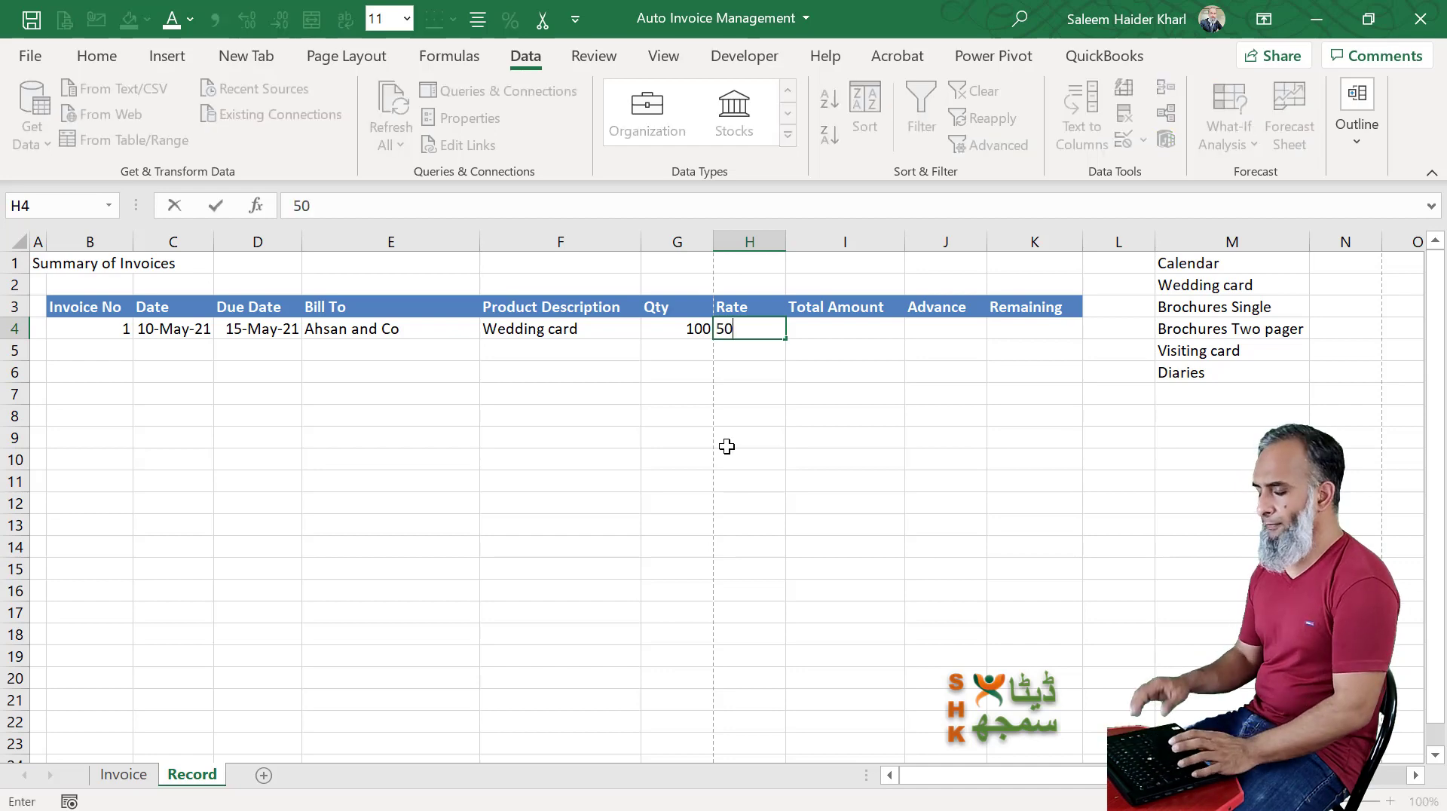
key(Tab)
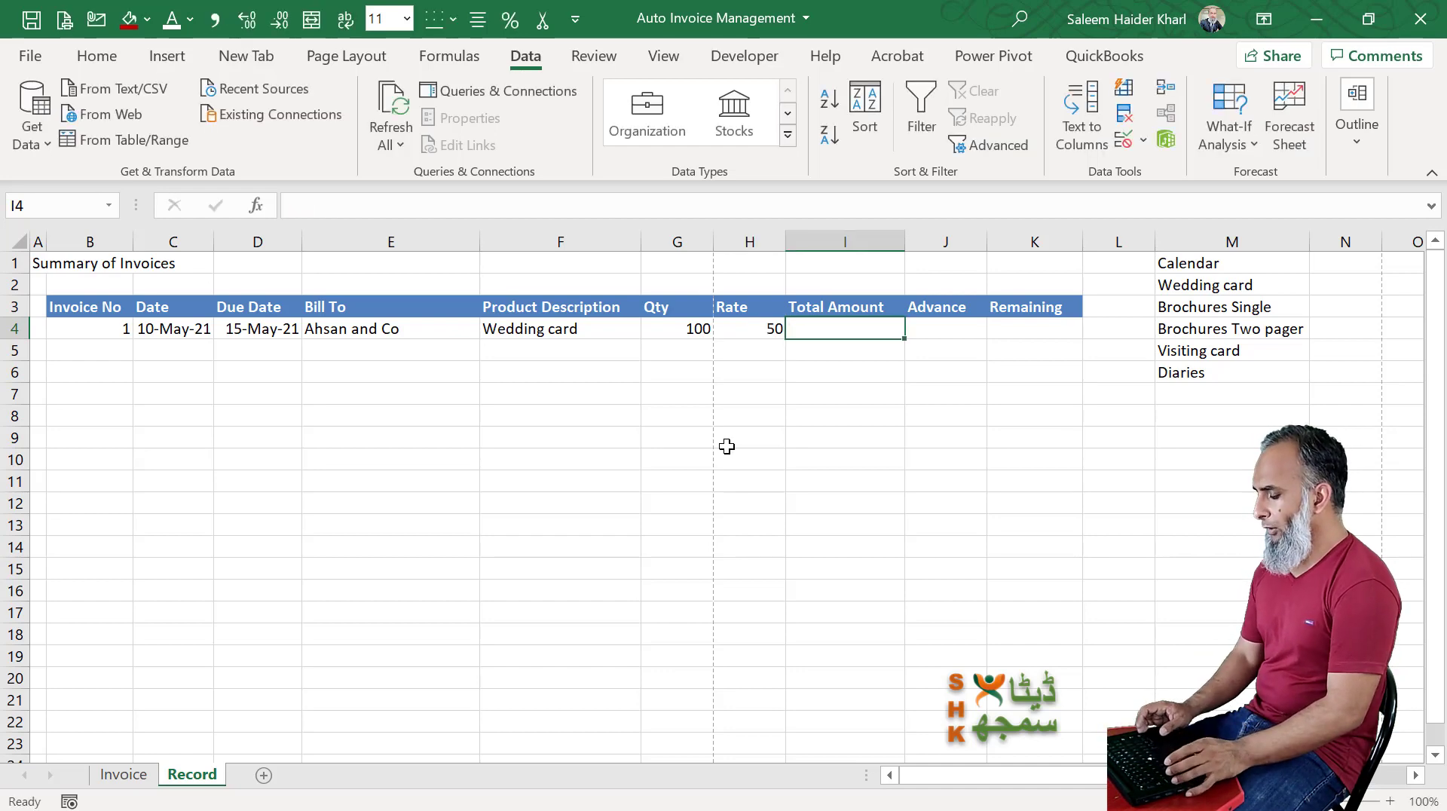
text(=)
key(Left)
key(Left)
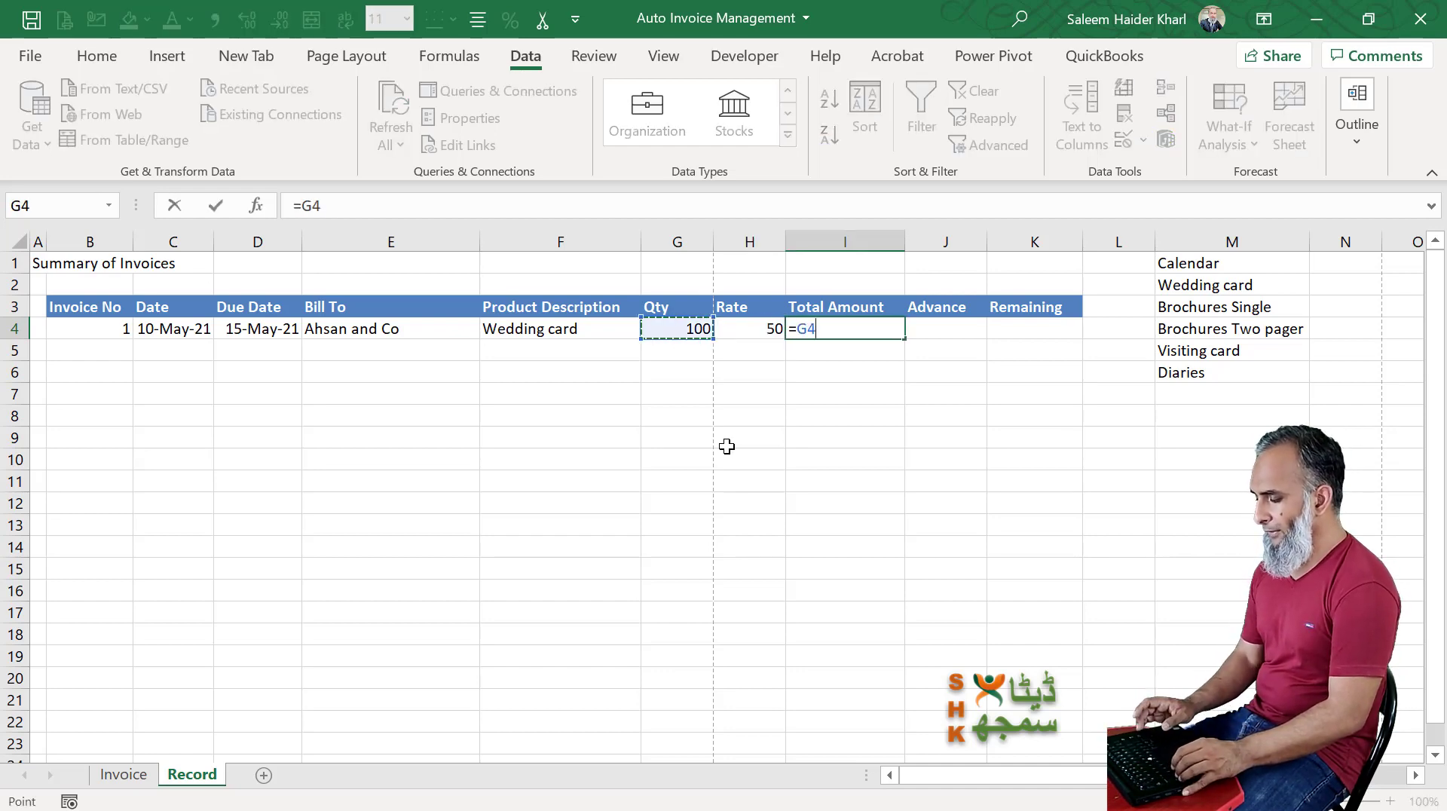
- Finish the Total Amount formula =G4*H4 in I4, giving 5000
text(*)
key(Right)
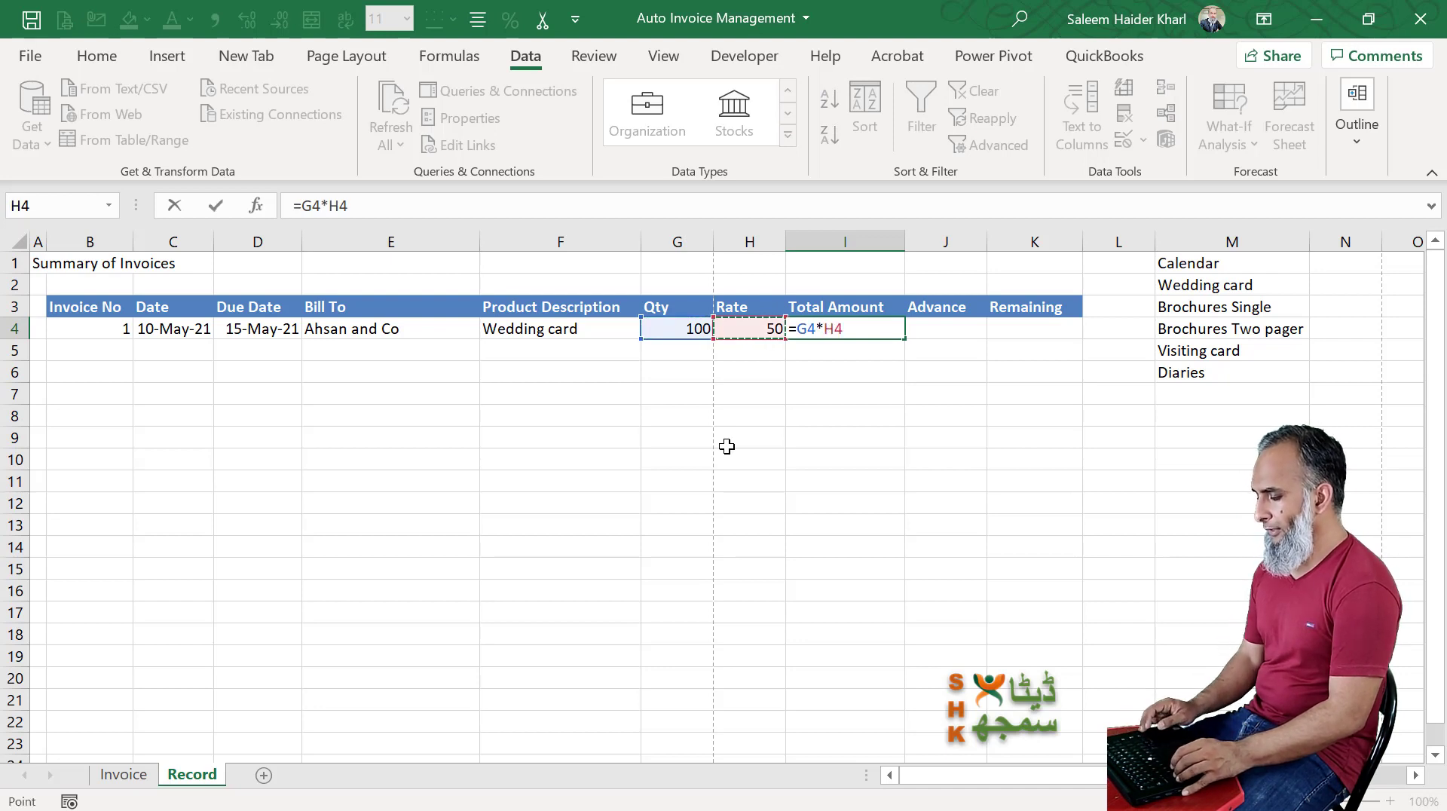
key(Return)
key(Up)
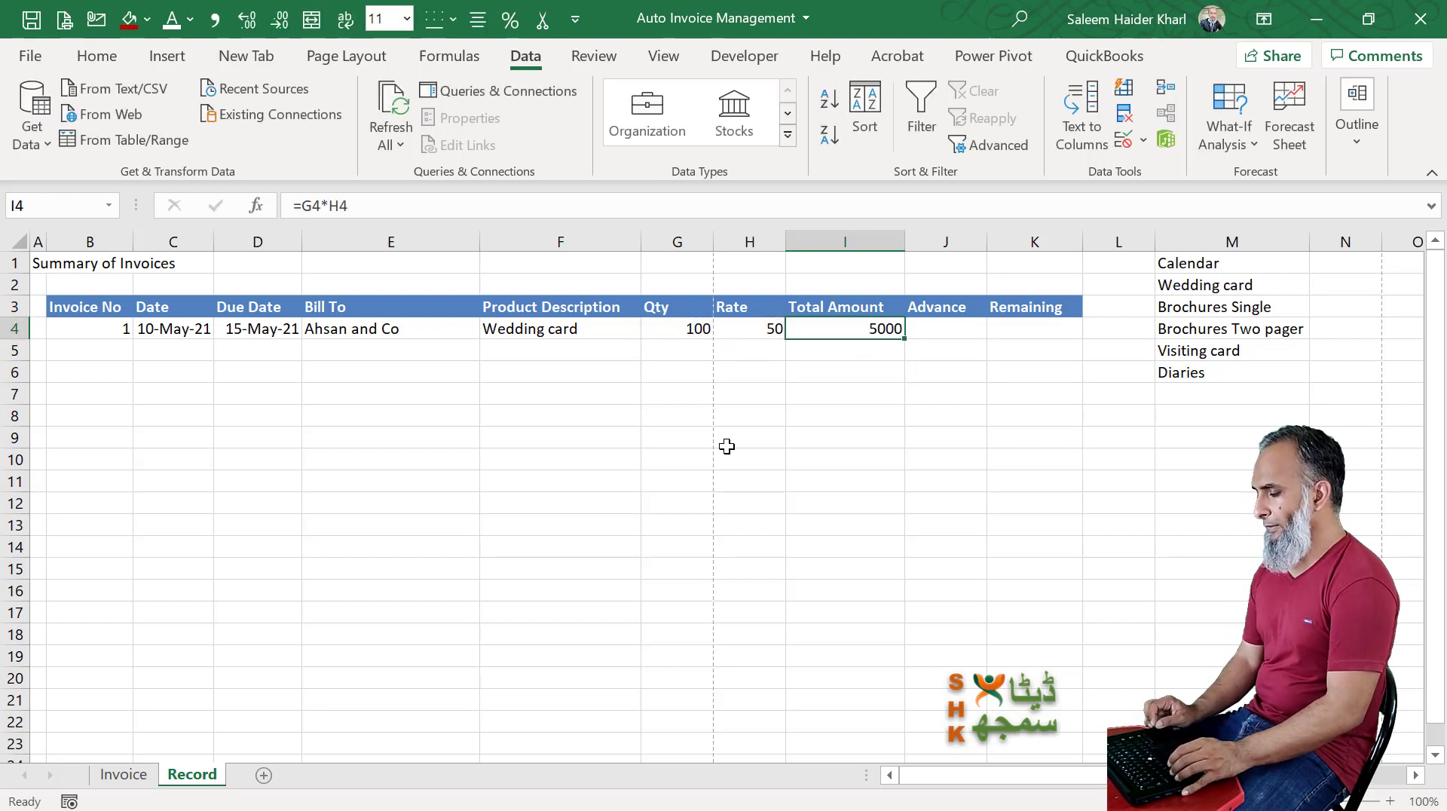
key(Right)
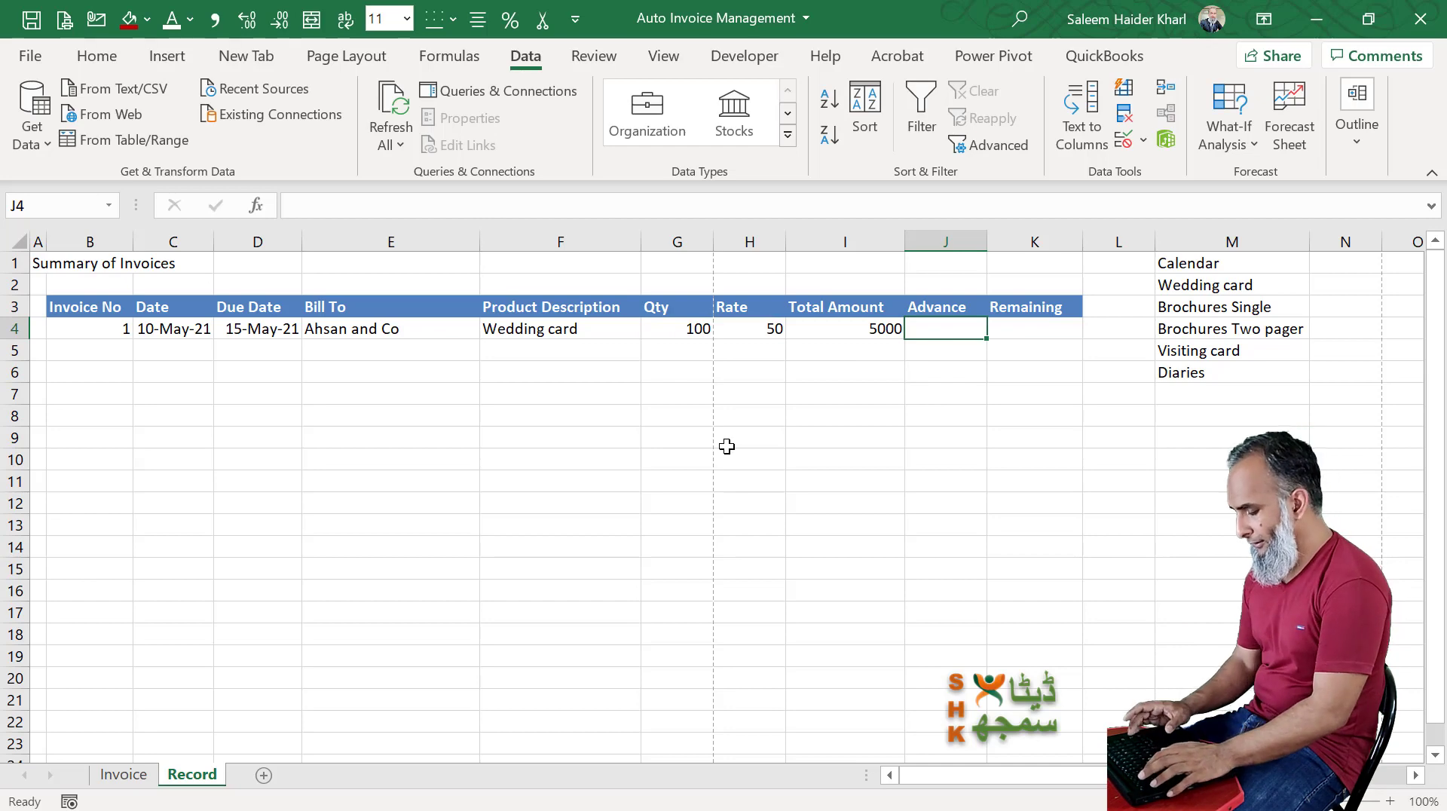
- Enter advance 2000 in J4 and the remaining formula =I4-J4 in K4, showing 3000
text(2000)
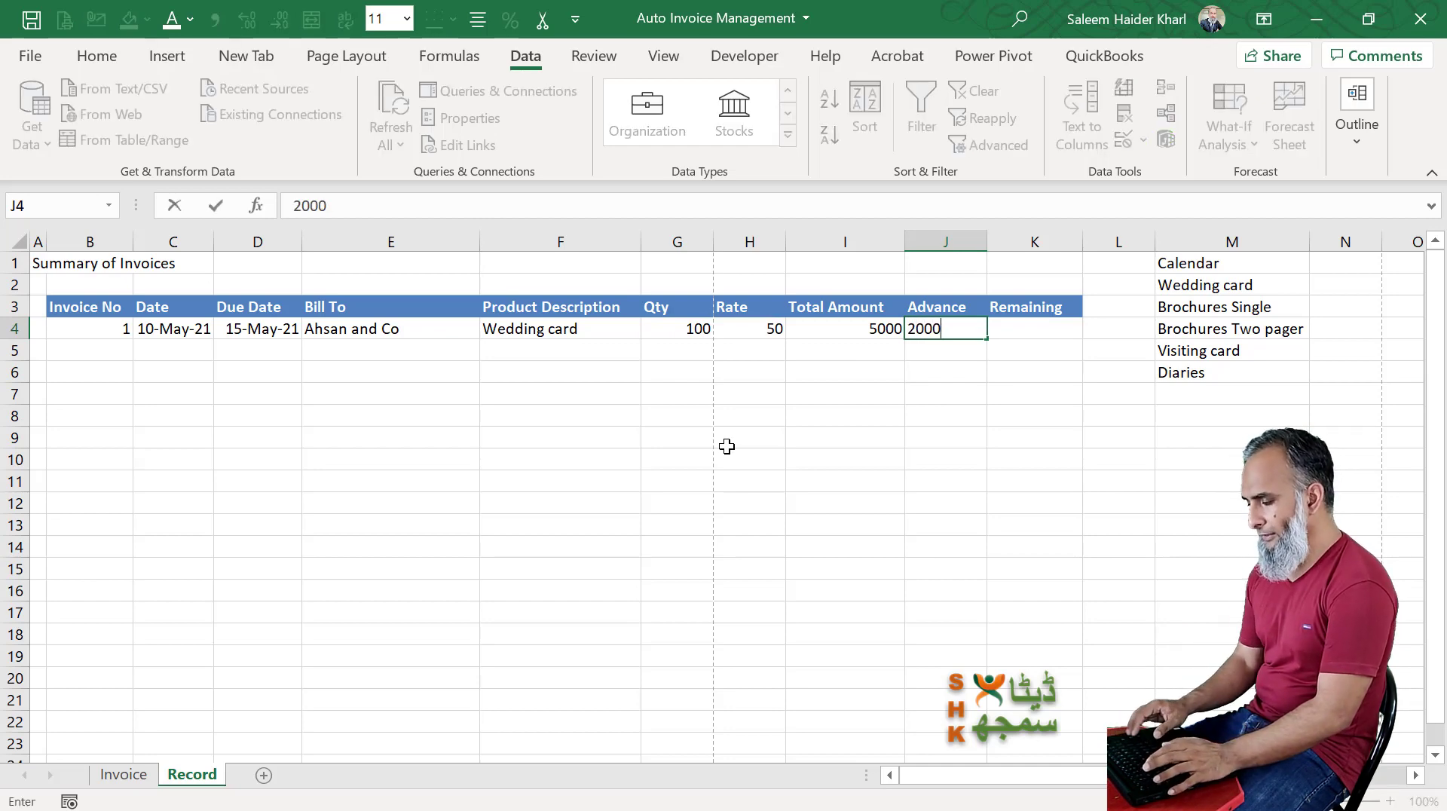
key(Tab)
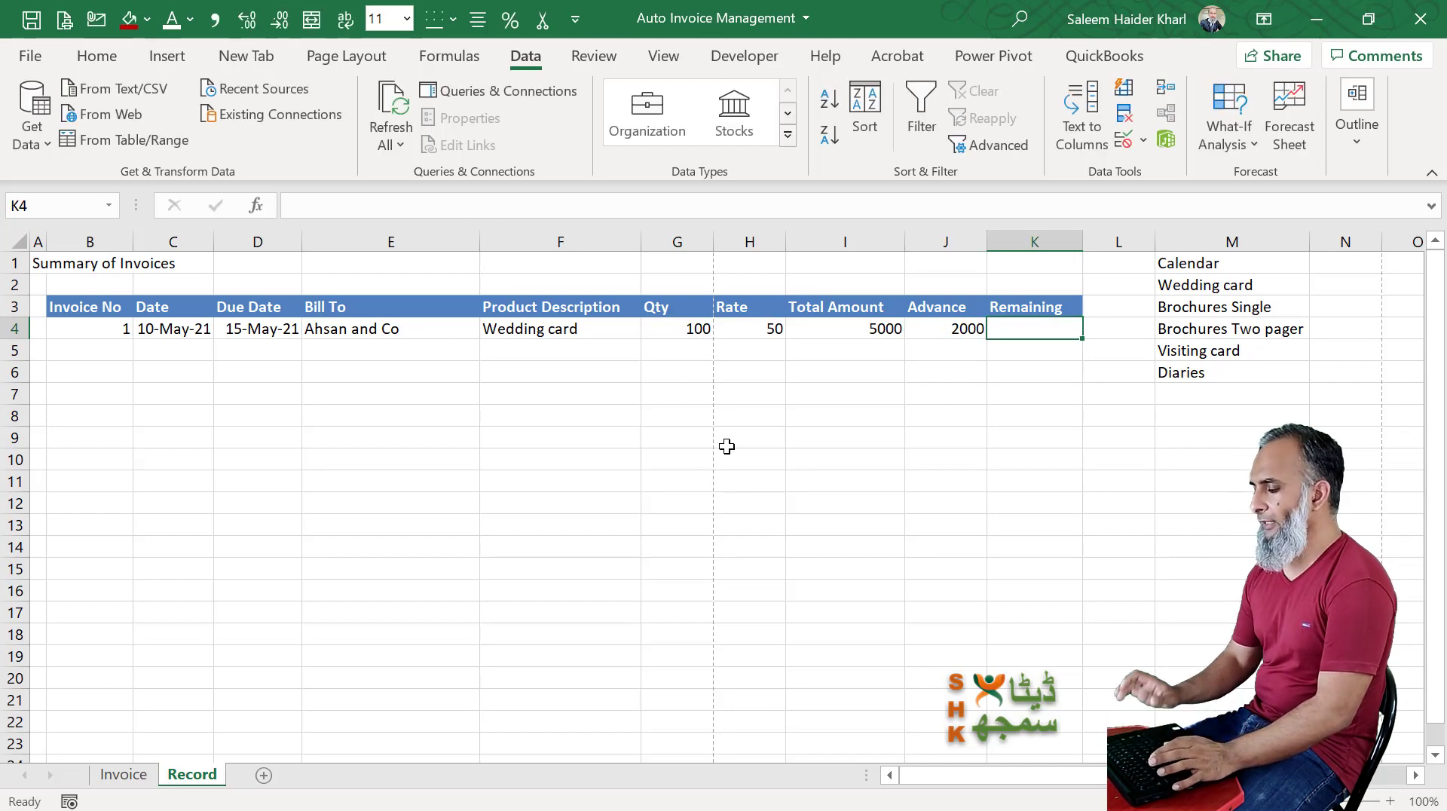
text(=)
key(Left)
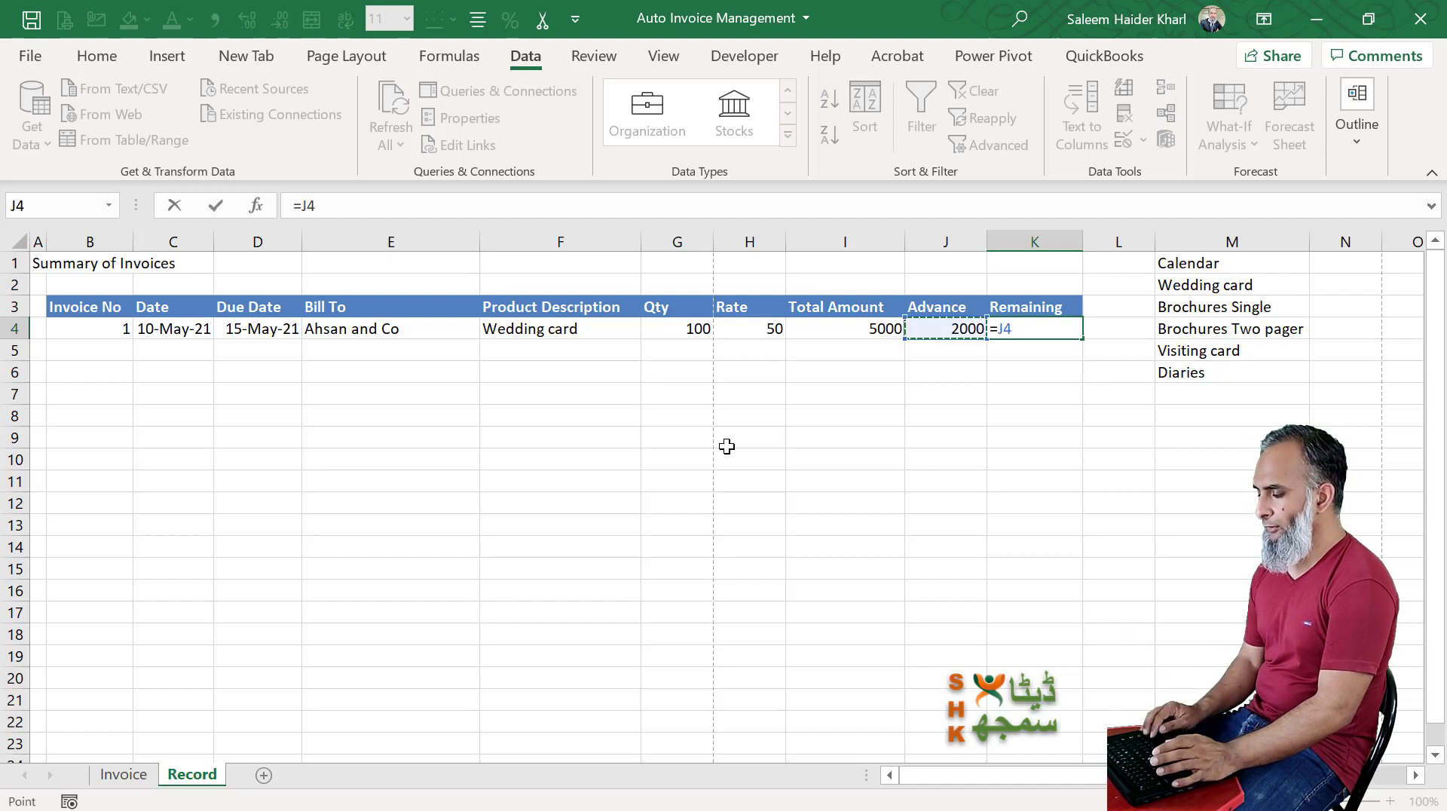
key(Left)
text(-)
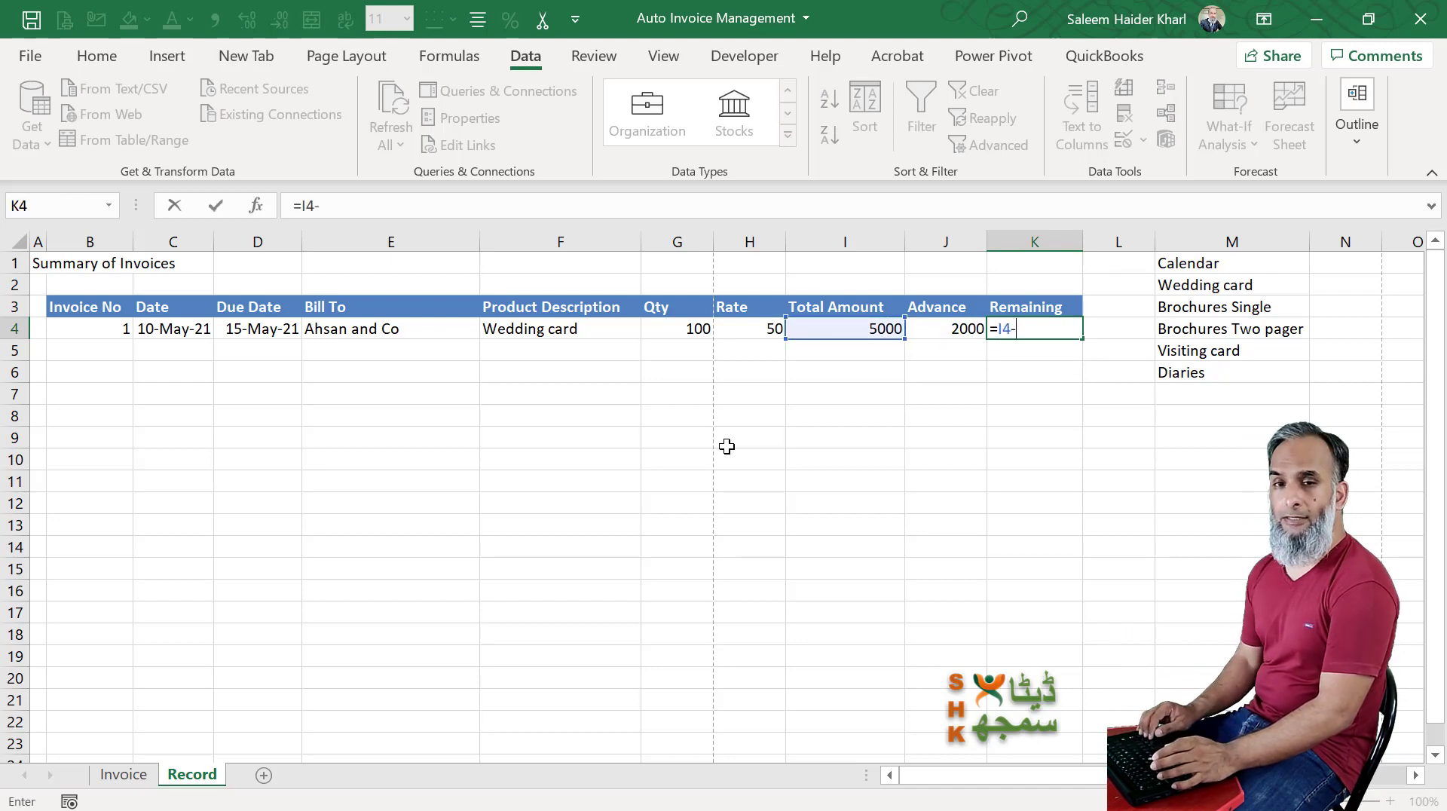
key(Left)
key(Return)
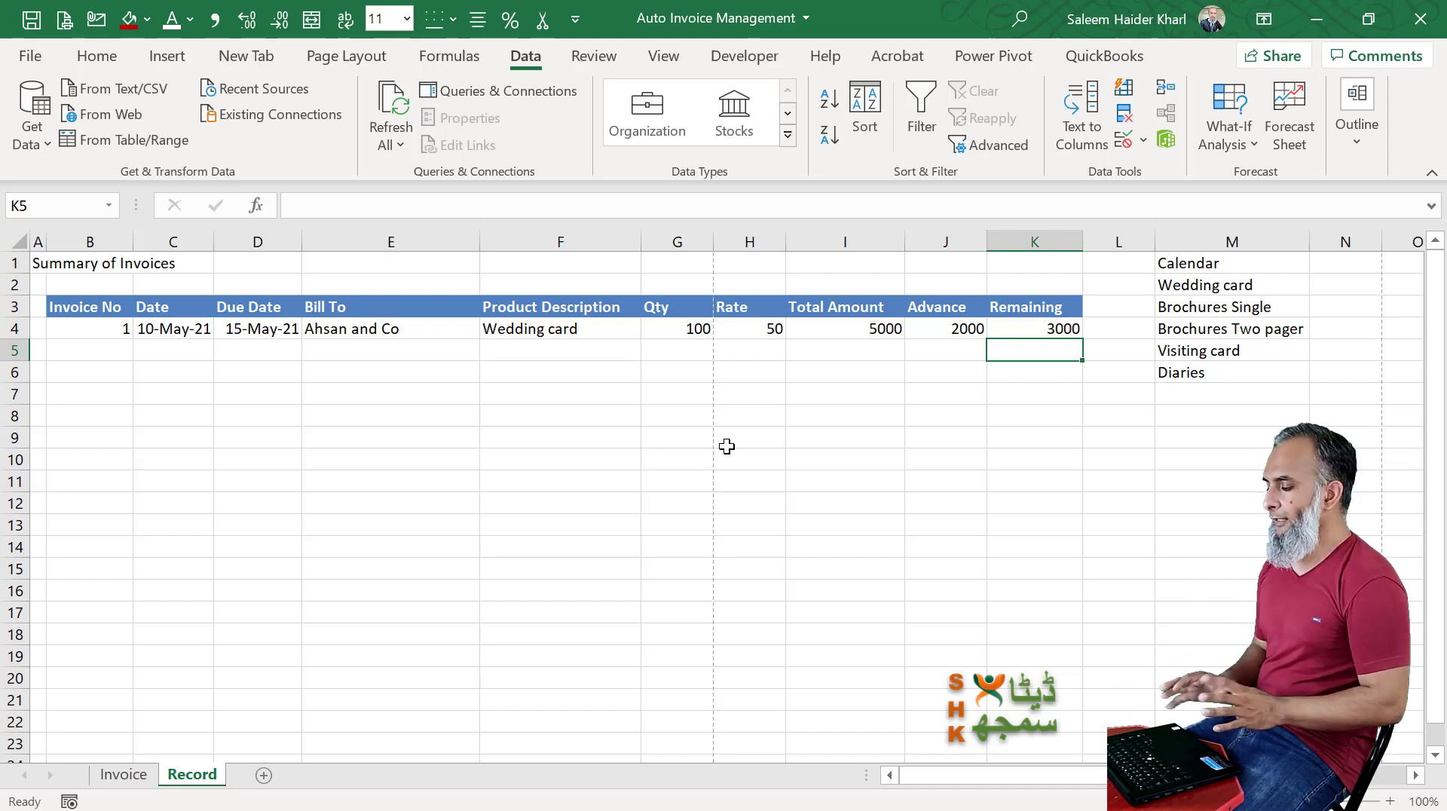
key(Up)
key(Left)
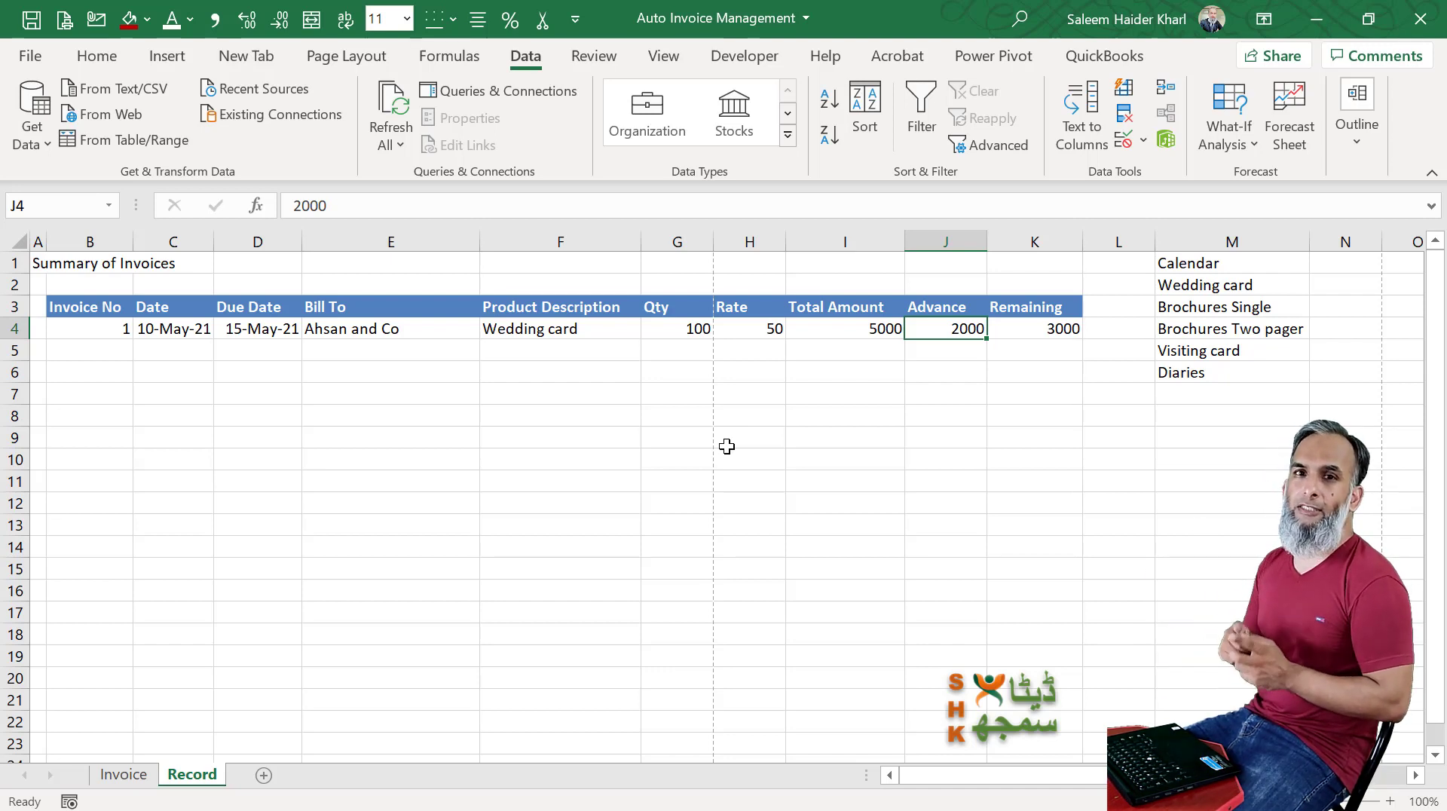
- Convert B3:K4 into a table with headers and verify F4's product dropdown still works
click(351, 330)
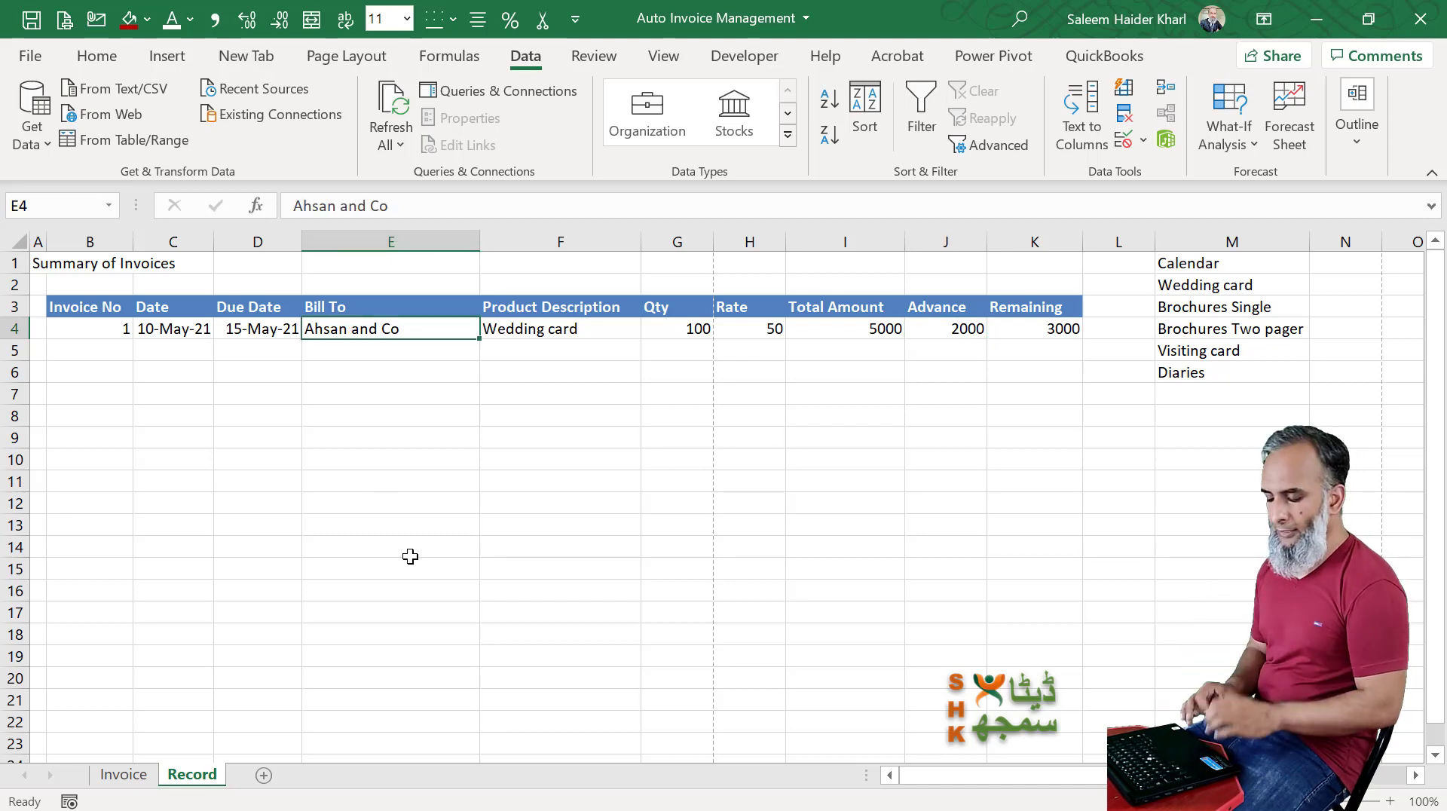
key(ctrl+t)
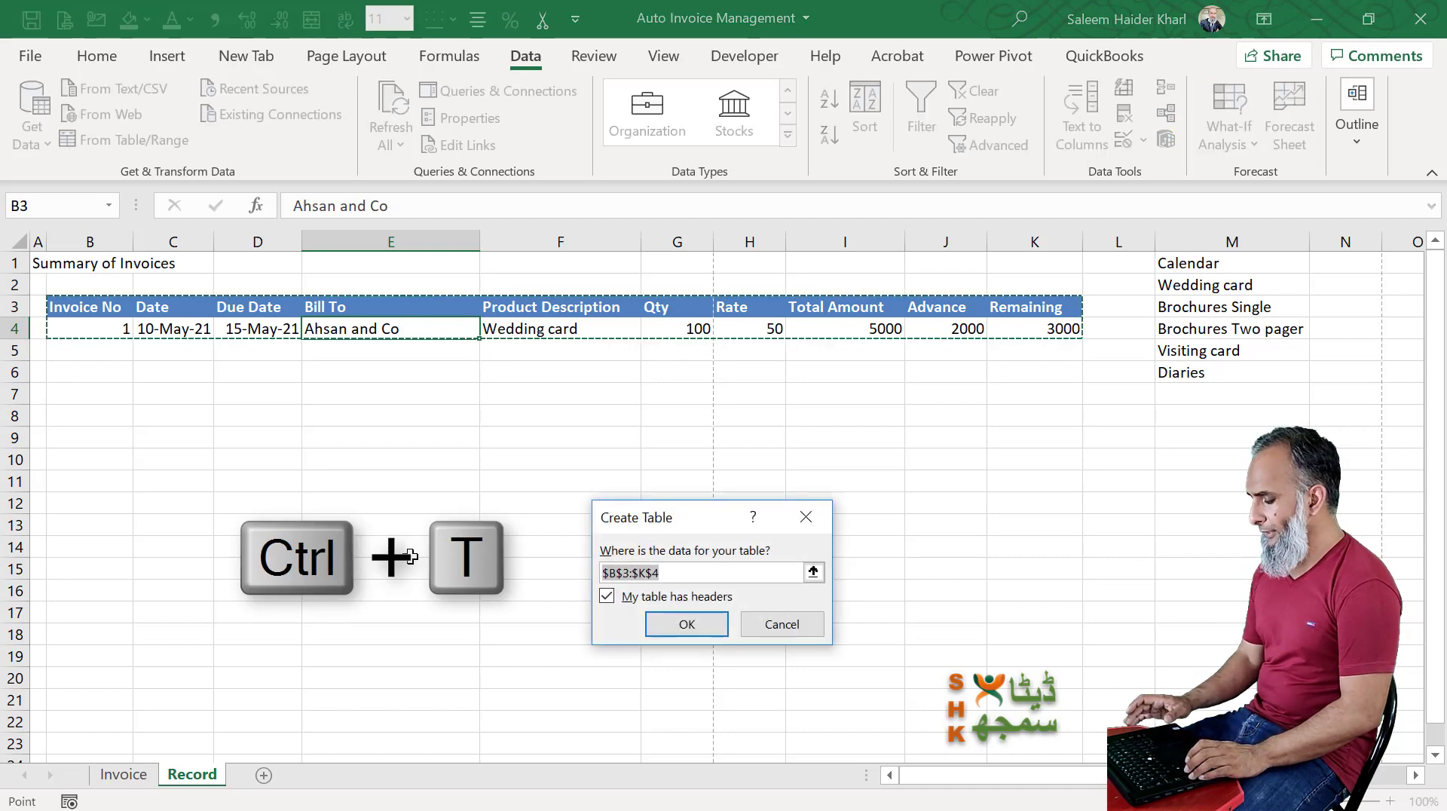
key(Return)
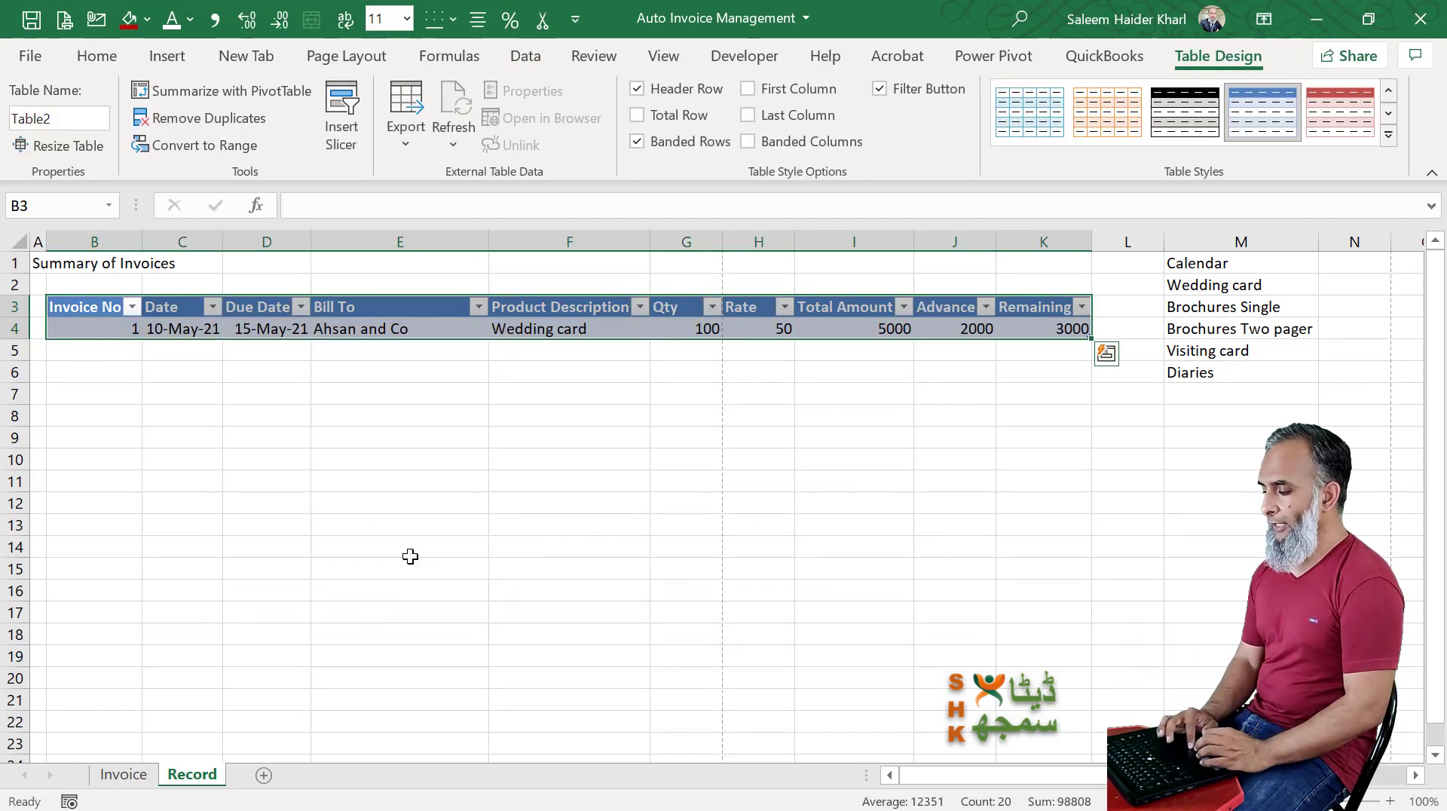
click(607, 329)
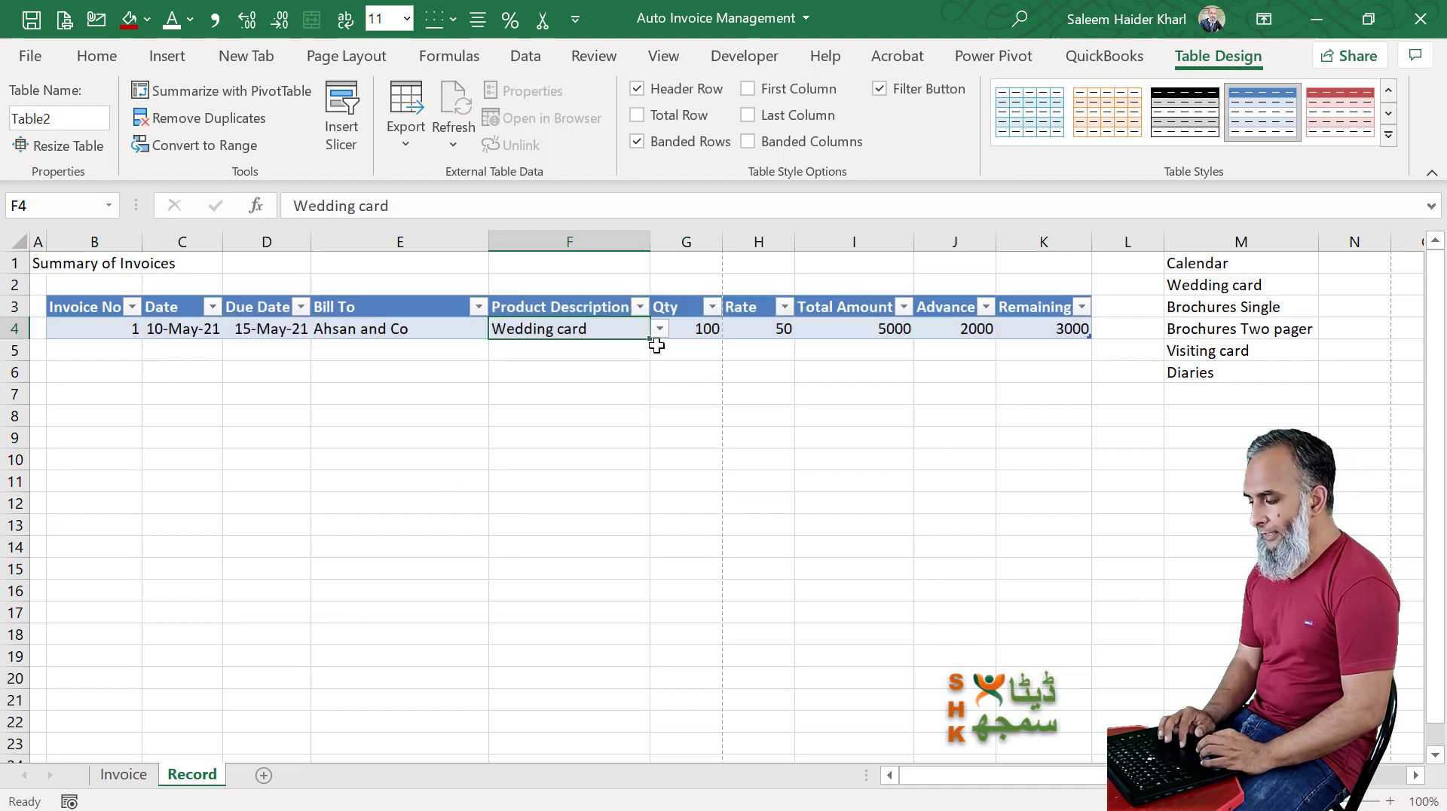
click(660, 330)
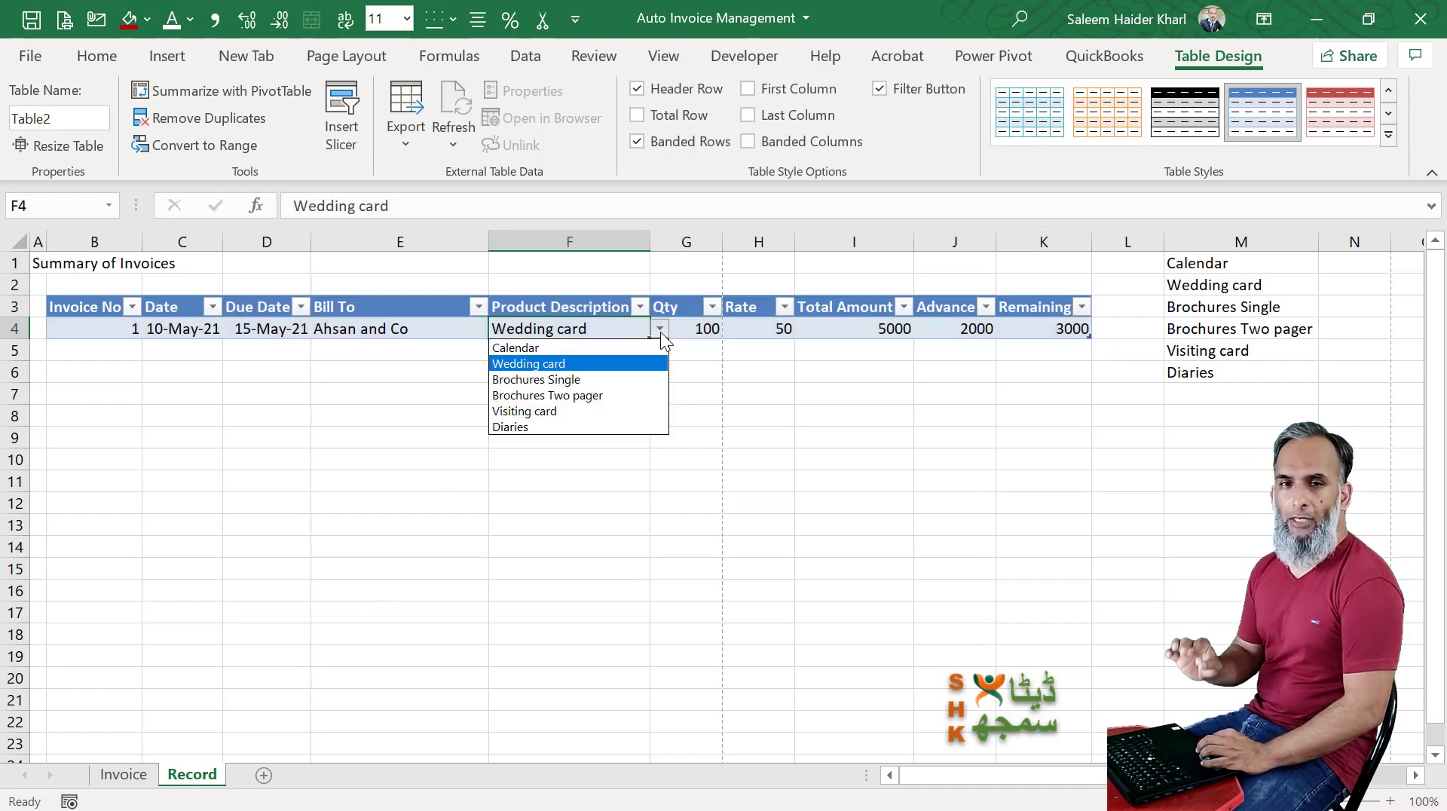
click(660, 332)
click(860, 332)
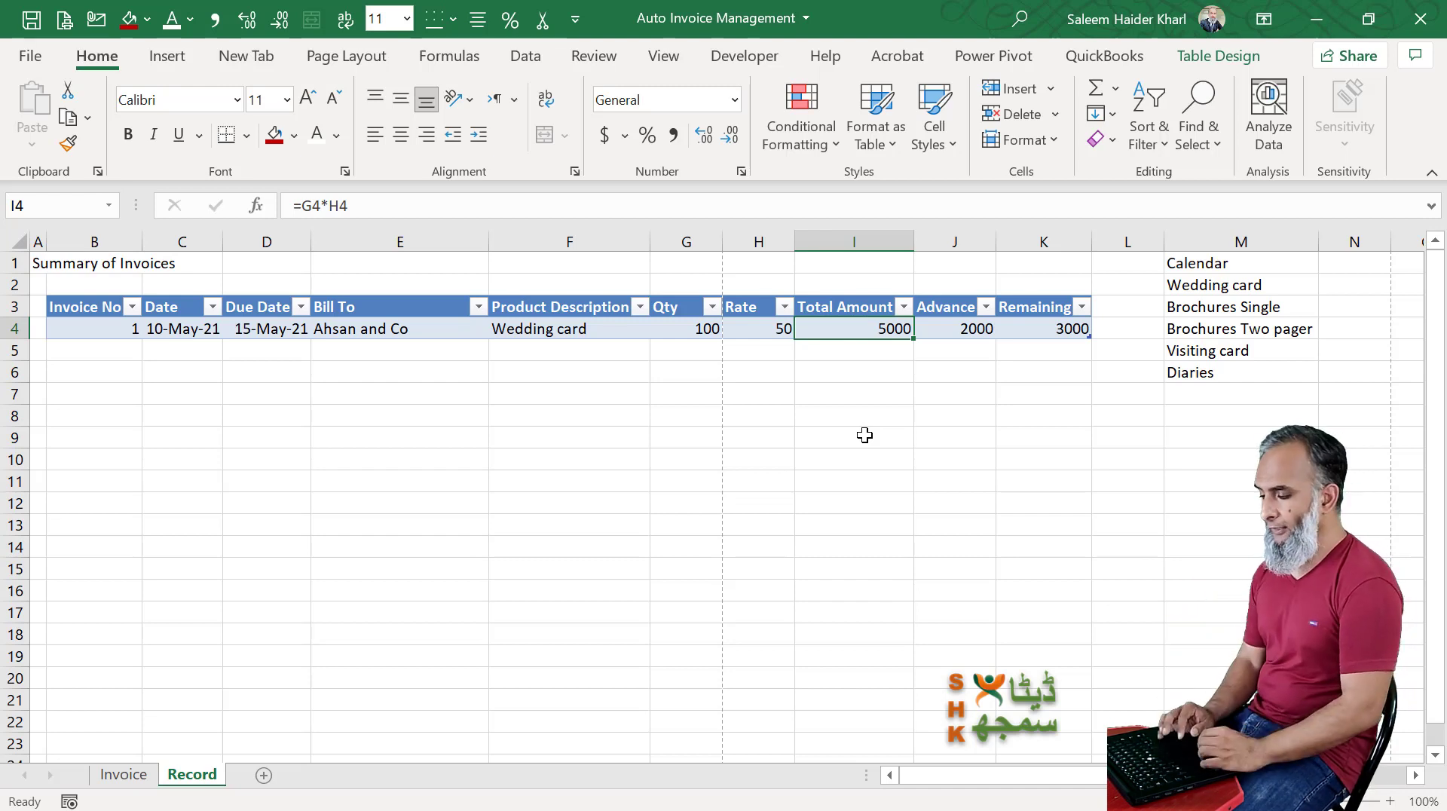
- Add invoice 2 dated 18-May-21, due 30-May-21, for client XYZ Co
click(134, 346)
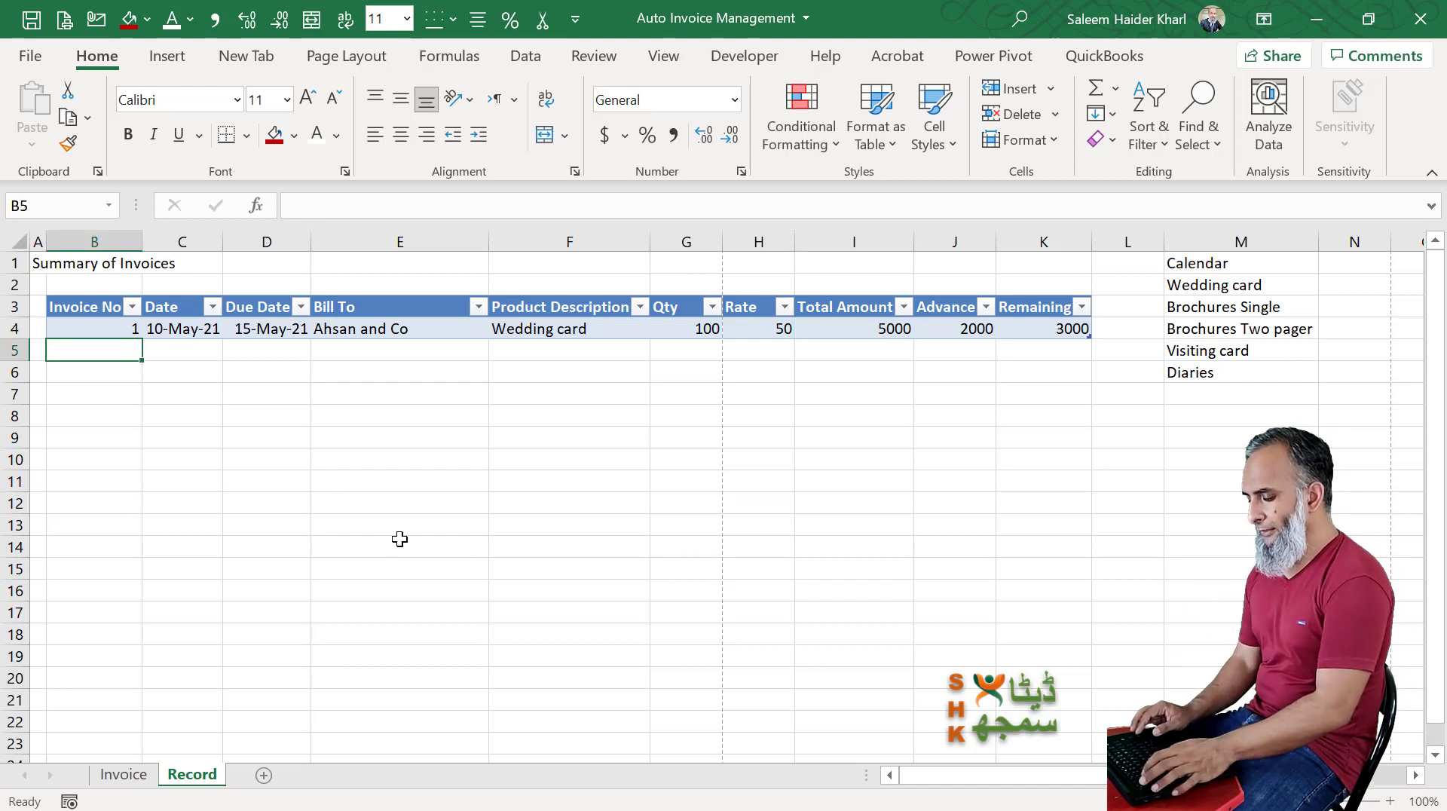
text(2)
key(Return)
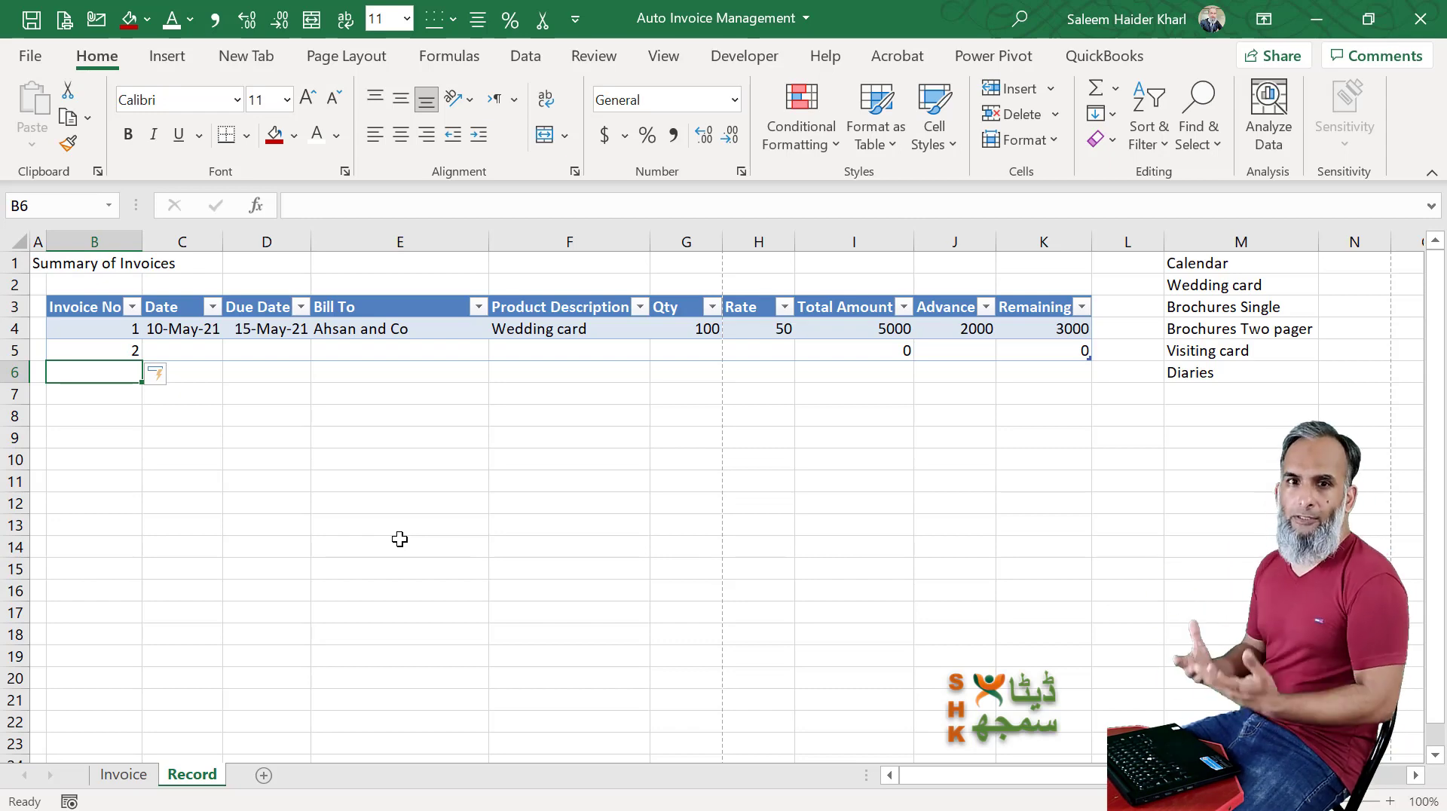
key(Up)
key(Right)
text(18-5)
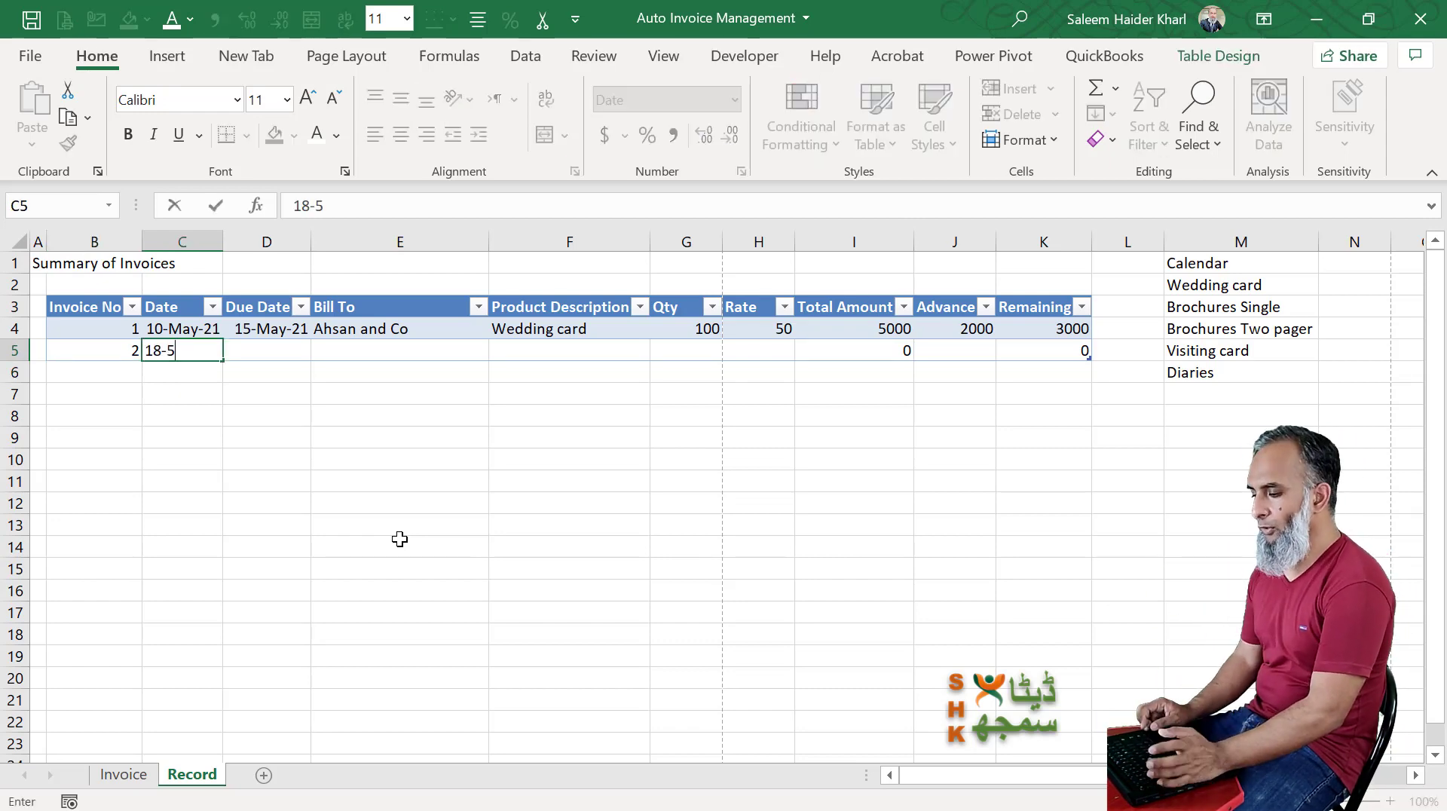
key(Tab)
text(30)
key(Tab)
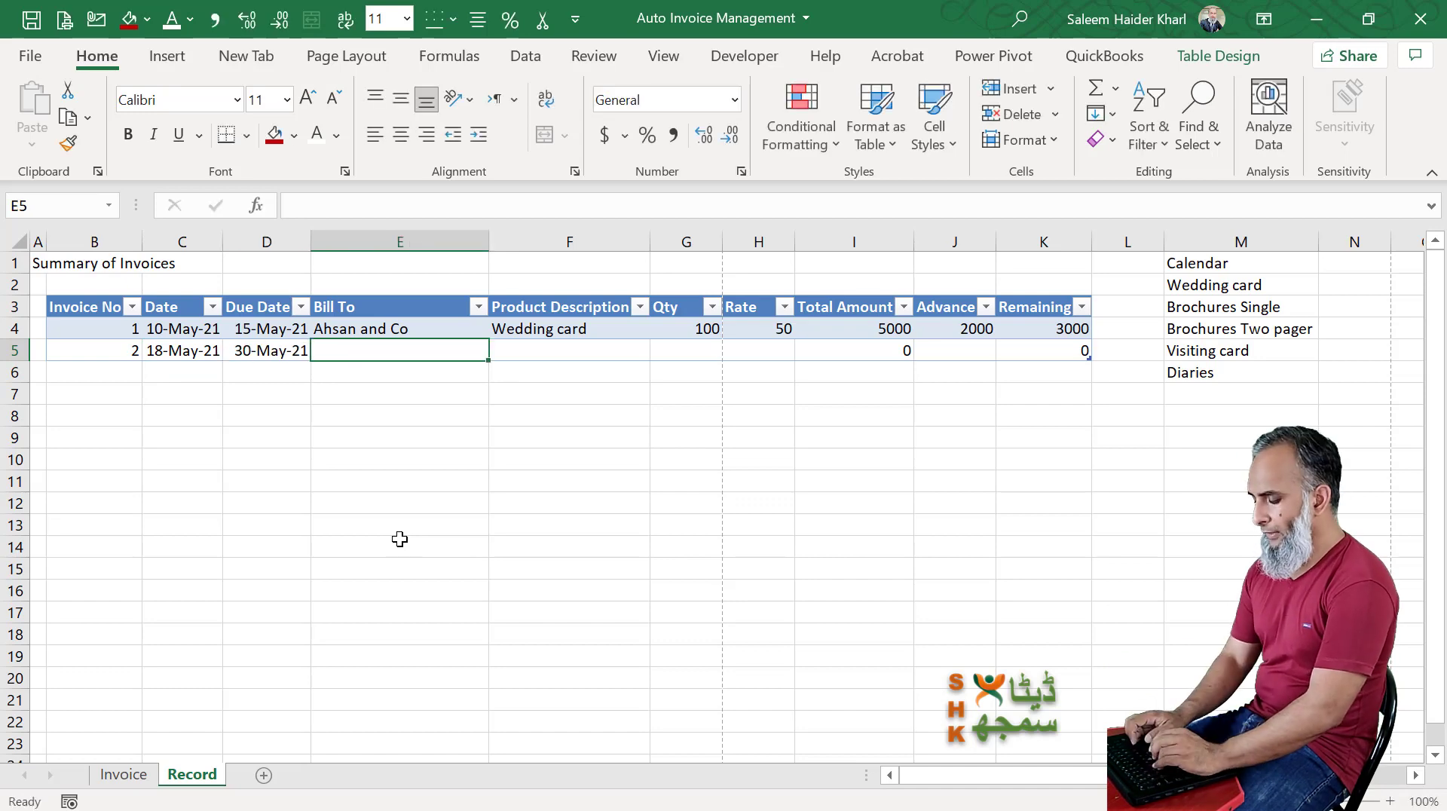
text(XYZ Co)
key(Tab)
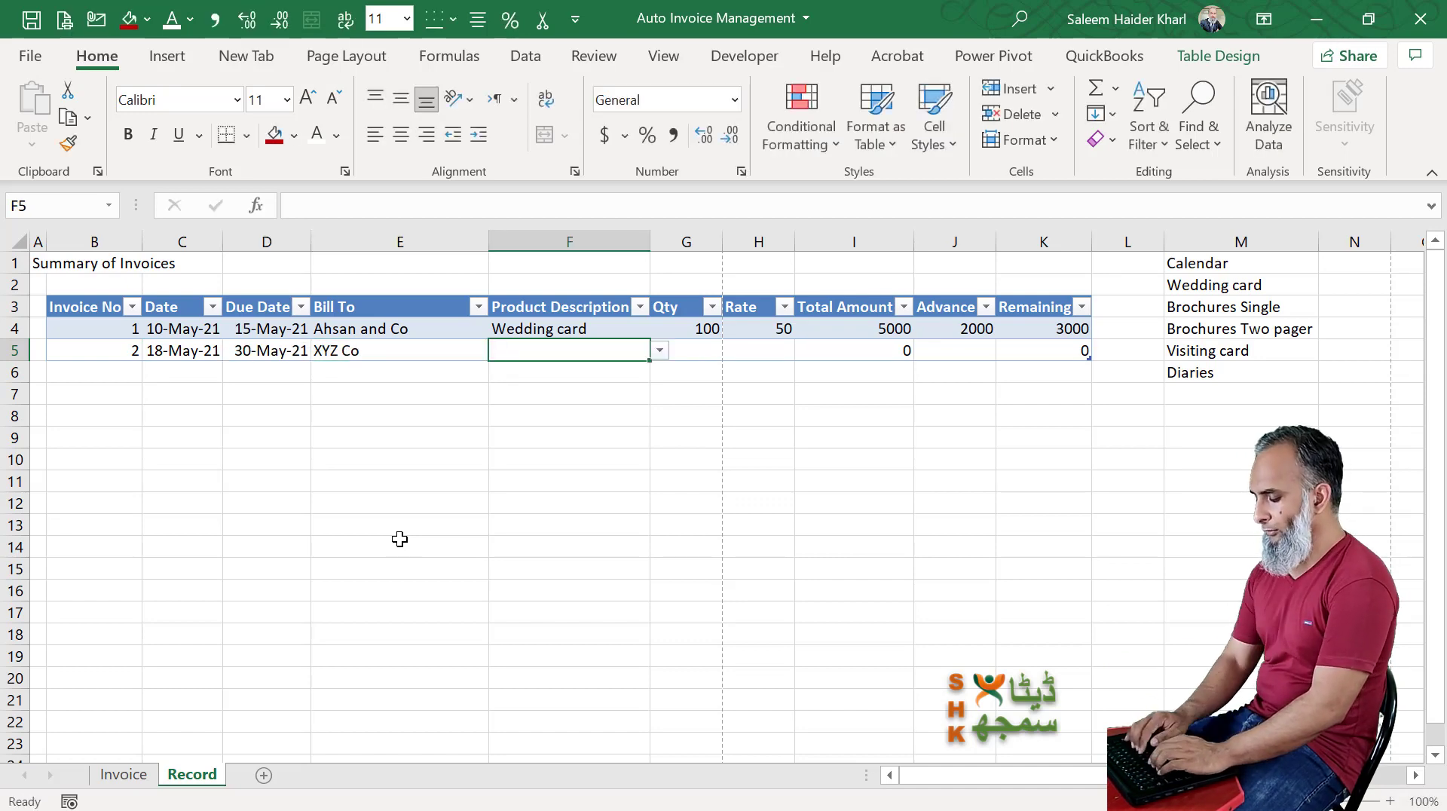
- Fill in Diaries, quantity 50, rate 500 and advance 15000, then return to the Invoice sheet
click(660, 352)
click(533, 449)
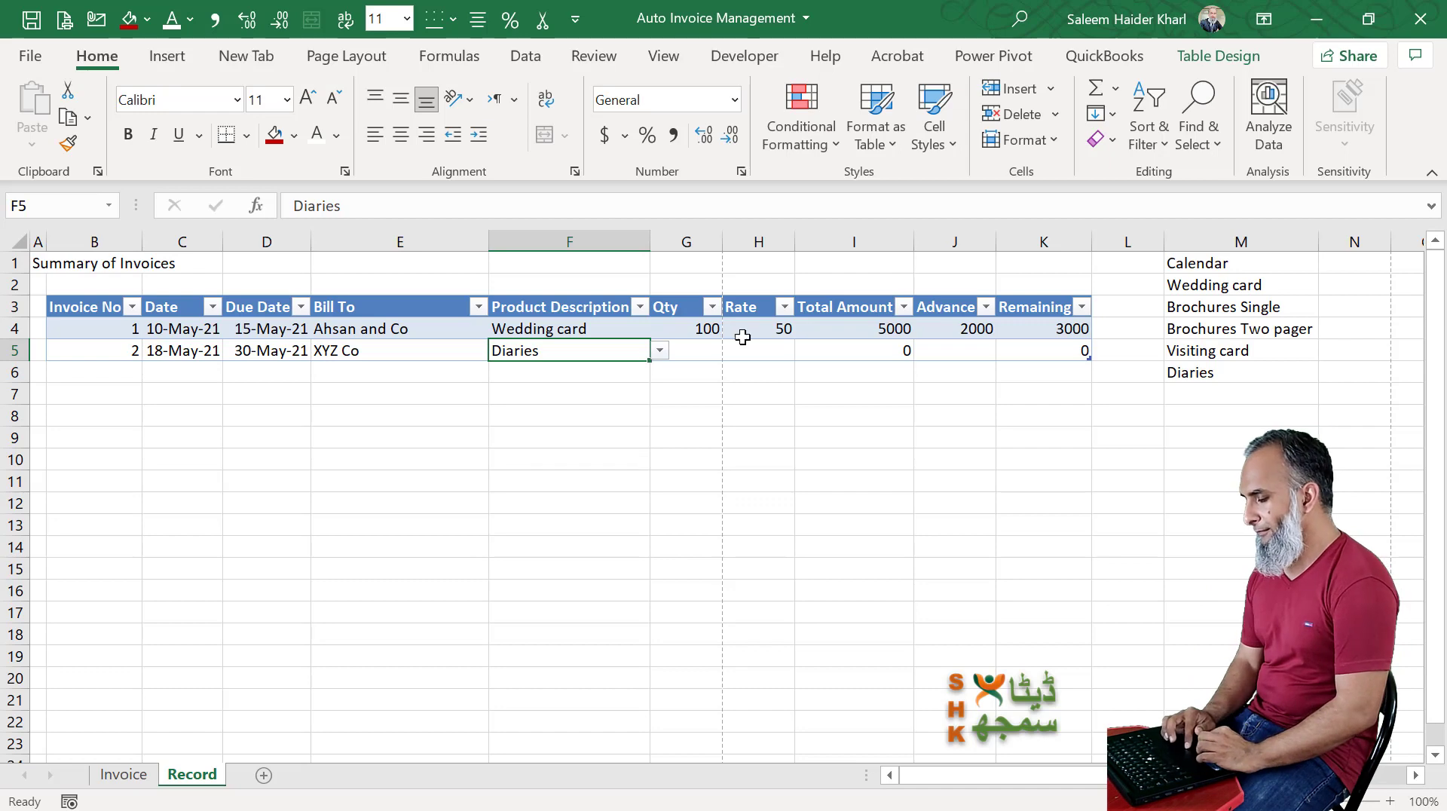
click(717, 353)
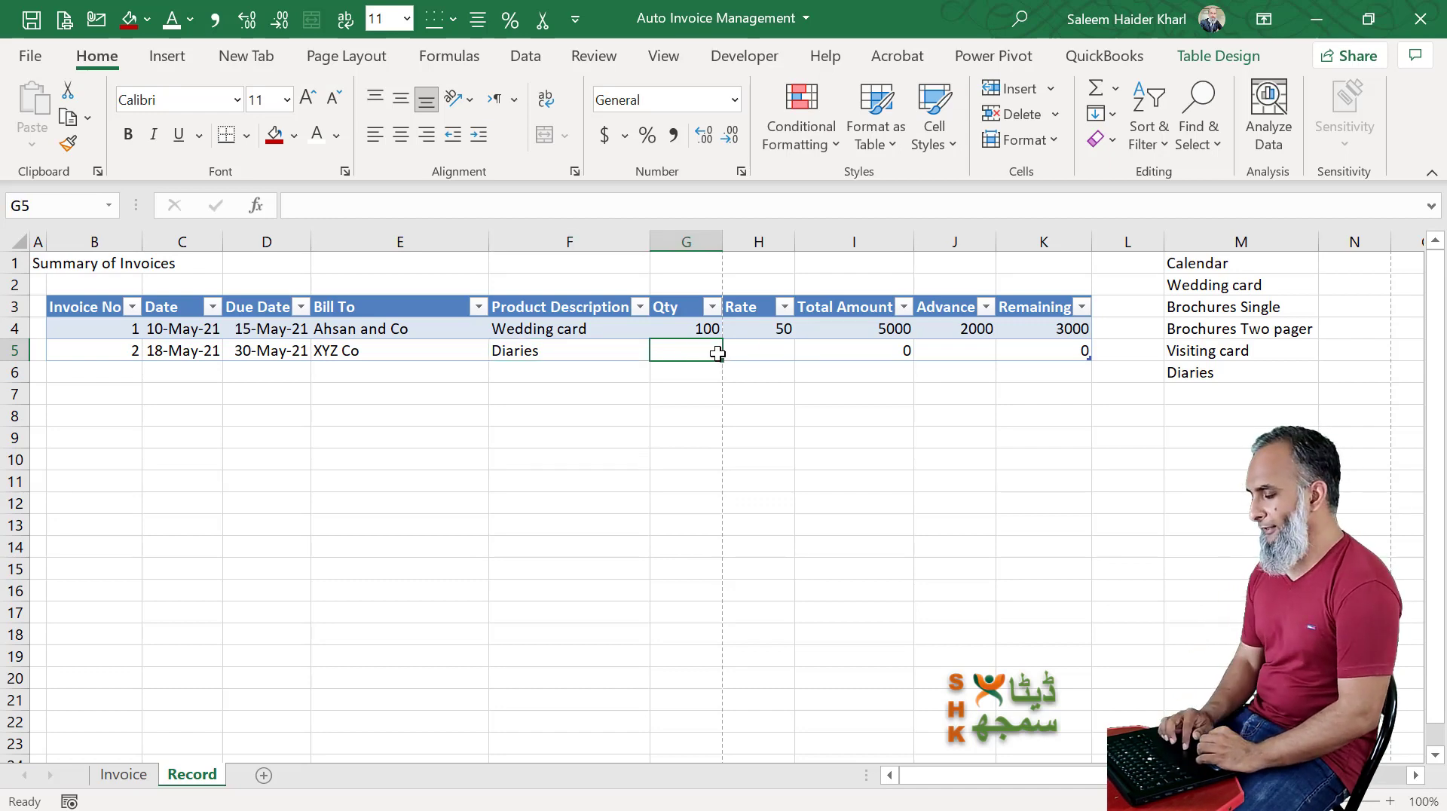
text(50)
key(Tab)
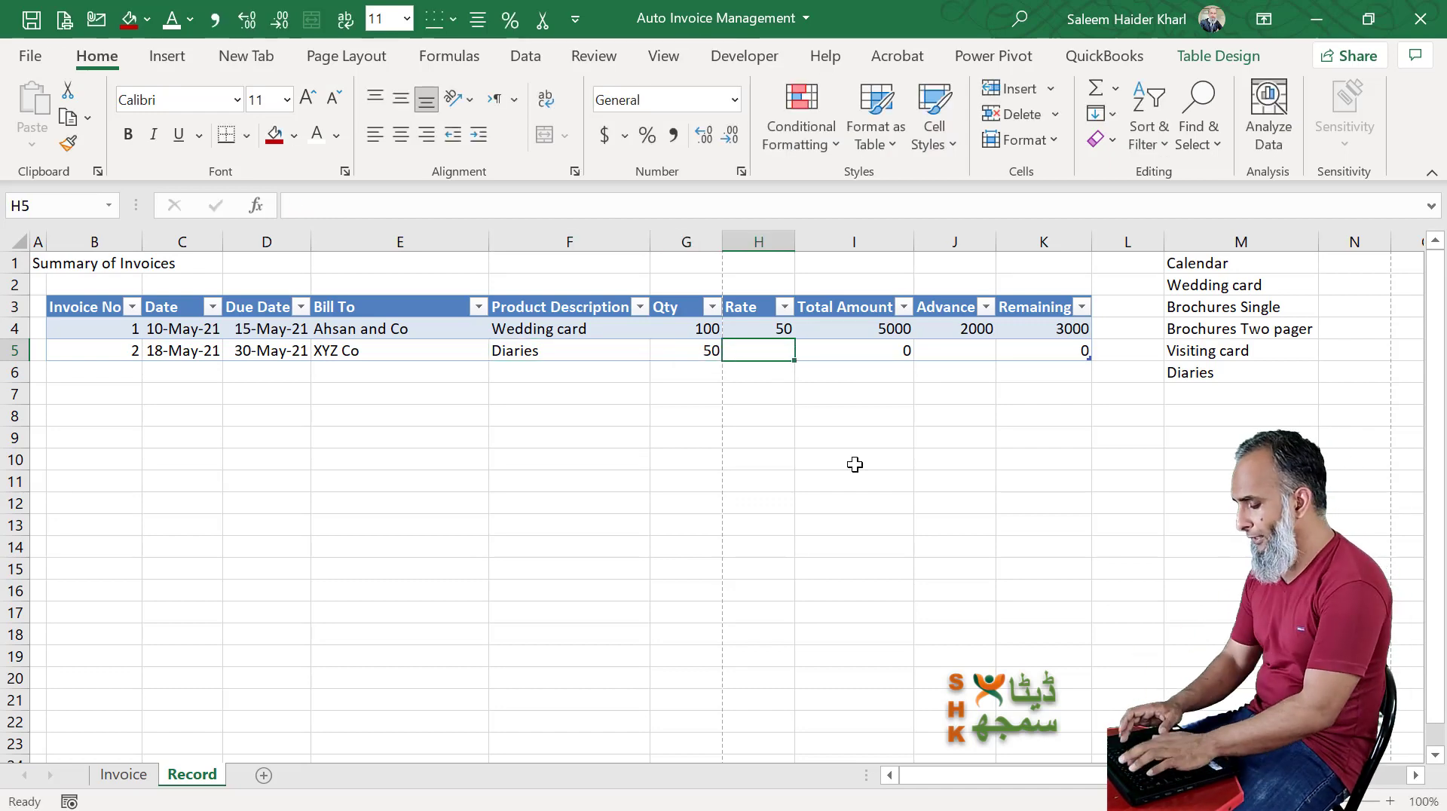
text(500)
key(Tab)
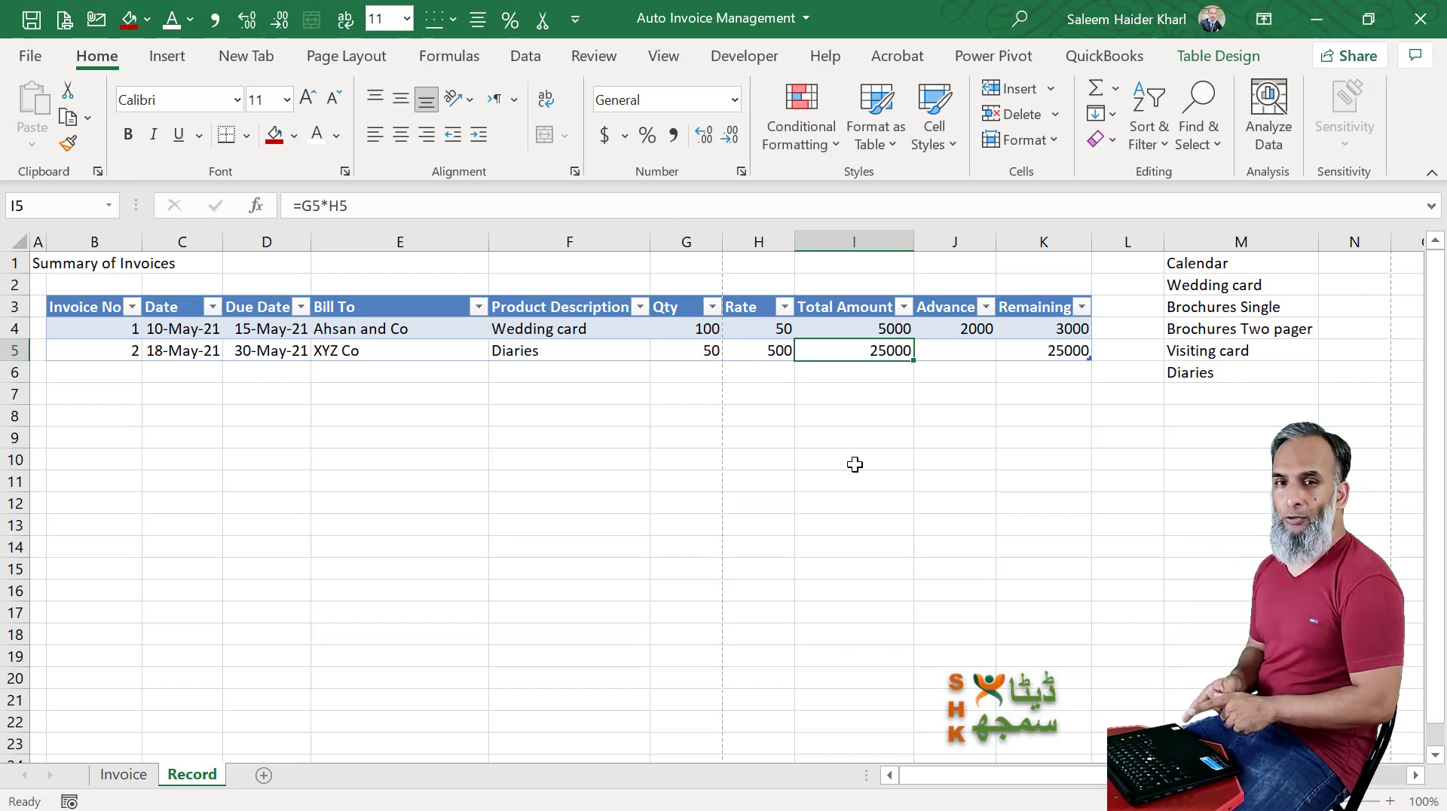
key(Tab)
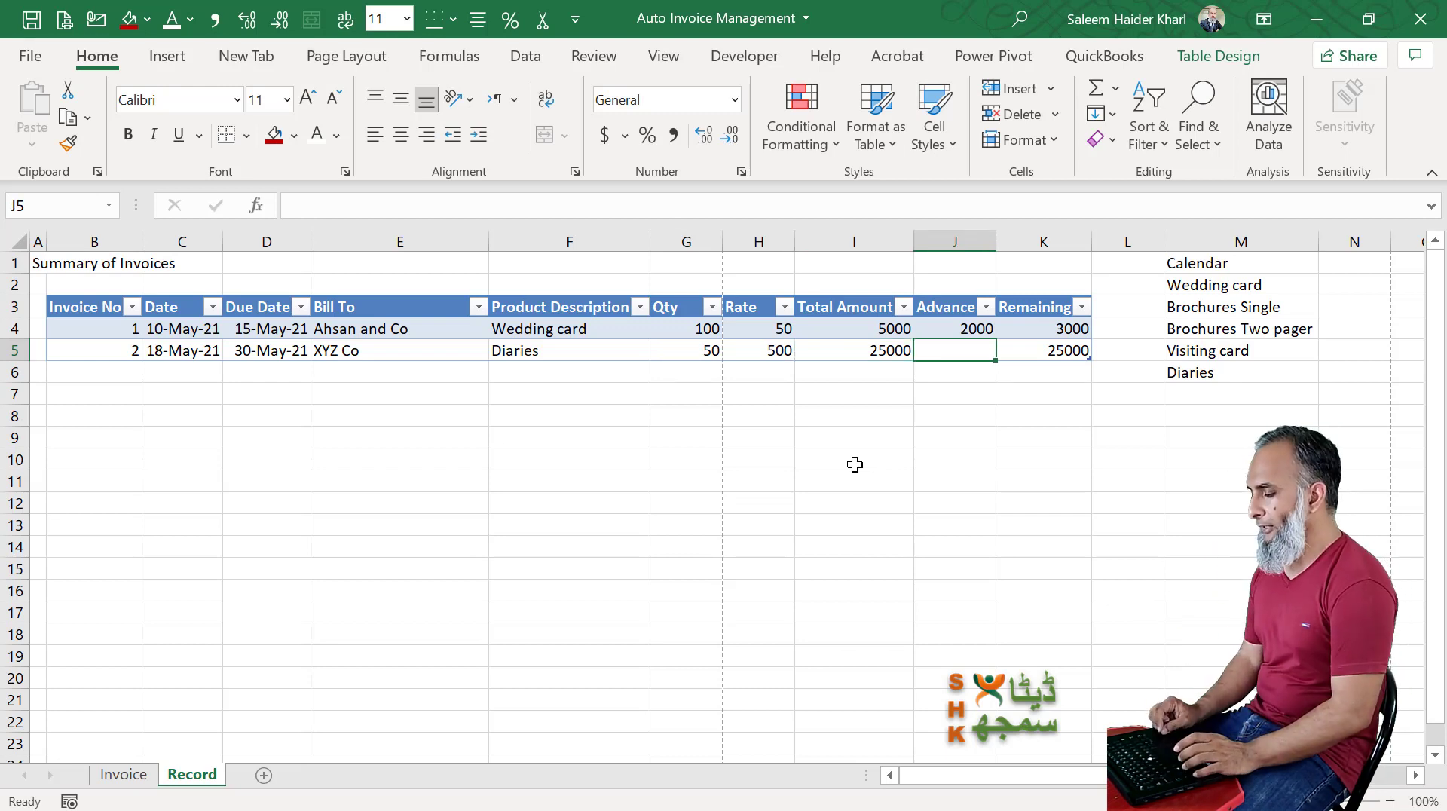
text(15000)
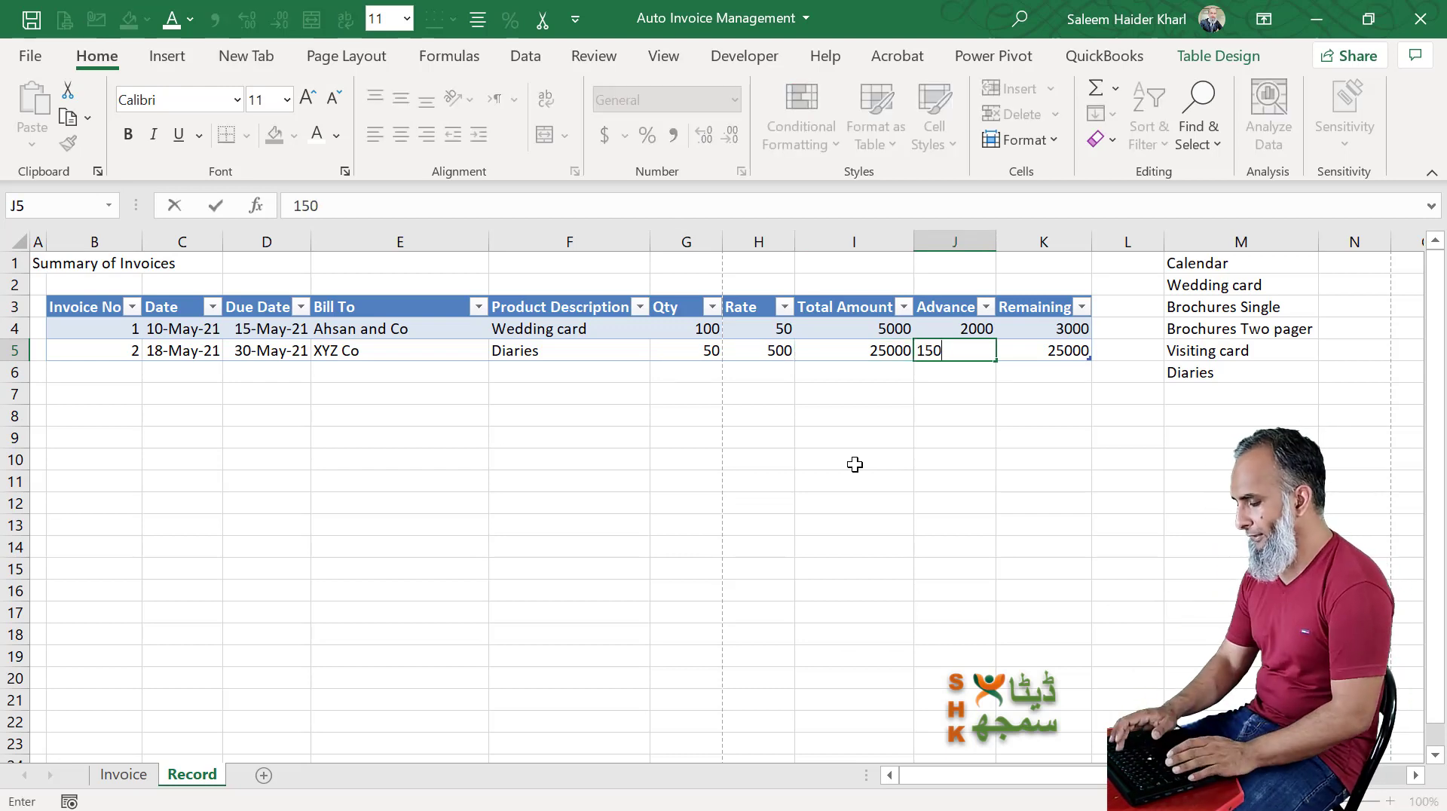
key(Return)
key(Down)
key(Left)
key(Left)
key(Left)
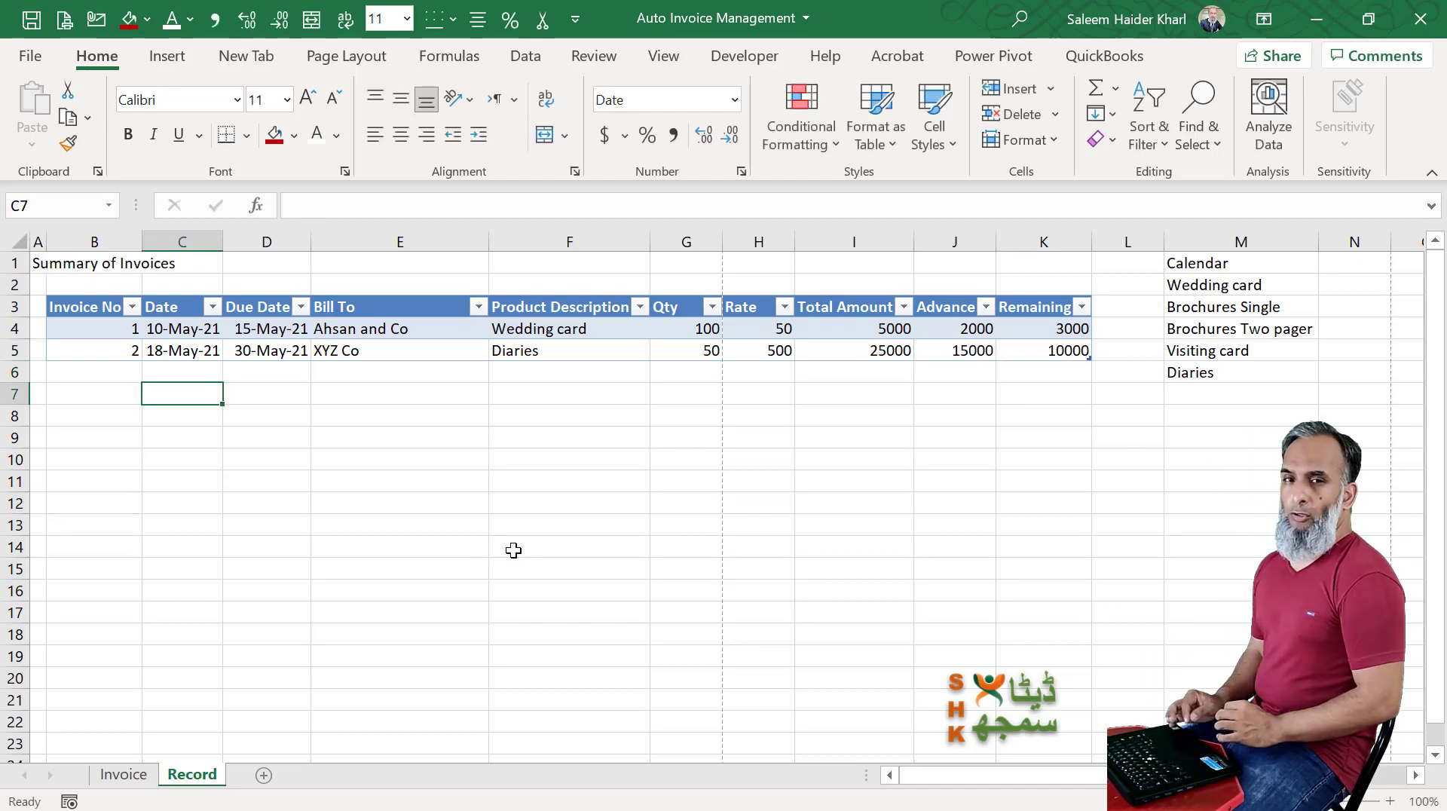
key(ctrl+Page_Up)
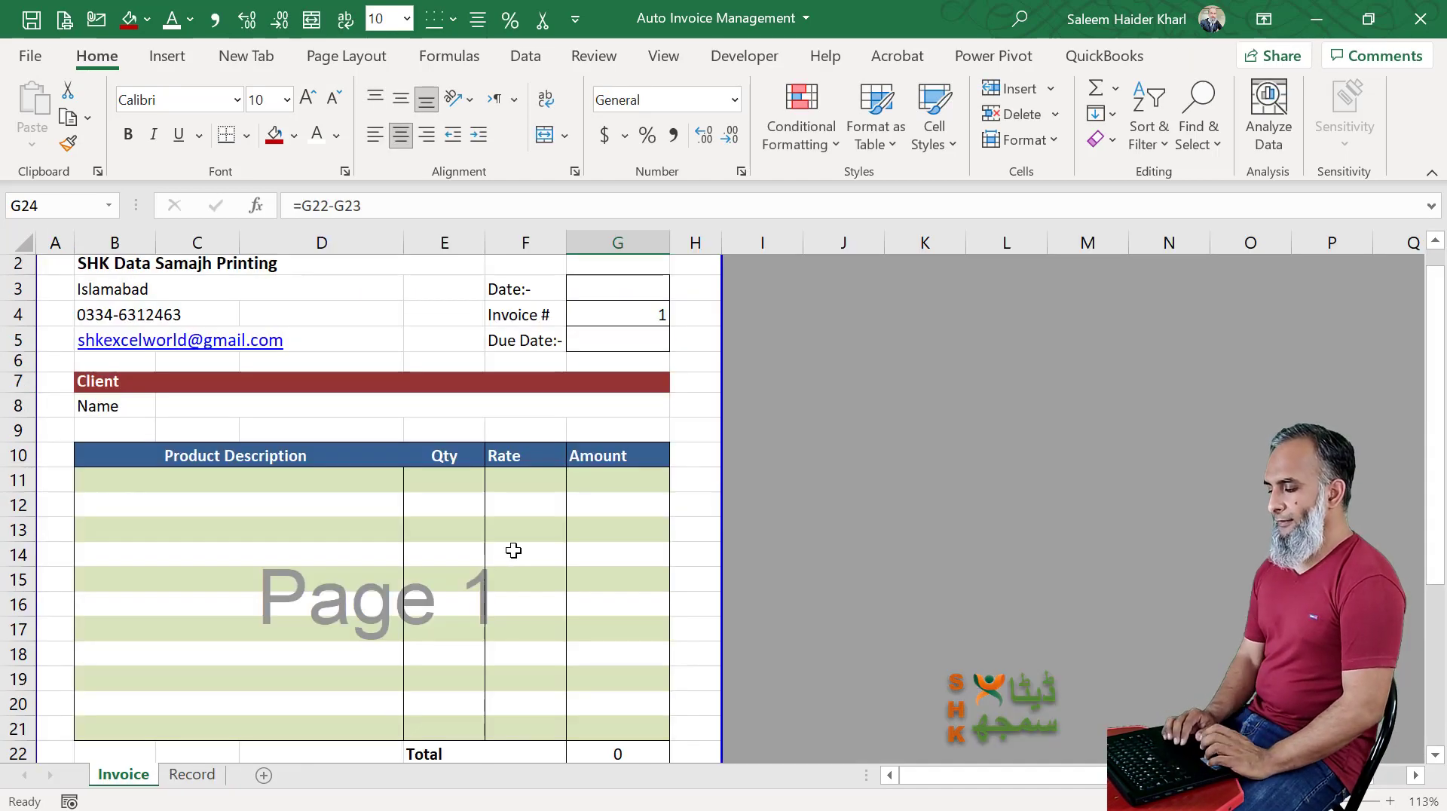
click(640, 295)
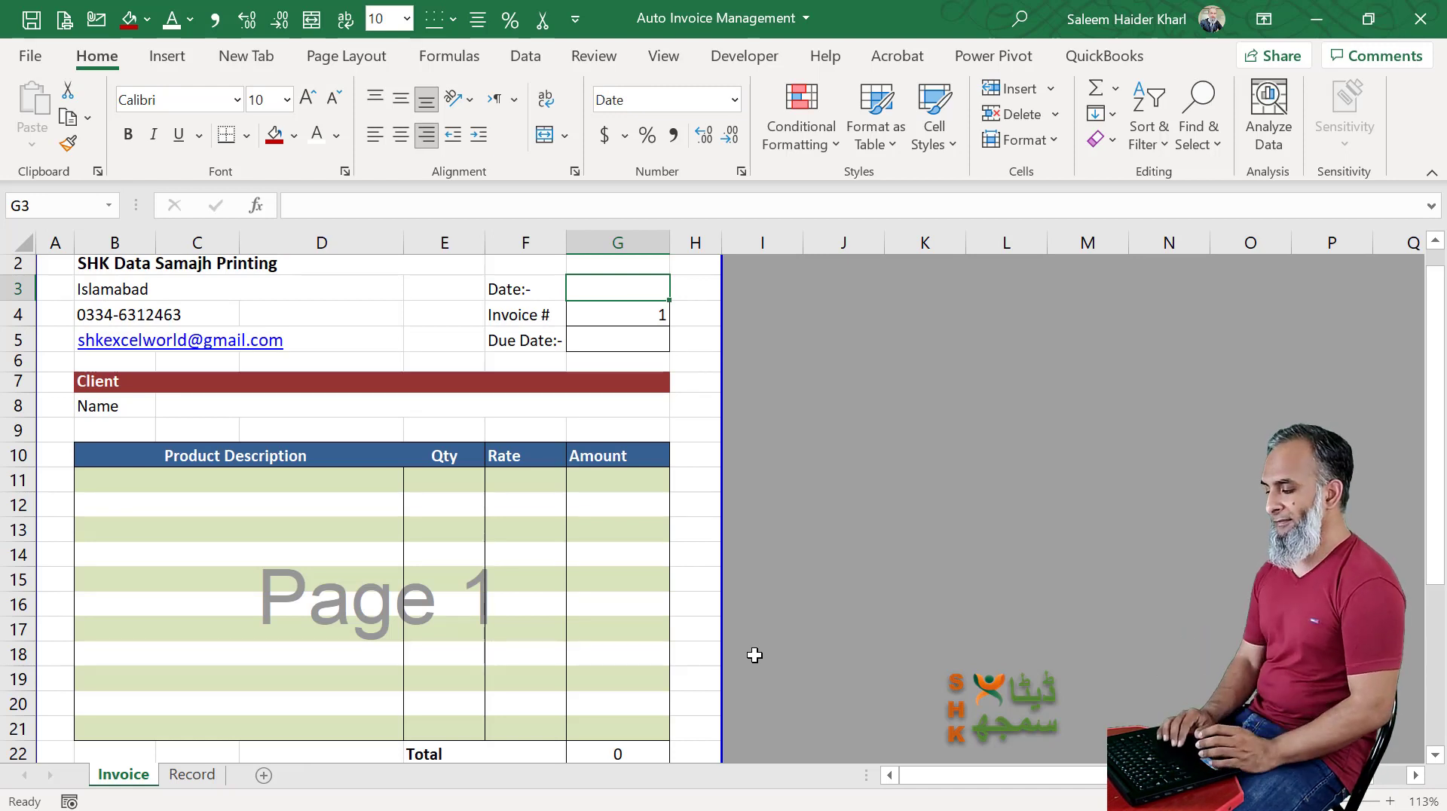
scroll(755, 656, up, 1)
click(627, 357)
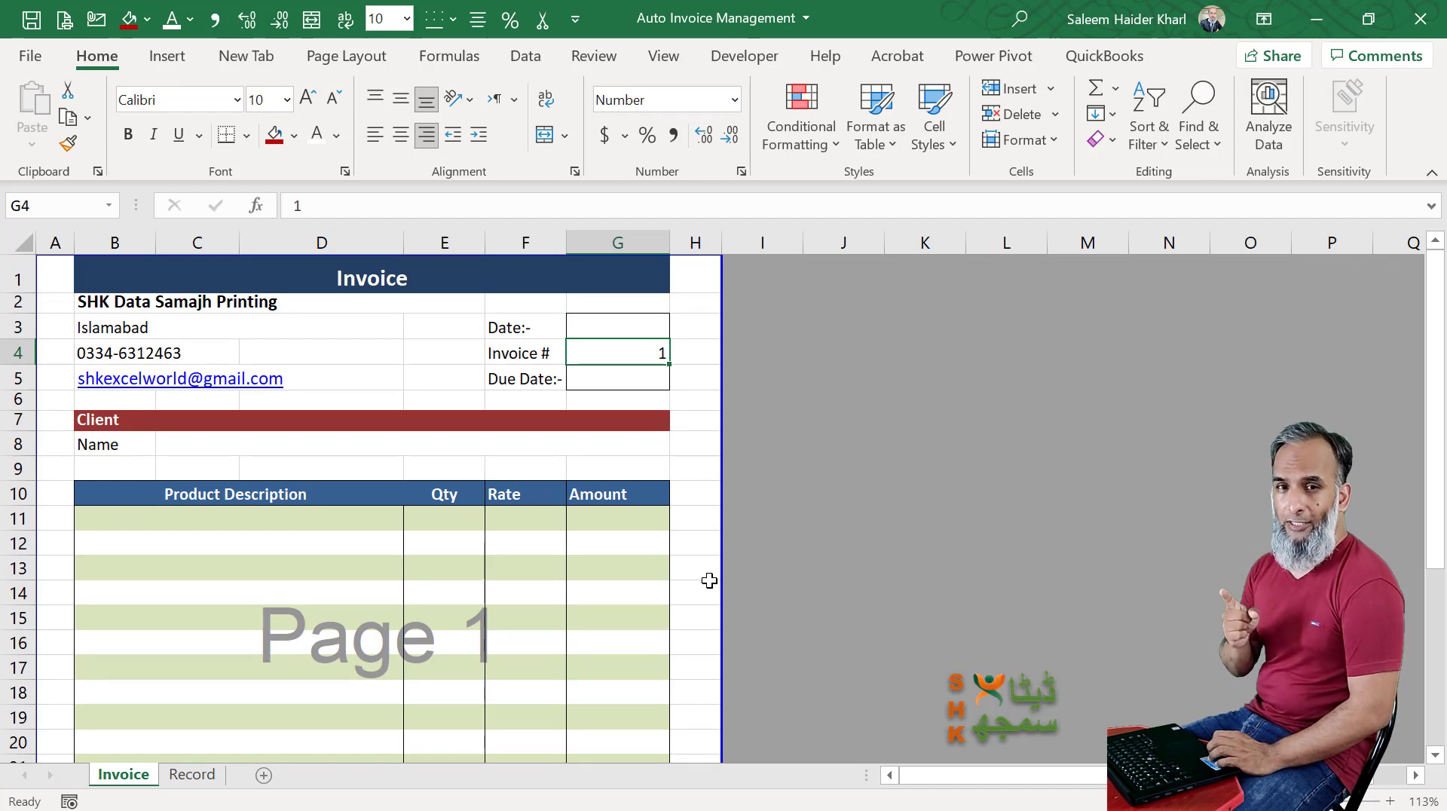
key(ctrl+Page_Down)
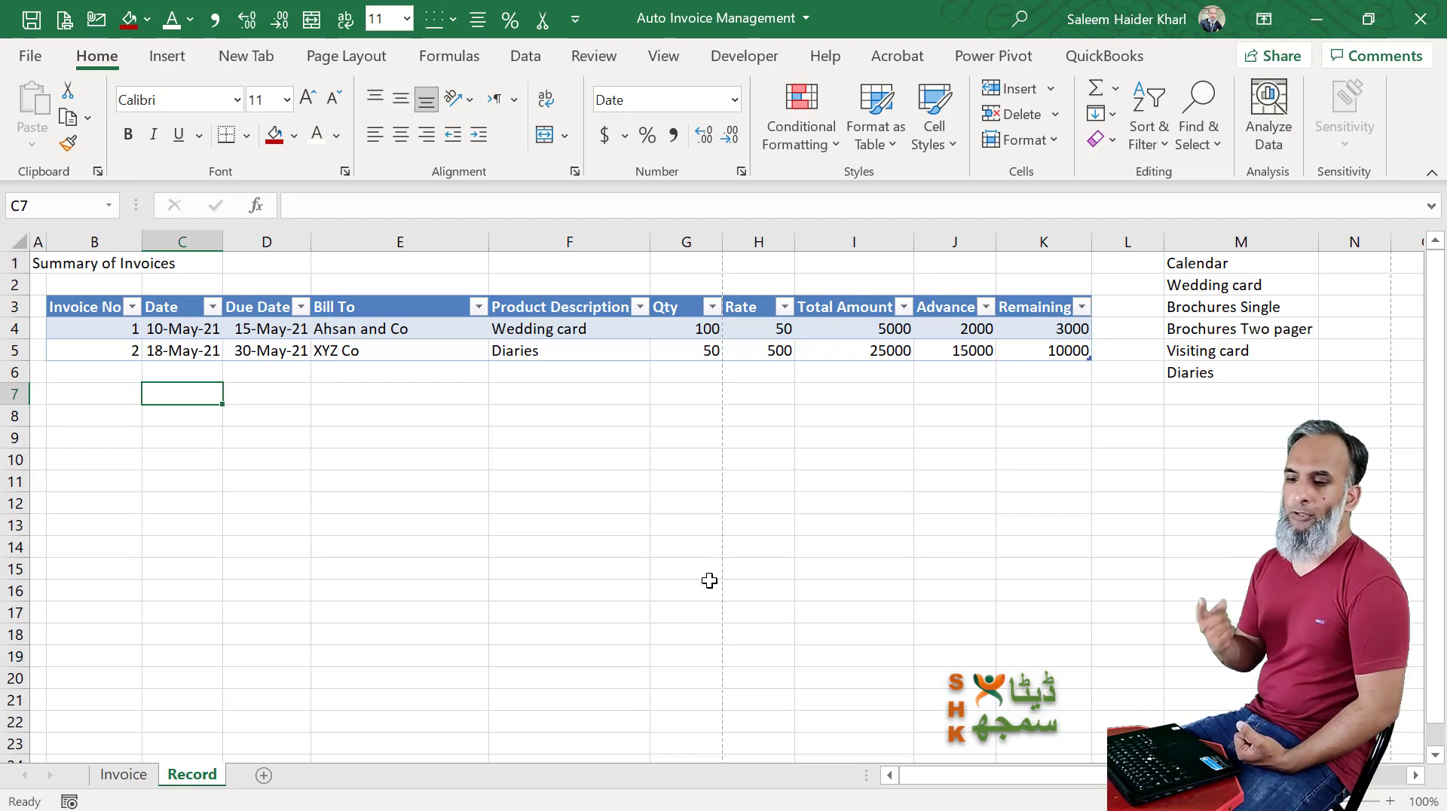
click(111, 330)
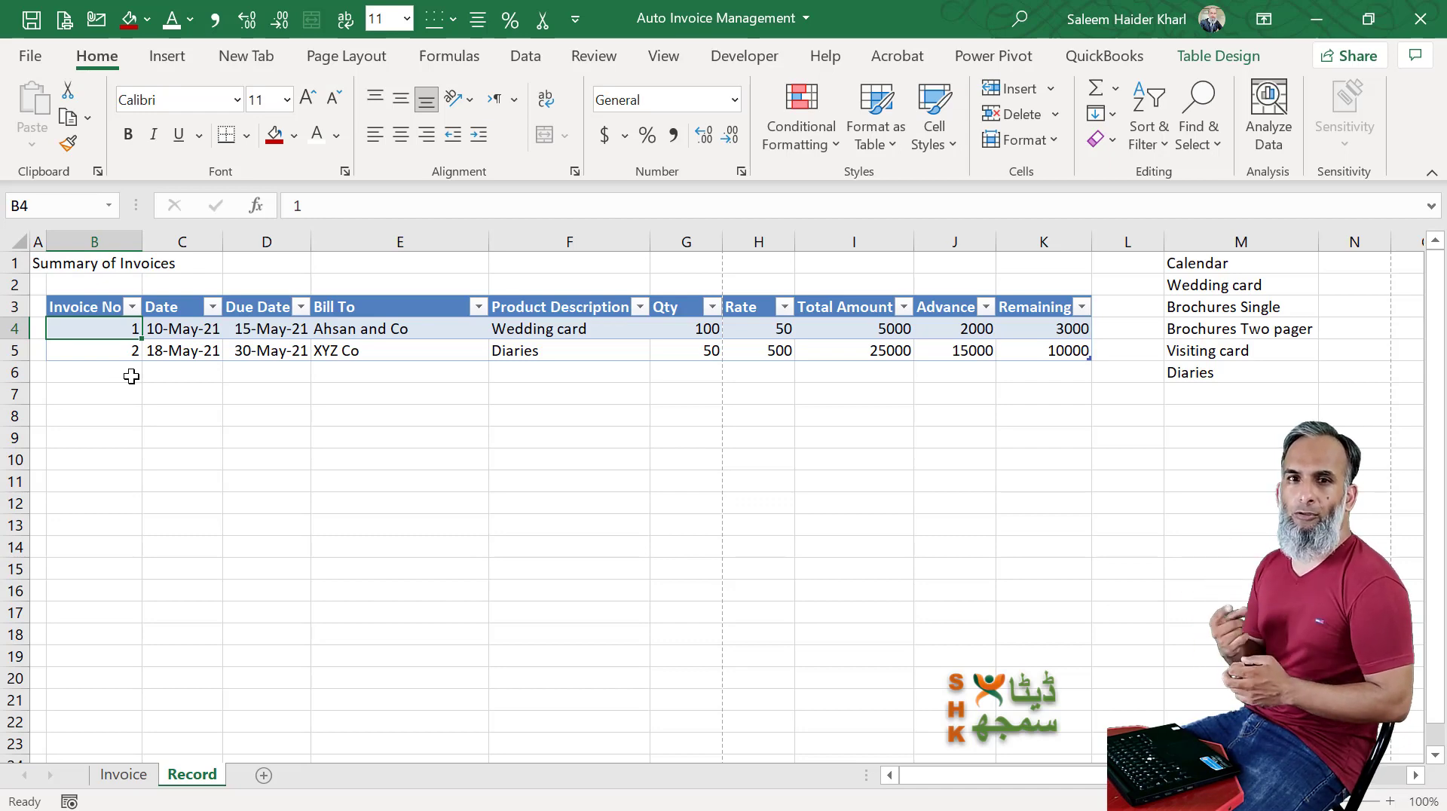
key(ctrl+Page_Up)
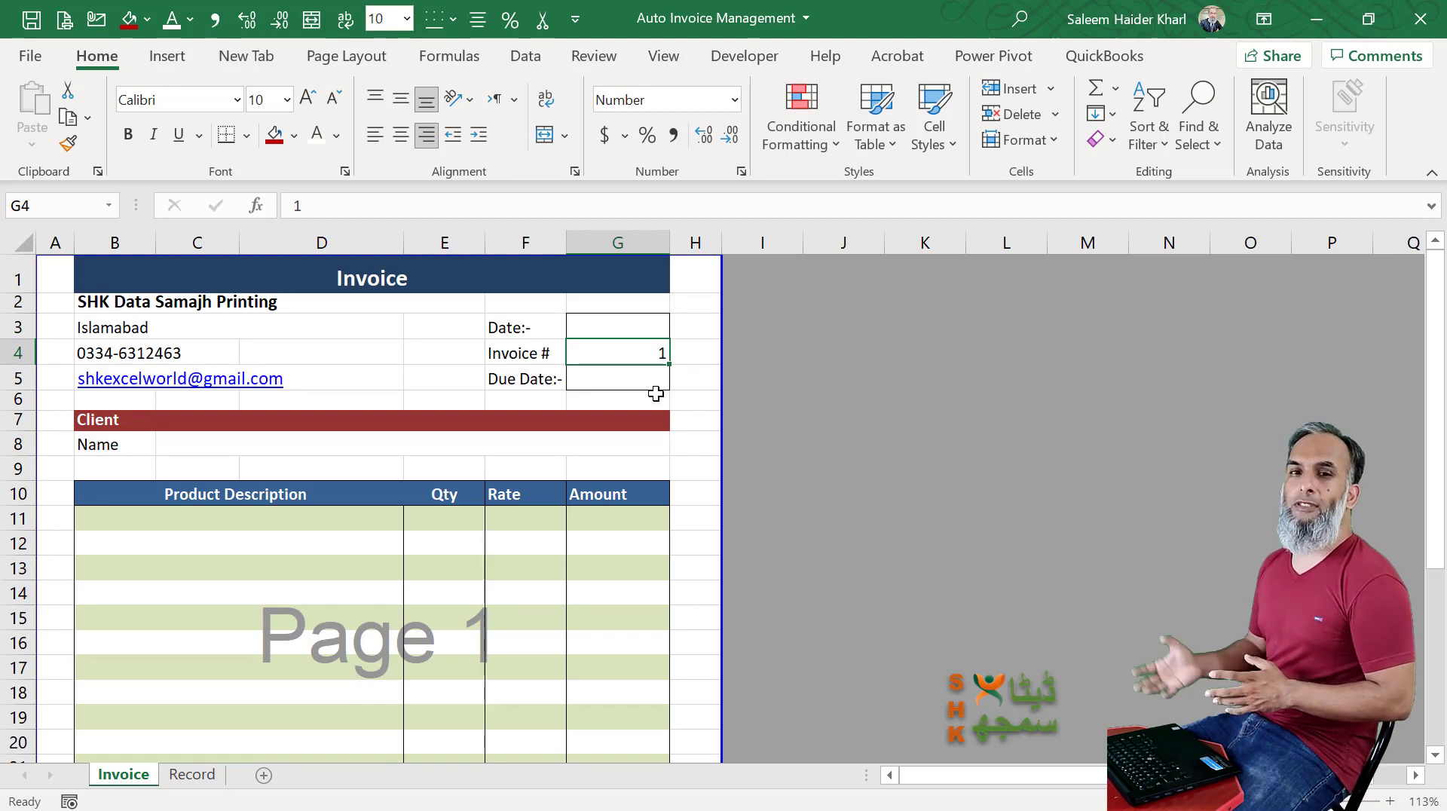
key(ctrl+Page_Down)
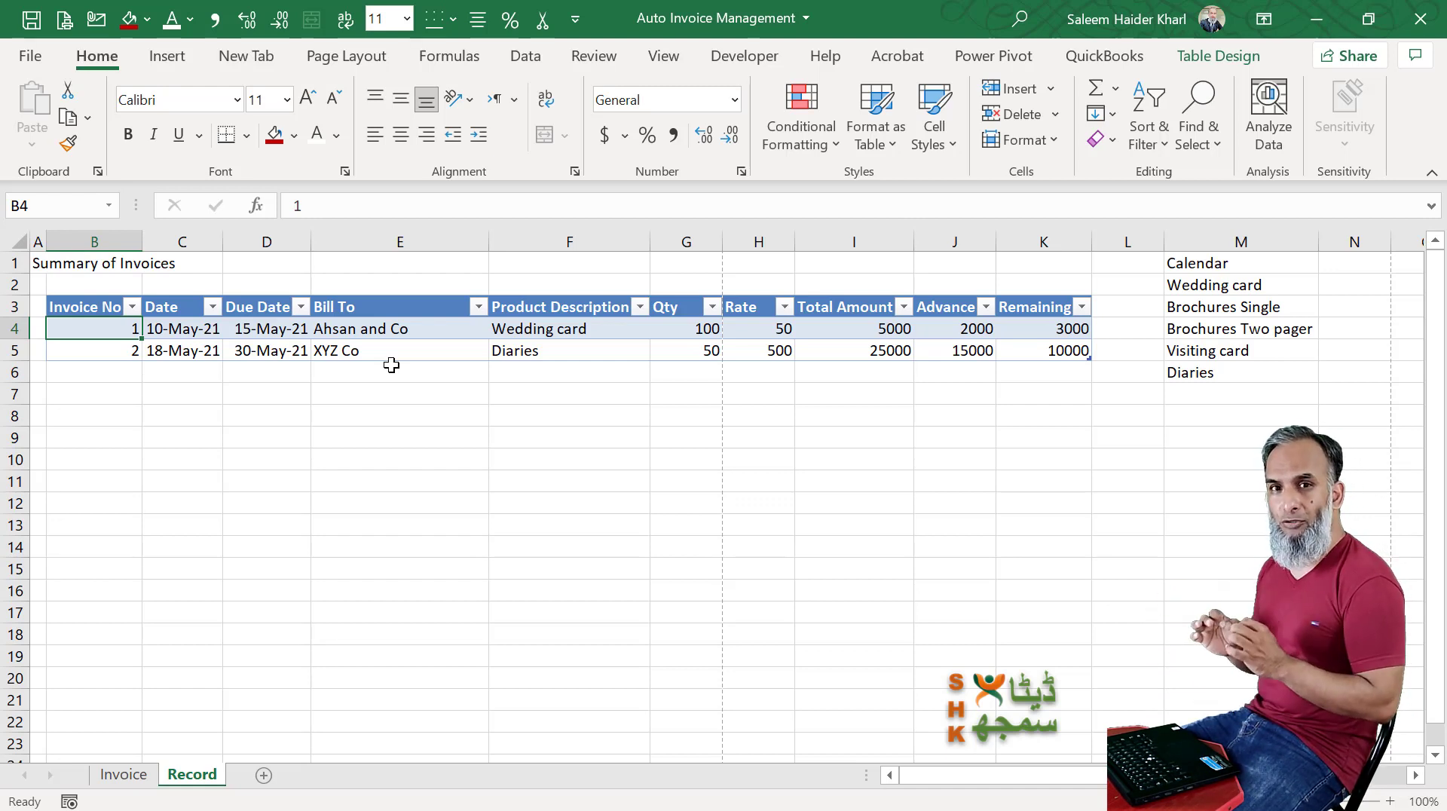
key(ctrl+Page_Up)
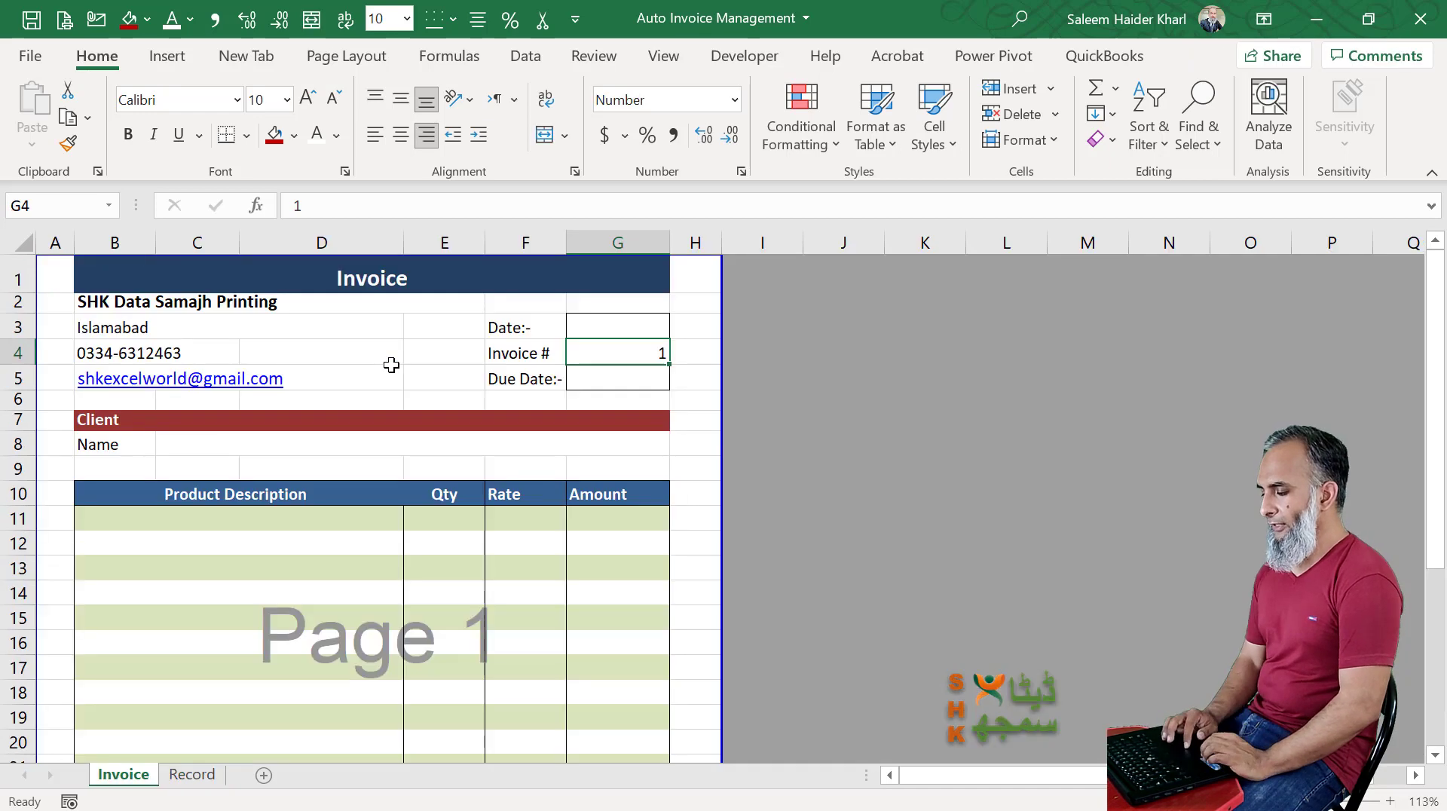
click(618, 330)
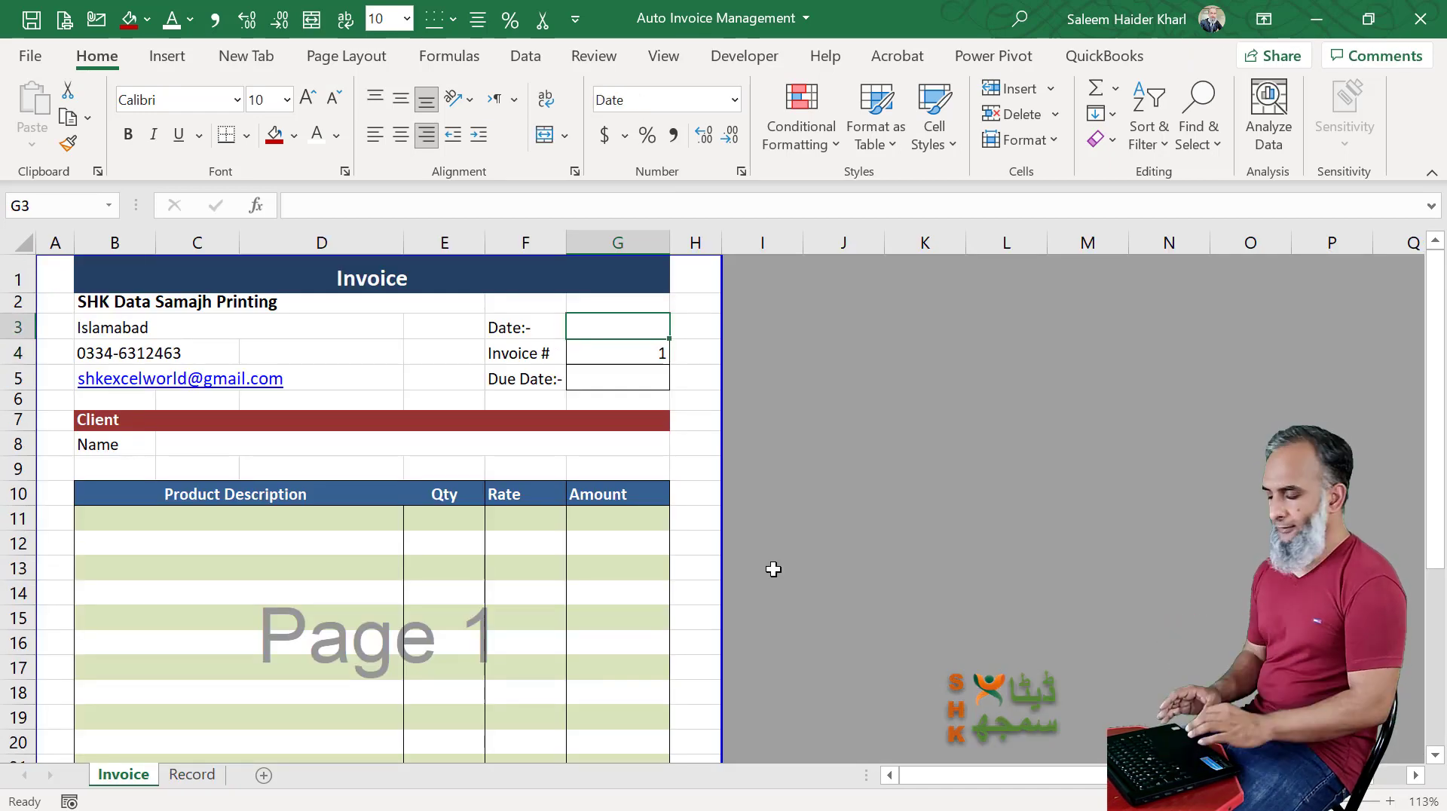
- Start =VLOOKUP(G4, in G3, using the Invoice # cell as the lookup value
text(=v)
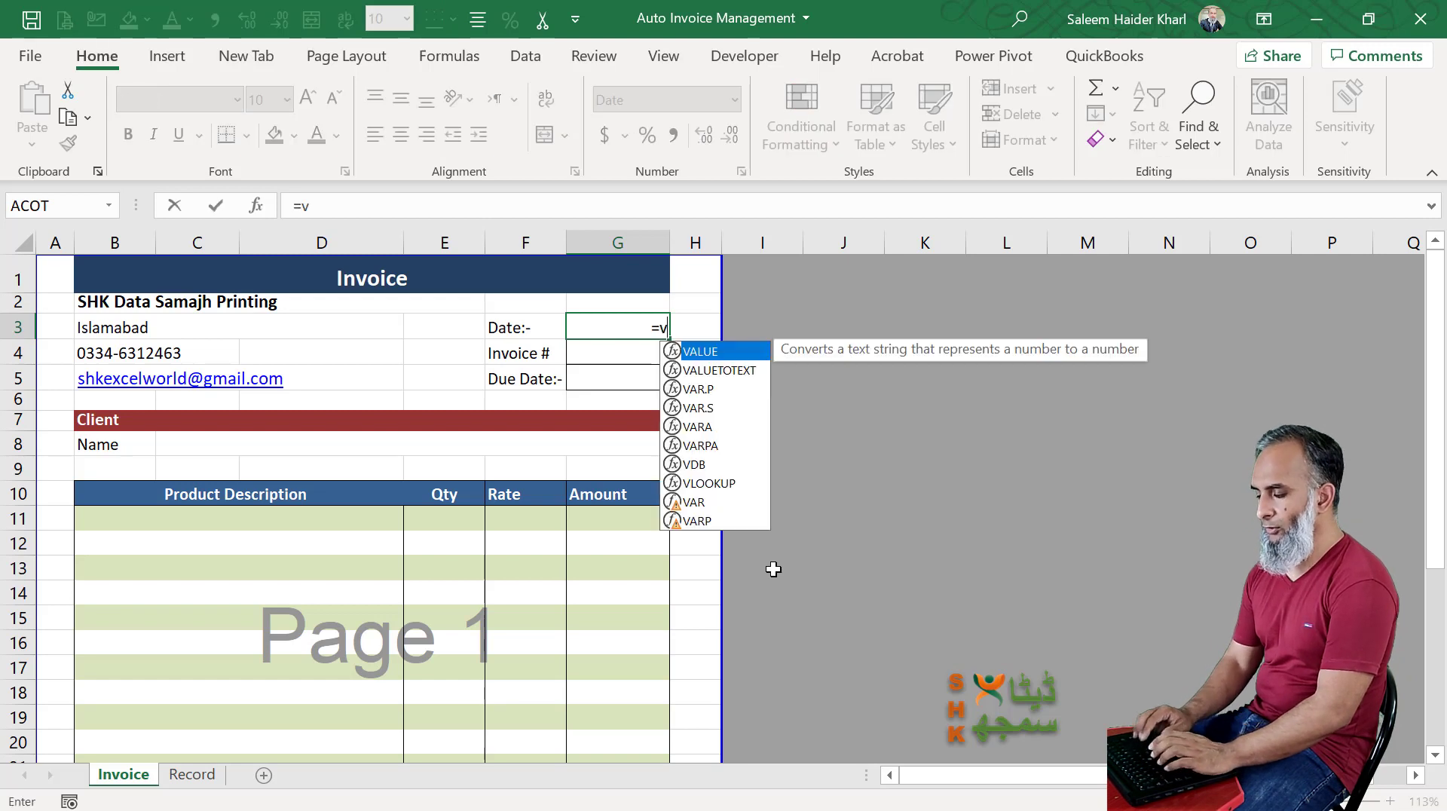
text(l)
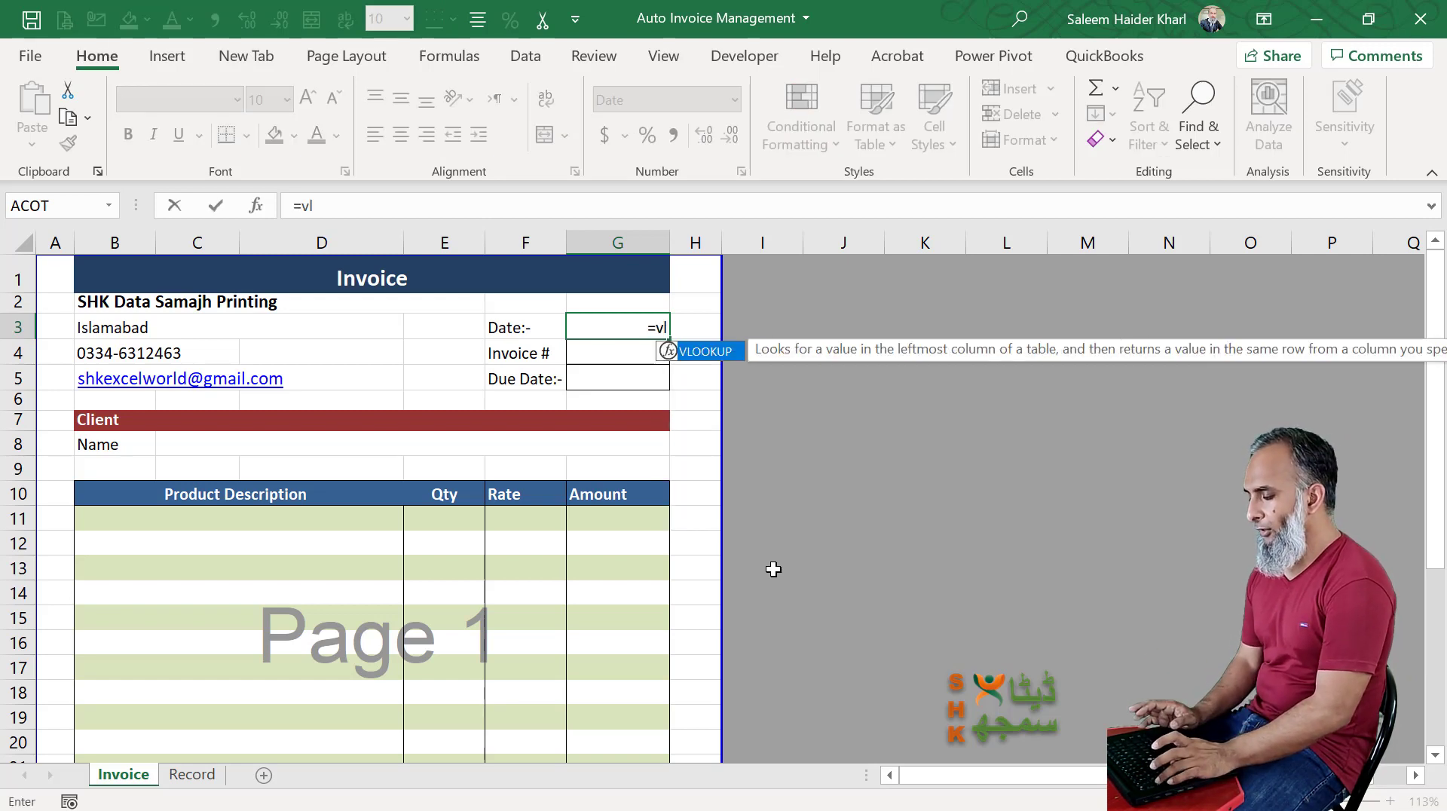
key(Tab)
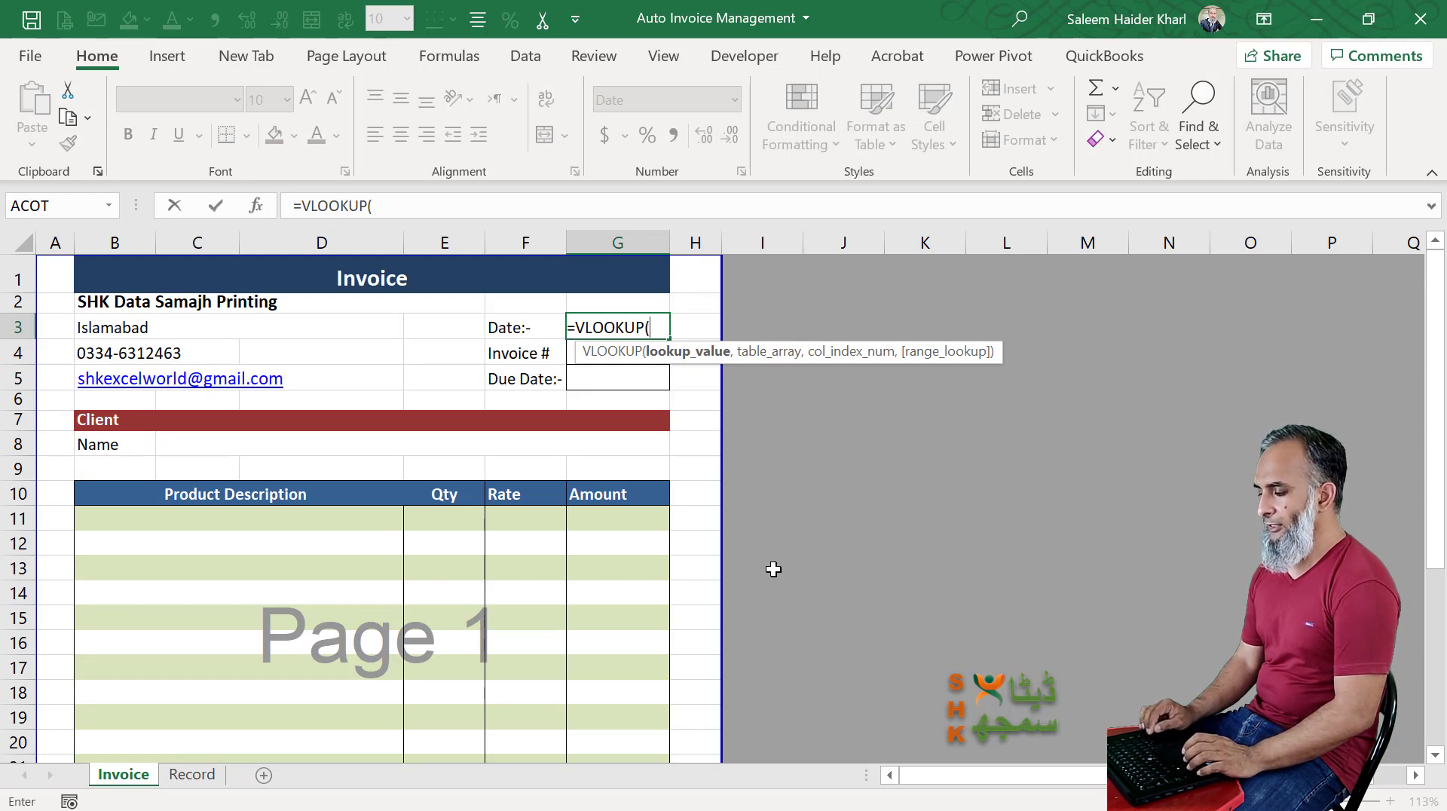
key(Down)
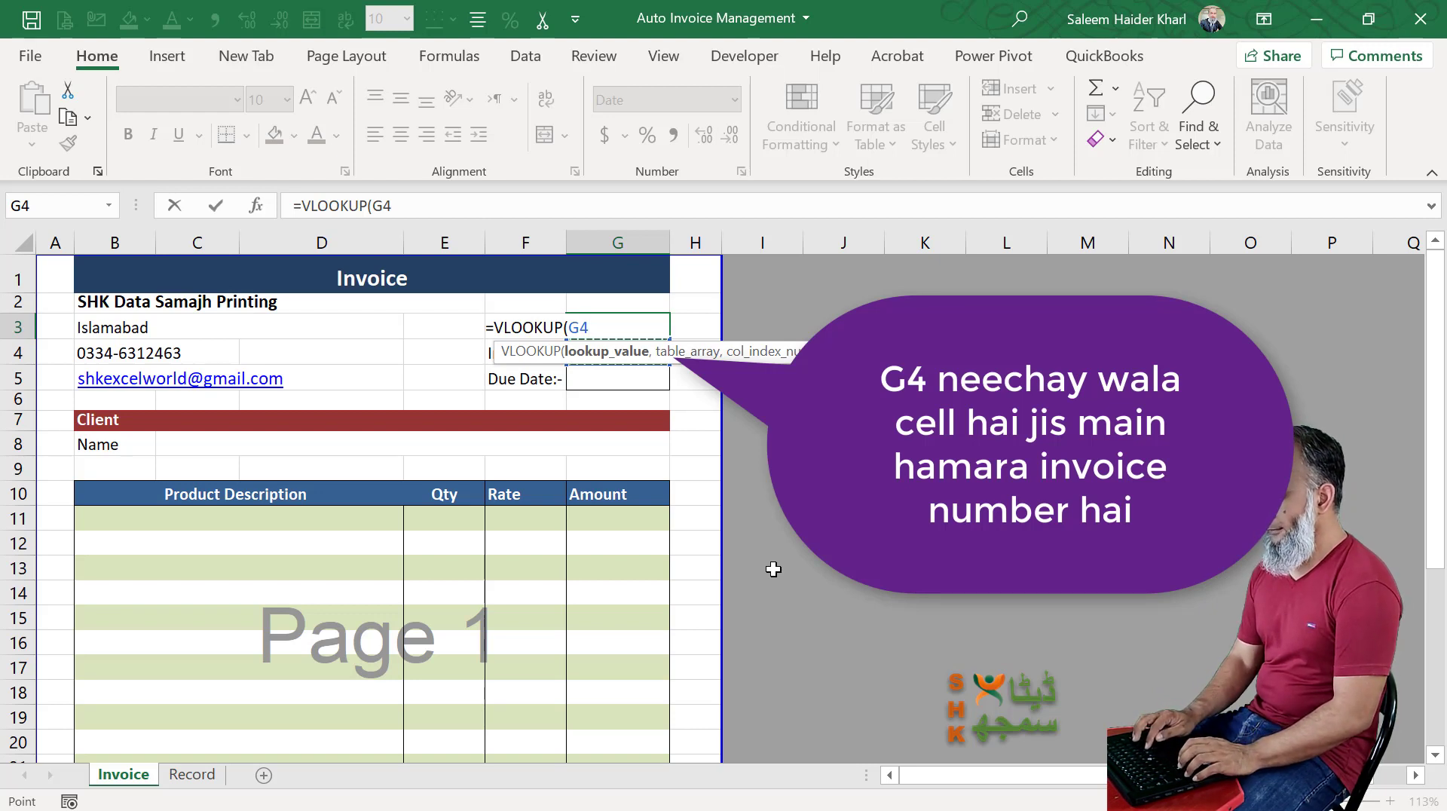
text(,)
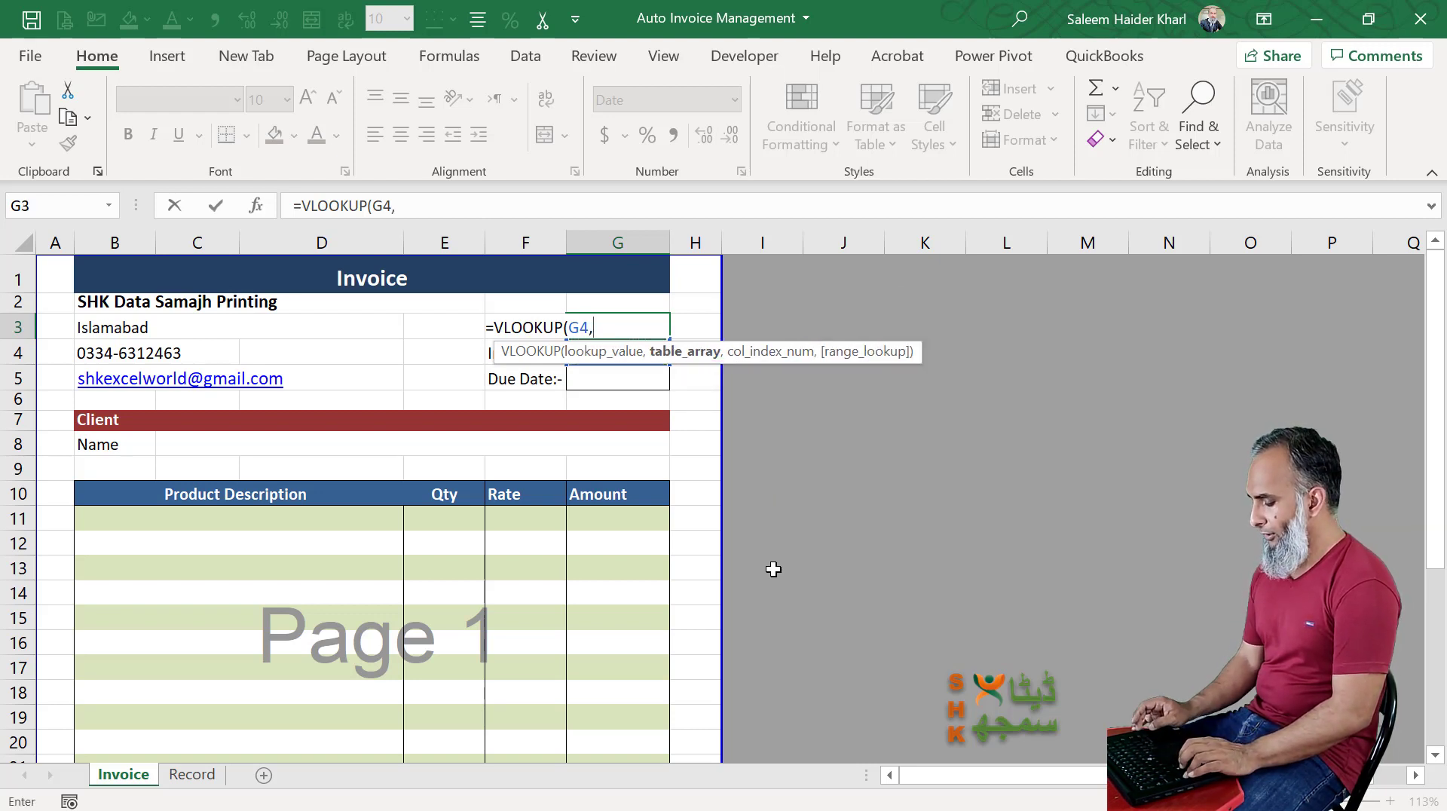
key(ctrl+Page_Down)
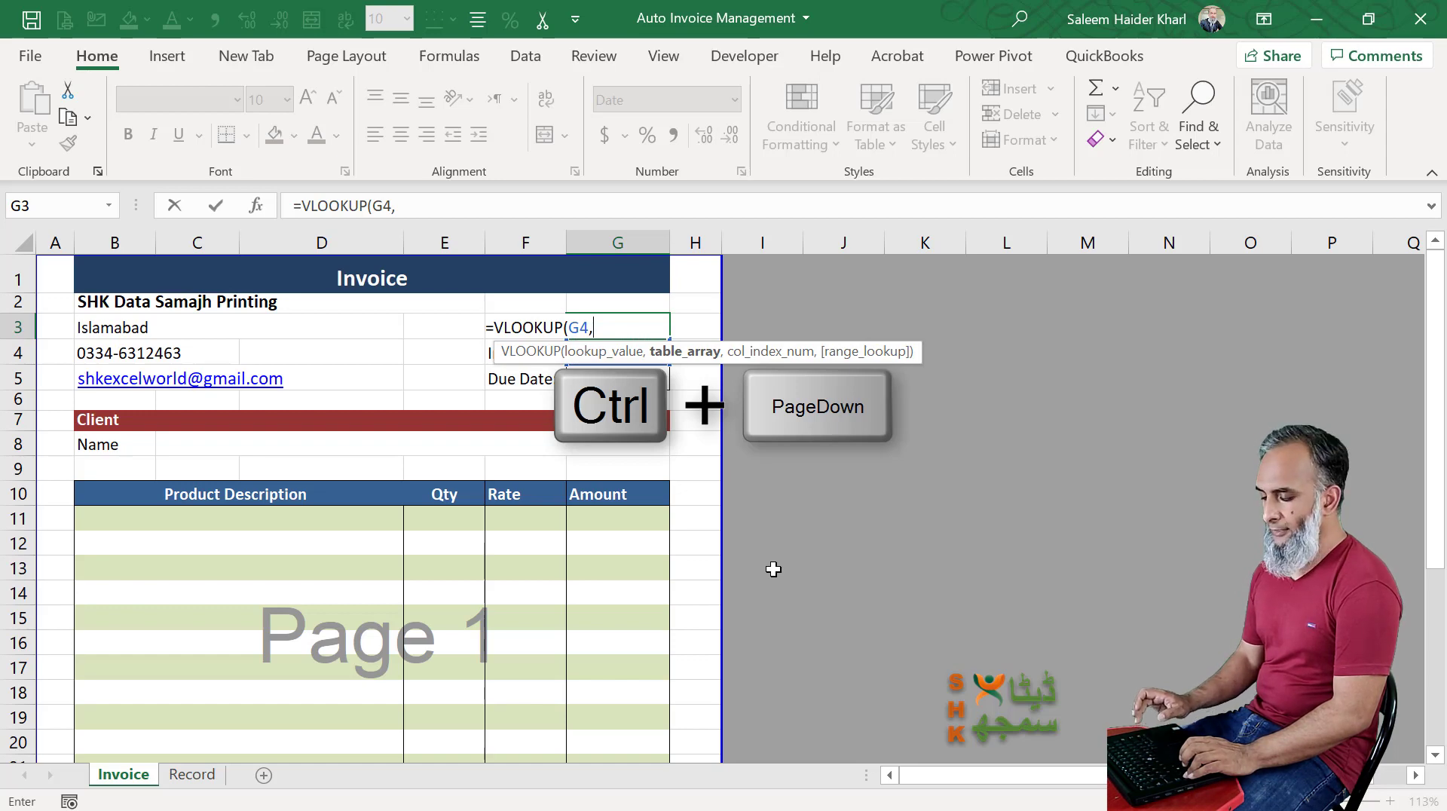
- Complete G3 as =VLOOKUP(G4,Table2[#All],2,0), returning the date 10-05-21
key(ctrl+Page_Down)
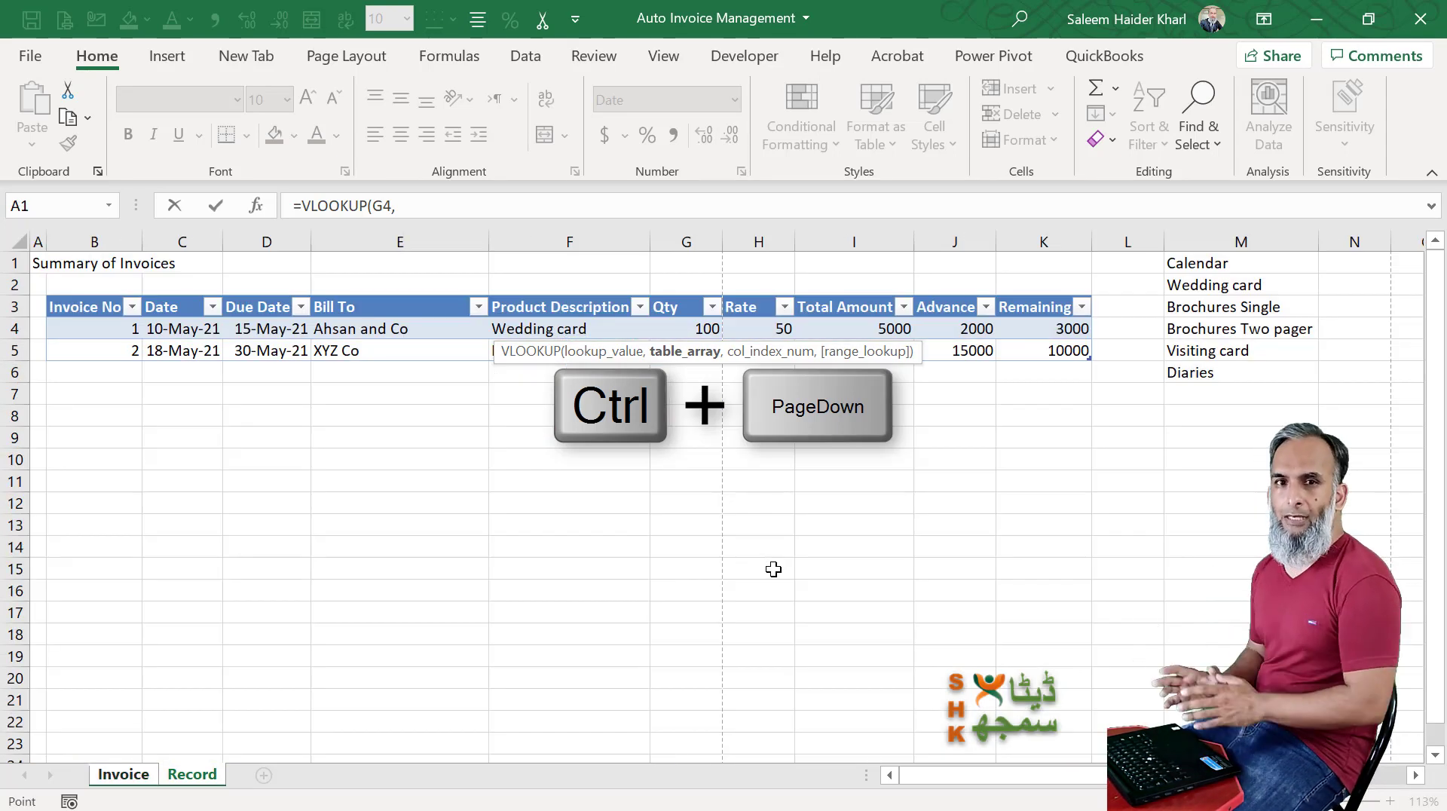
click(79, 321)
key(Up)
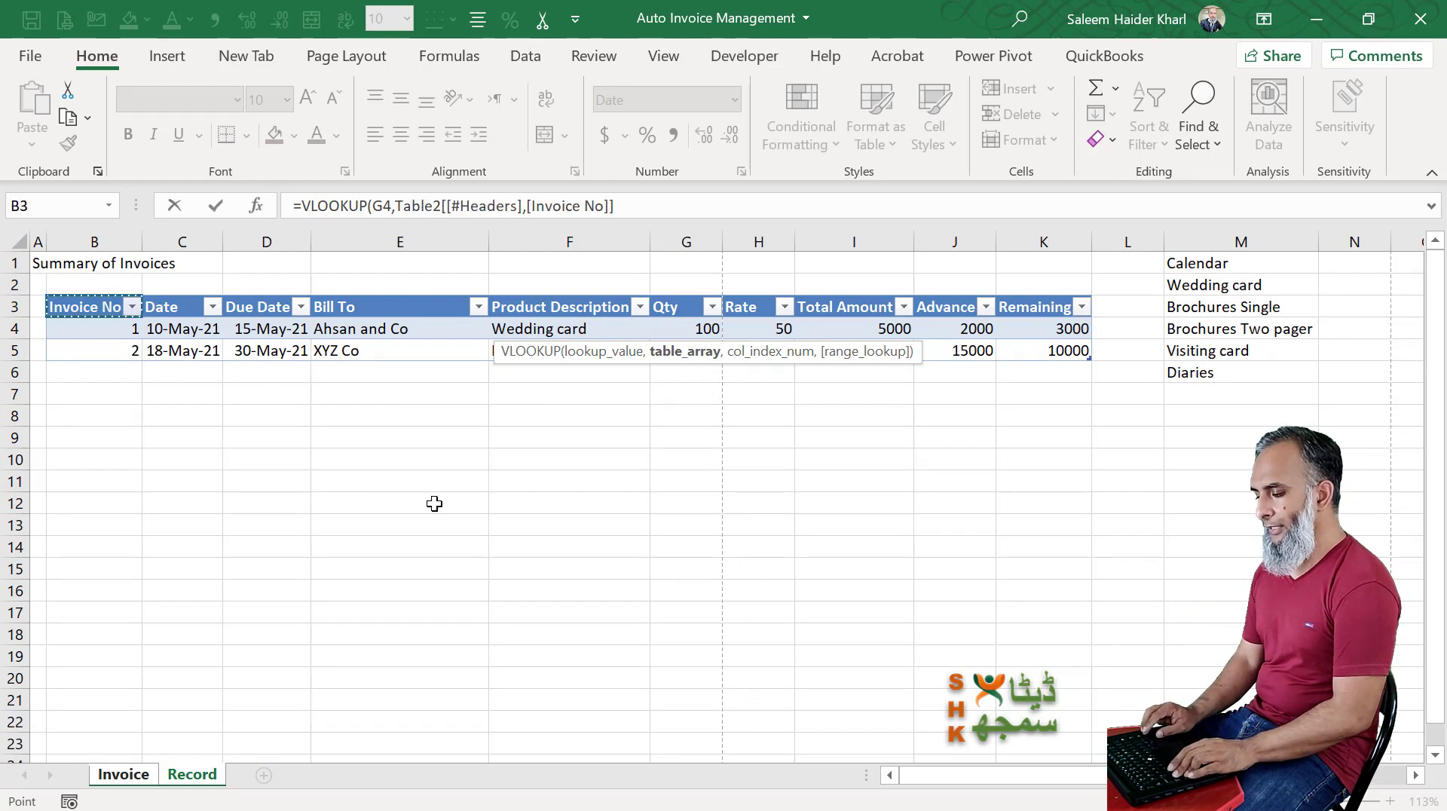
key(ctrl+a)
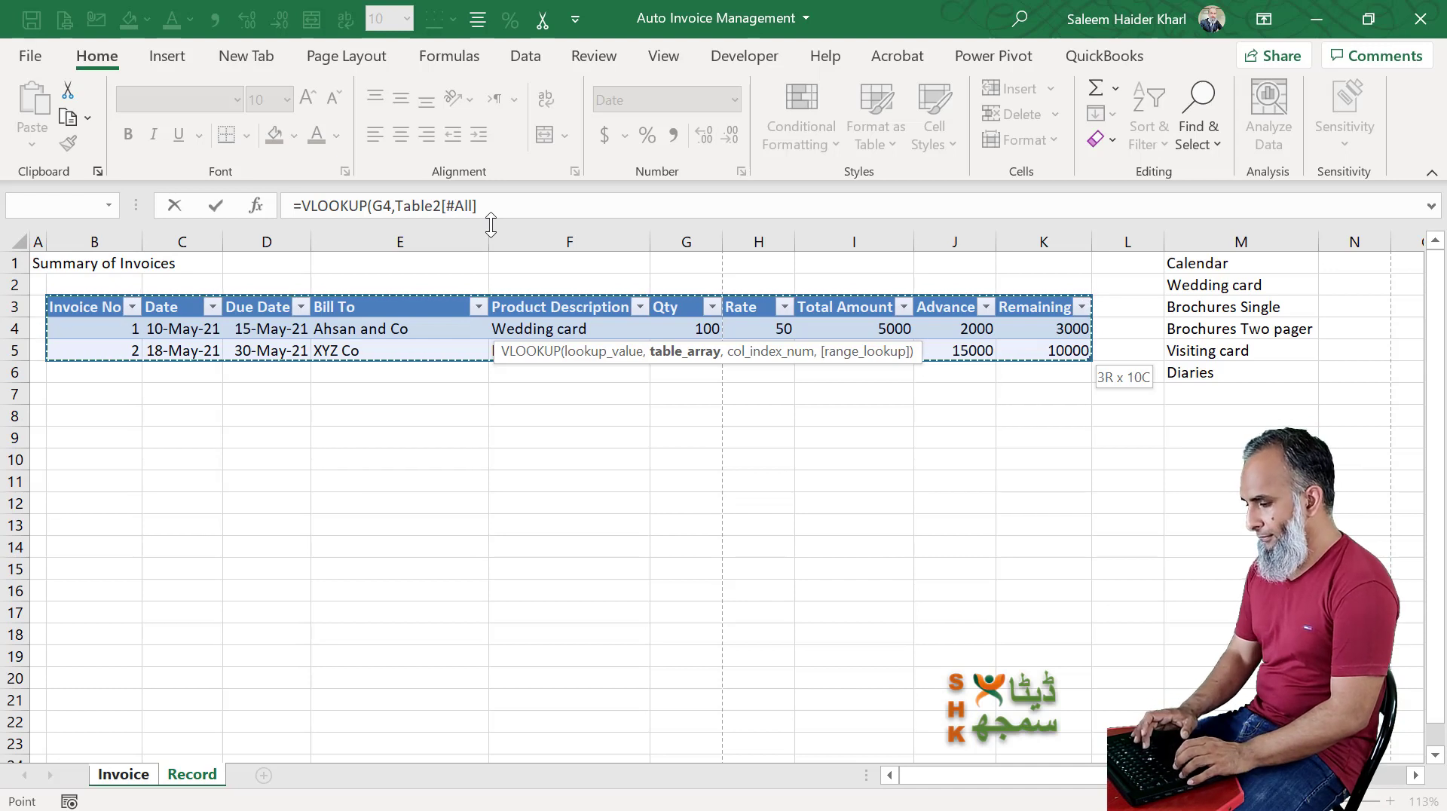
text(,)
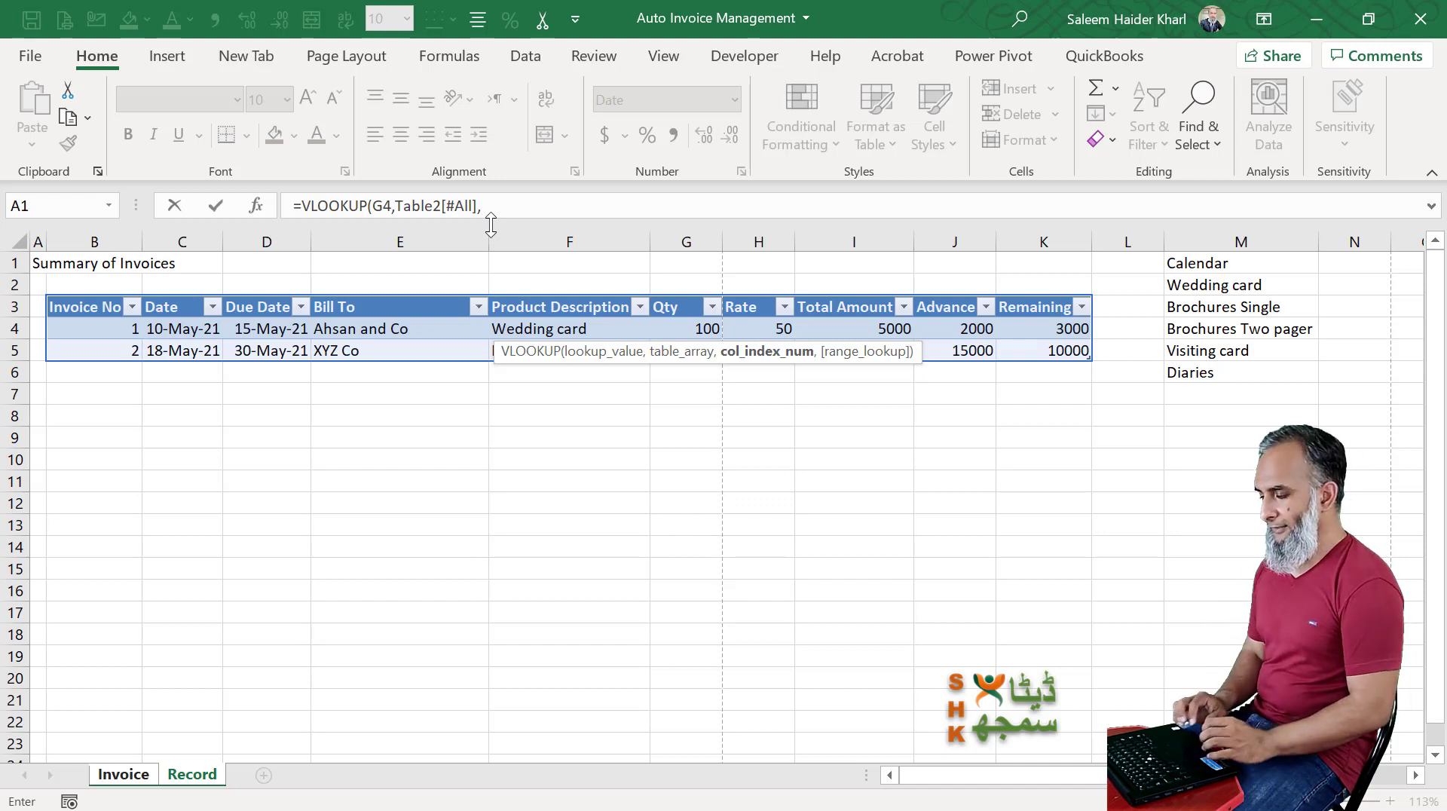
click(569, 205)
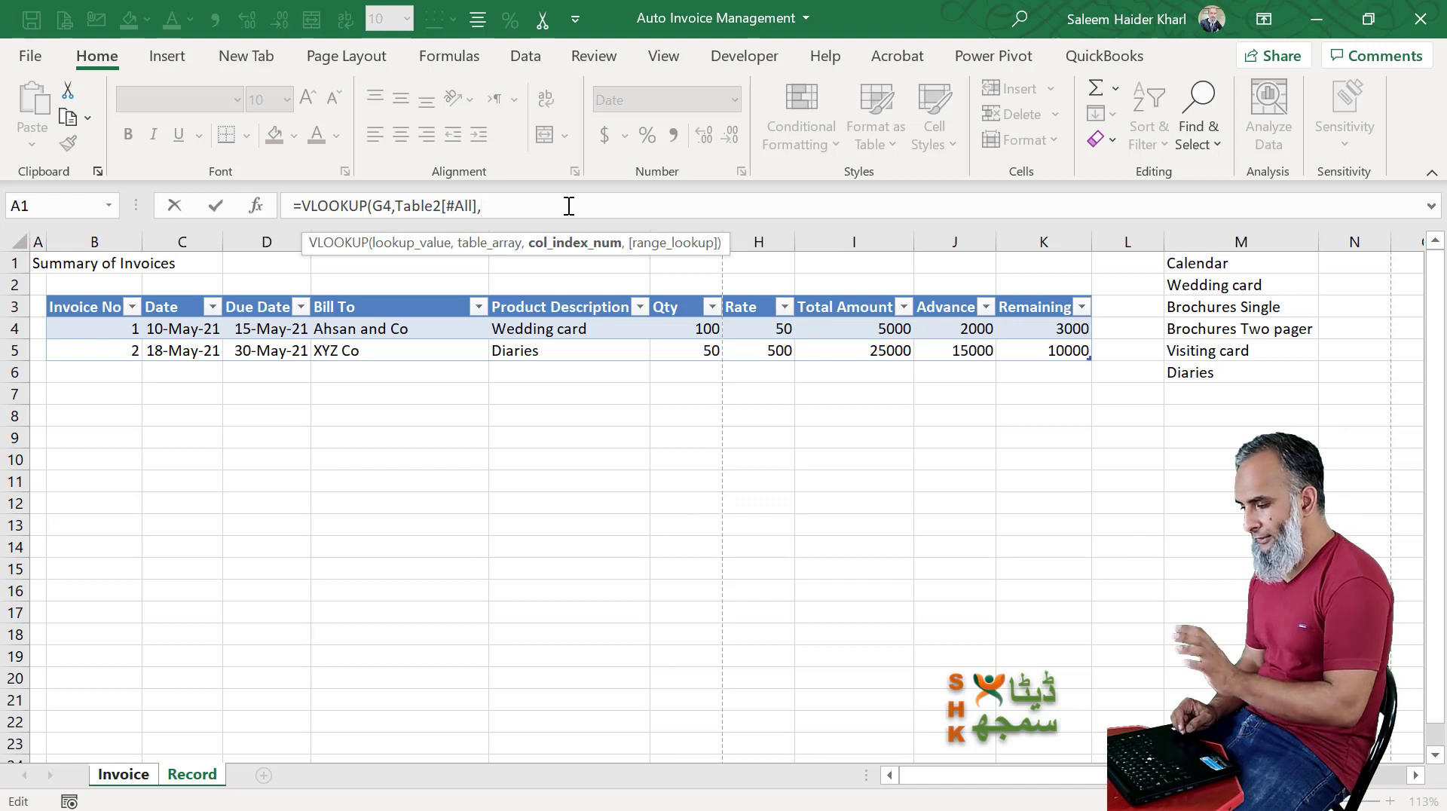
text(2)
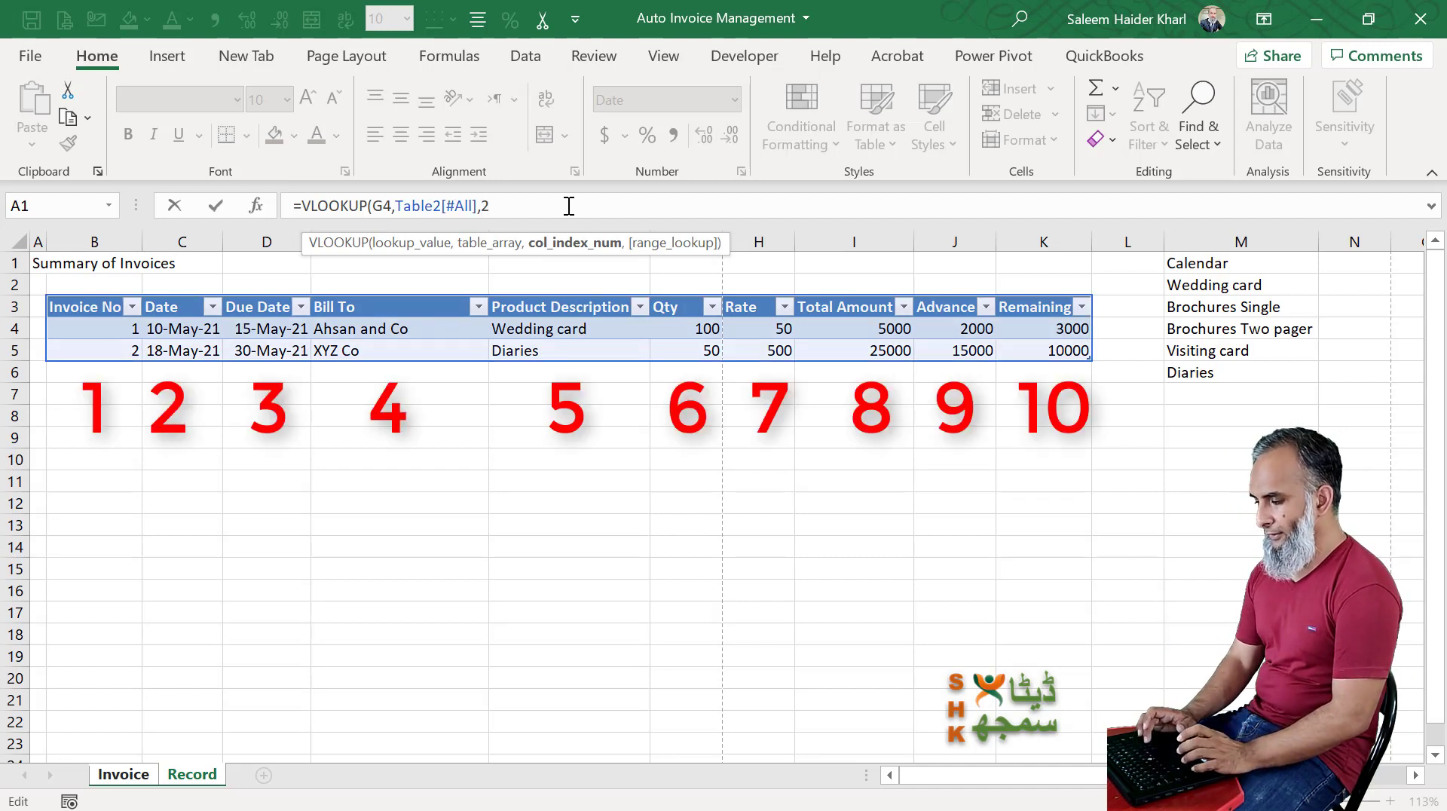
text(,0)
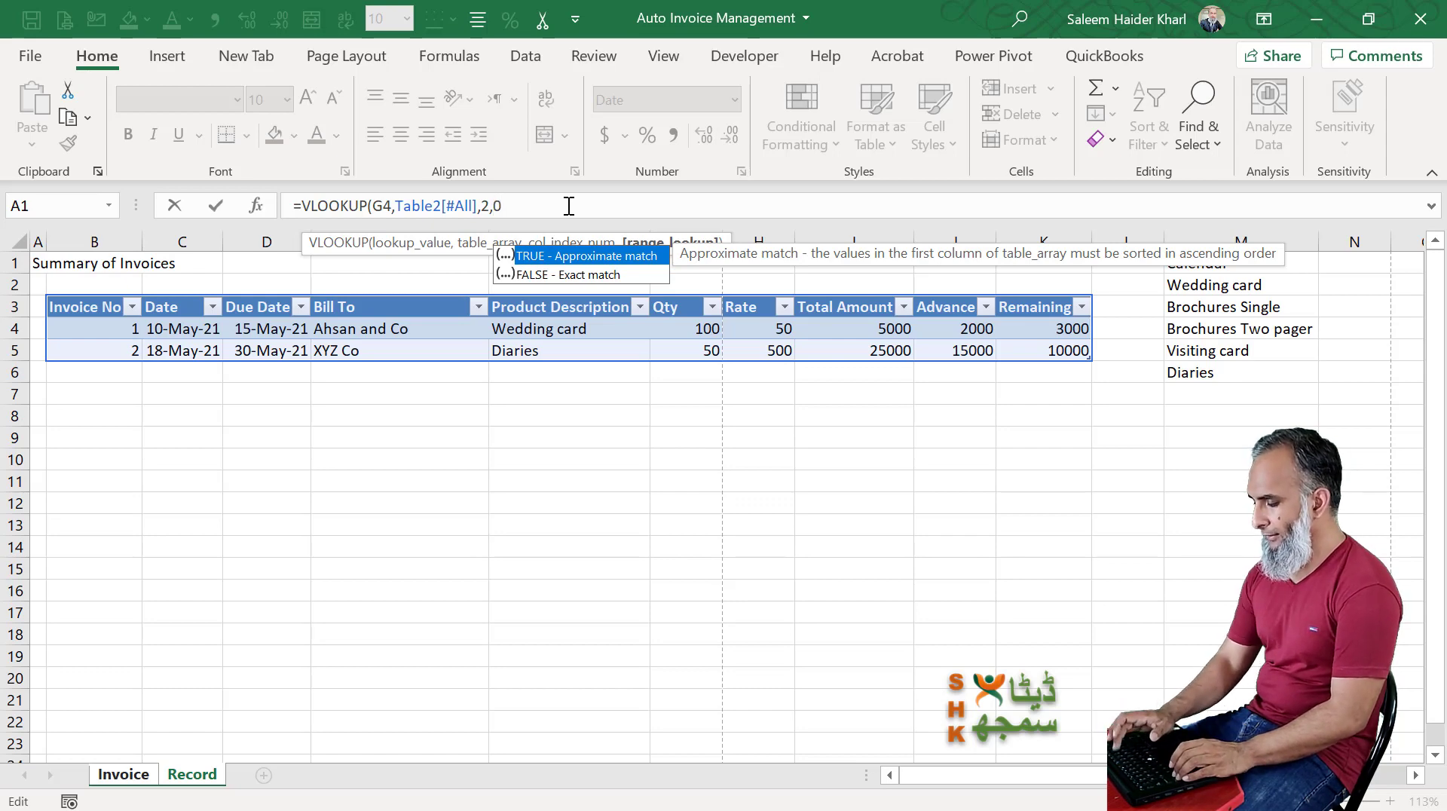
text())
key(Return)
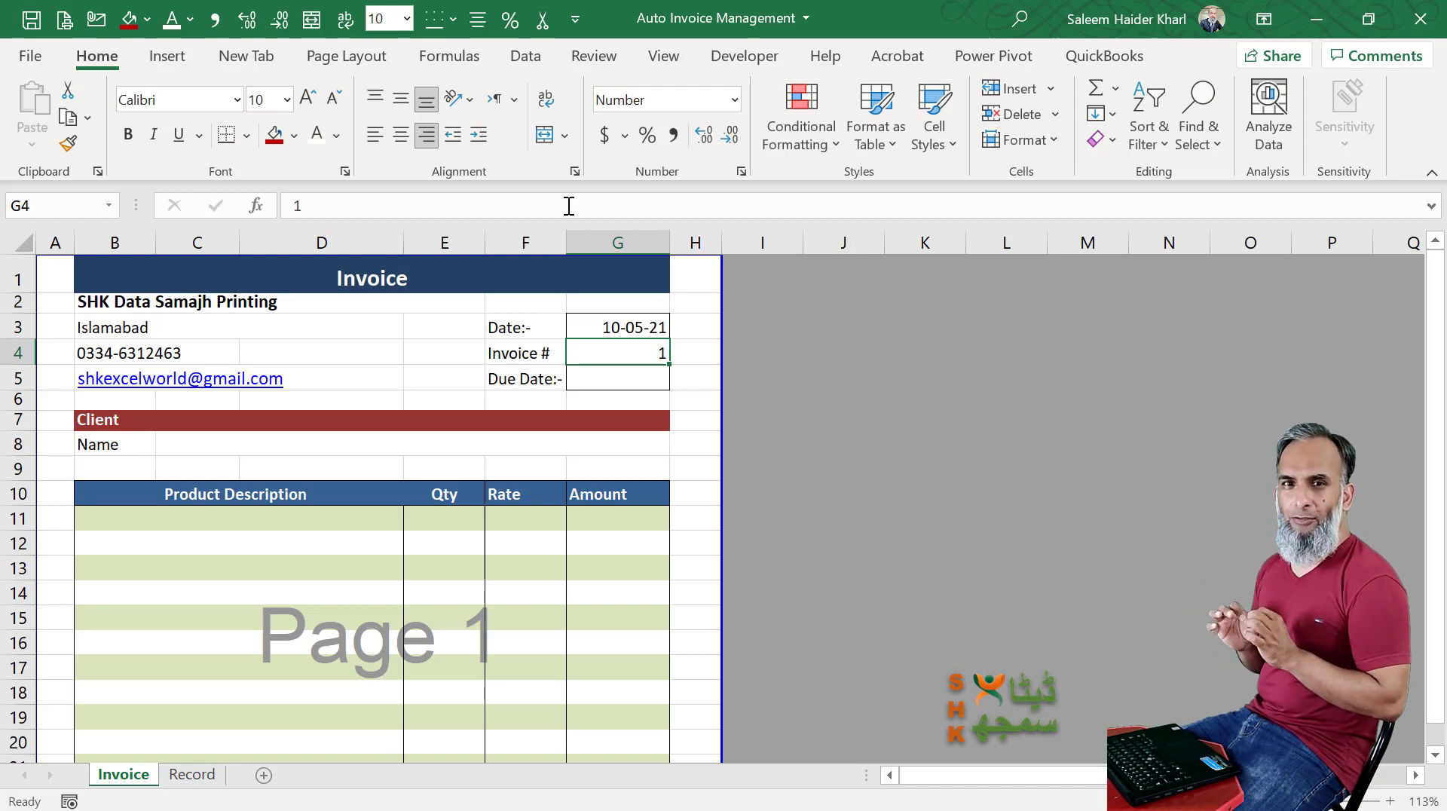
- Copy the VLOOKUP formula text from the invoice Date cell G3
key(Up)
key(Down)
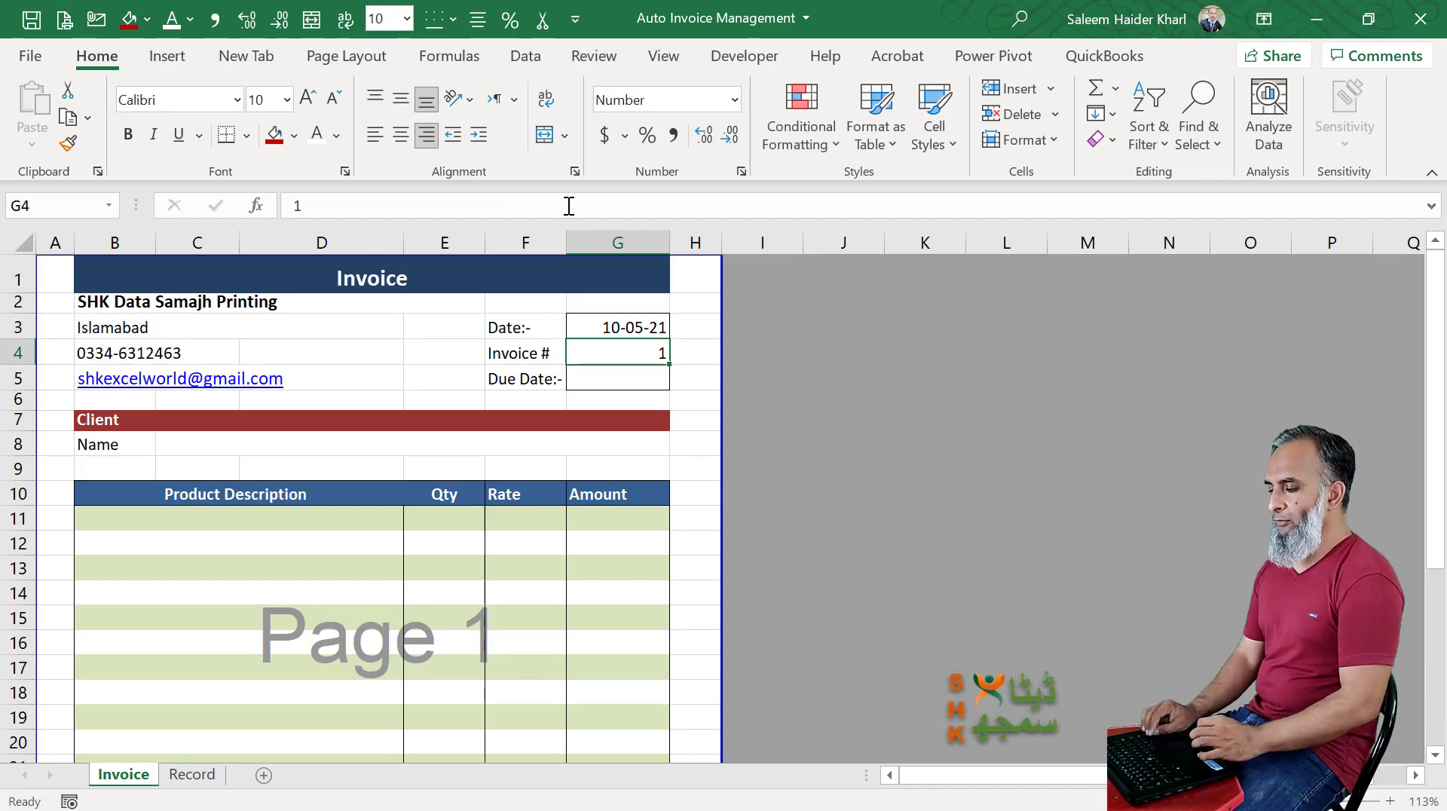
key(Down)
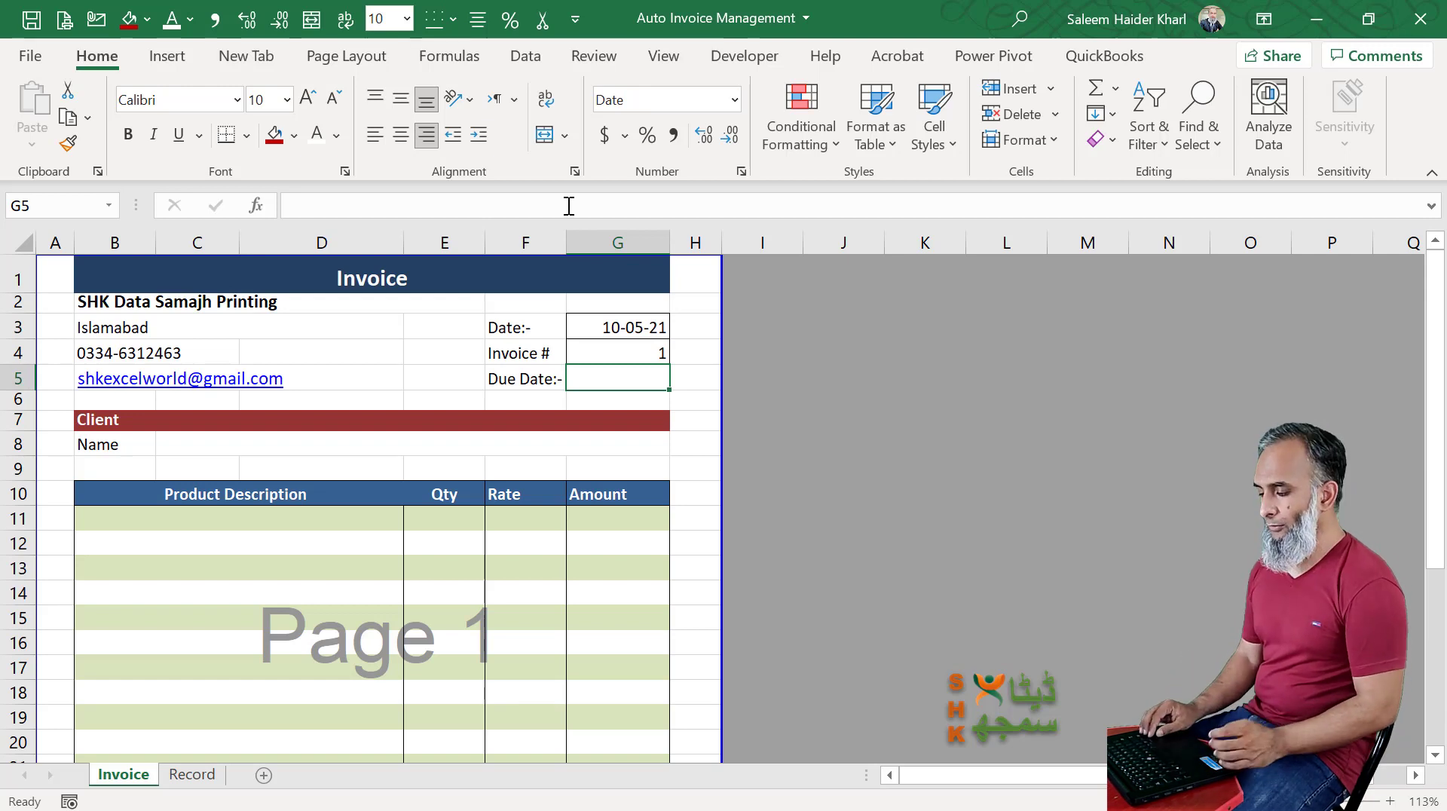
key(Up)
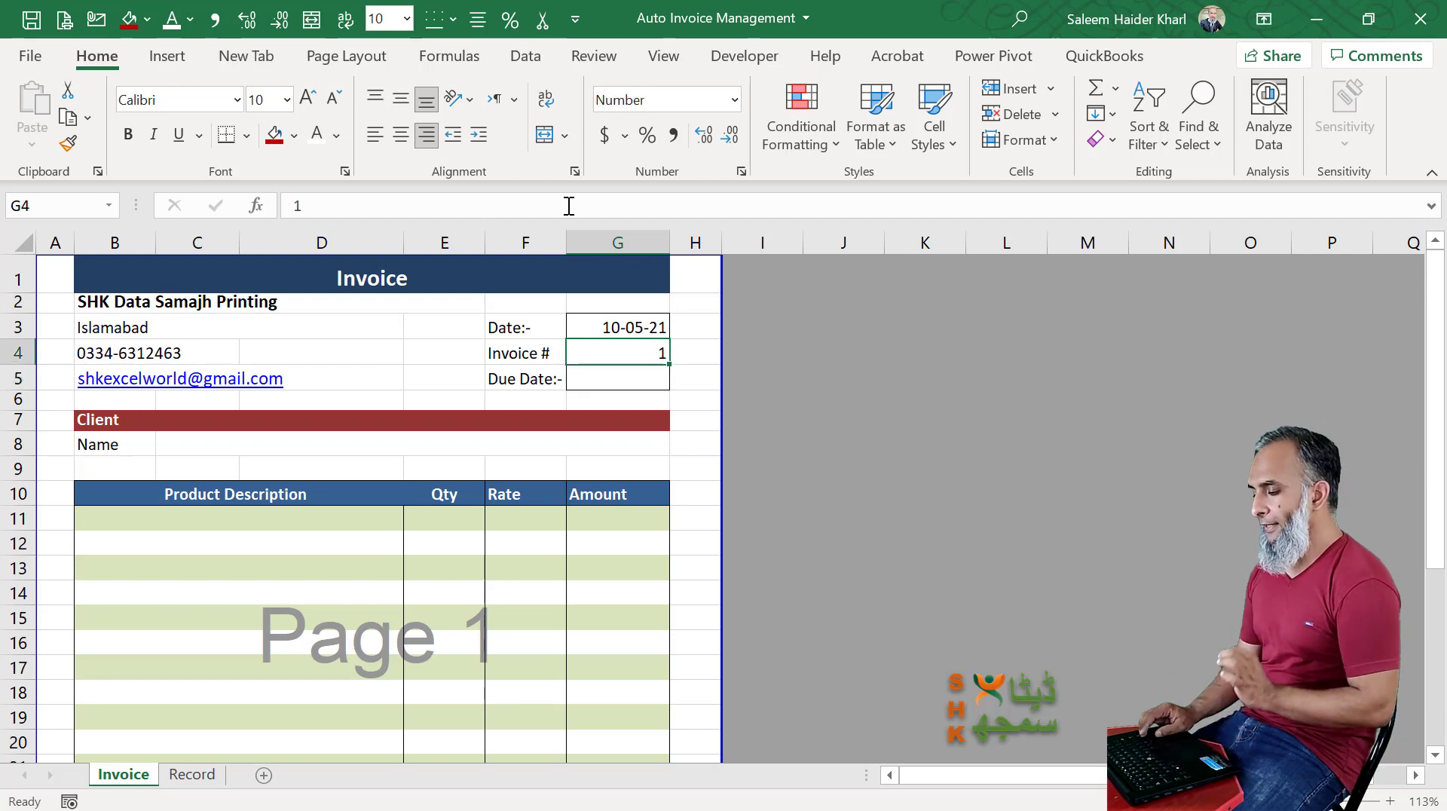
key(Up)
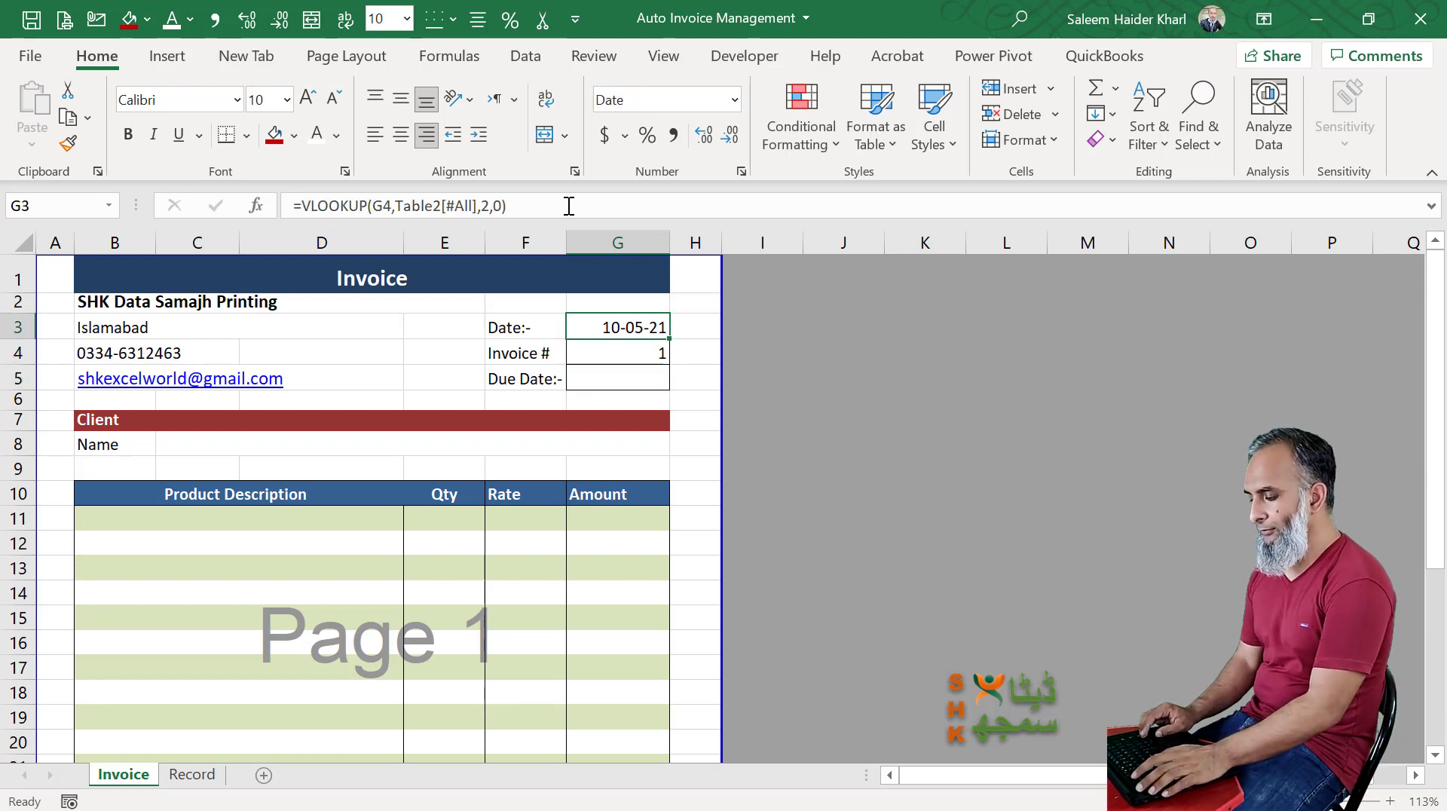
key(F2)
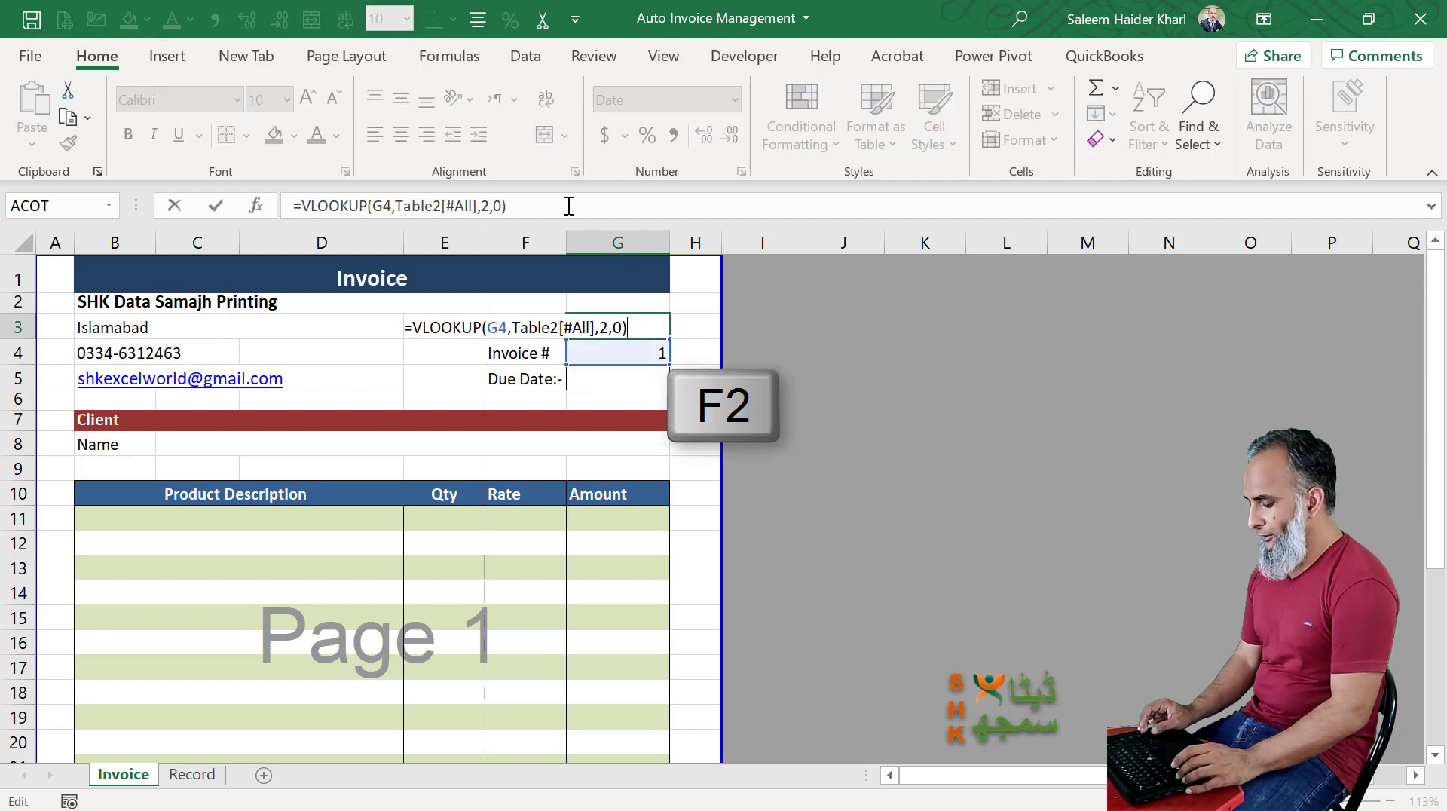
key(shift+Left)
key(shift+Left)
key(shift+Left)
key(shift+Left)
key(shift+Left)
key(shift+Left)
key(shift+Left)
key(shift+Left)
key(shift+Left)
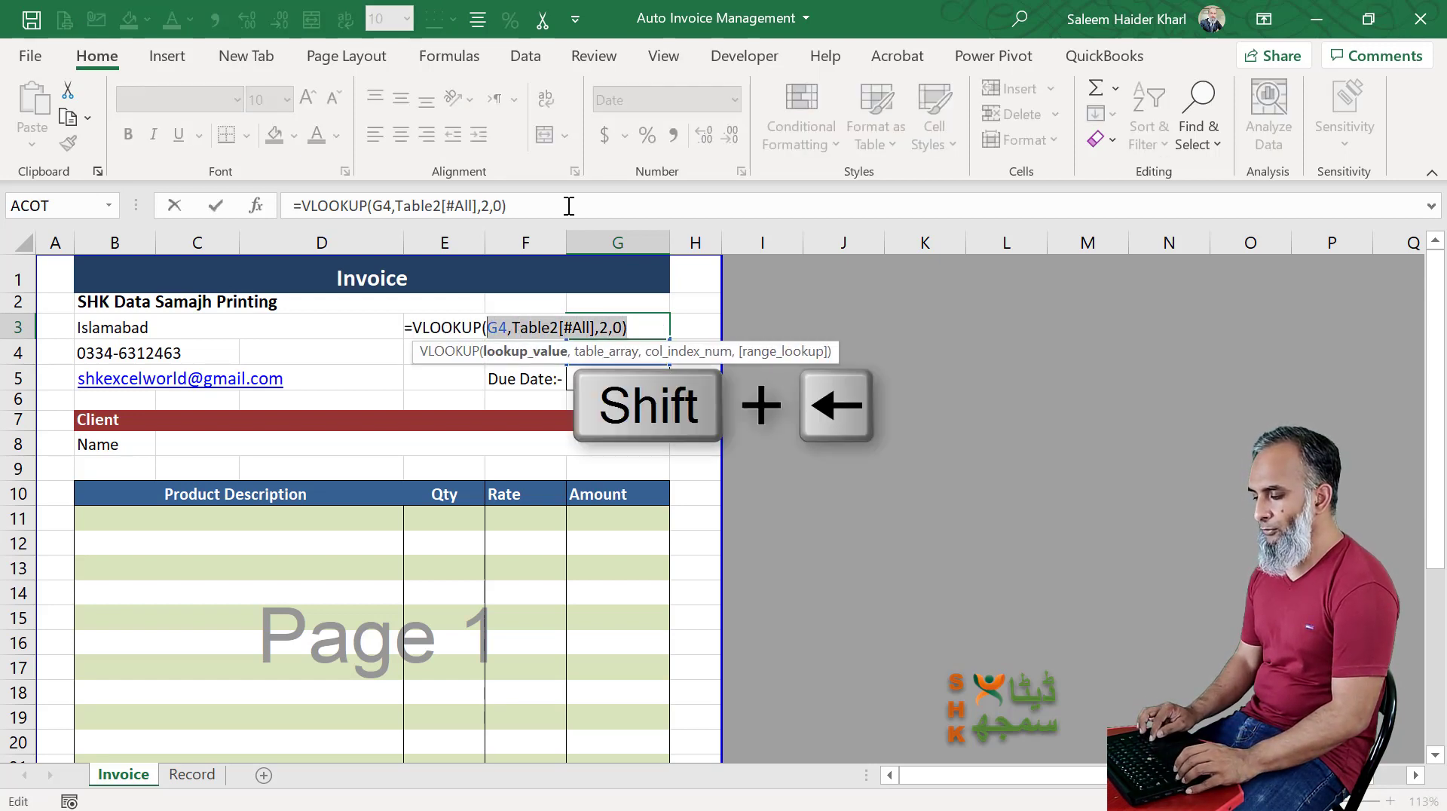
key(shift+Left)
key(shift+Left)
key(shift+Left)
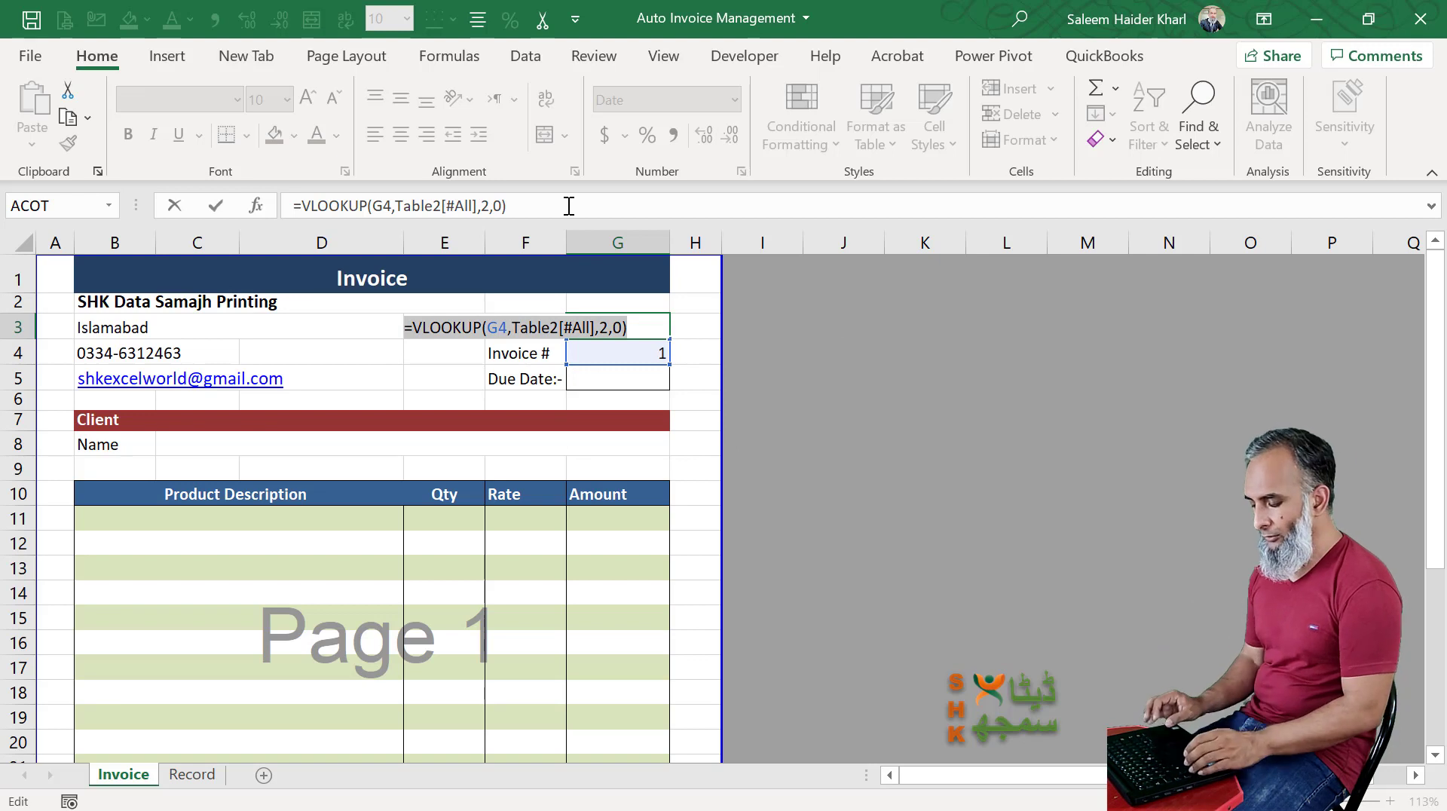
key(ctrl+c)
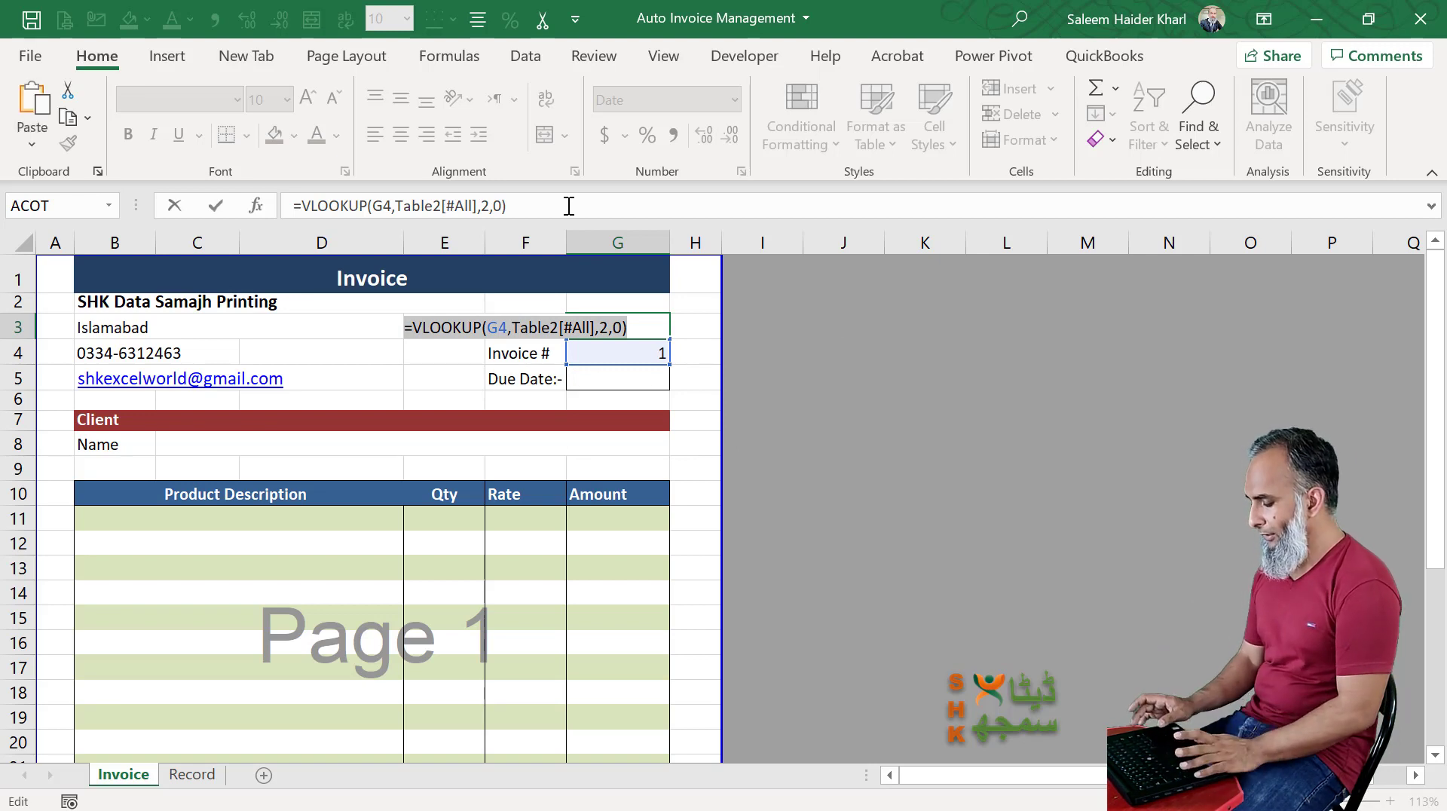
key(Return)
key(Return)
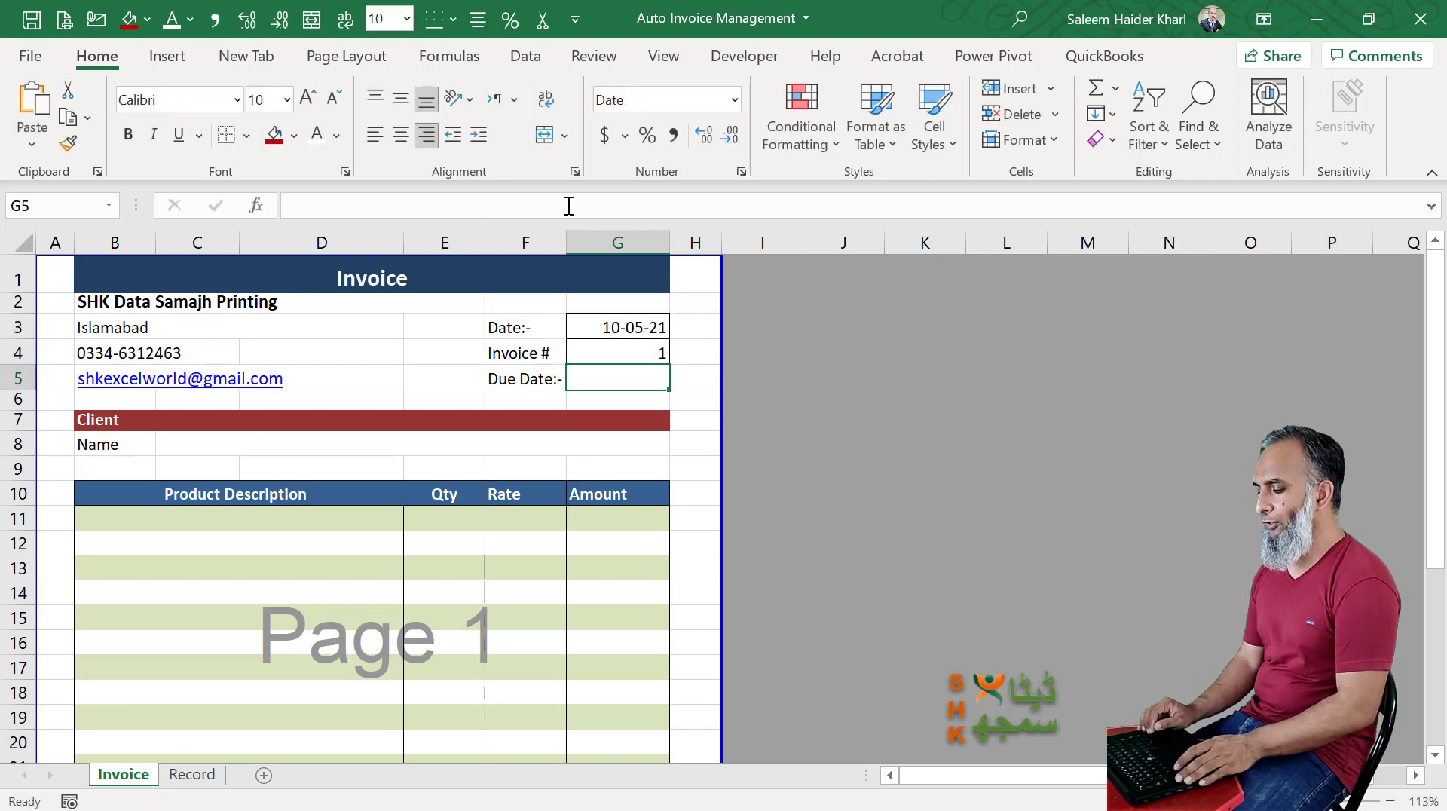
- Enter =VLOOKUP(G4,Table2[#All],3,0) as the Due Date, returning 15-05-21, then switch to Record
key(F2)
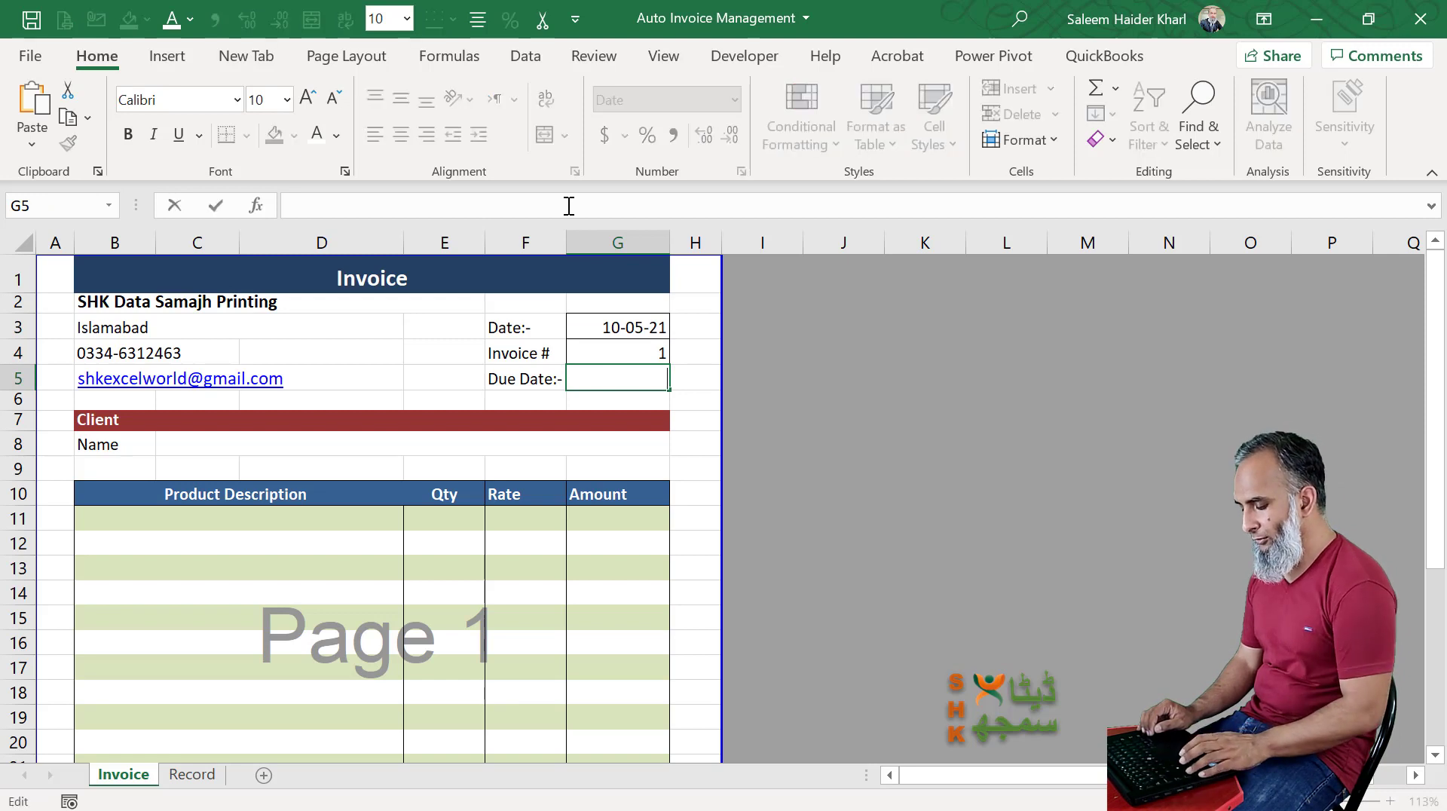
text(=VLOOKUP(G4,Table2[#All],2,0))
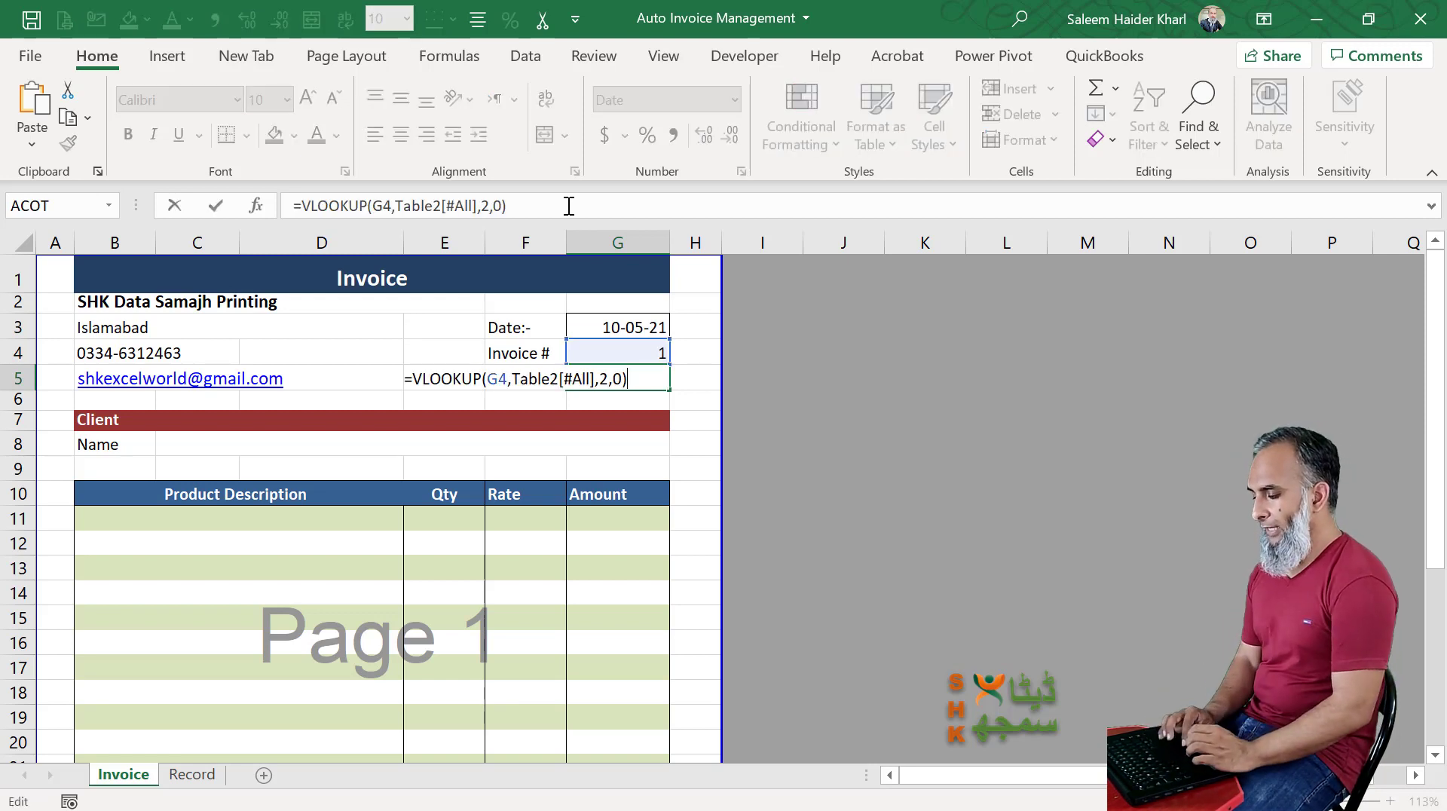
click(601, 378)
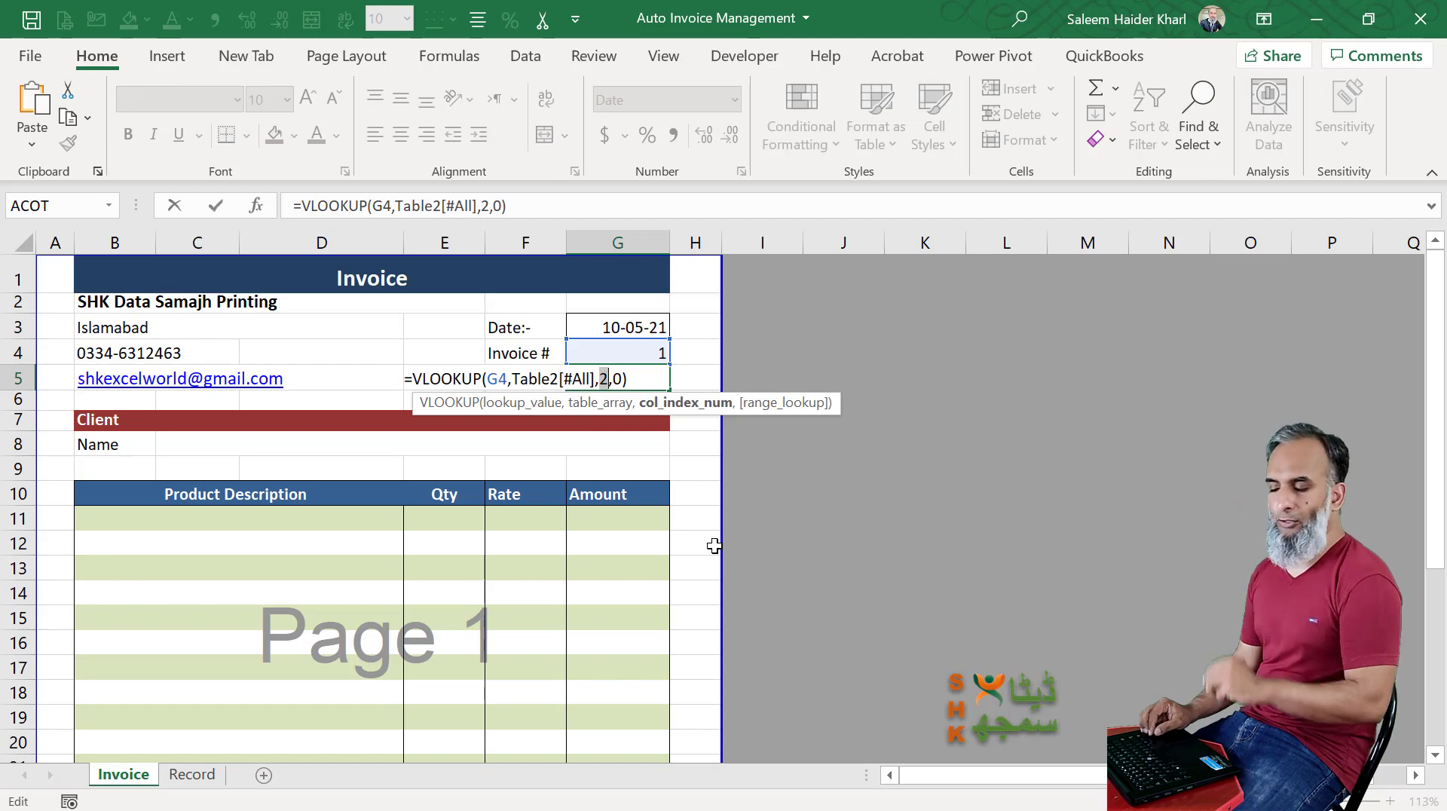
text(3)
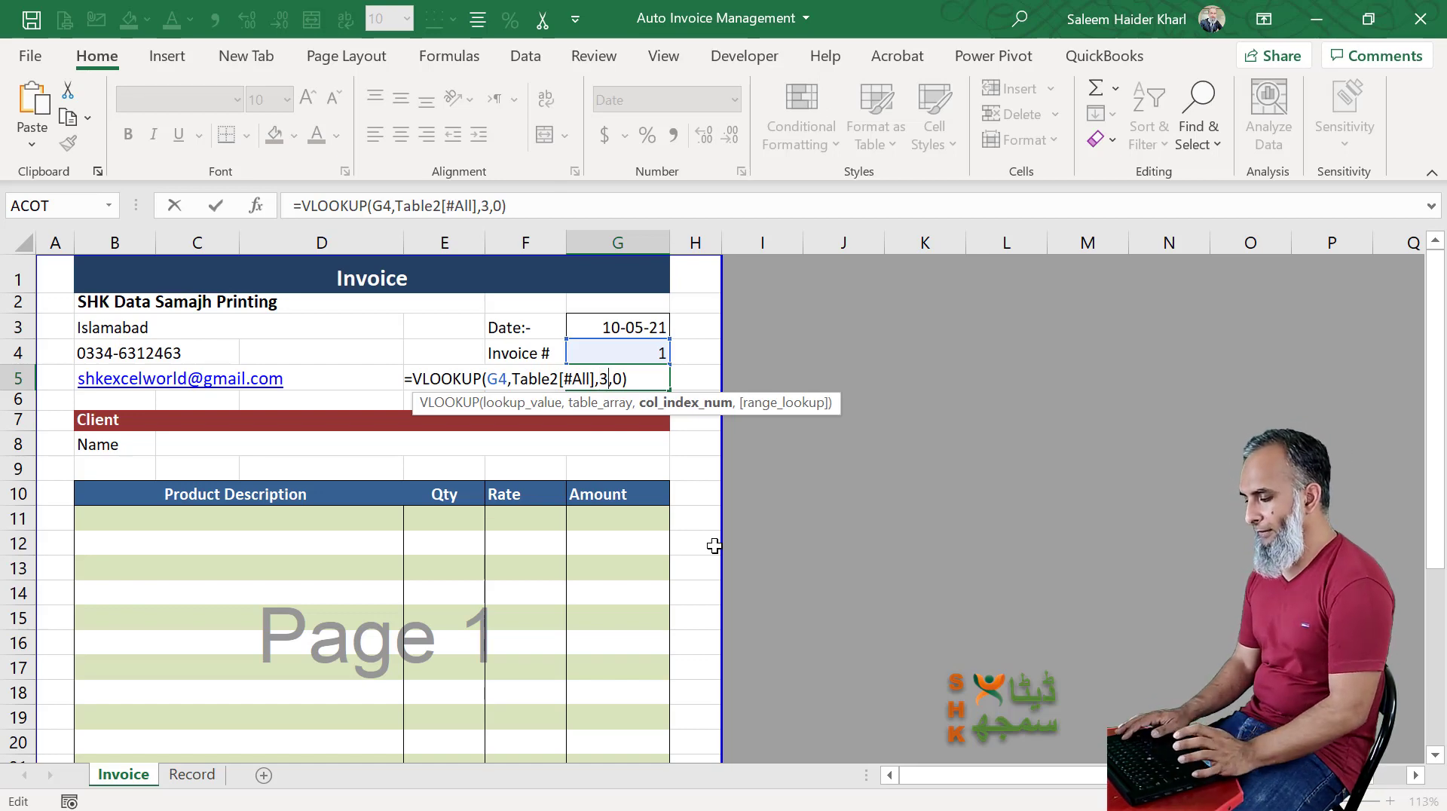
key(Return)
key(Up)
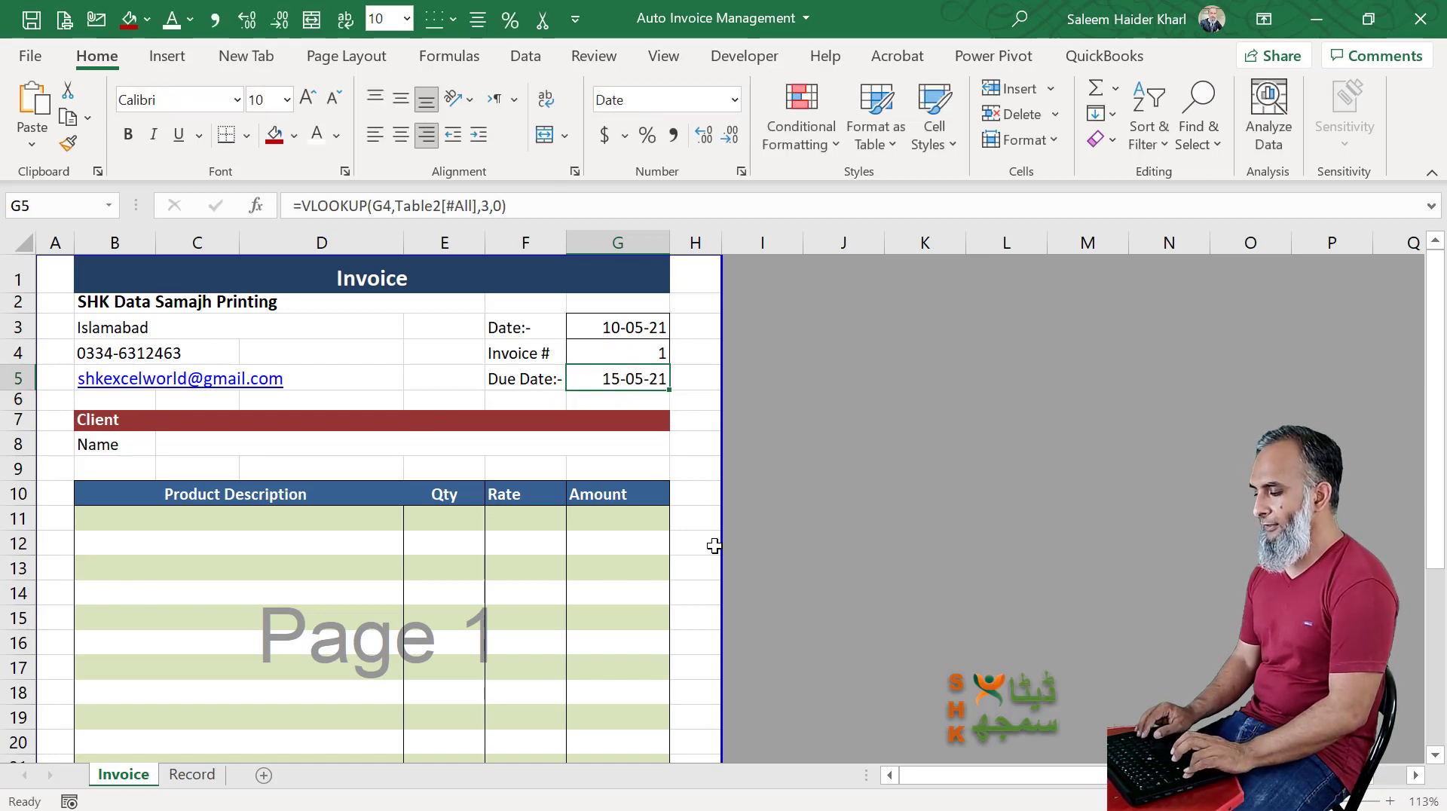
key(ctrl+Page_Down)
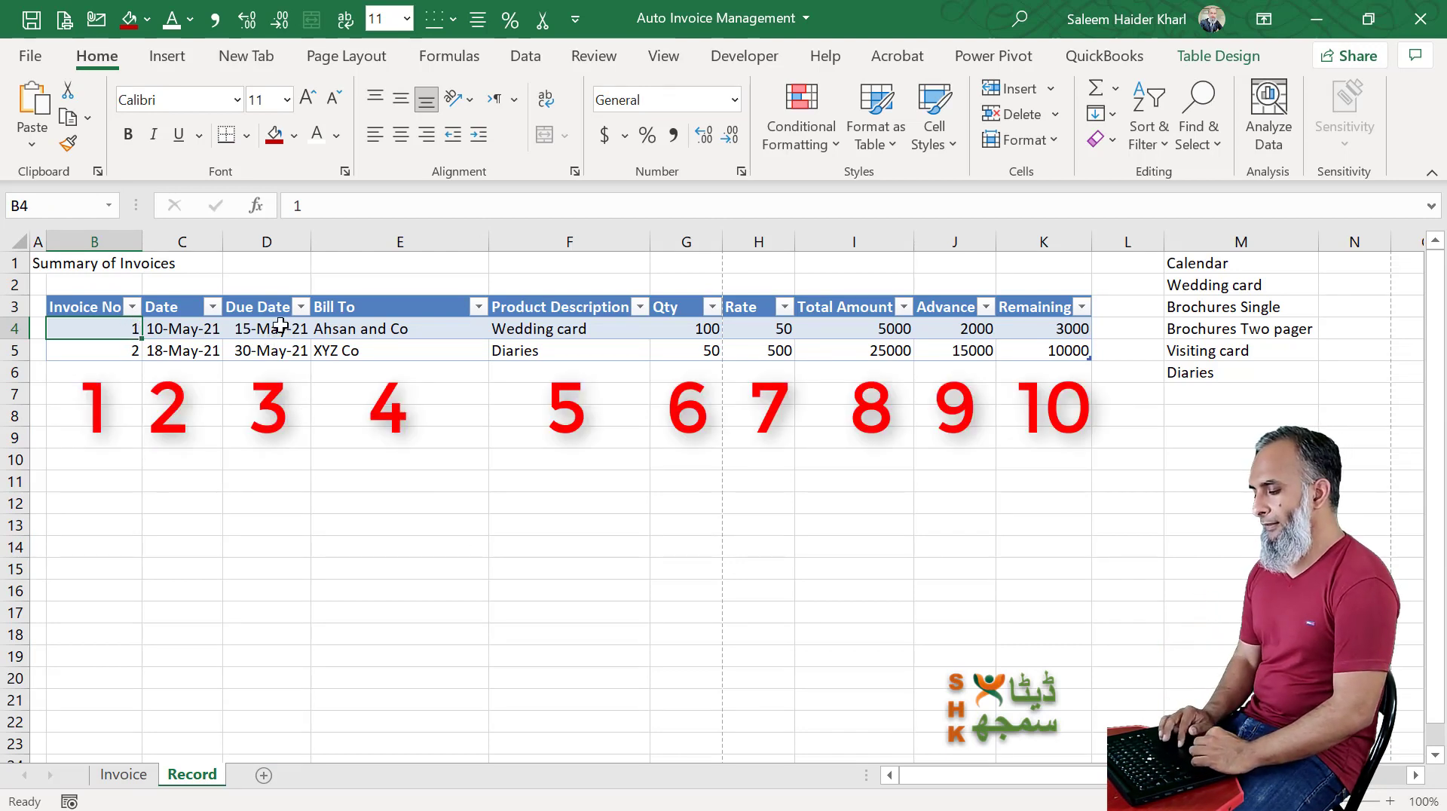
- Back on the Invoice sheet, copy the Due Date VLOOKUP formula and move to the client Name cell
click(383, 329)
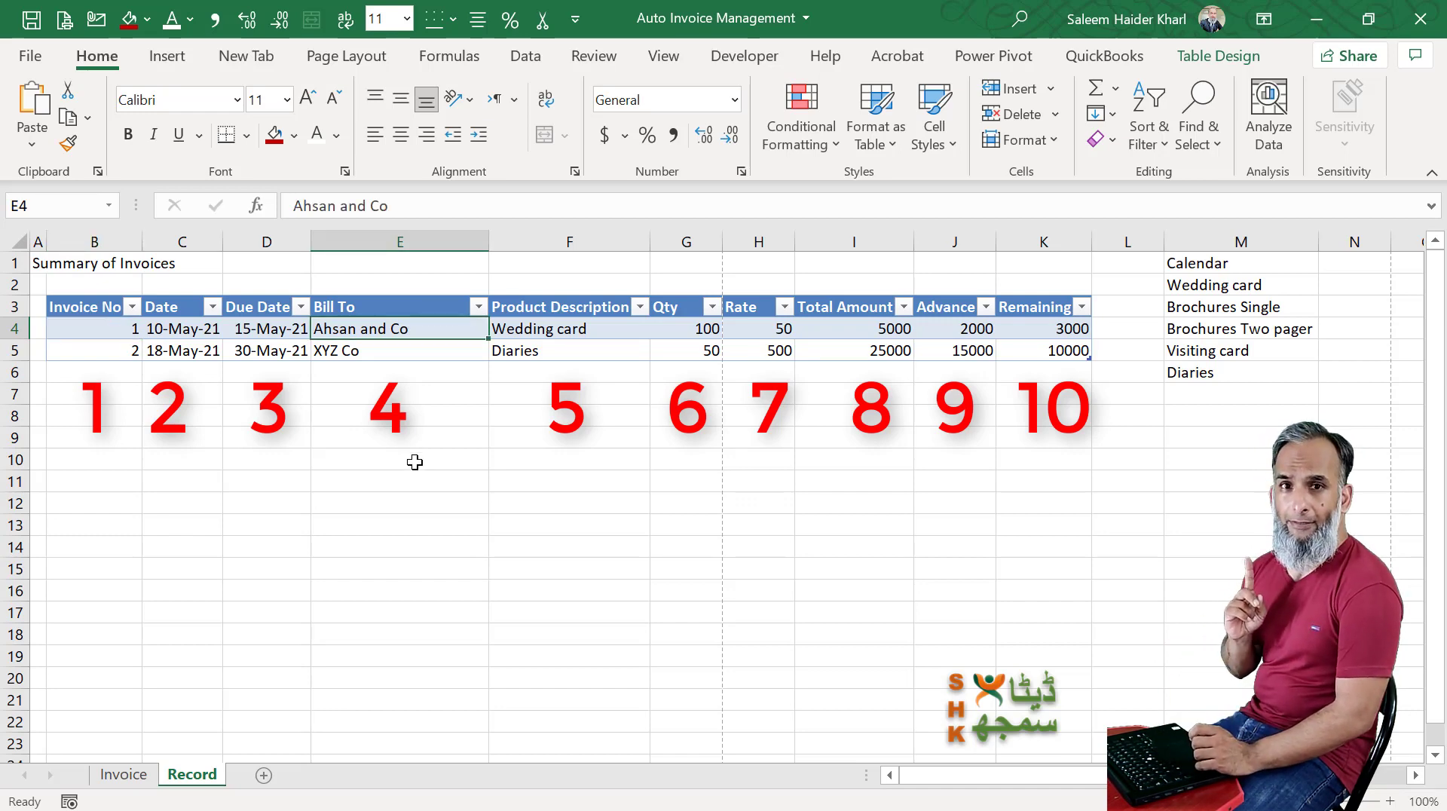
key(ctrl+Page_Up)
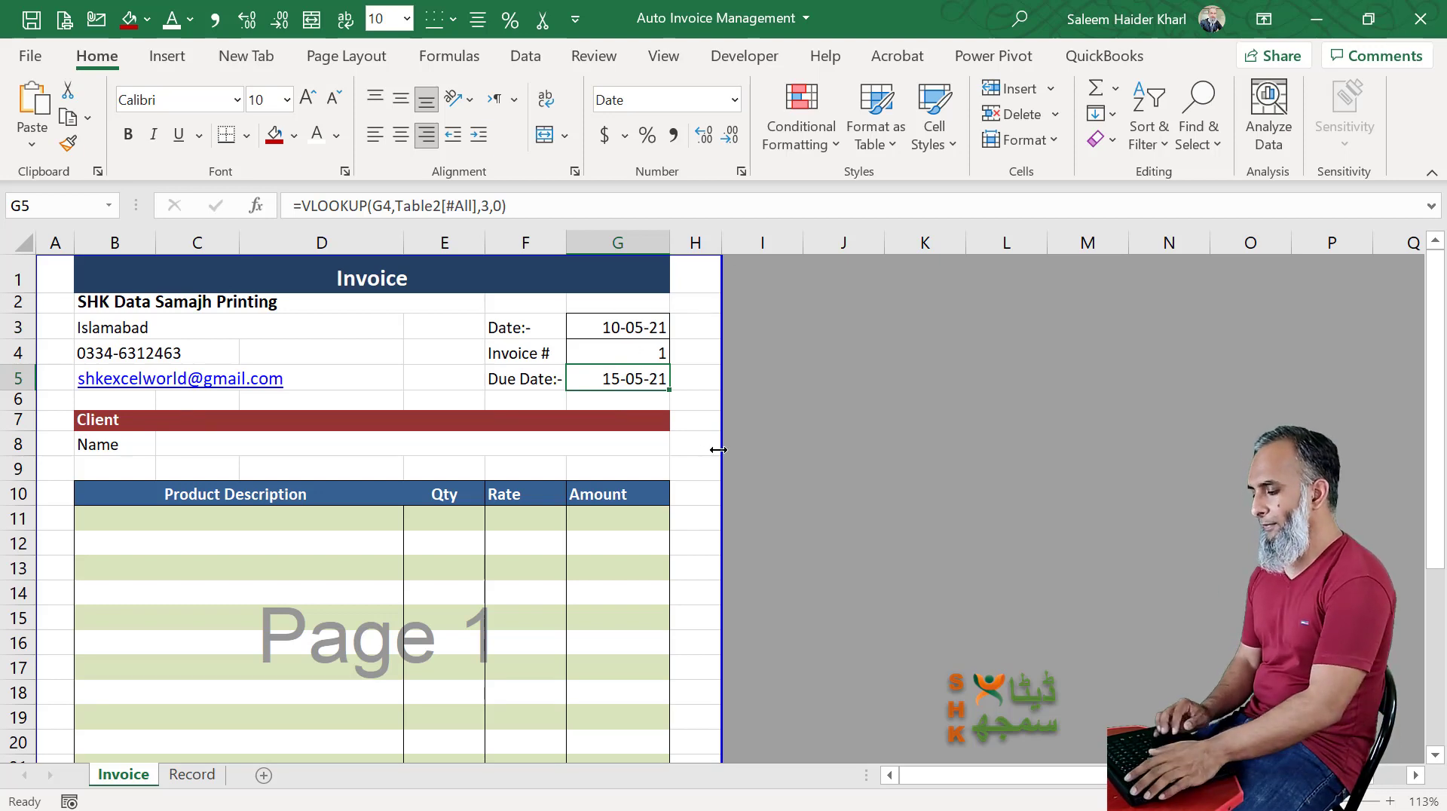
key(F2)
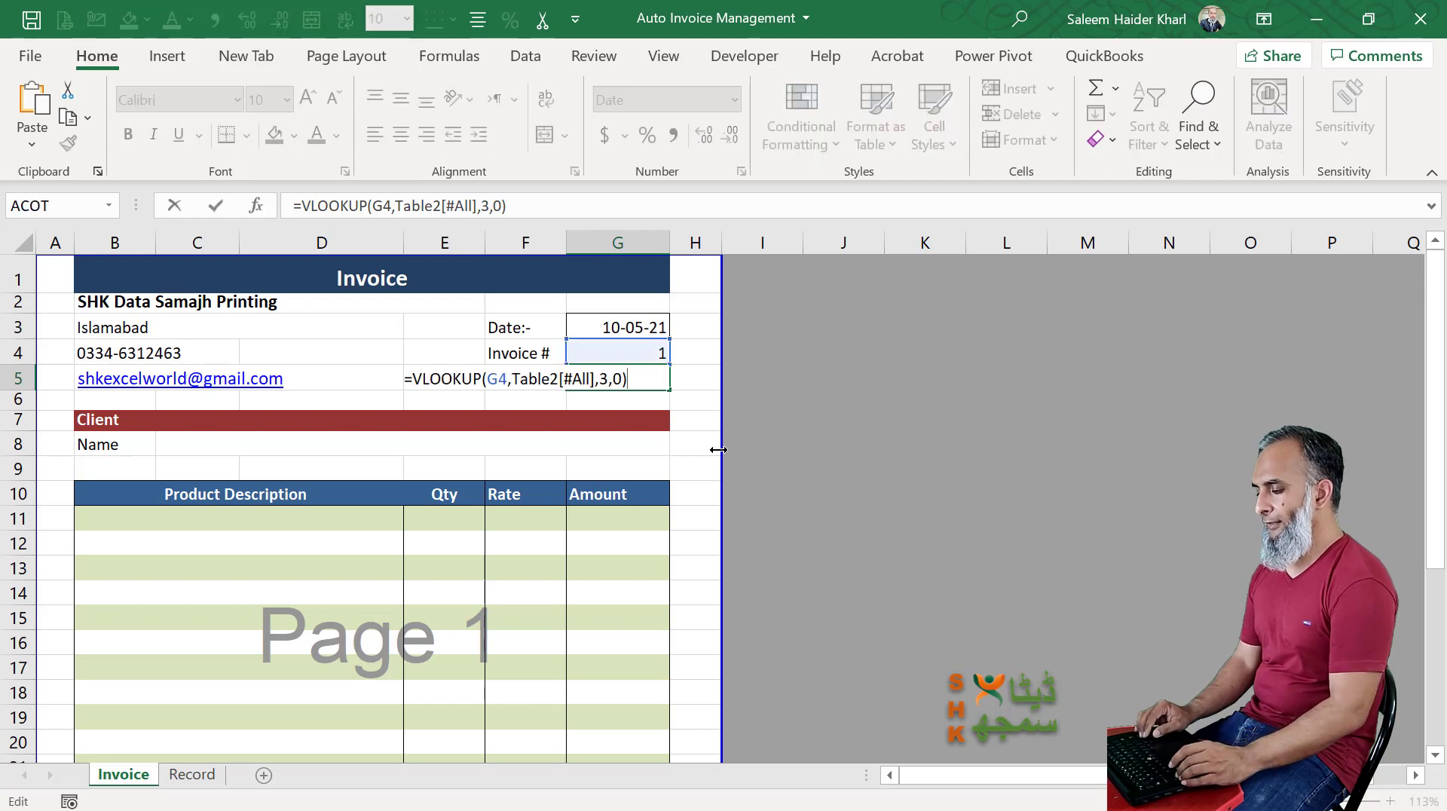
key(shift+Left)
key(shift+Left)
key(shift+Left)
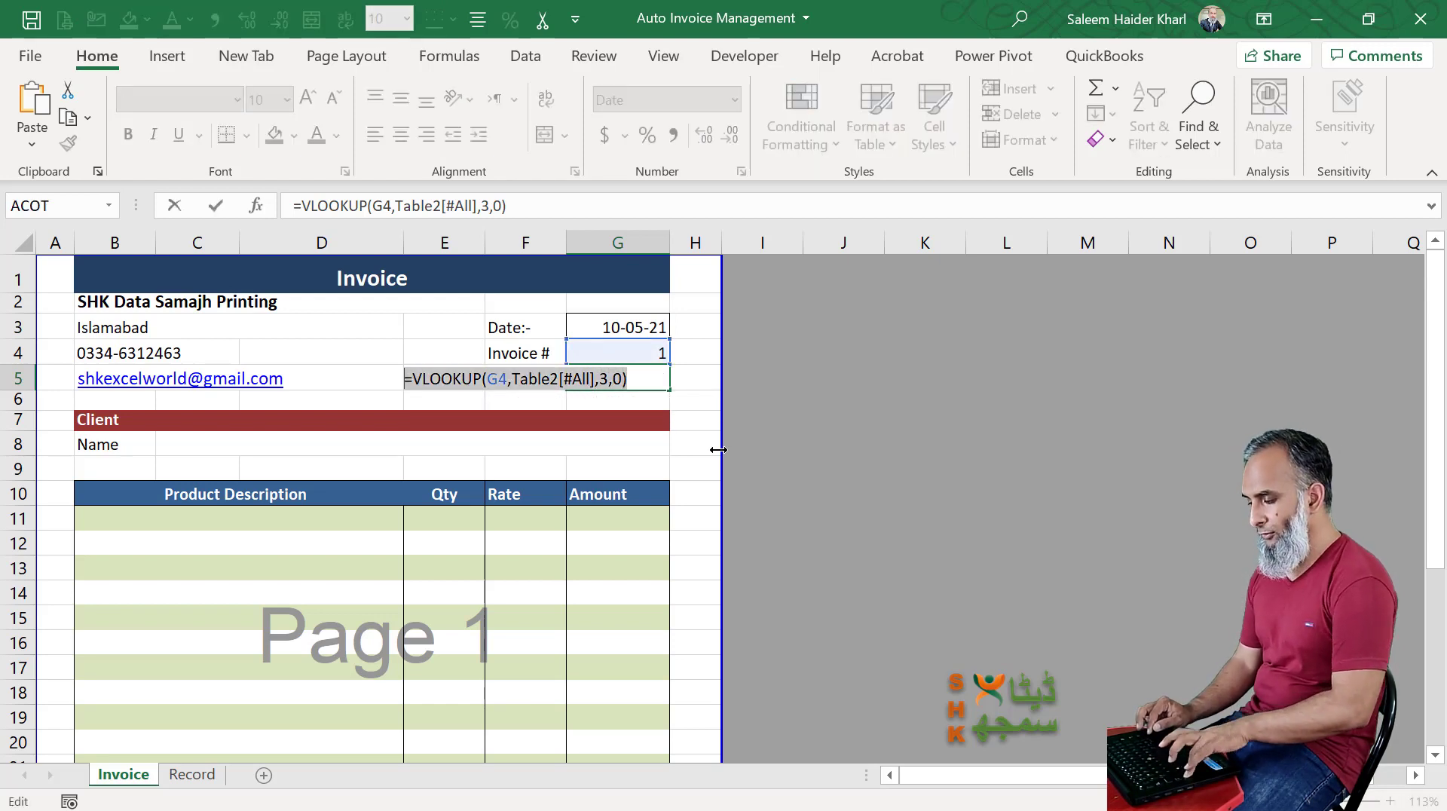
key(Return)
key(Down)
key(Left)
key(Left)
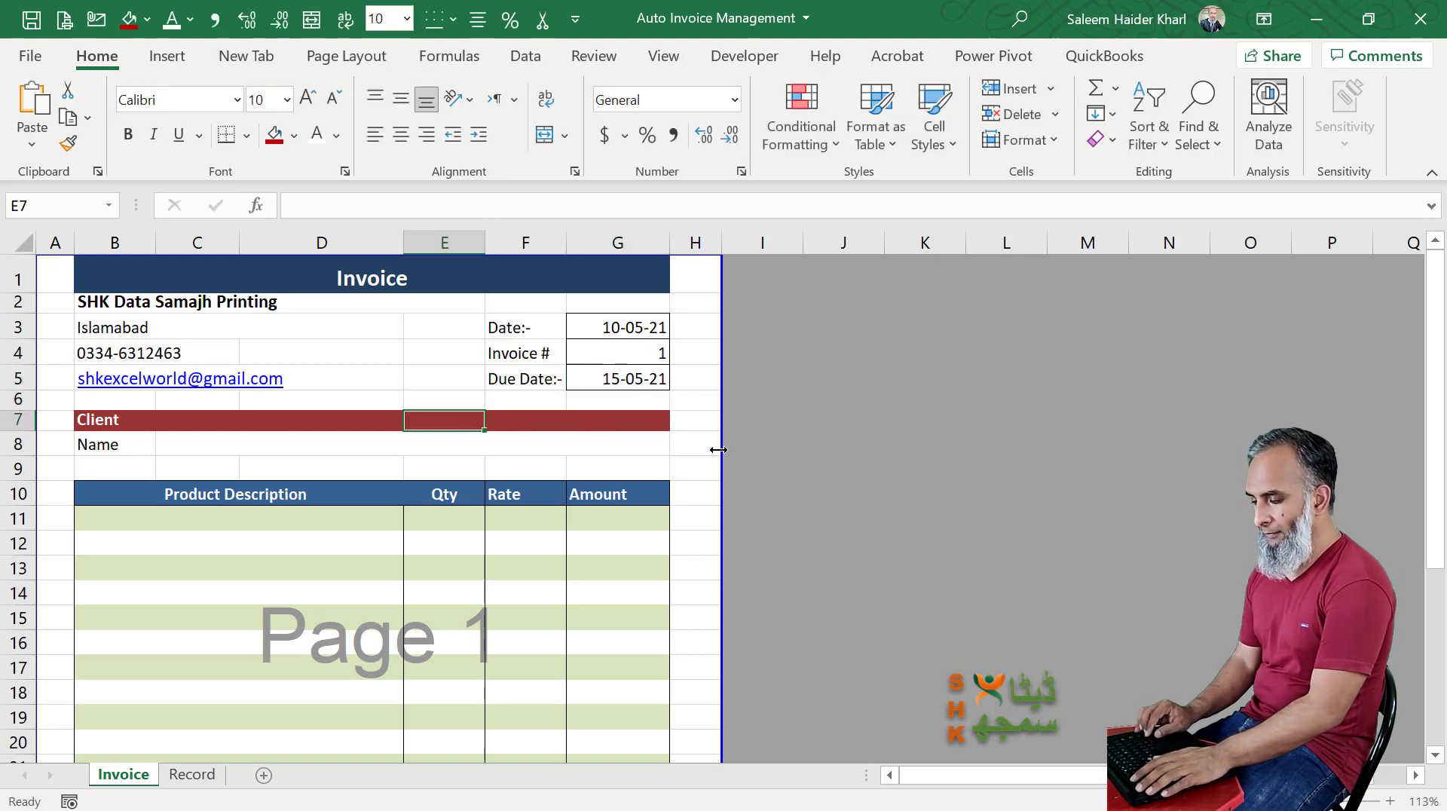
key(Down)
- Enter =VLOOKUP(G4,Table2[#All],4,0) in the client Name cell so it shows Ahsan and Co
key(F2)
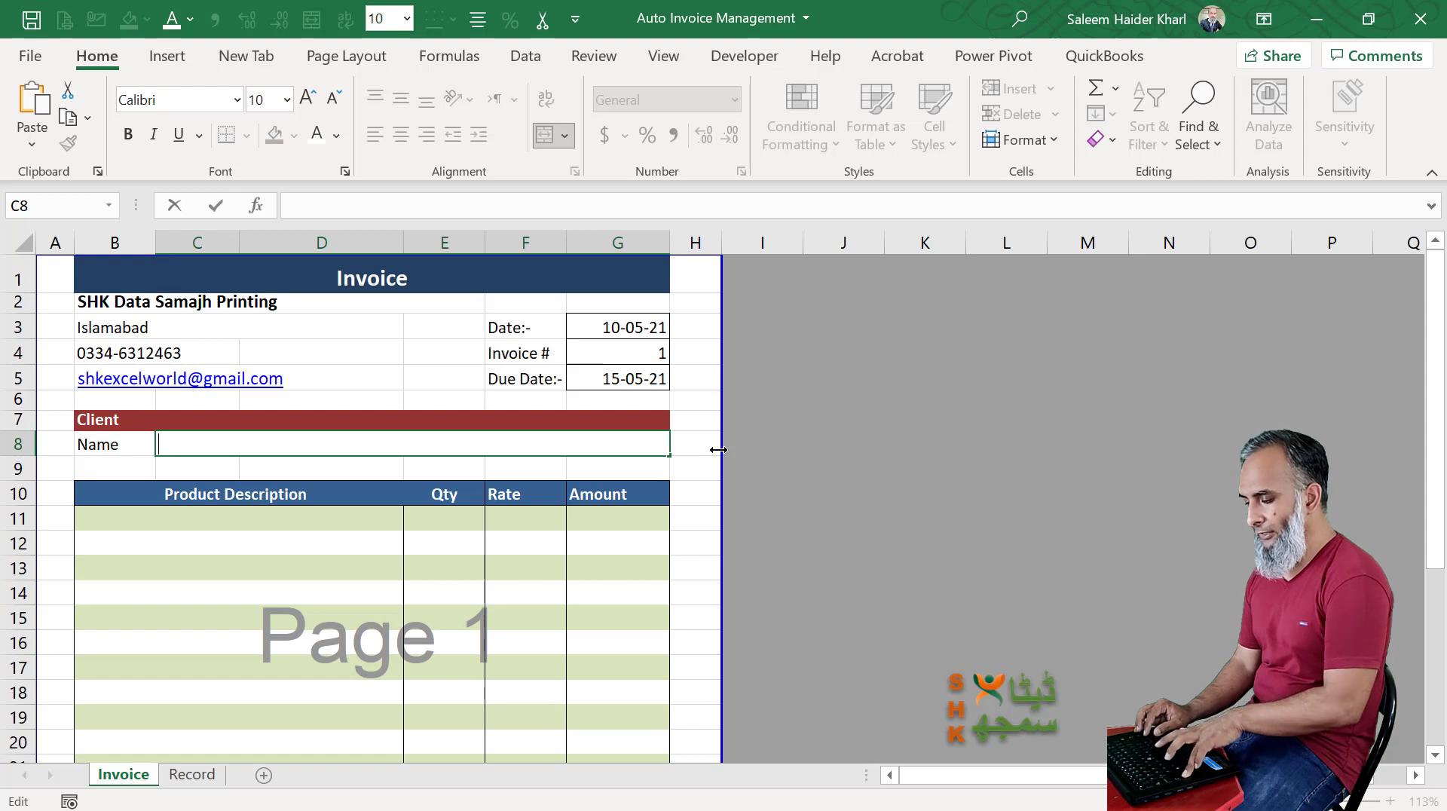
text(=VLOOKUP(G4,Table2[#All],3,0))
key(Left)
key(Left)
key(Left)
key(shift+Left)
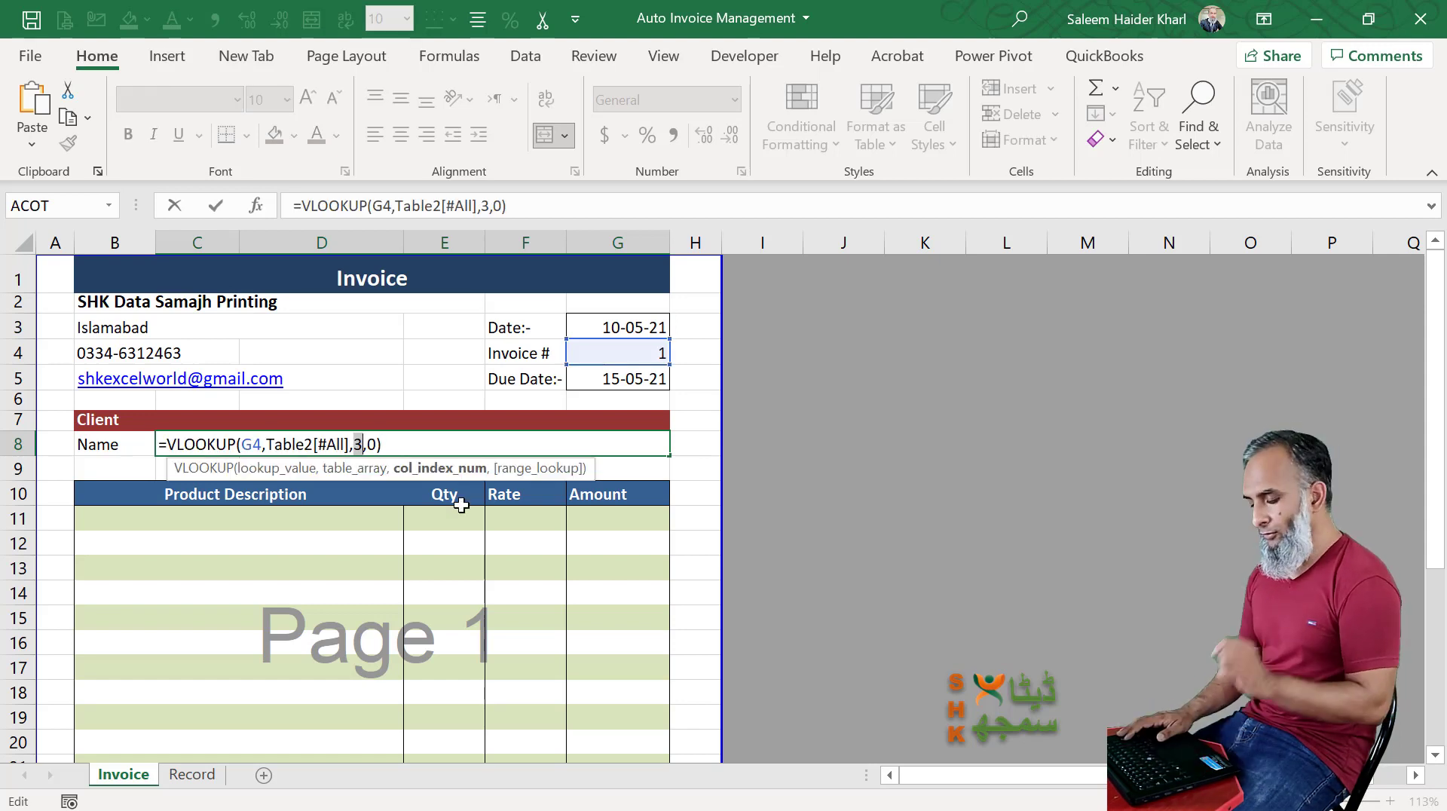
text(4)
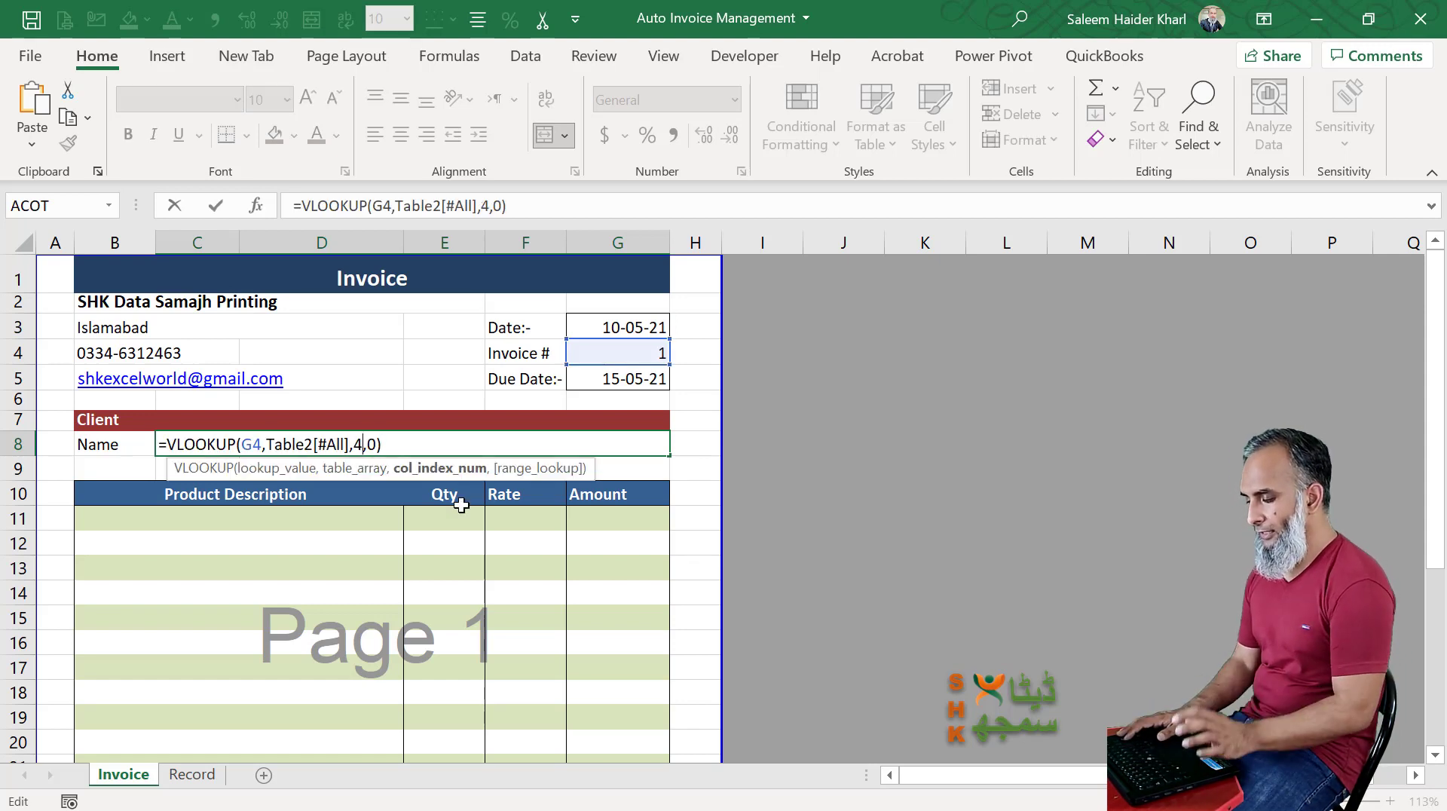
key(Return)
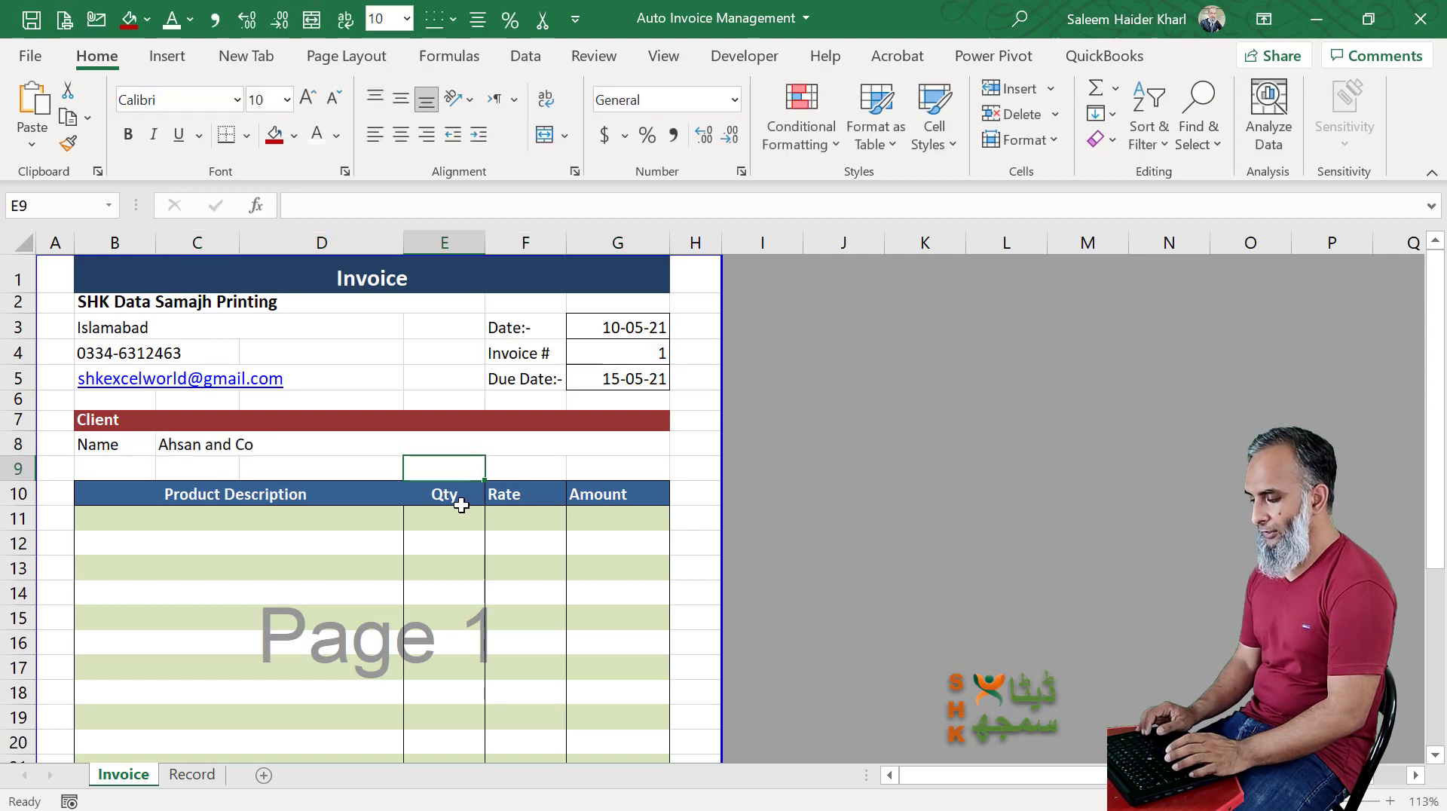
key(Up)
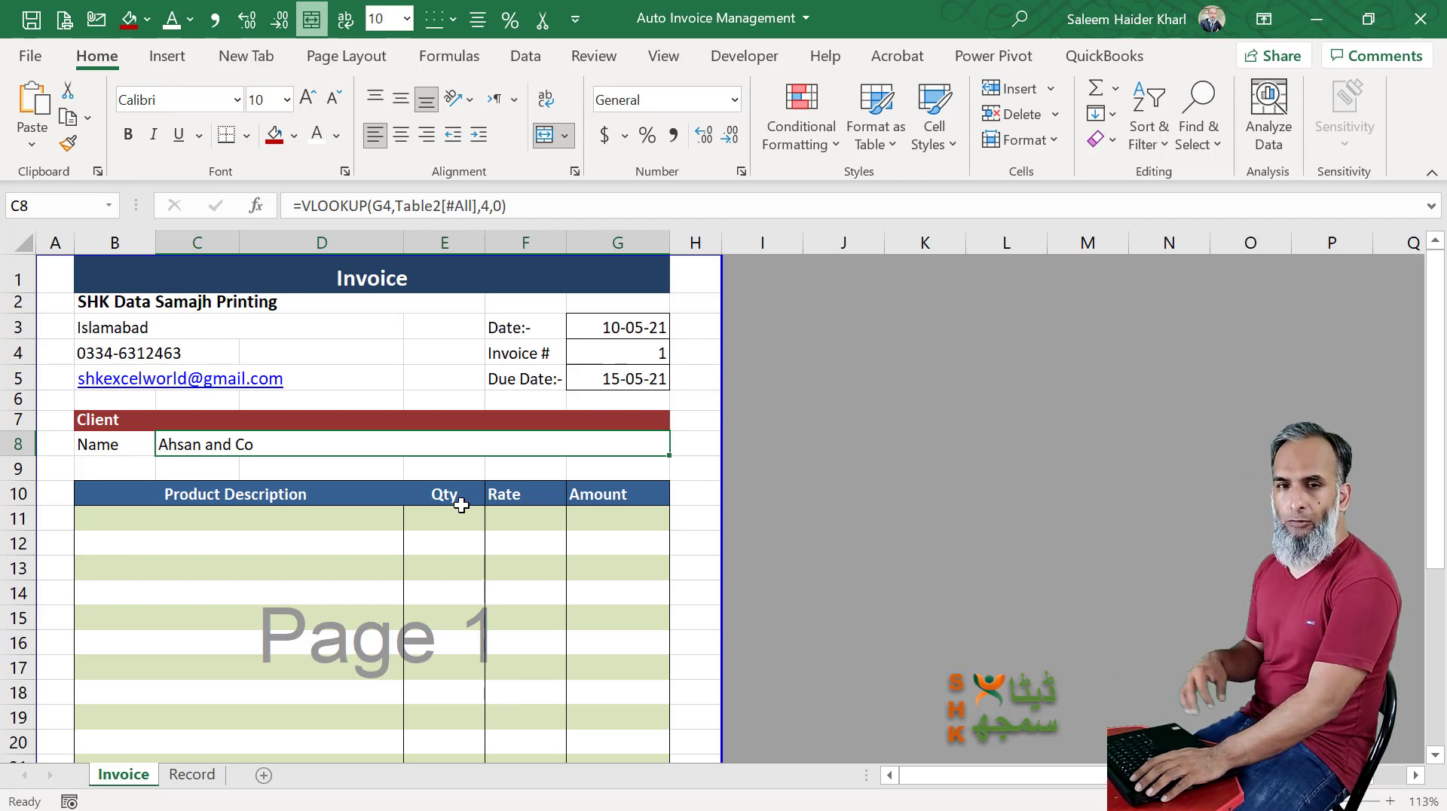
- Copy the client Name lookup formula into the first Product Description cell
key(F2)
key(shift+Home)
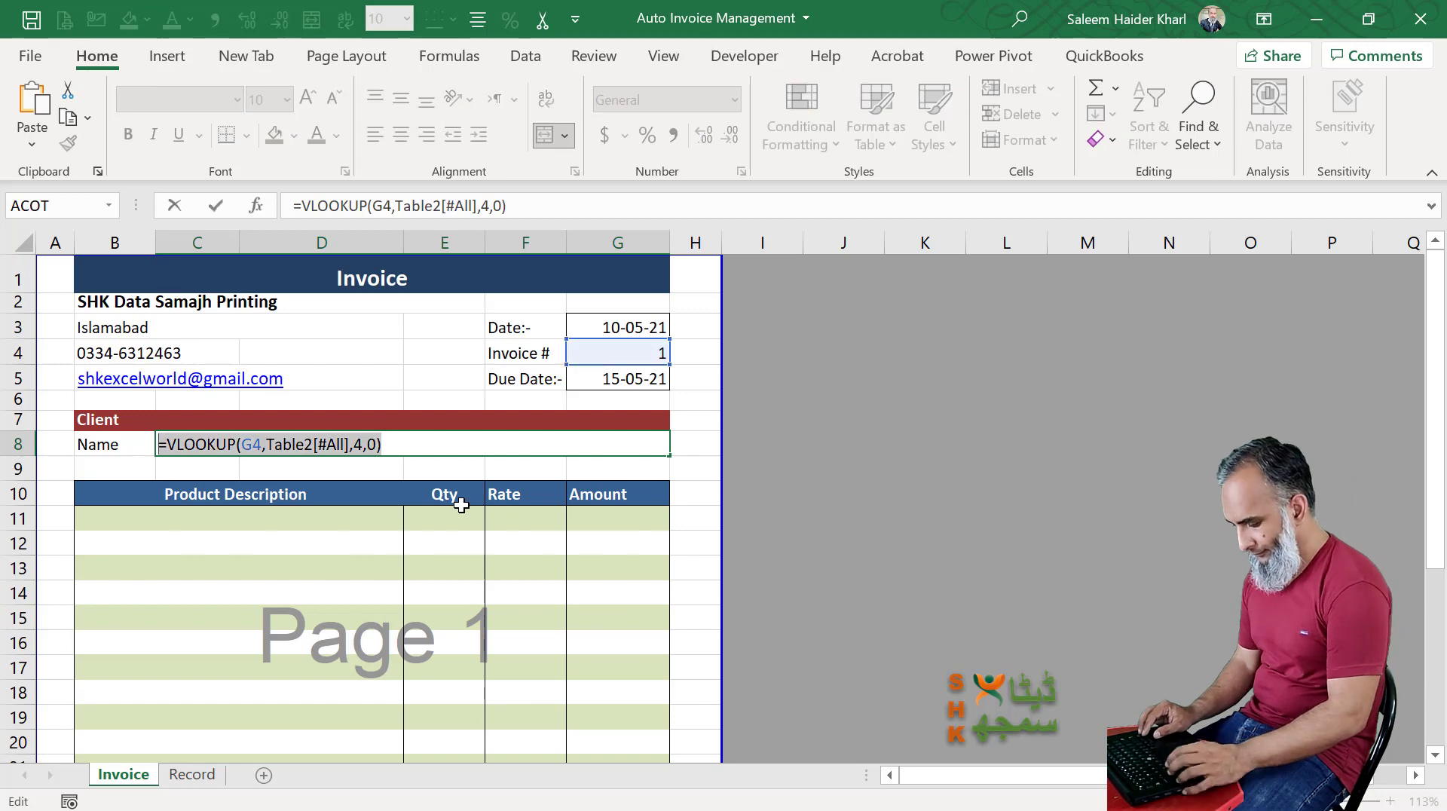
key(ctrl+c)
key(Escape)
key(Down)
key(Down)
key(Down)
key(F2)
key(ctrl+v)
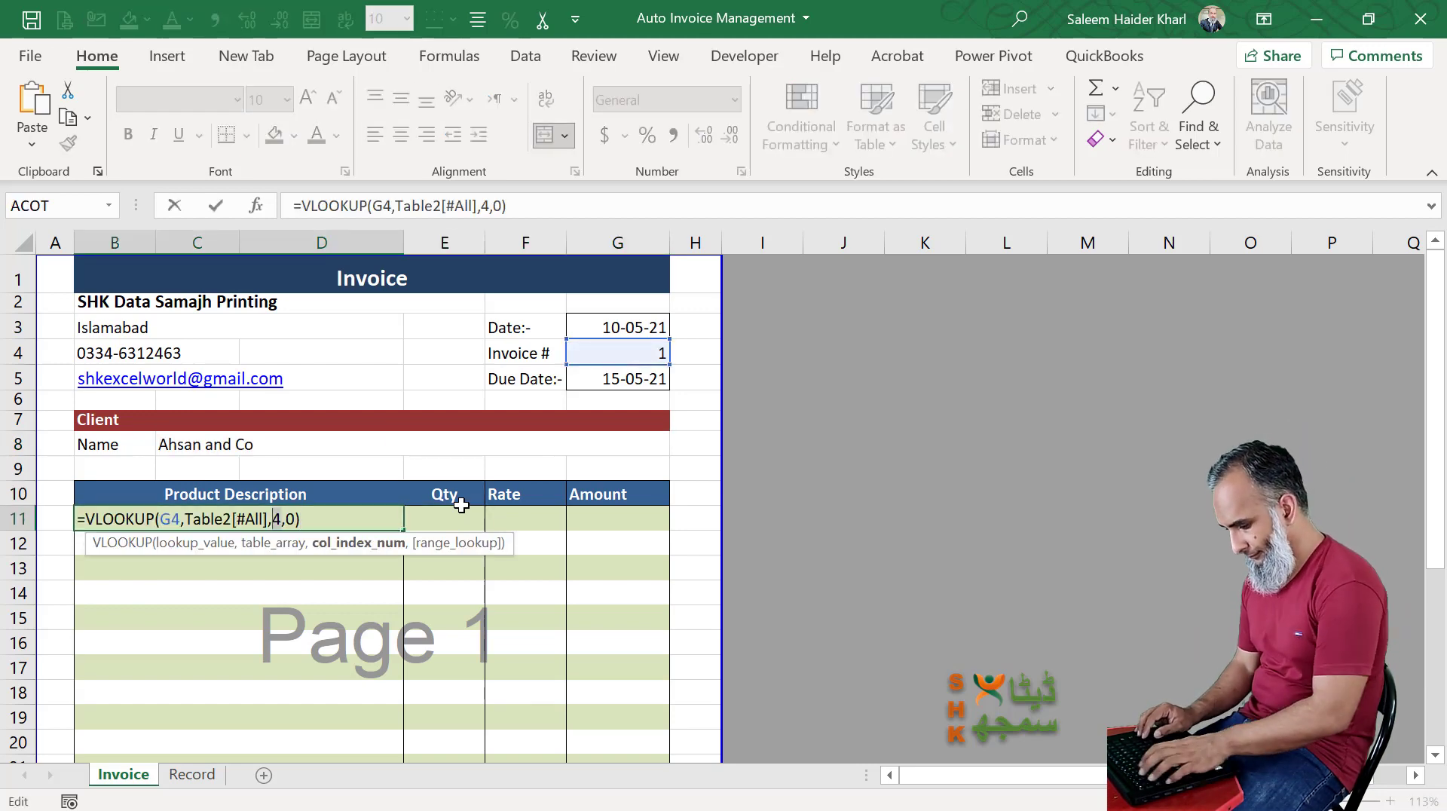
key(Return)
- Paste the lookup formula into the first item's Qty and Rate cells
key(Up)
key(Right)
key(ctrl+v)
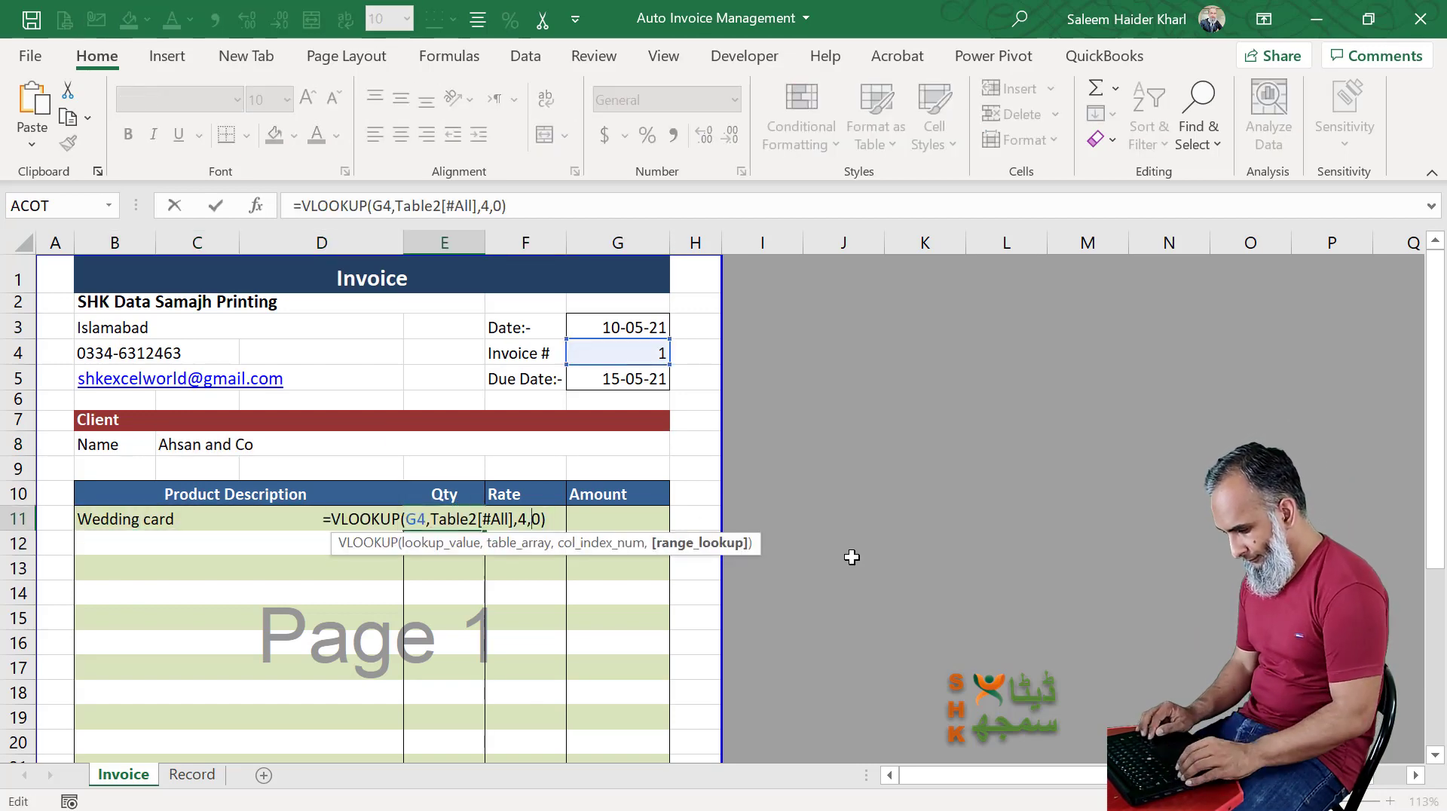
key(Tab)
key(F2)
key(ctrl+v)
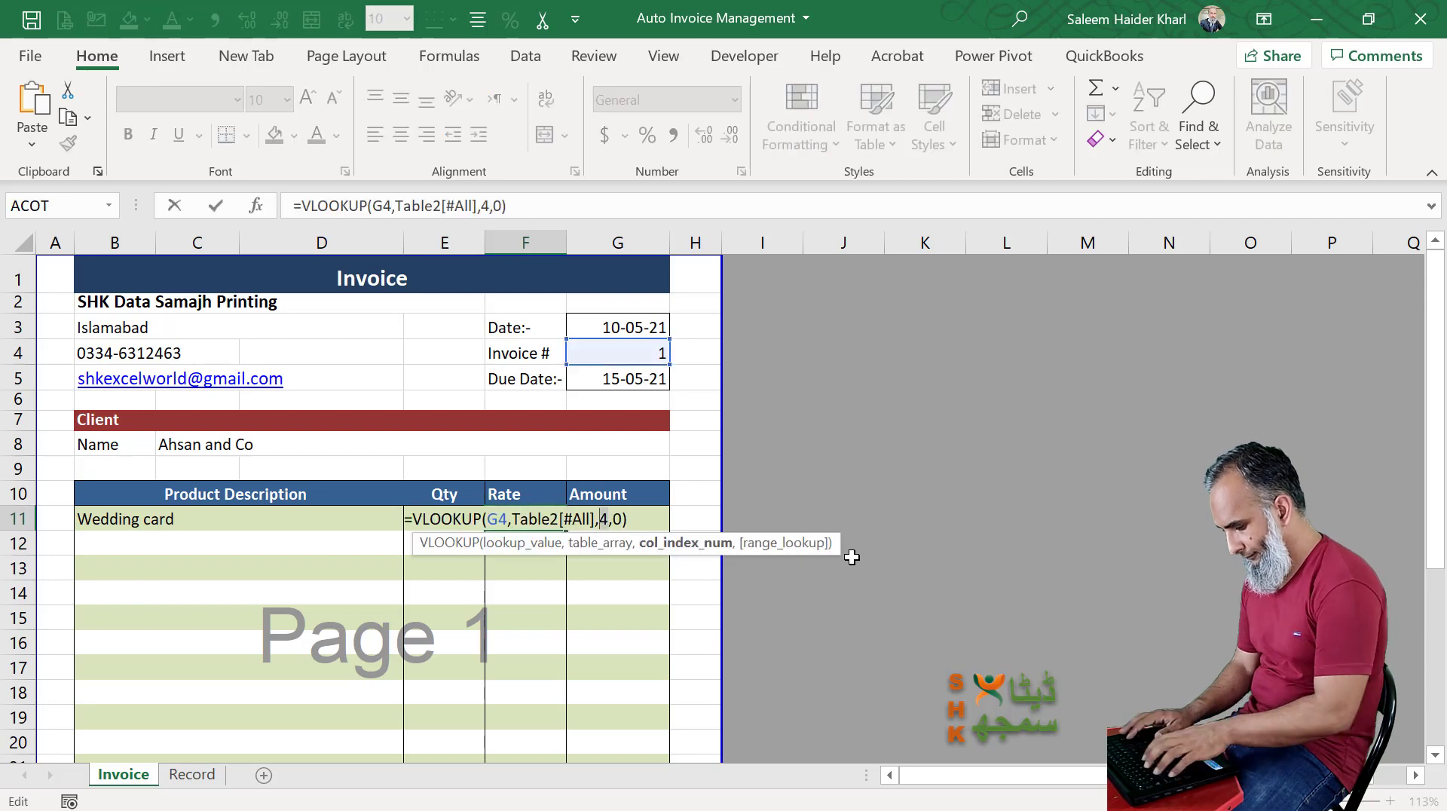
key(ctrl+Return)
- Set the Rate lookup to =VLOOKUP(G4,Table2[#All],8,0), showing 50
key(Right)
key(F2)
key(ctrl+v)
key(Left)
key(Left)
key(Left)
key(BackSpace)
text(8)
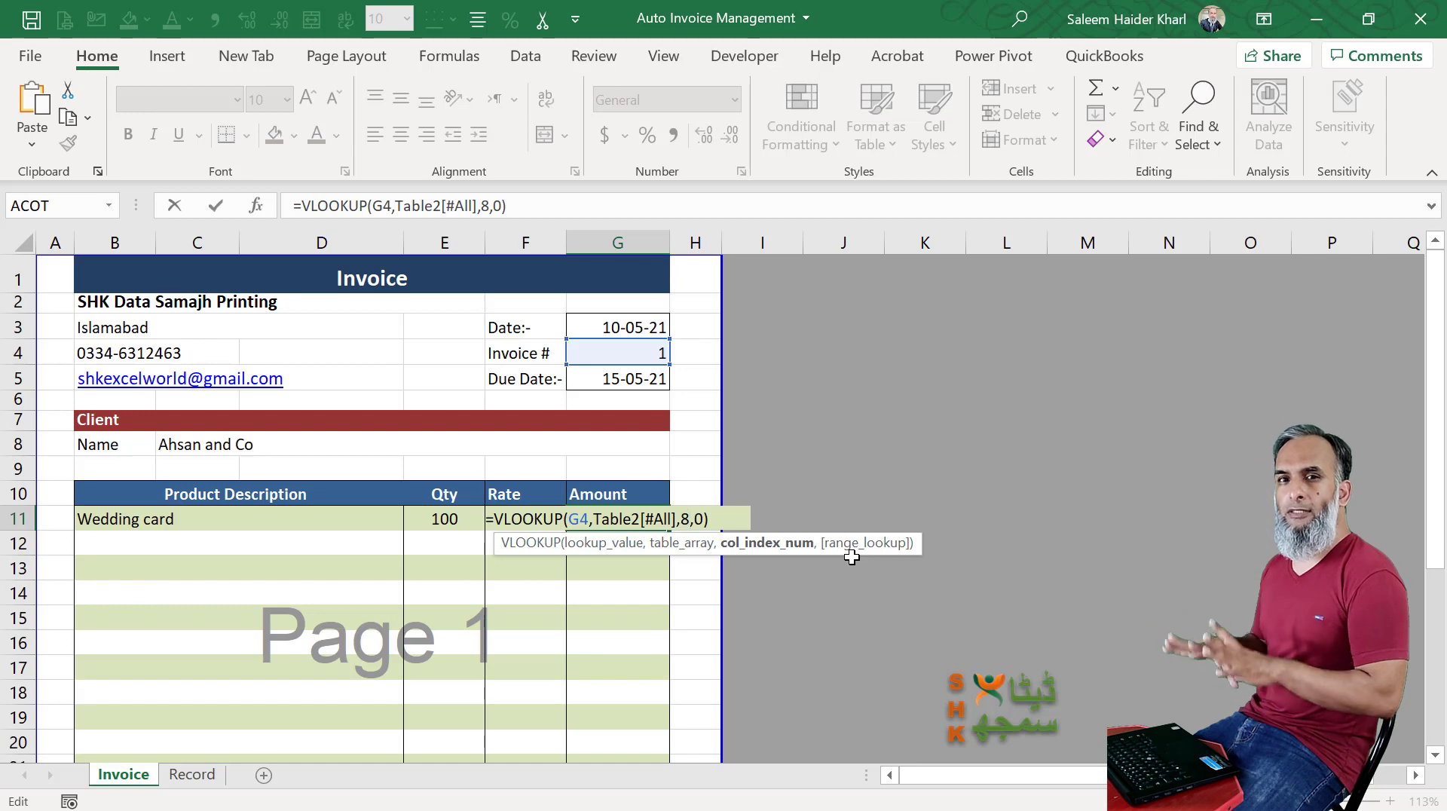
key(Return)
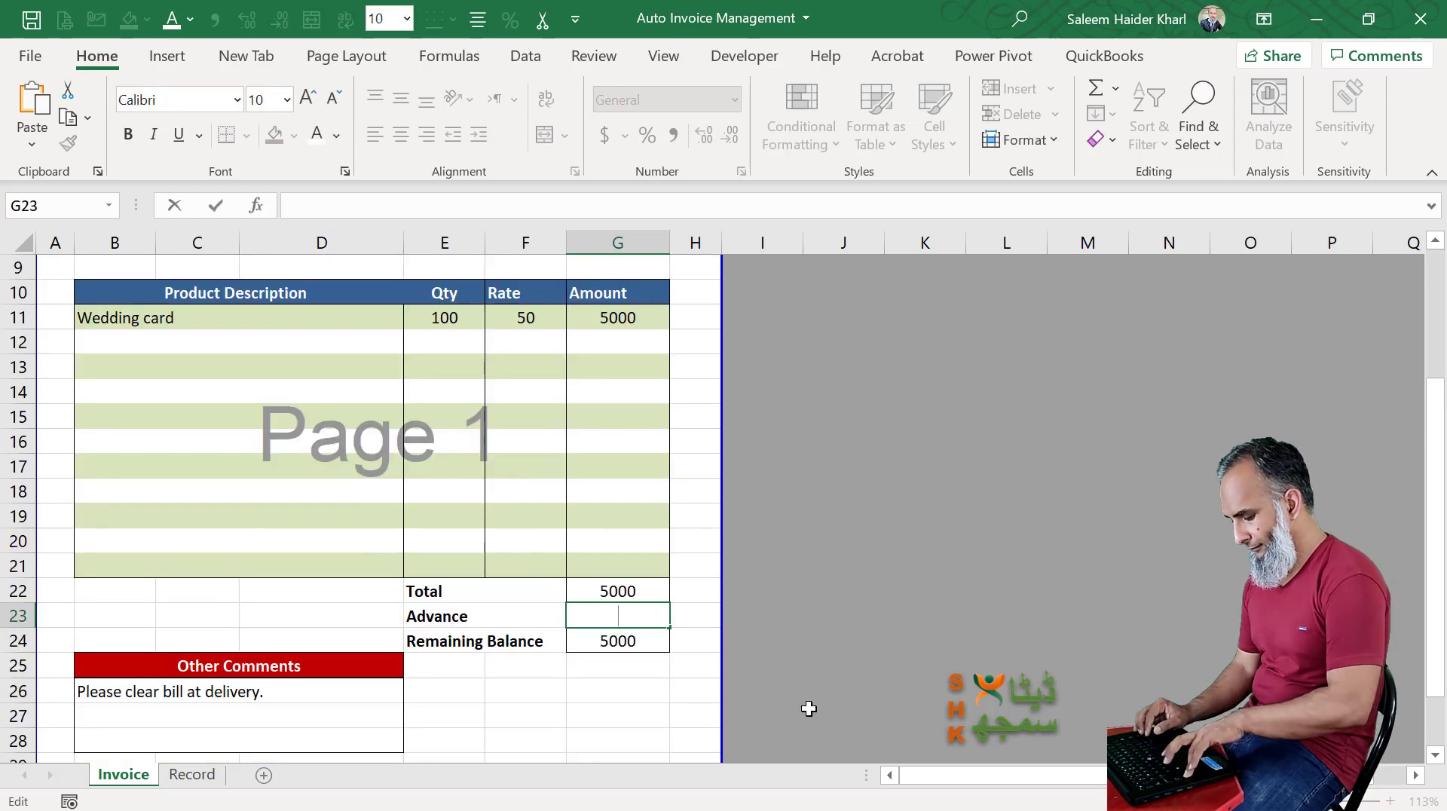
- Set the Advance cell to =VLOOKUP(G4,Table2[#All],9,0), showing 2000 and a 3000 balance
key(ctrl+v)
key(Left)
key(Left)
key(Left)
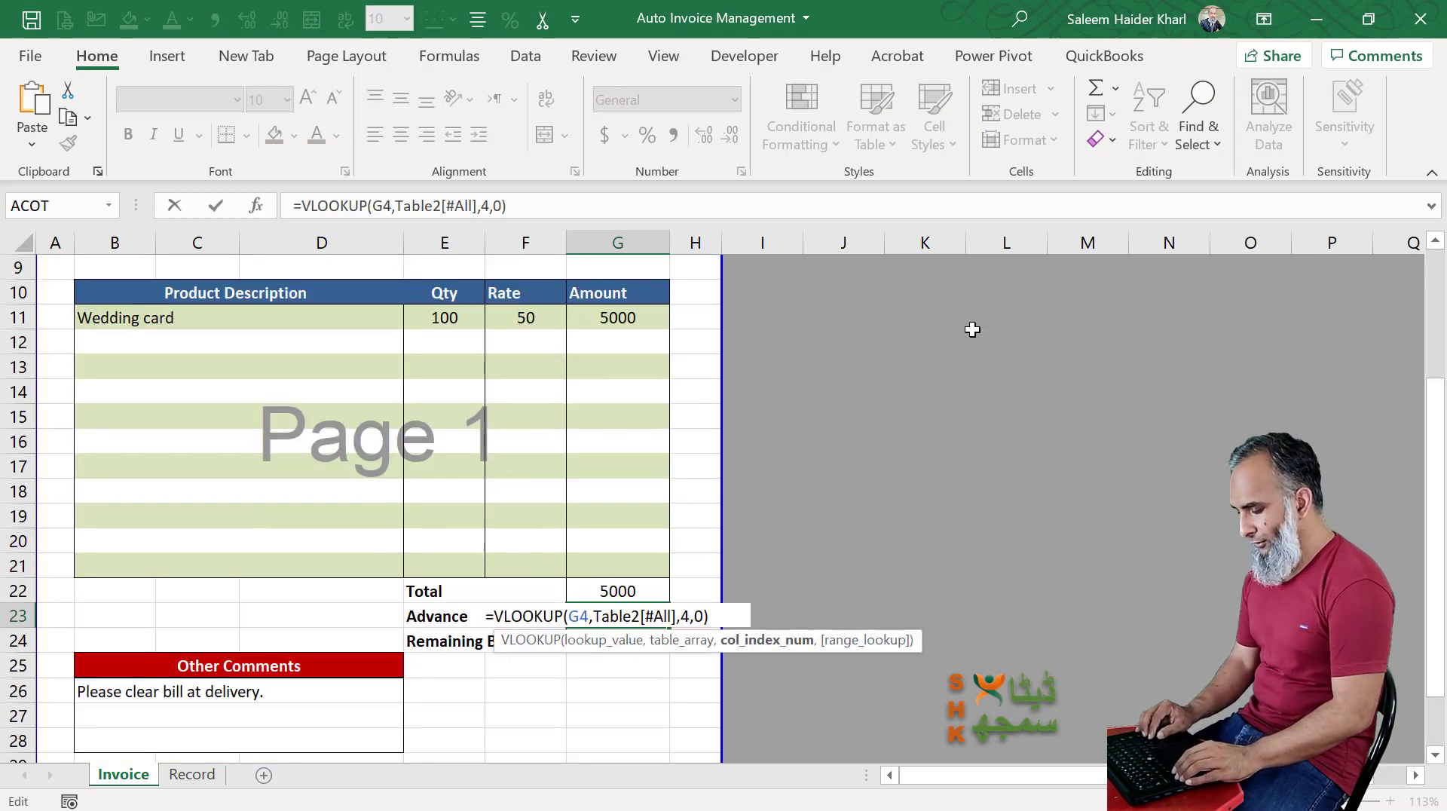
key(BackSpace)
text(9)
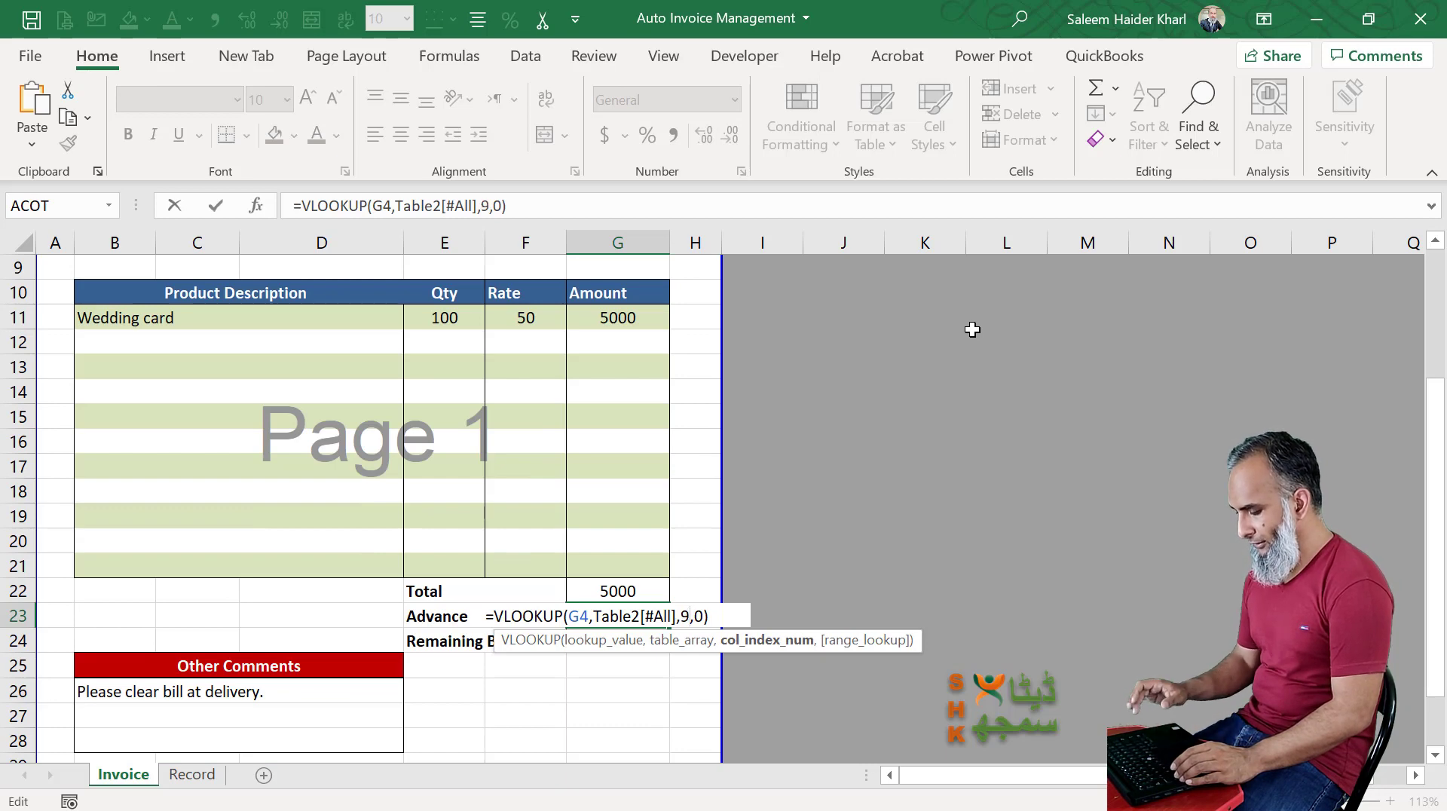
key(Return)
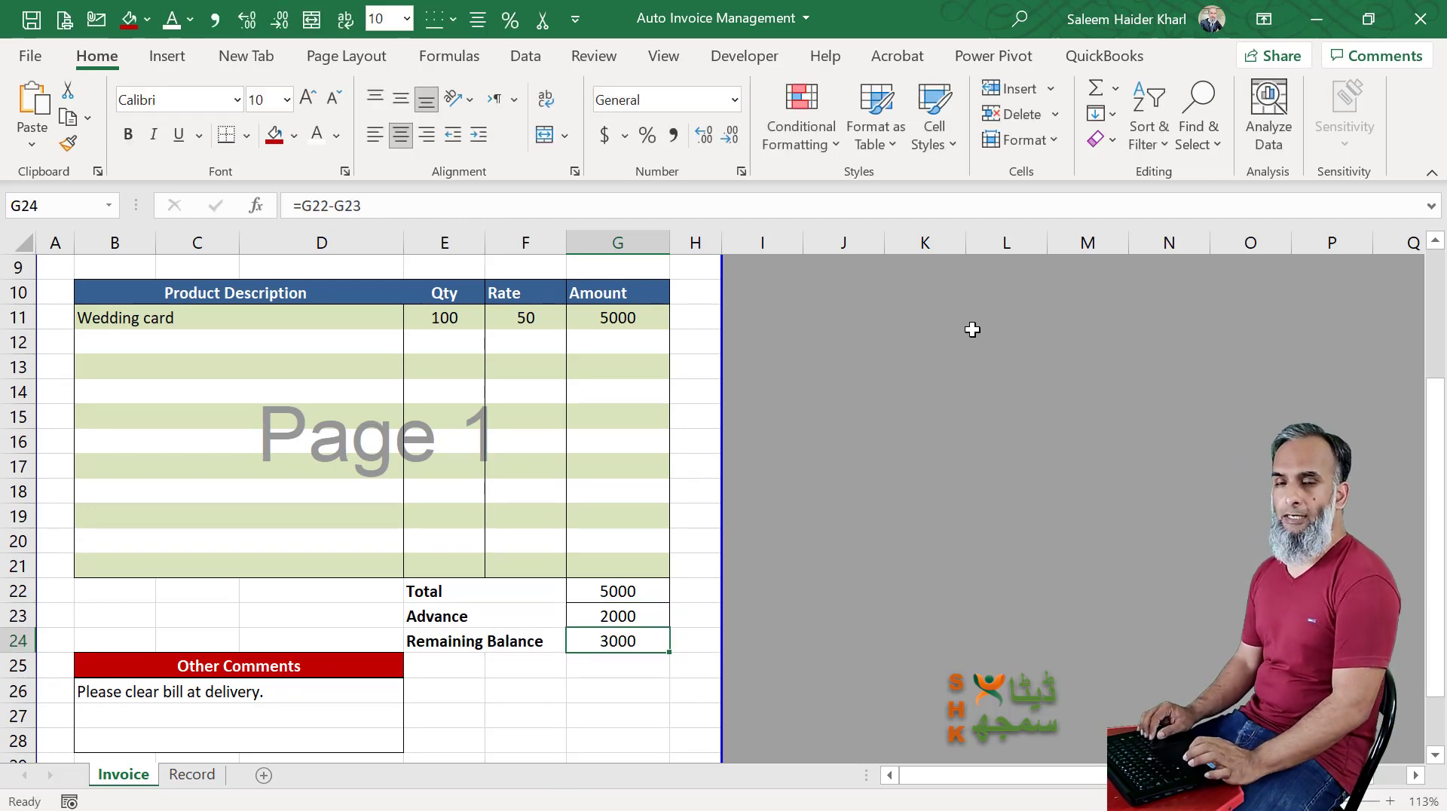
key(Down)
key(Down)
scroll(973, 330, up, 3)
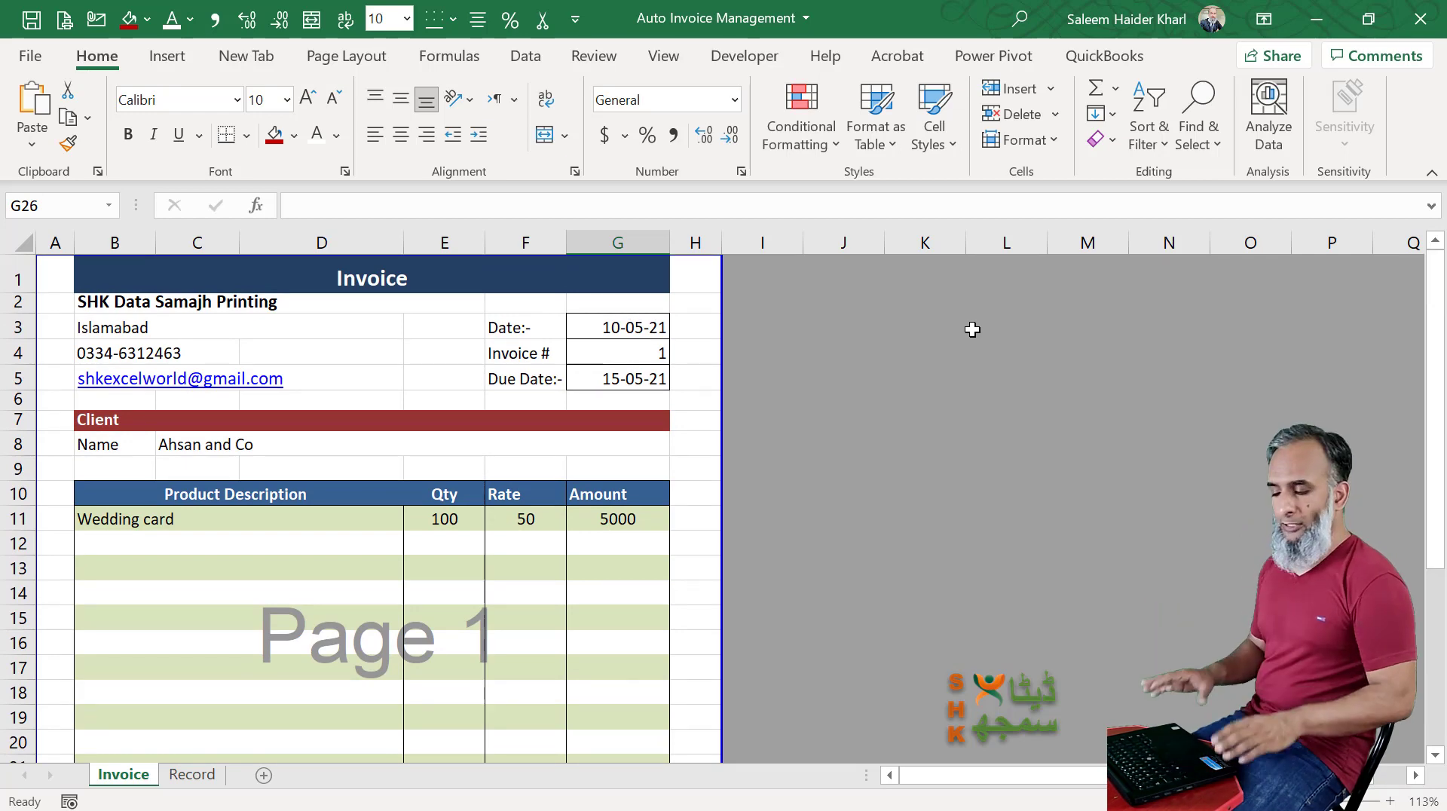
- Change Invoice # in G4 to 2 so the invoice shows XYZ Co's Diaries order
key(ctrl+Page_Down)
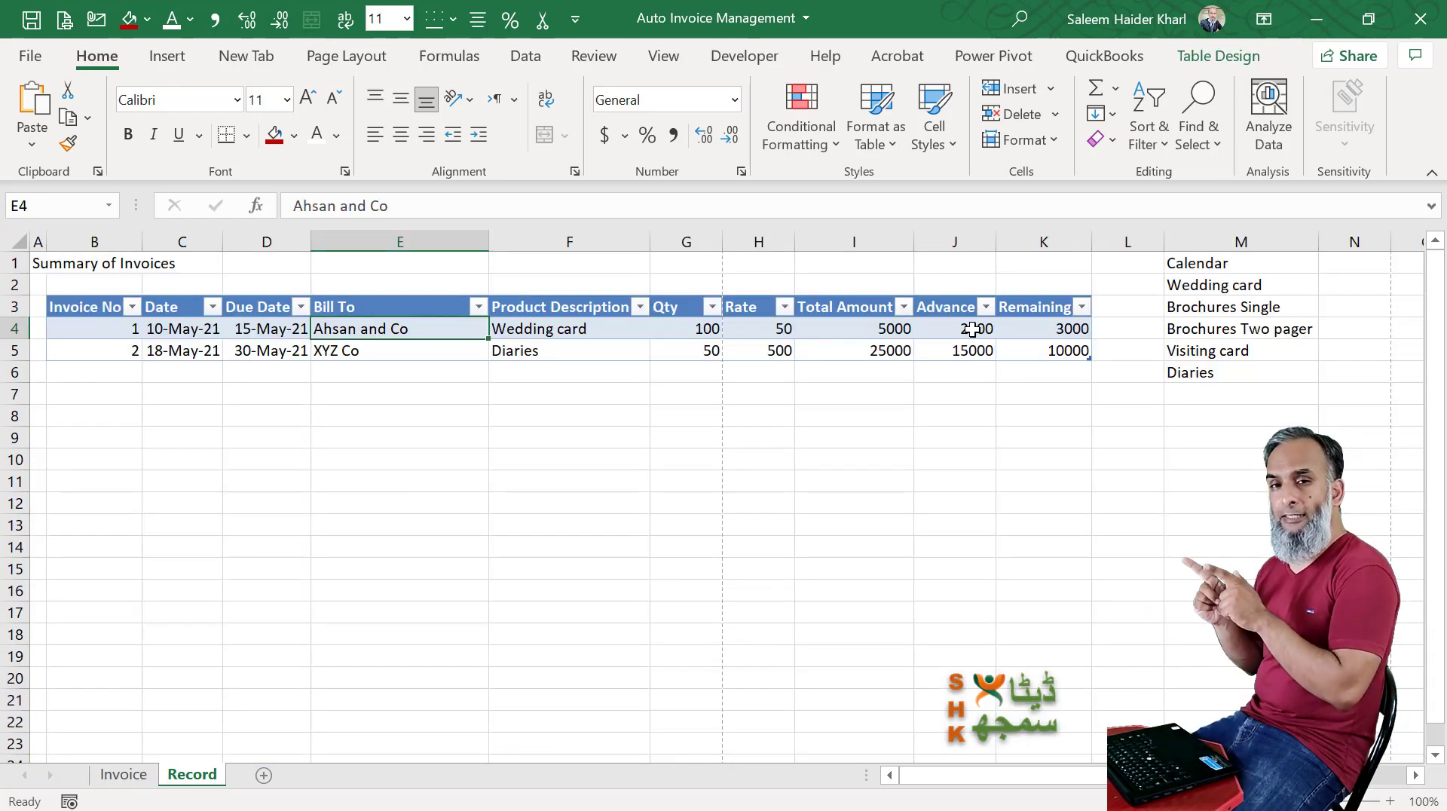
key(ctrl+Page_Up)
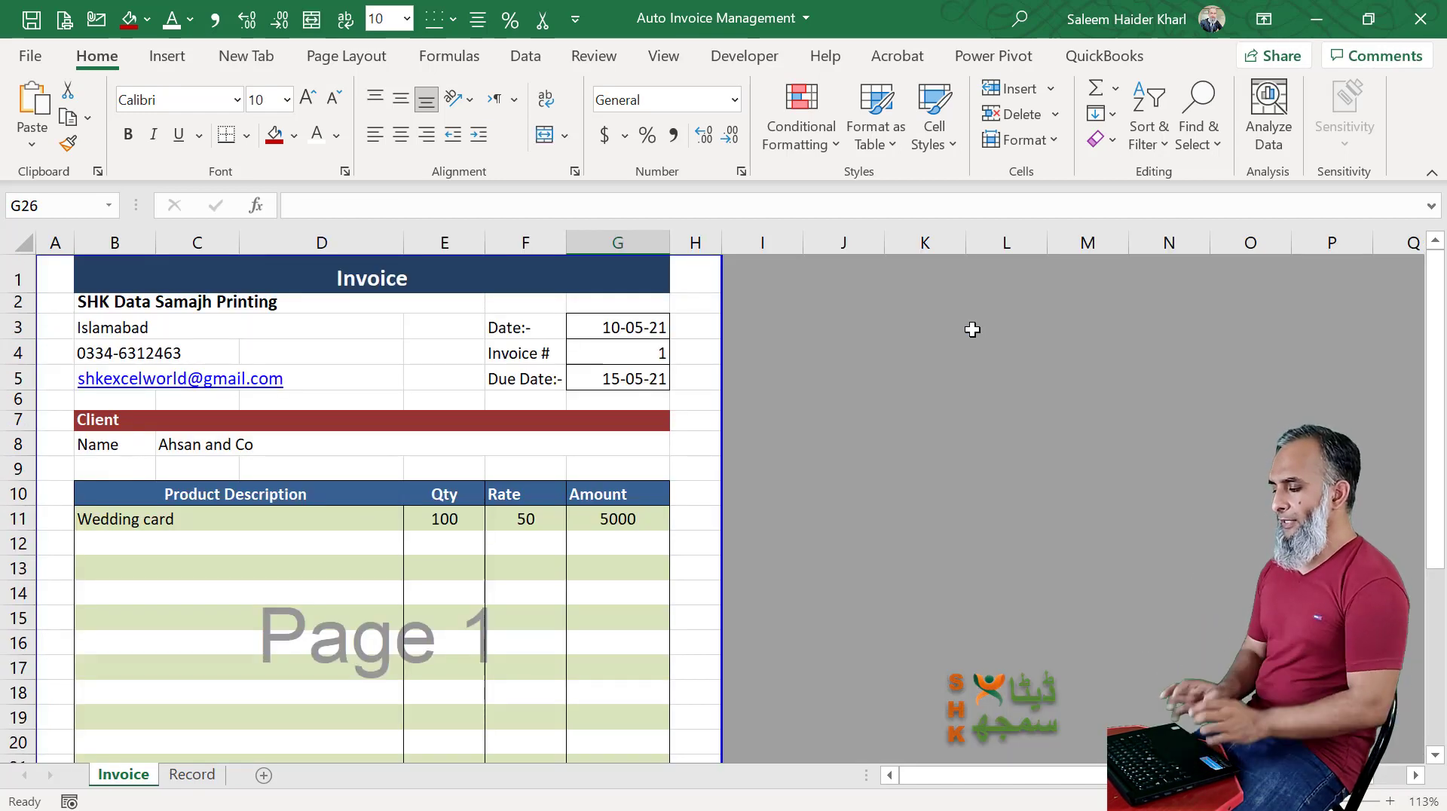
click(656, 351)
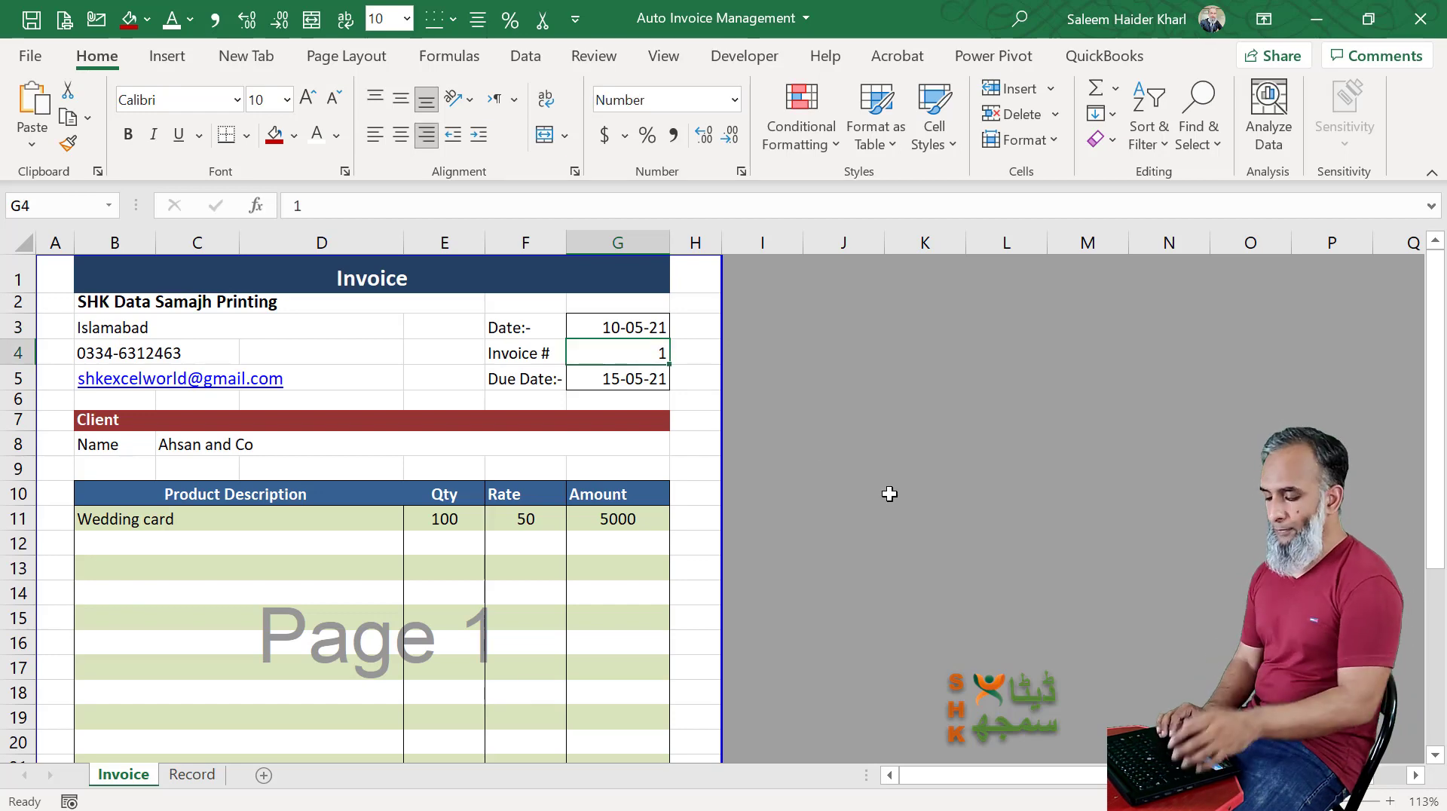
key(ctrl+shift+n)
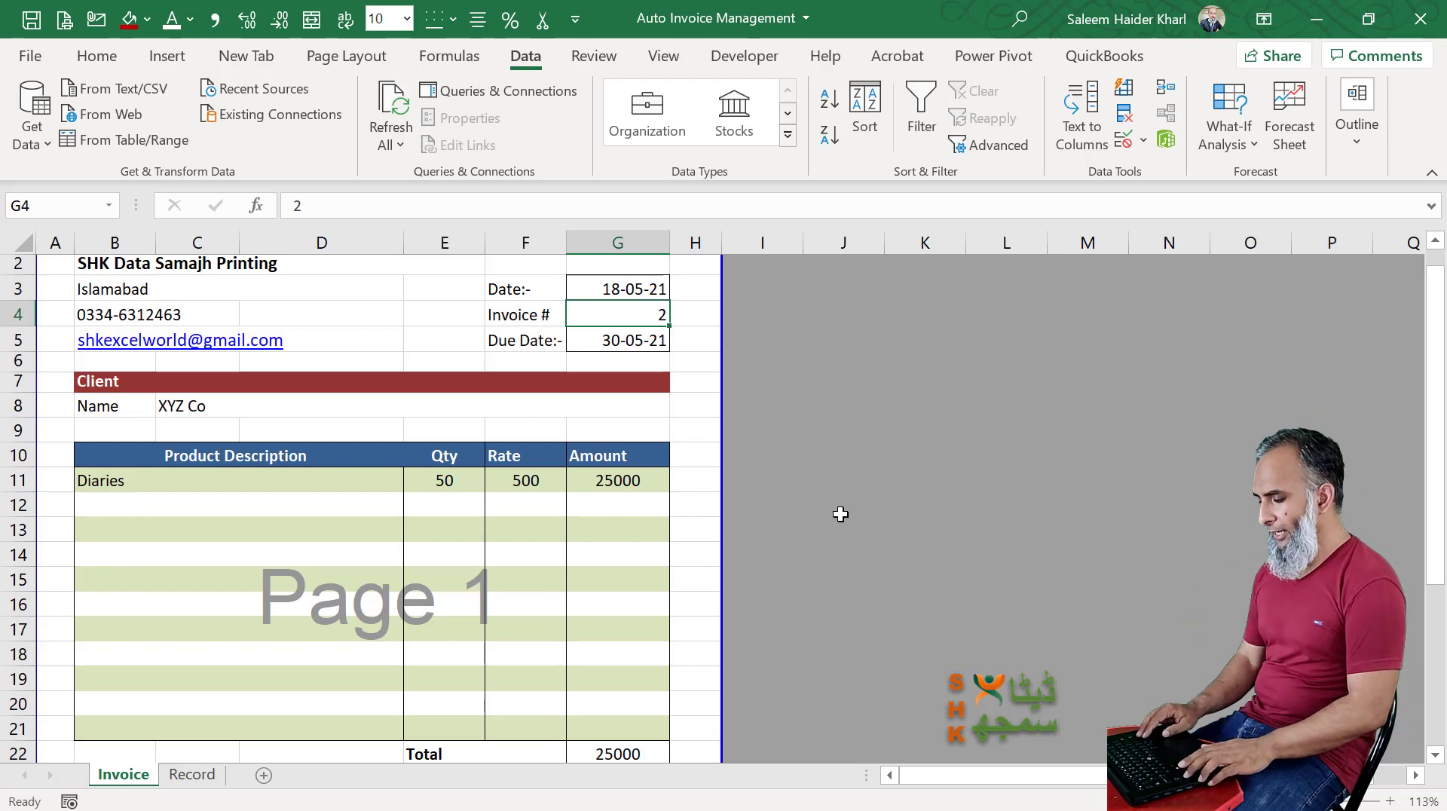
key(ctrl+Page_Down)
- Start Record row for invoice 3 dated 1-6, due 15-6, client ABC Co
click(116, 371)
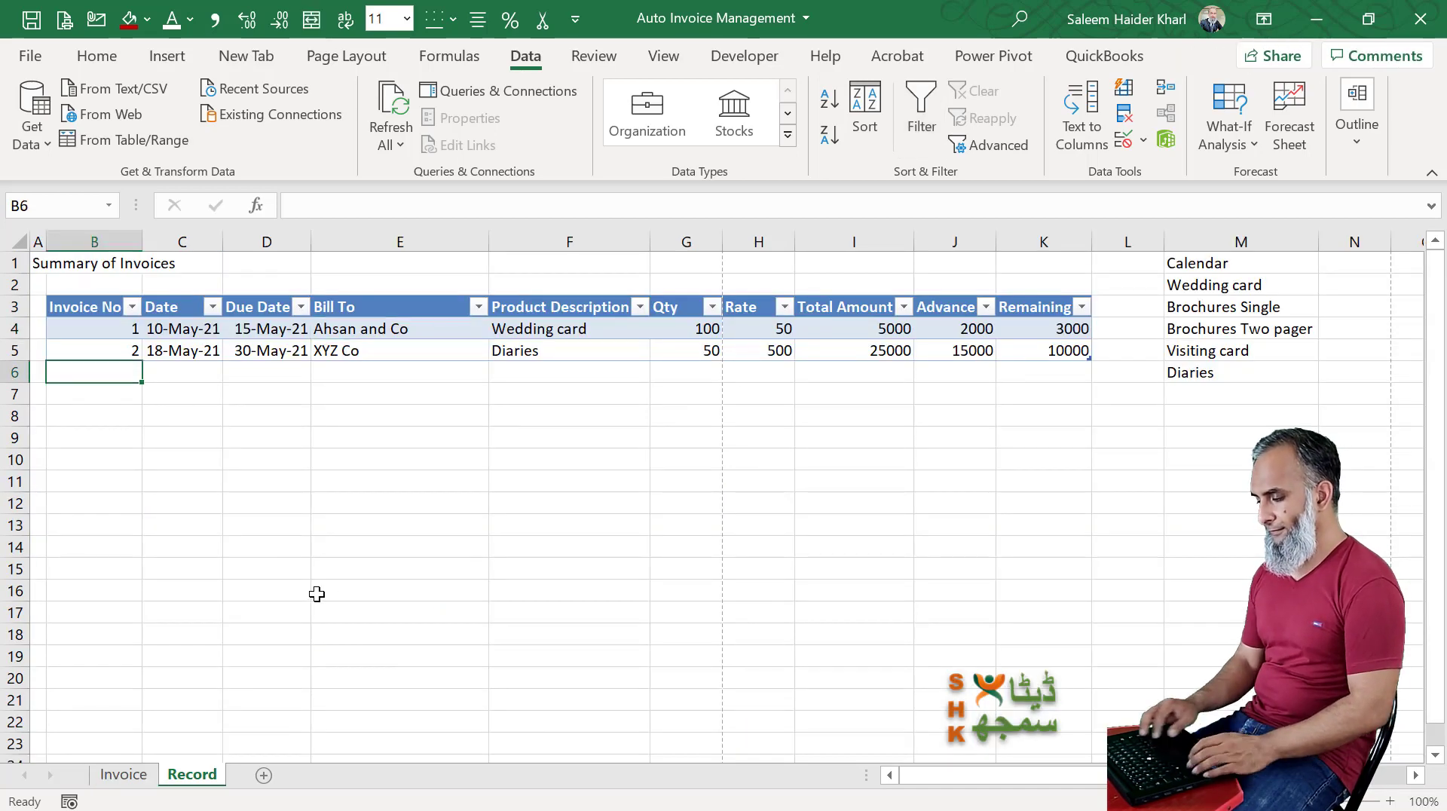
text(3)
key(Tab)
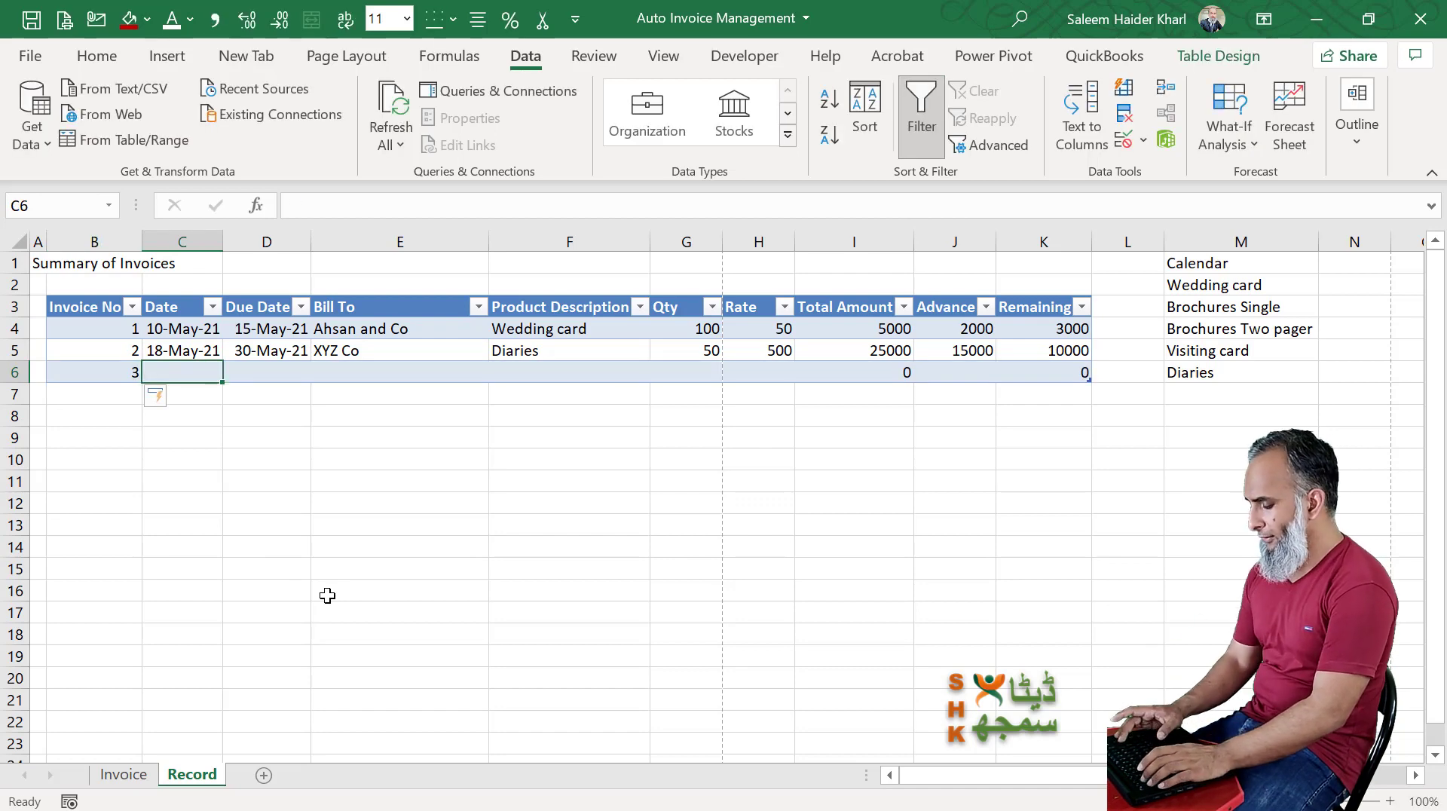
text(1-6)
key(Tab)
text(15-)
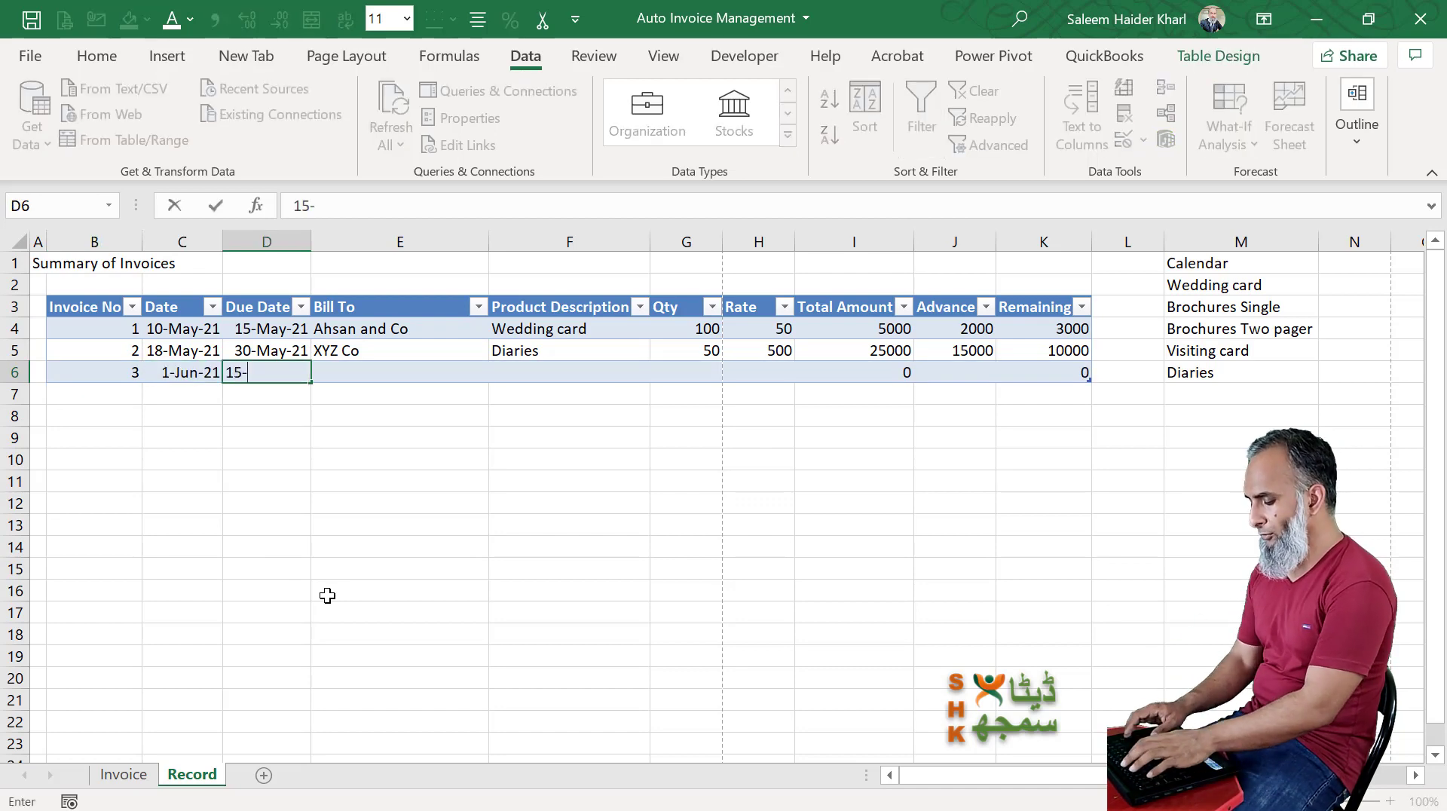
text(6)
key(Tab)
text(ABC Co)
key(Tab)
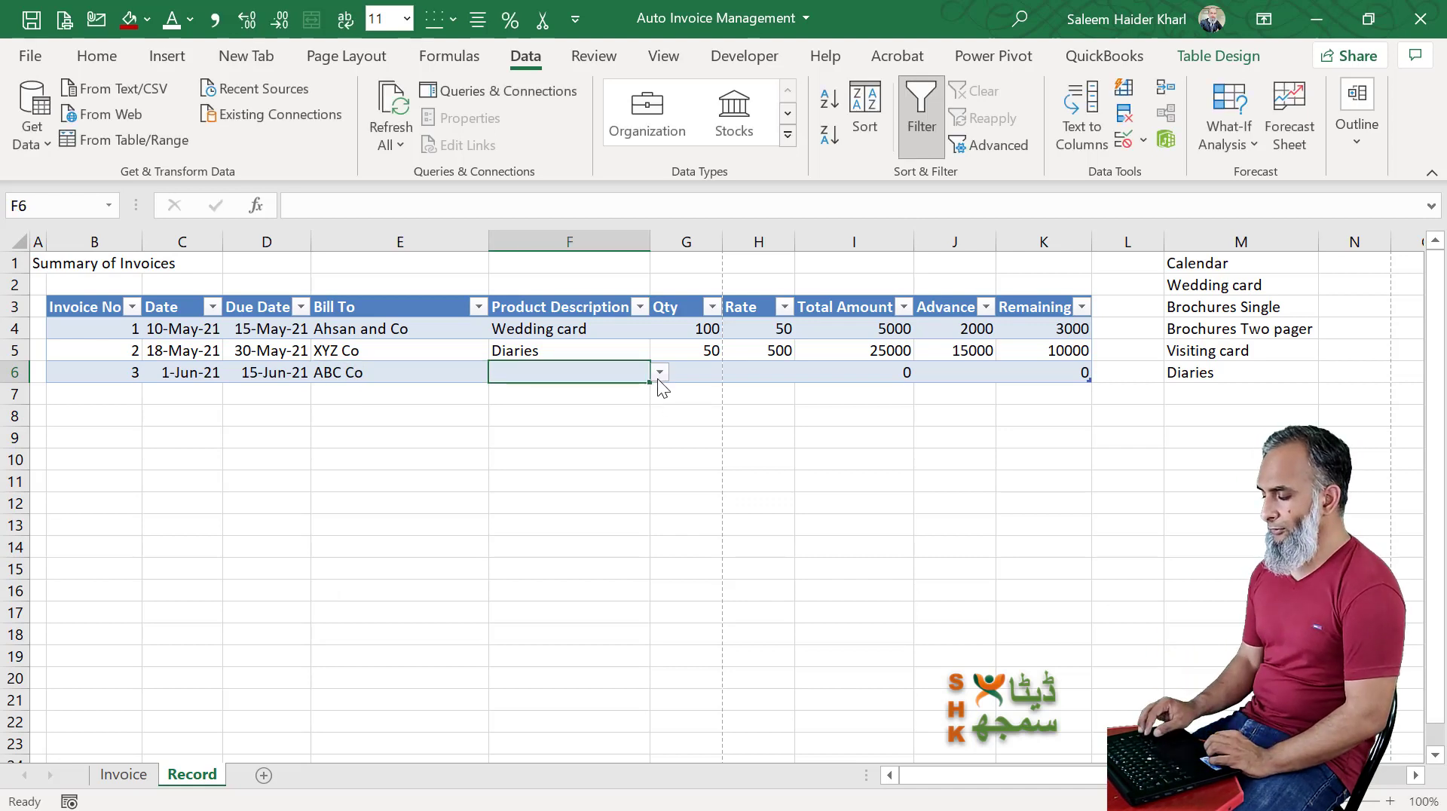
- Give invoice 3 product Brochures Single, quantity 5000, rate 10 and advance 25000
key(Down)
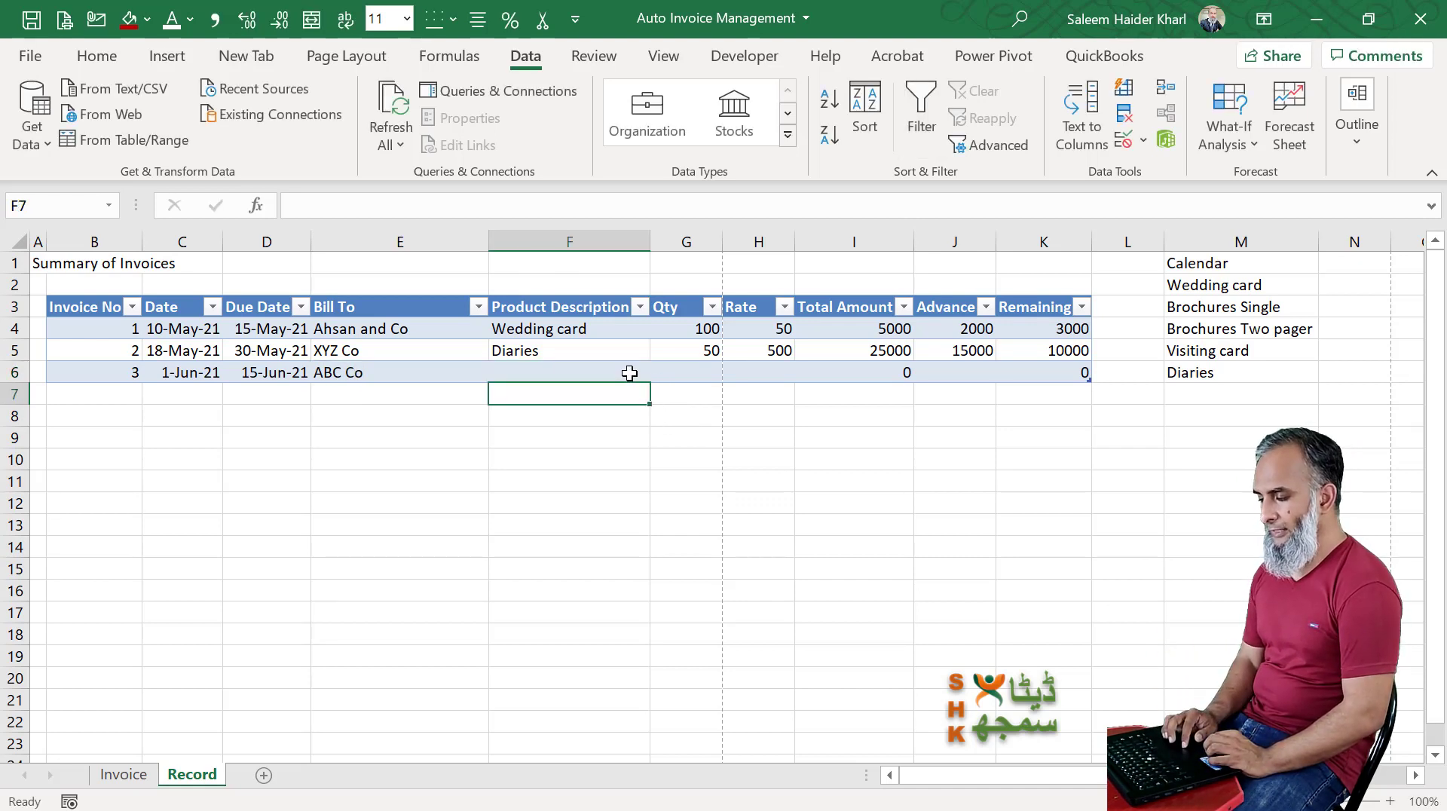
click(629, 373)
click(662, 373)
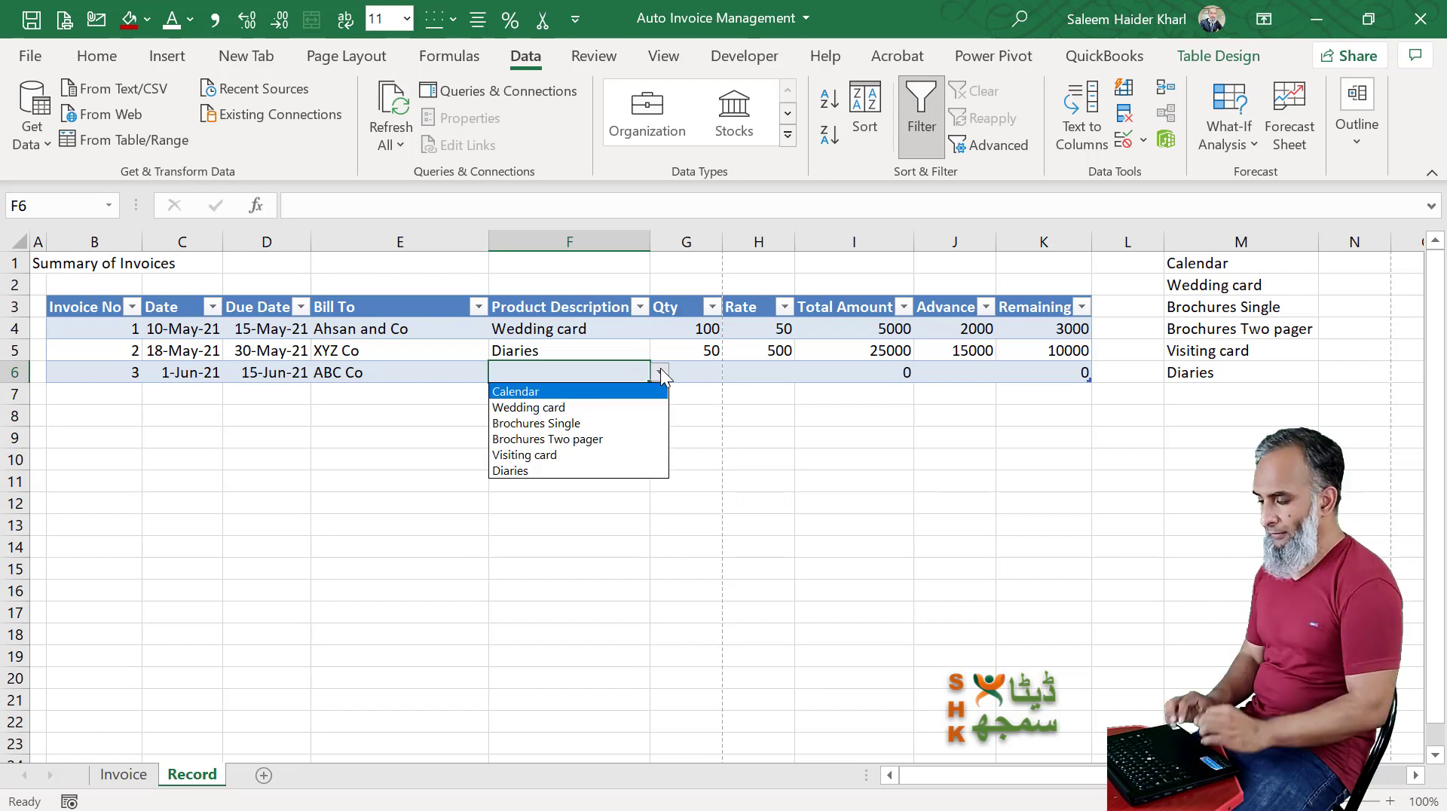
key(Down)
key(Down)
key(Return)
key(Tab)
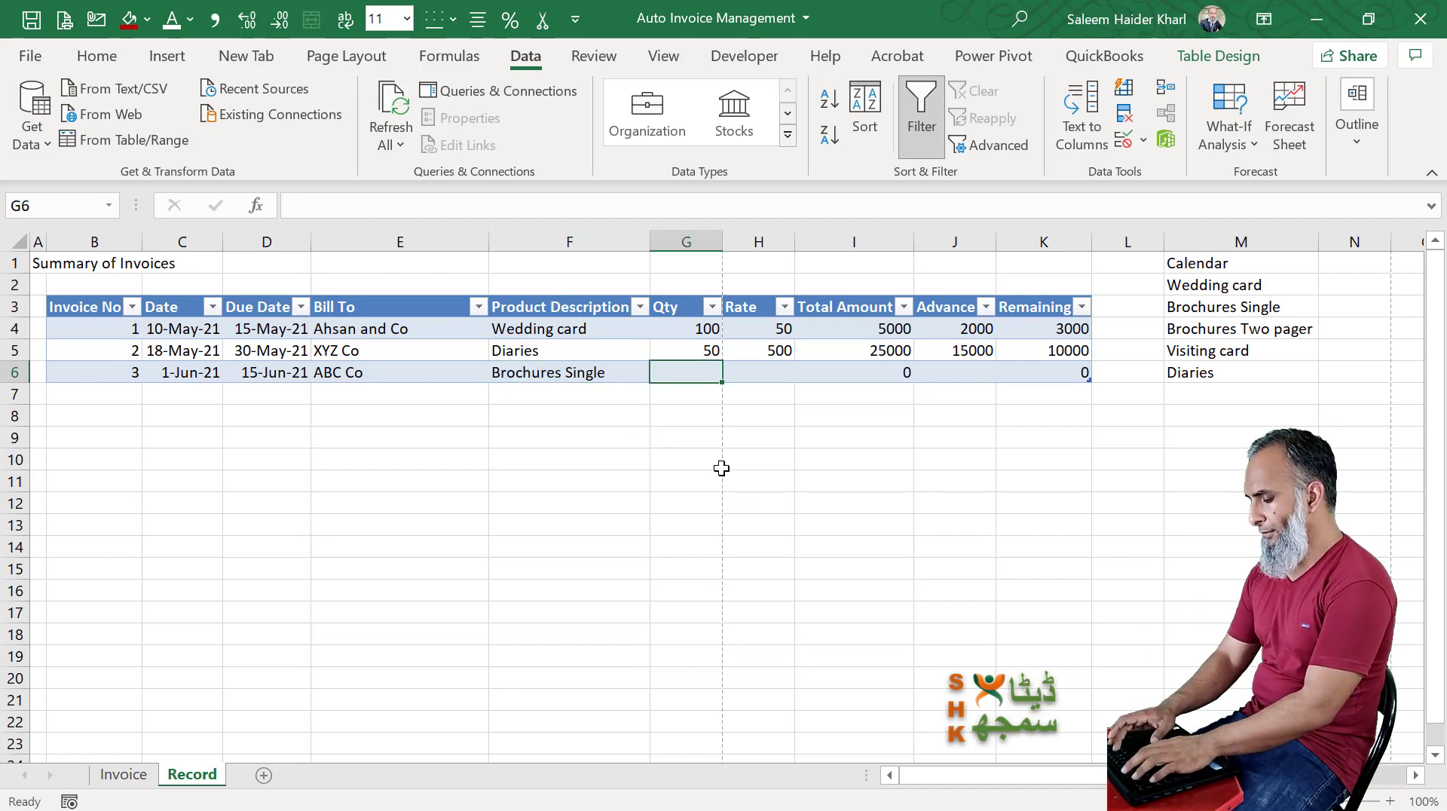
text(5000)
key(Tab)
text(10)
key(Tab)
key(Tab)
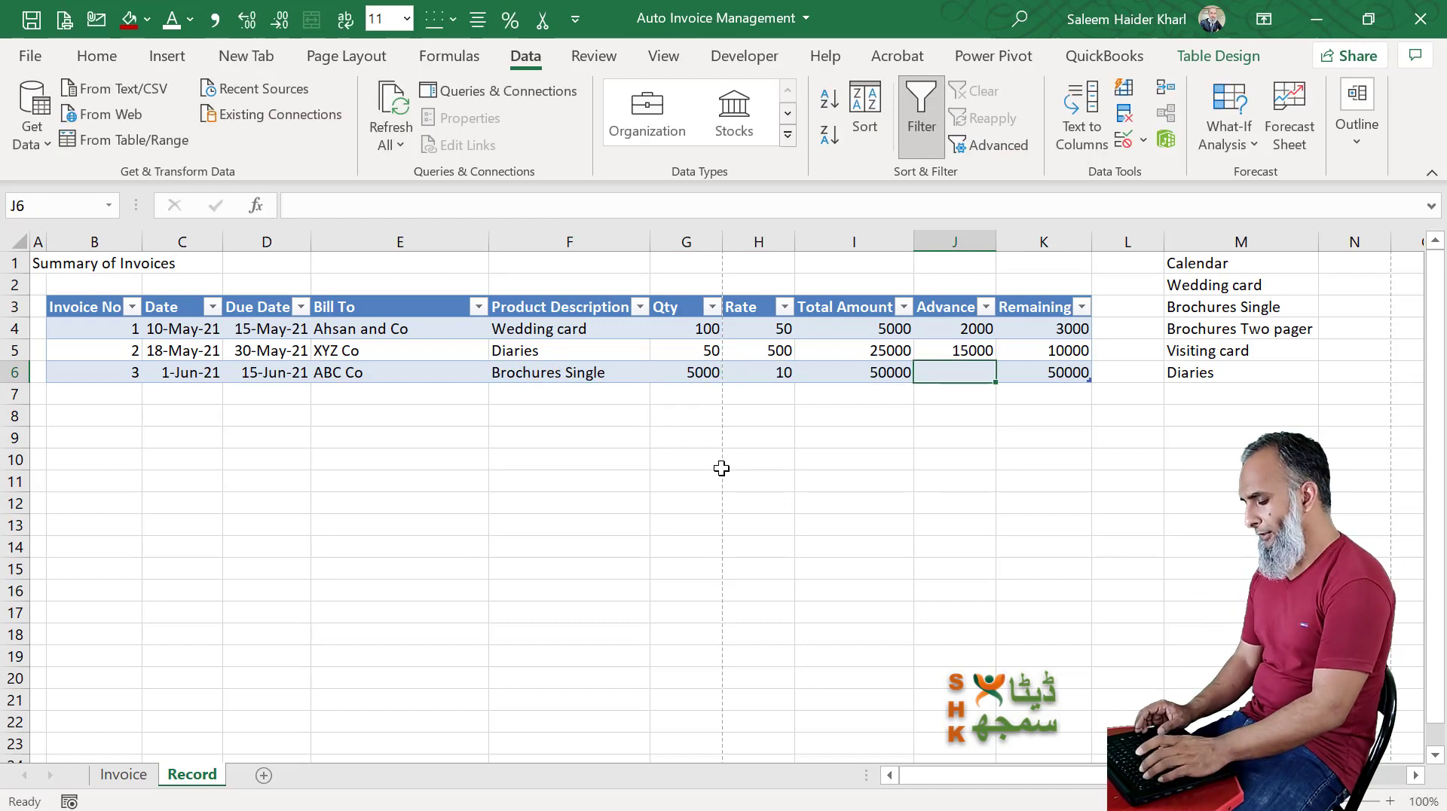
text(25000)
key(ctrl+Return)
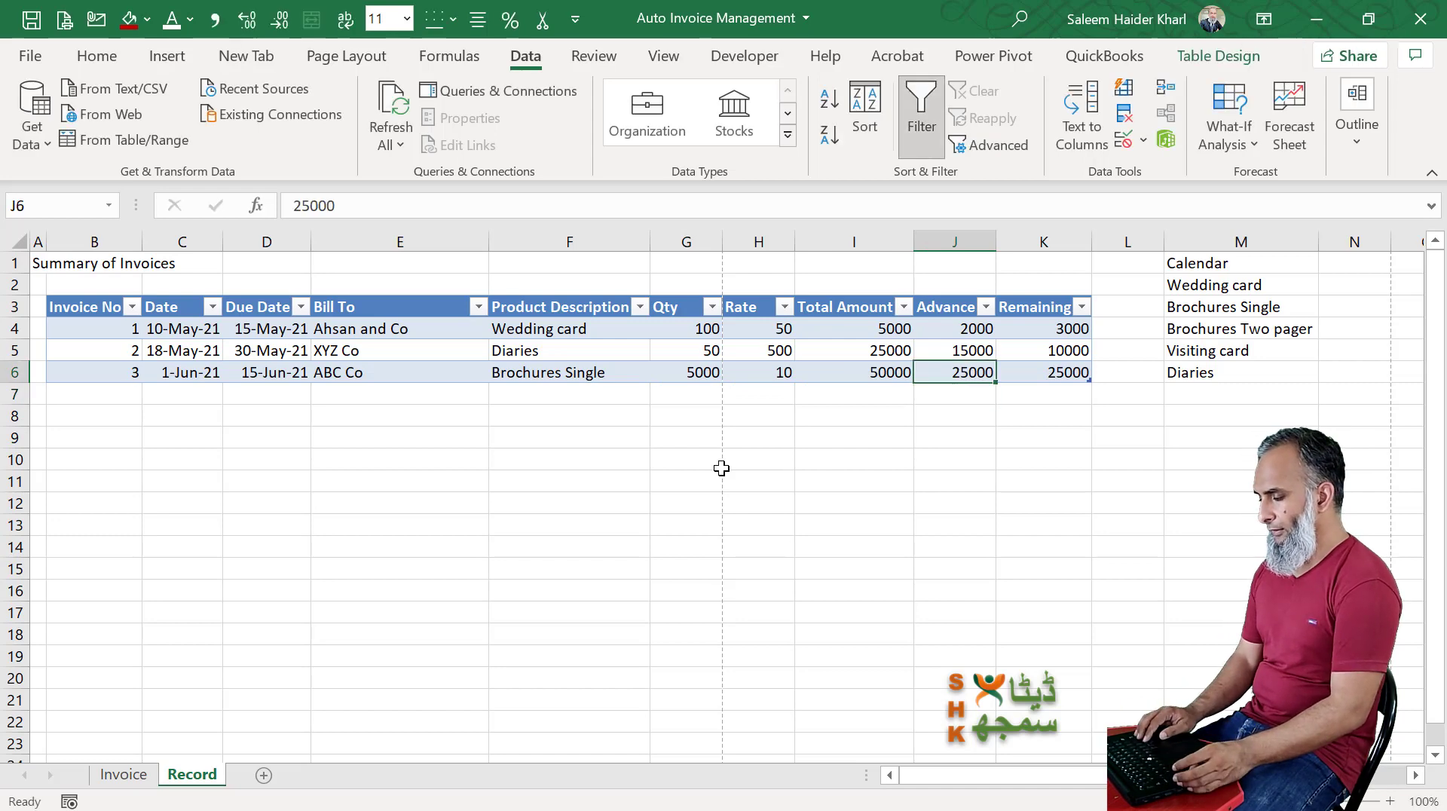
key(ctrl+Page_Up)
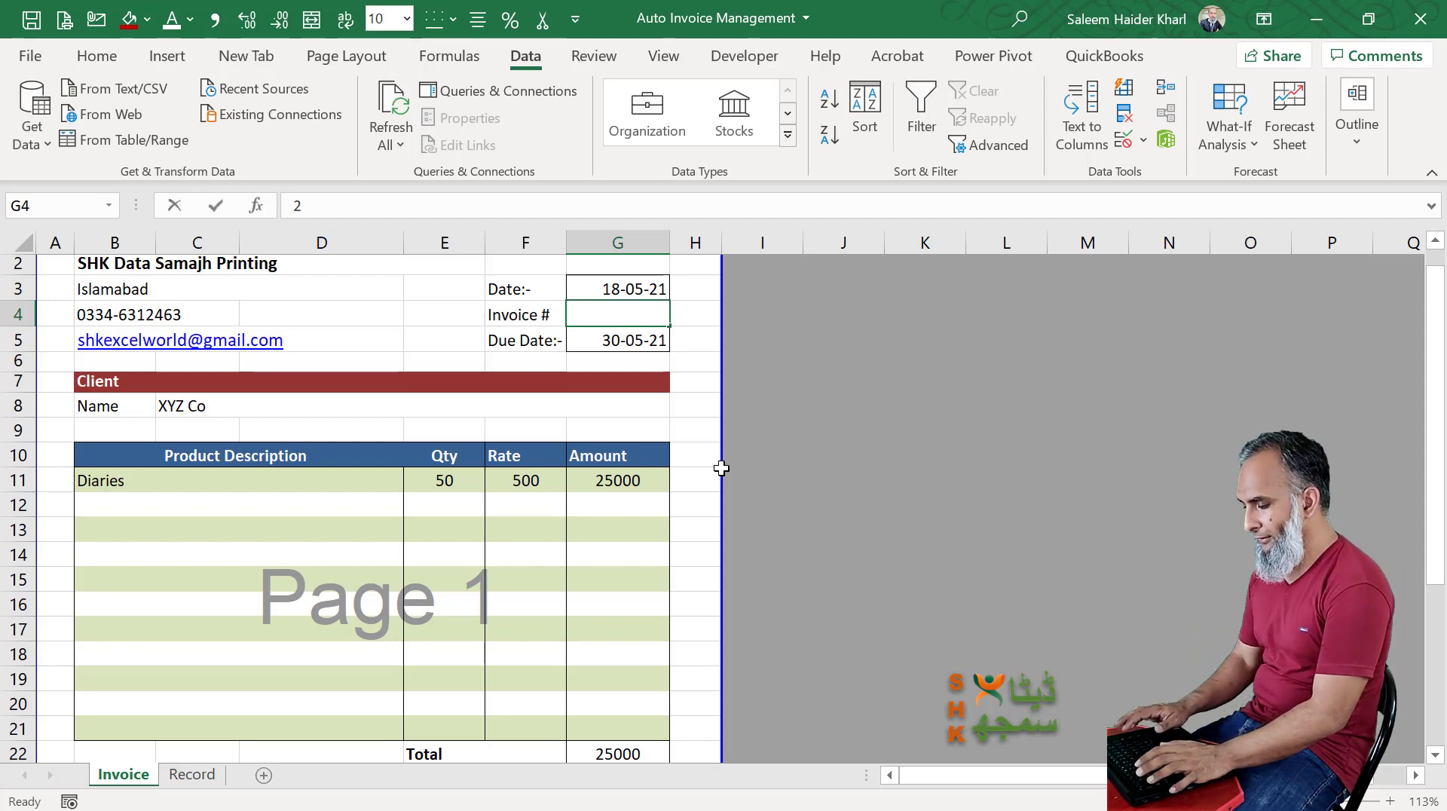
- Set Invoice # to 3 and check ABC Co's totals: 50000 total, 25000 remaining
text(3)
key(Return)
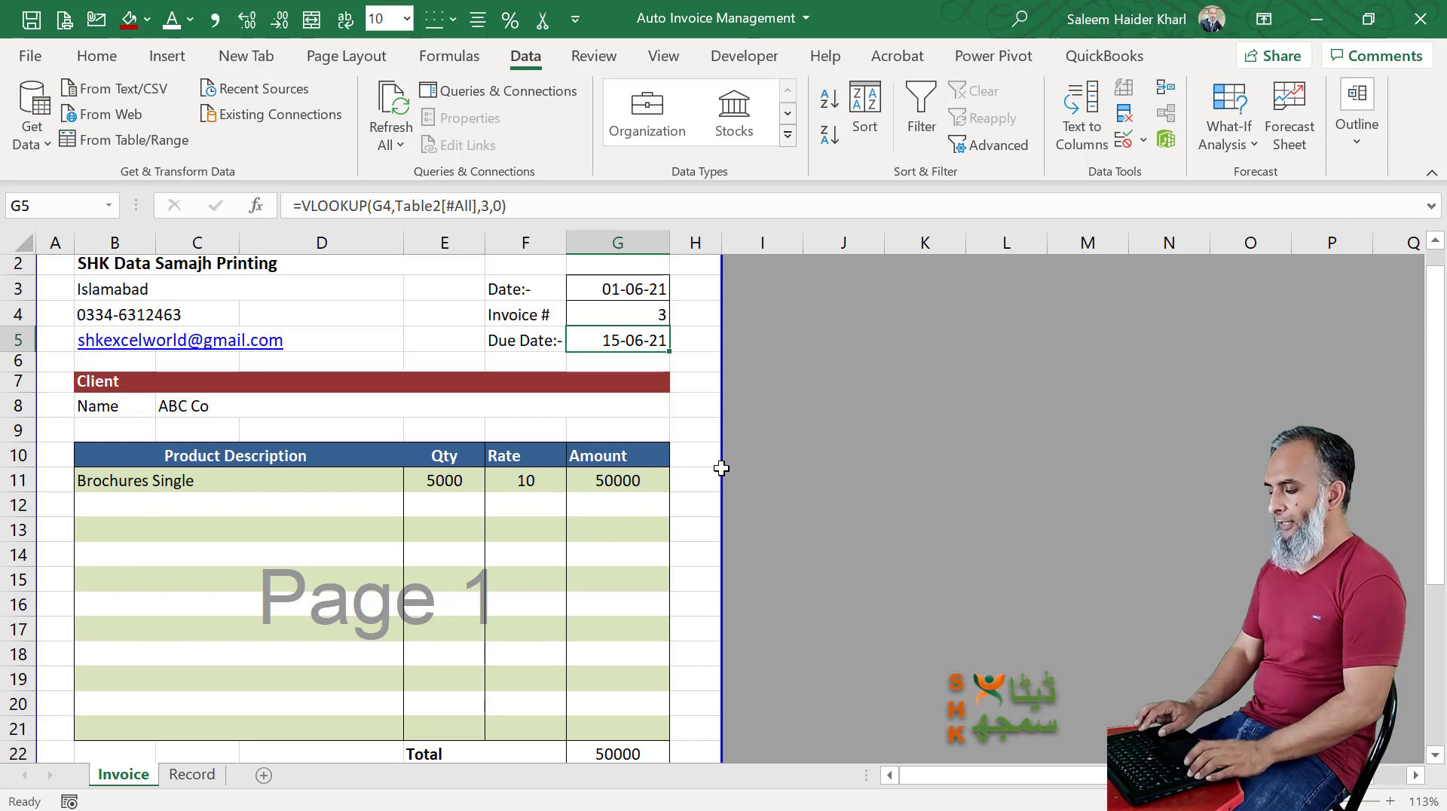
key(ctrl+Page_Down)
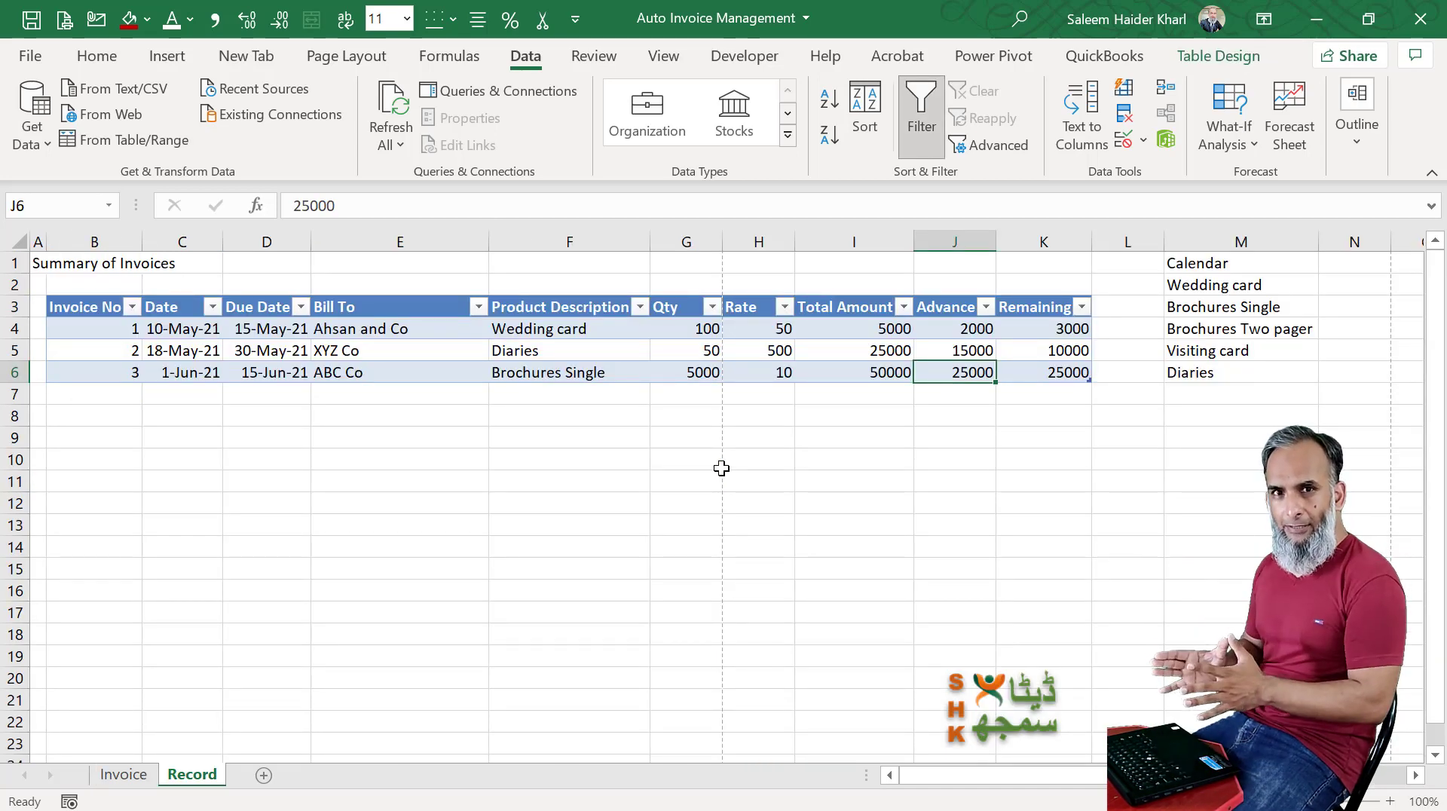
key(ctrl+Page_Up)
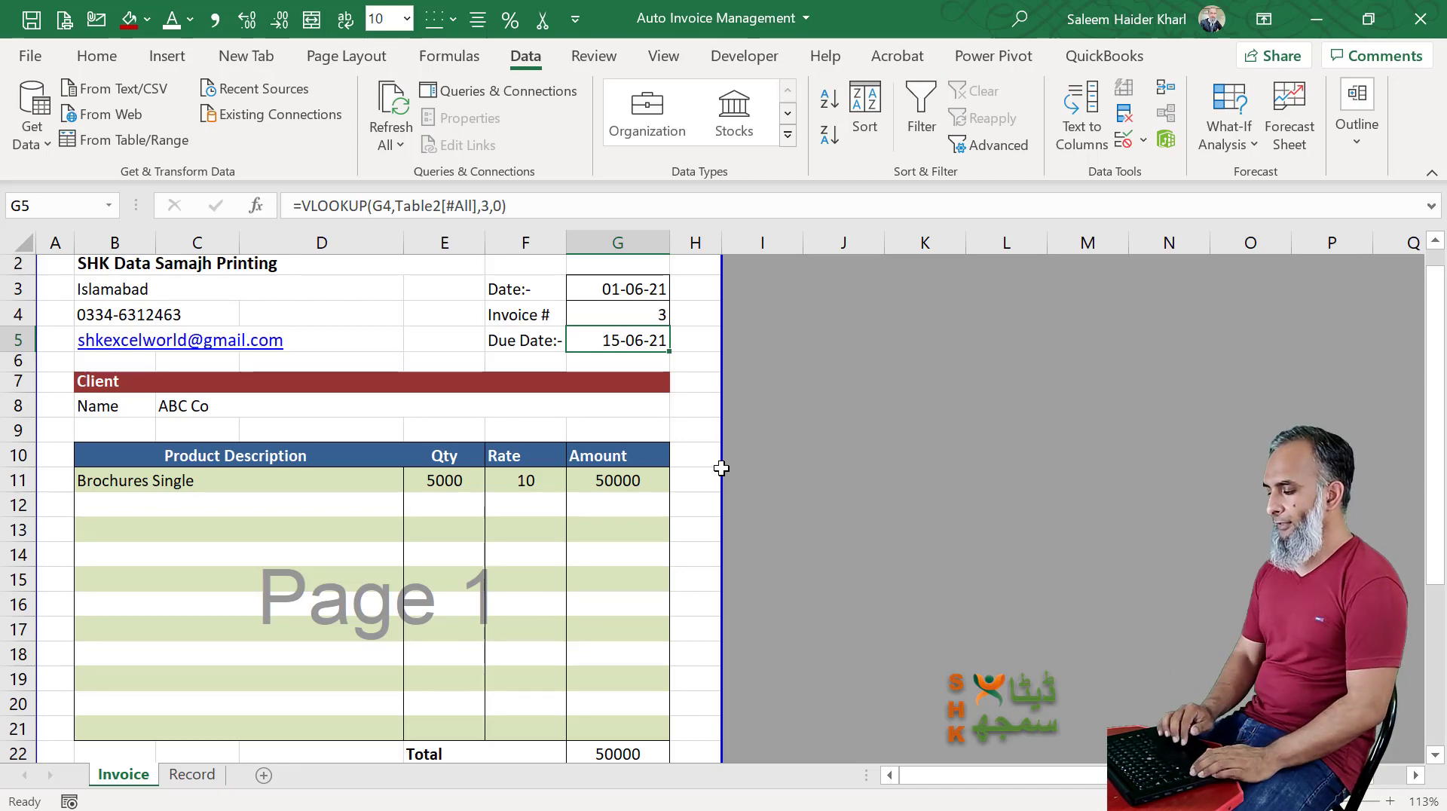
scroll(533, 526, down, 2)
scroll(528, 532, down, 1)
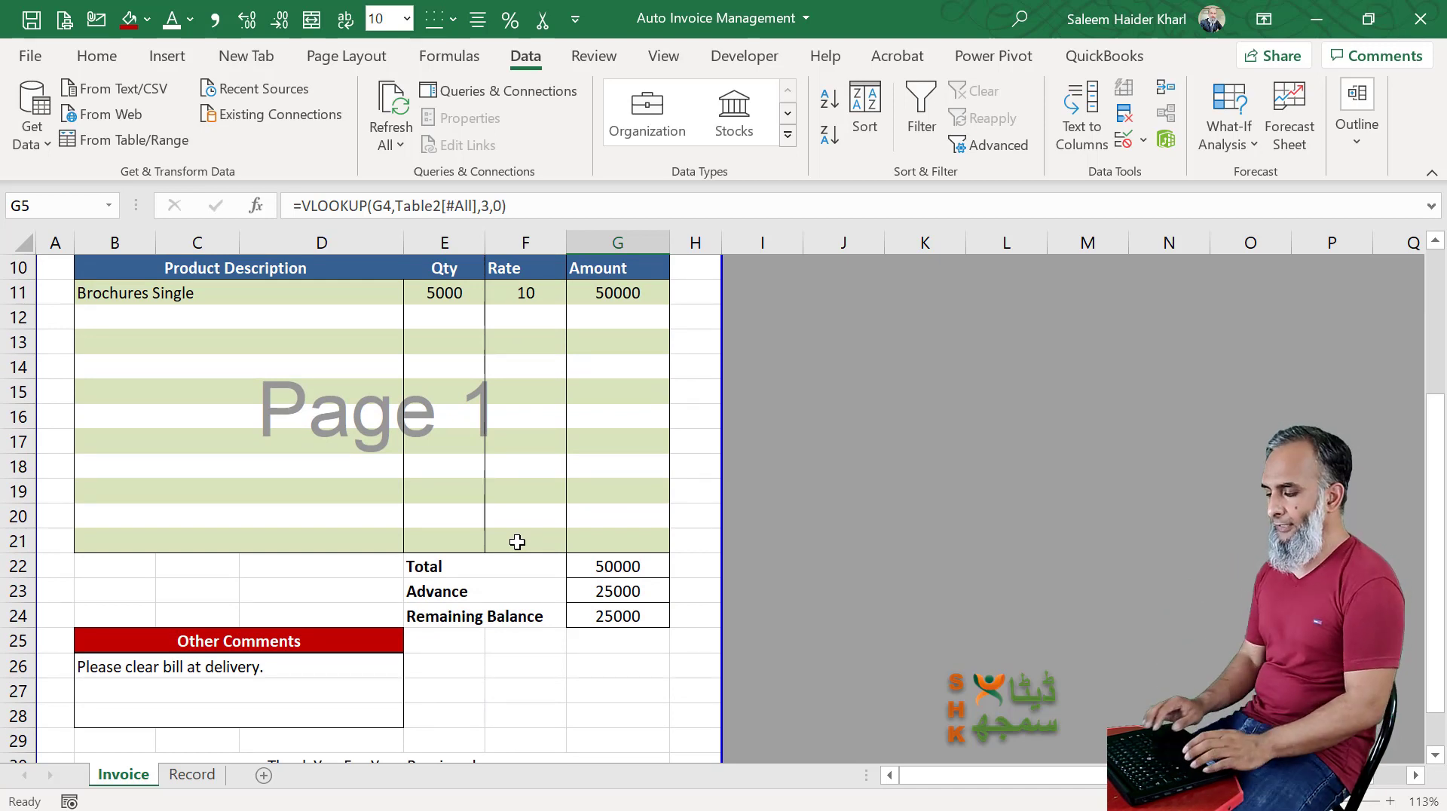
scroll(517, 542, up, 3)
key(ctrl+Page_Down)
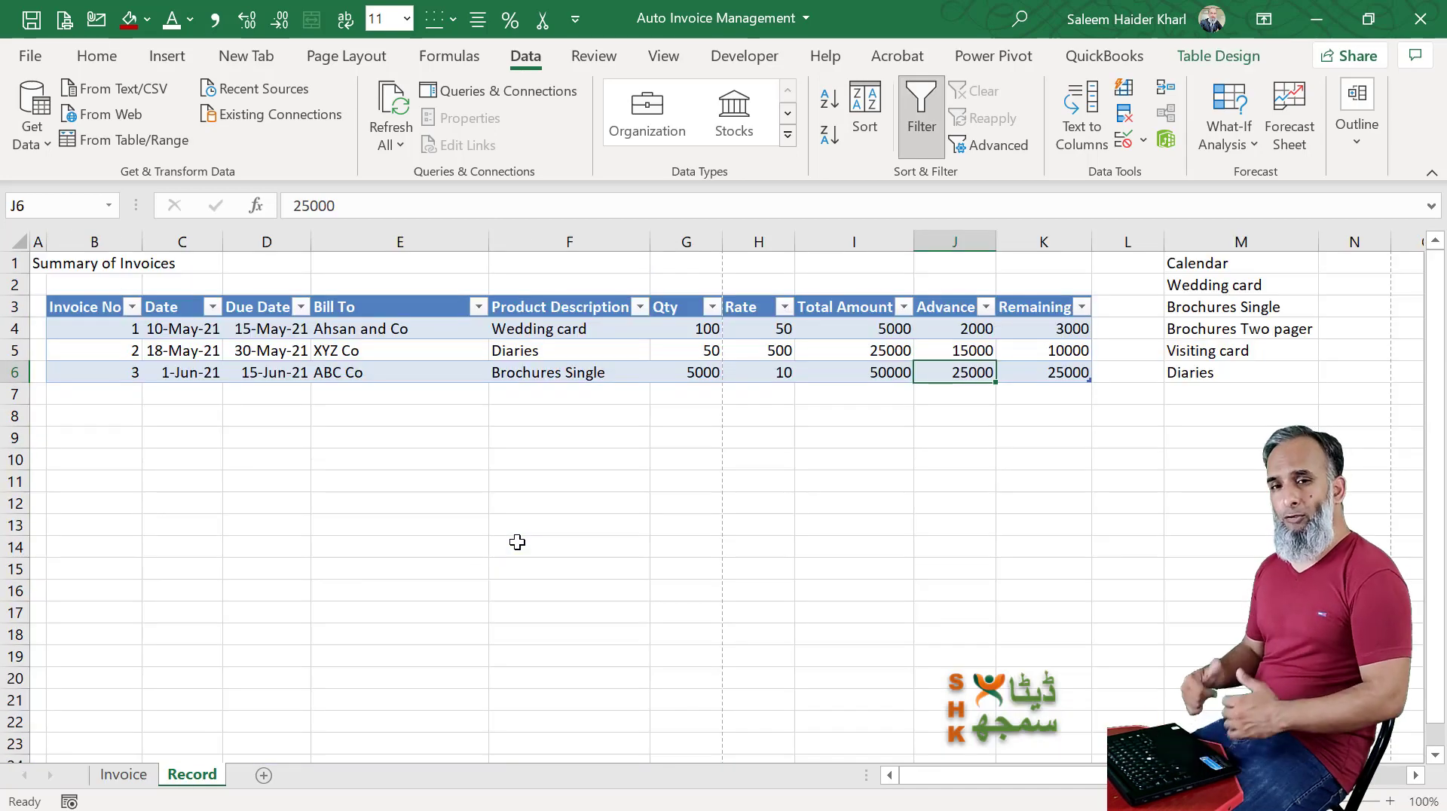
click(573, 349)
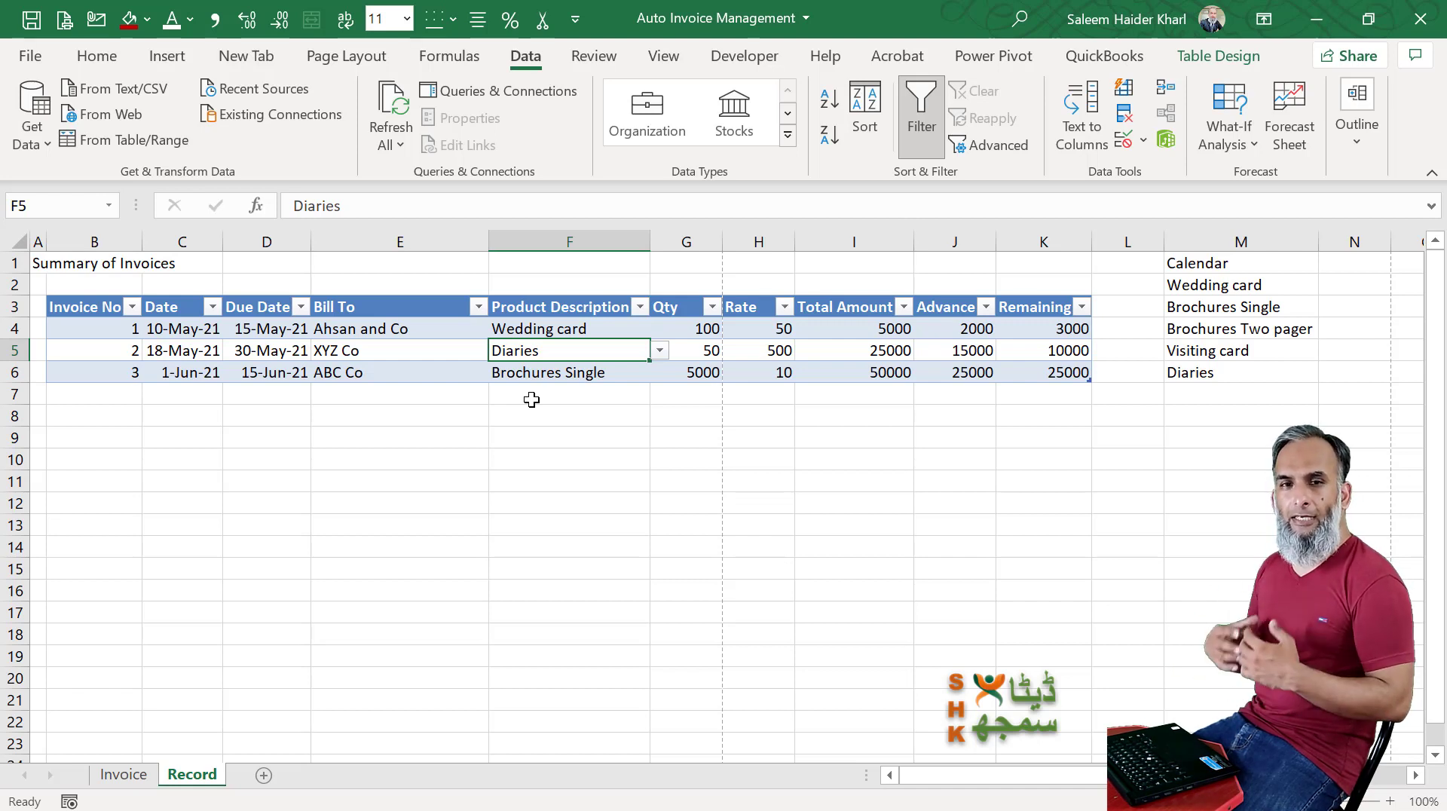
click(87, 392)
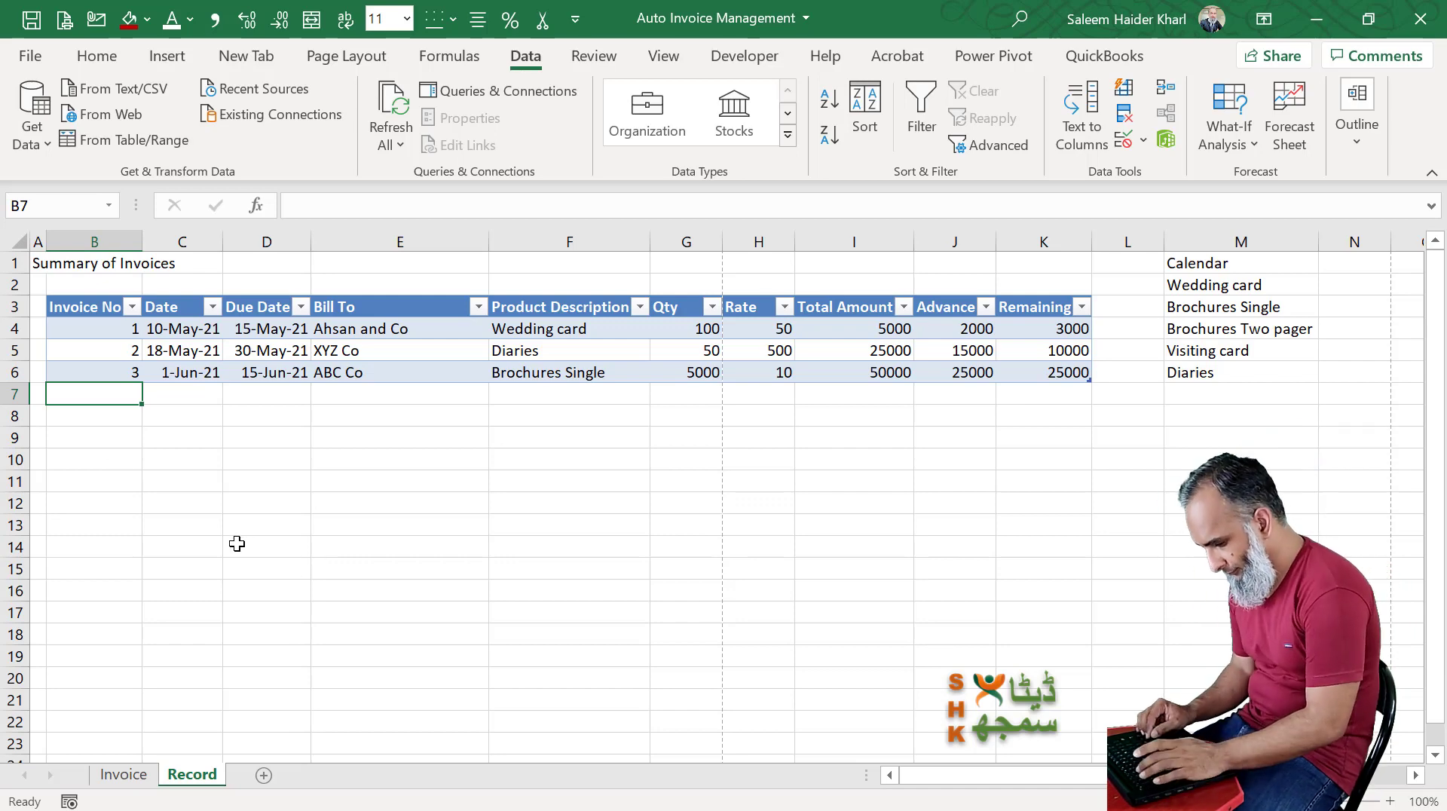
- Start invoice 4 dated 10-6, due 12-6, with the client's name
text(4)
key(Tab)
text(1)
key(BackSpace)
key(BackSpace)
text(0-6)
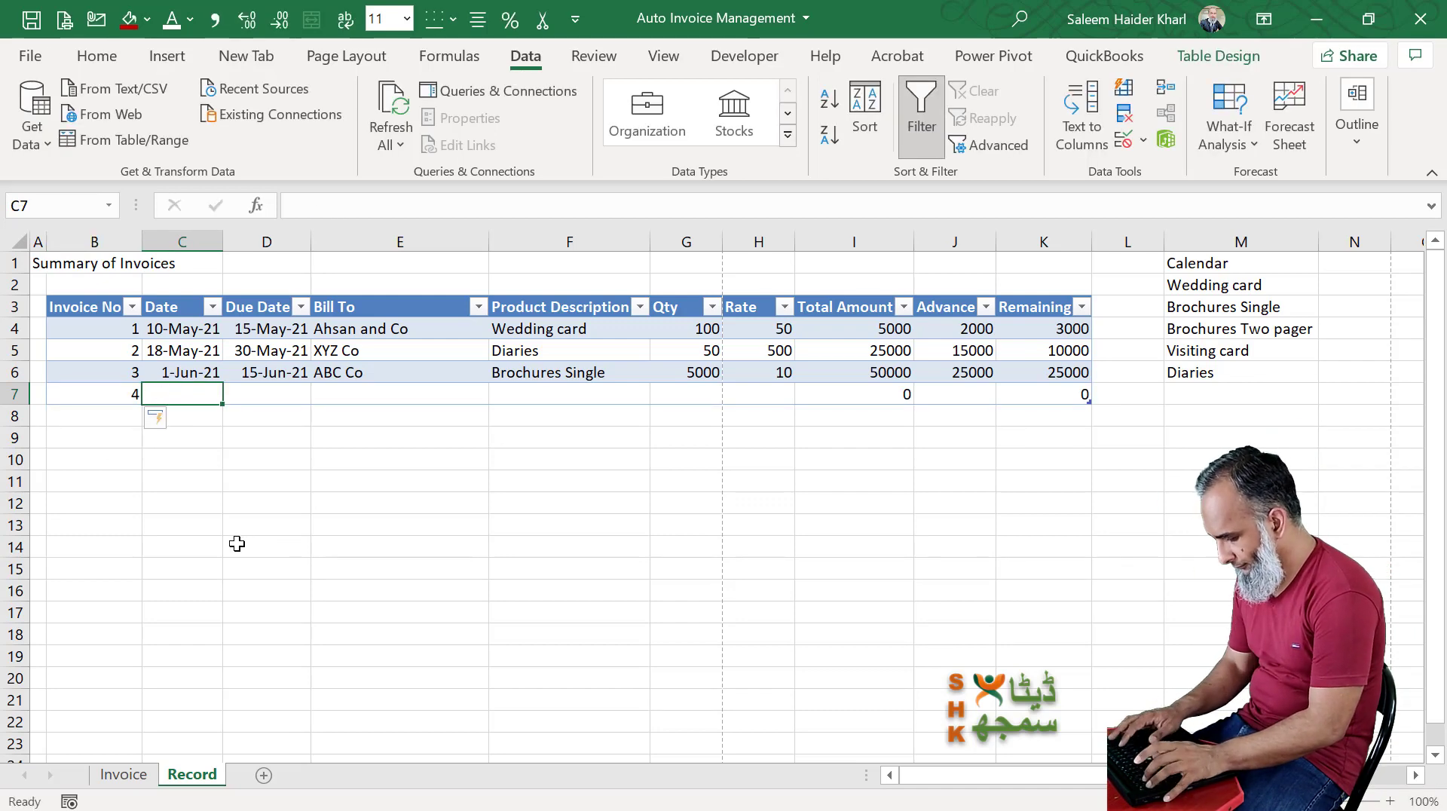
key(Tab)
text(12-6)
key(Tab)
text(Sohail)
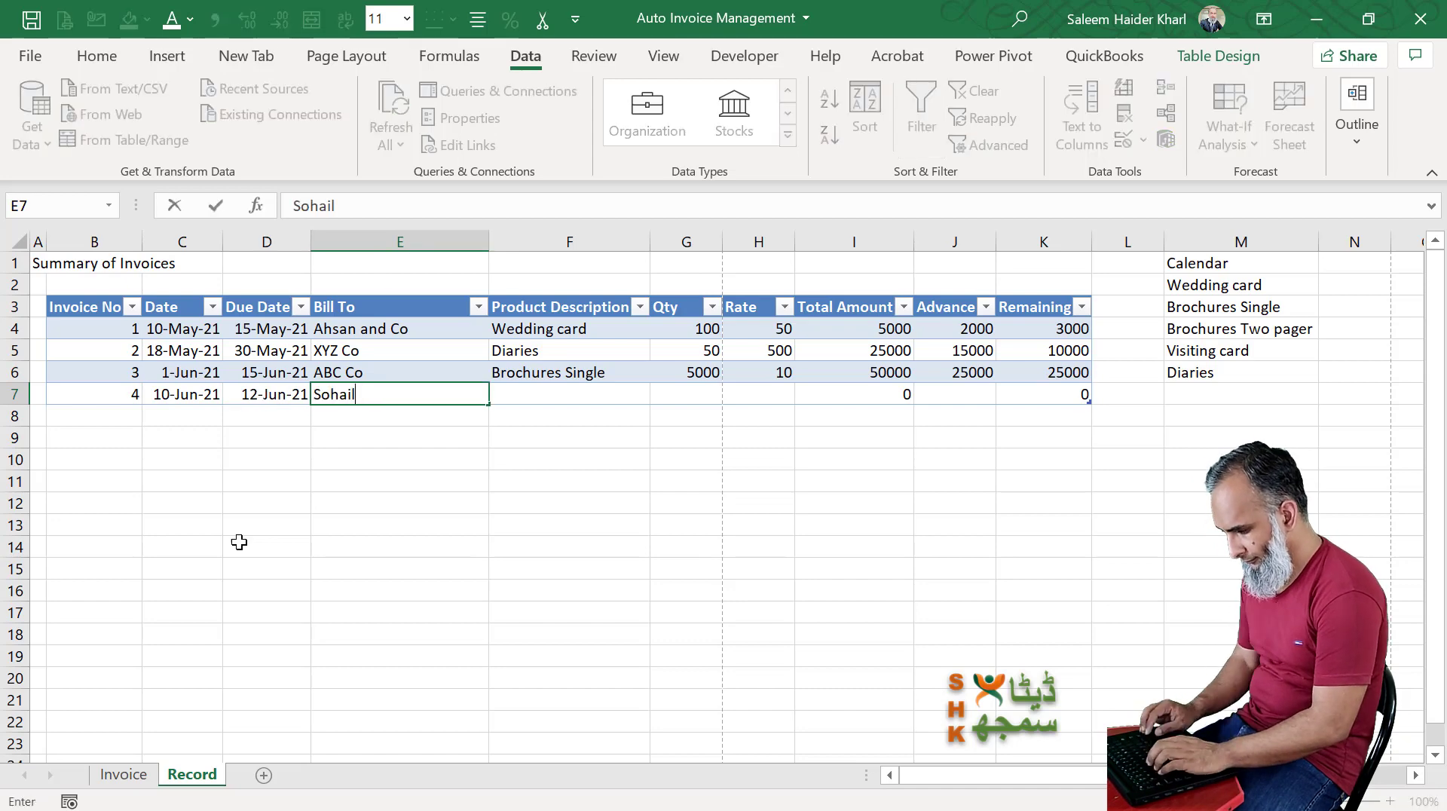
key(Tab)
- Give invoice 4 product Brochures Two pager, rate 15 and zero advance
click(659, 394)
click(543, 445)
key(Tab)
text(20015)
key(Tab)
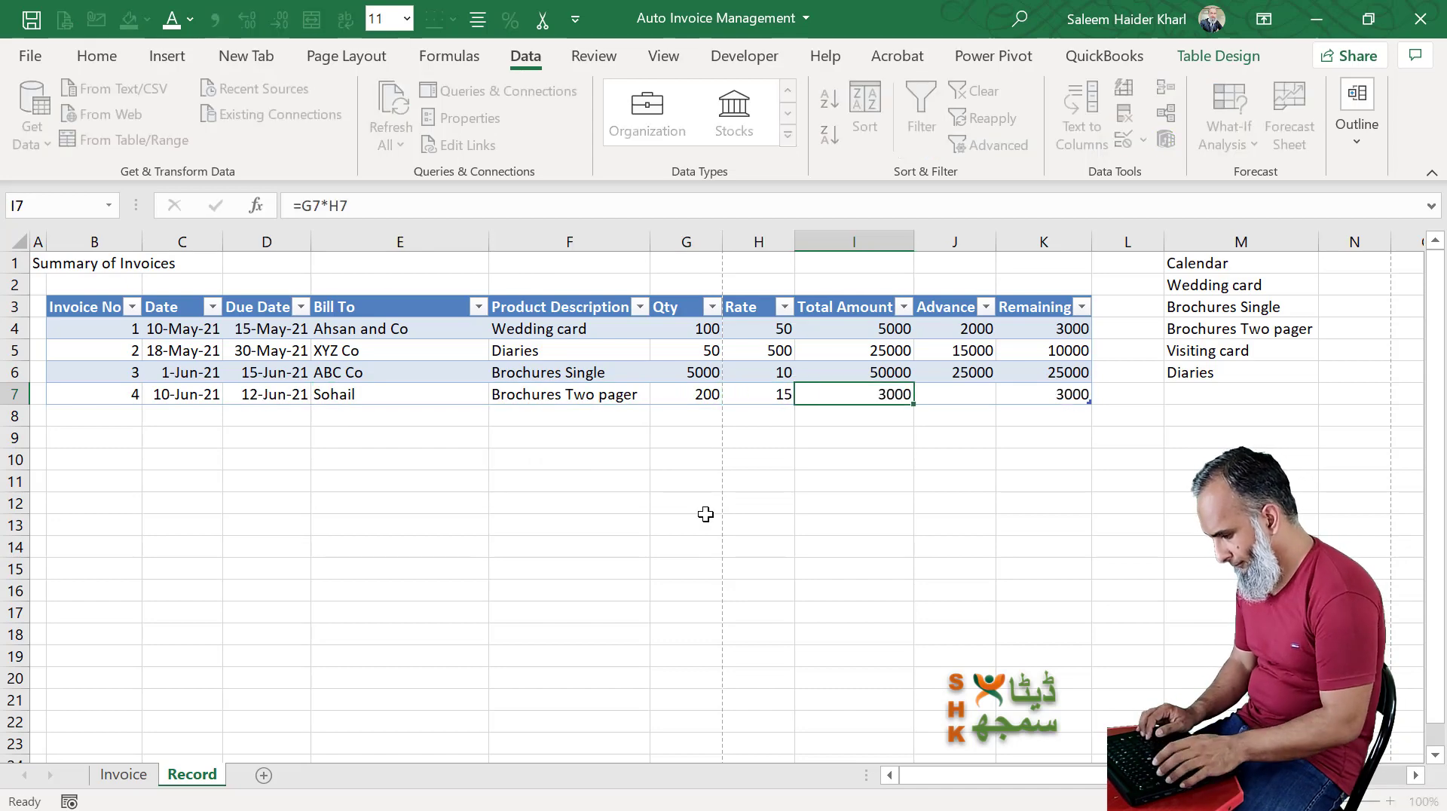
key(Tab)
text(0)
key(Tab)
key(Tab)
- Enter invoice 5 dated 12-6-21, due 16-6-21, for client Akr associates
text(5)
key(Tab)
text(3-4-21)
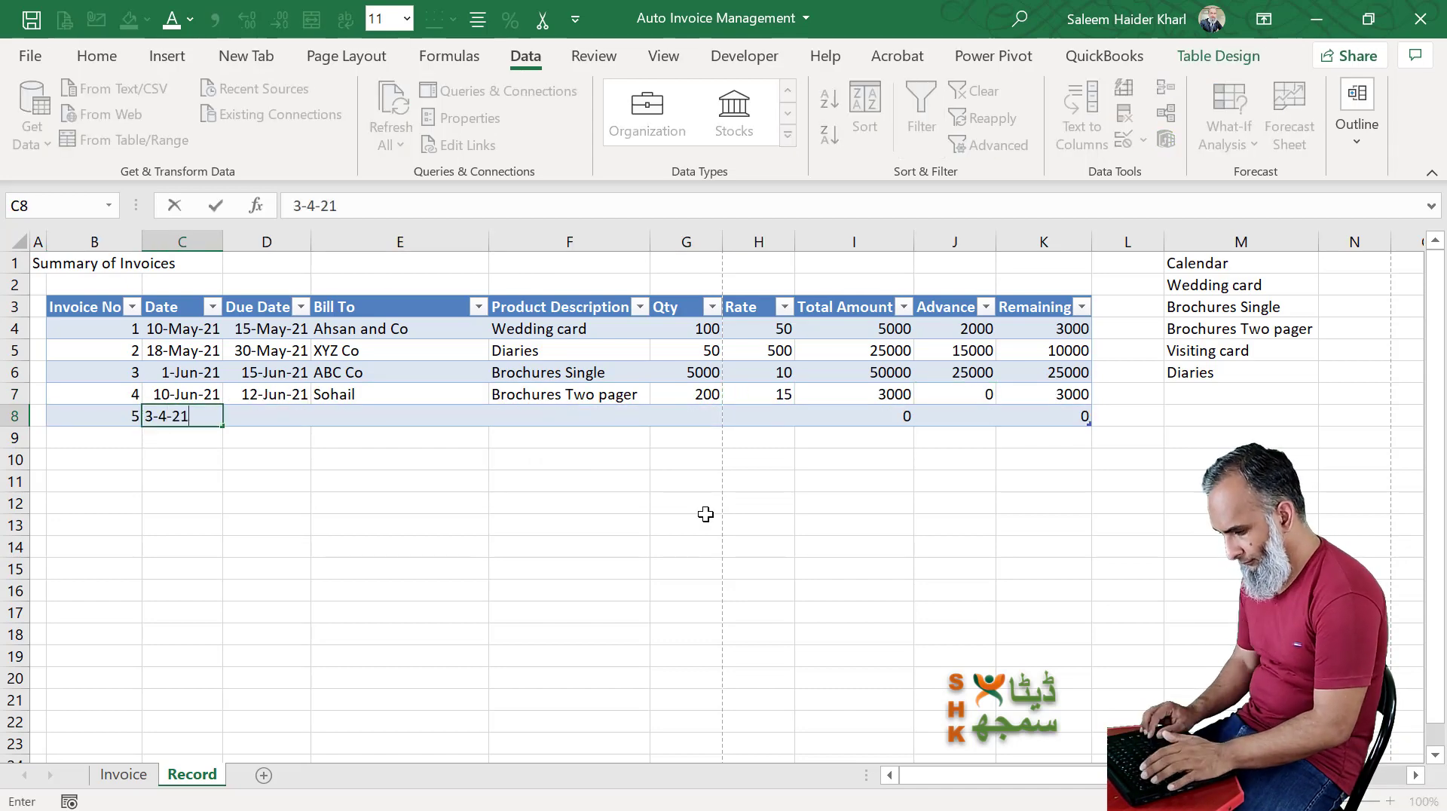
key(ctrl+Return)
text(12-6-)
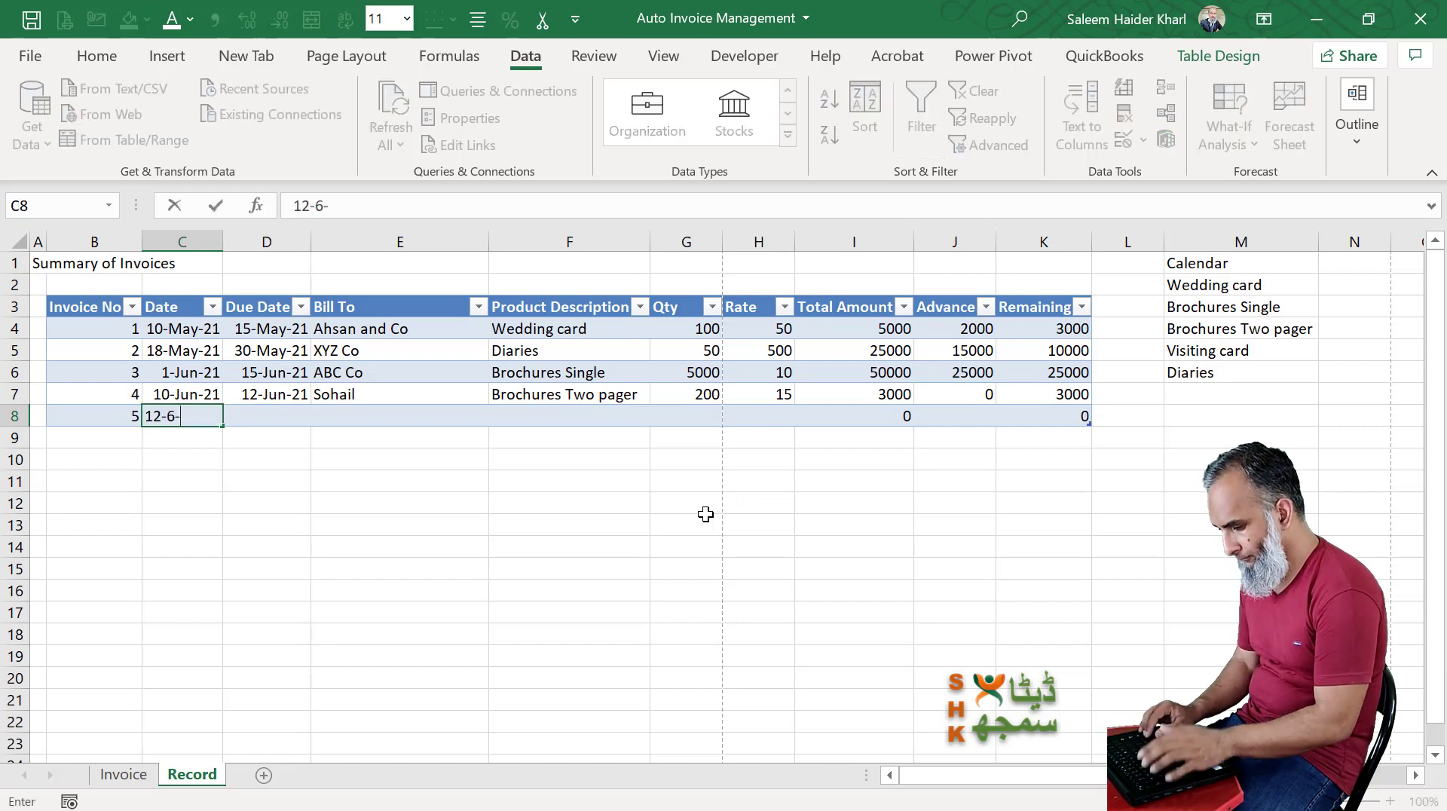
text(21)
key(Tab)
text(16-6-21)
key(Tab)
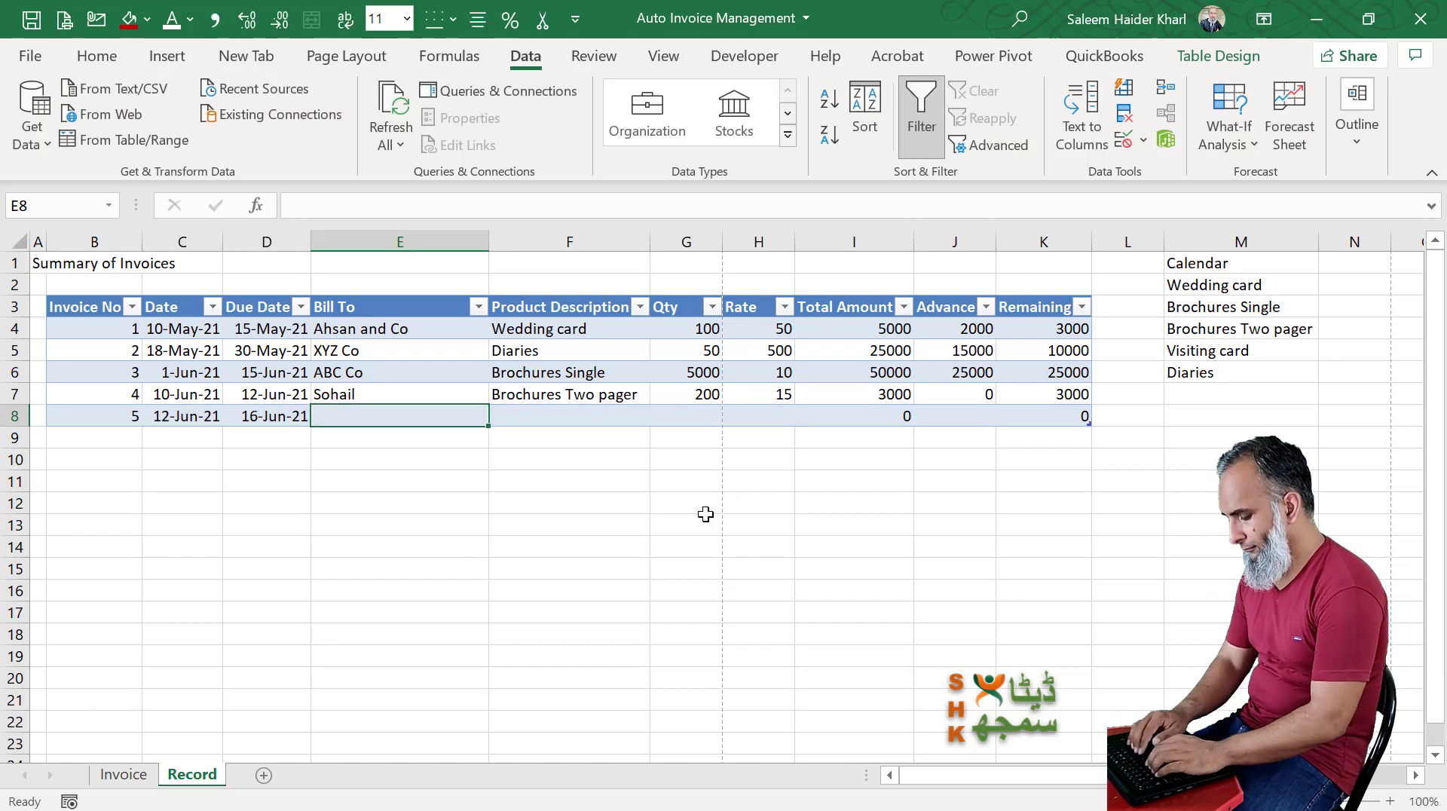
text(Akr associates)
key(Tab)
- Give invoice 5 product Wedding card, quantity 150, rate 100 and advance 5000
click(657, 417)
click(527, 439)
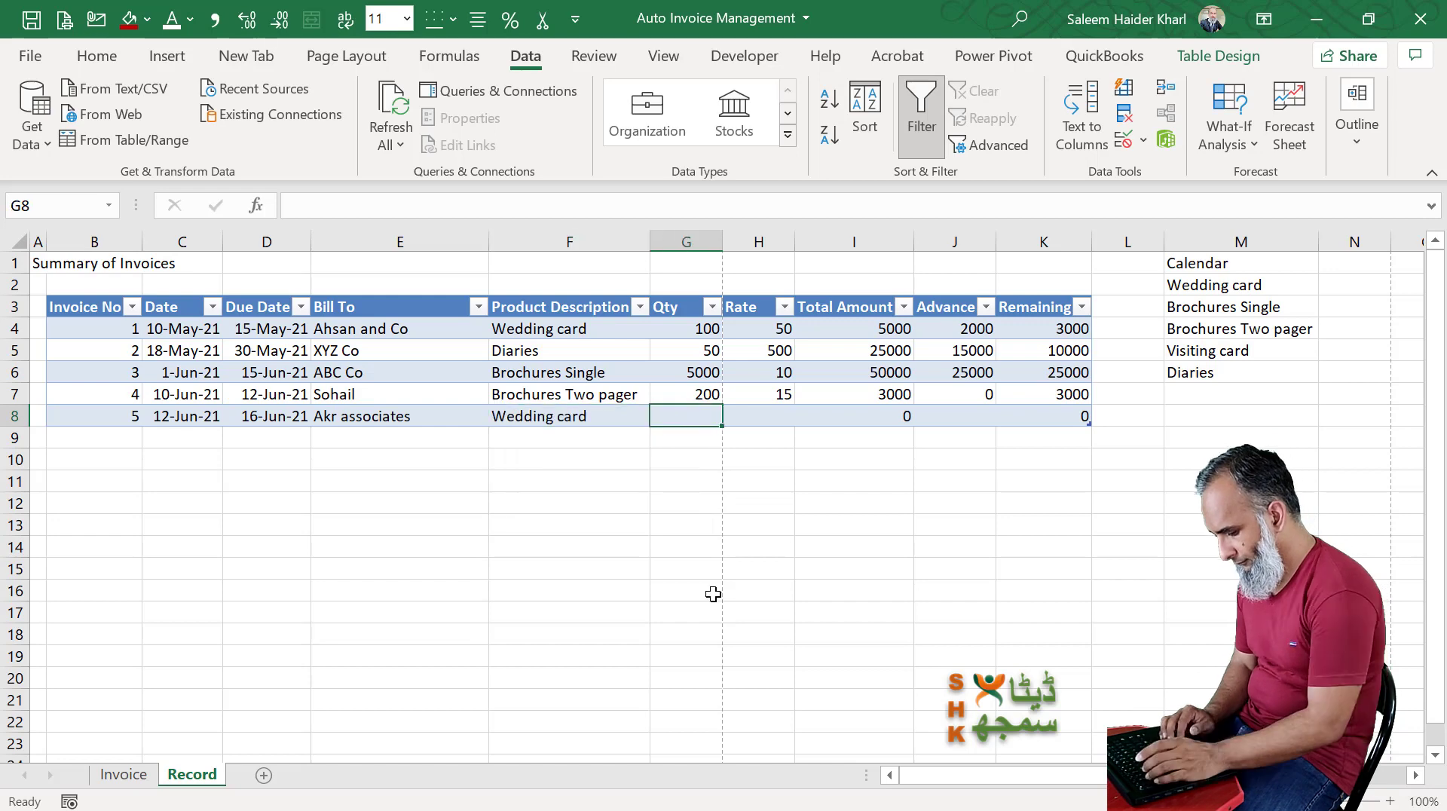
text(150)
key(Tab)
text(100)
key(Tab)
key(Tab)
text(5000)
key(Return)
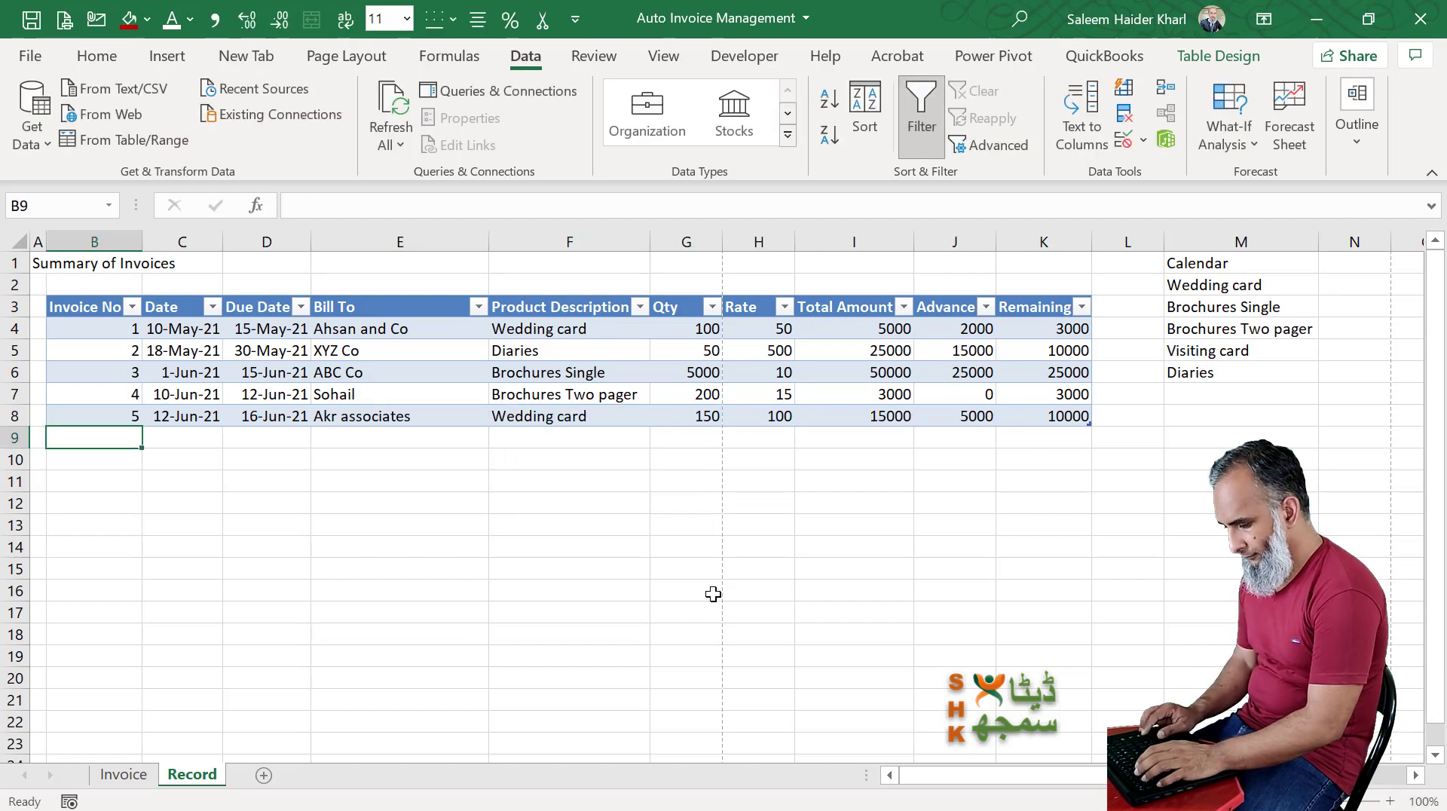
- Enter invoice 6 dated 30-6-21, due 1-7-21, for client ARRRR prints
text(6)
key(Tab)
text(30-6-21)
key(Tab)
text(1-7-21)
key(Tab)
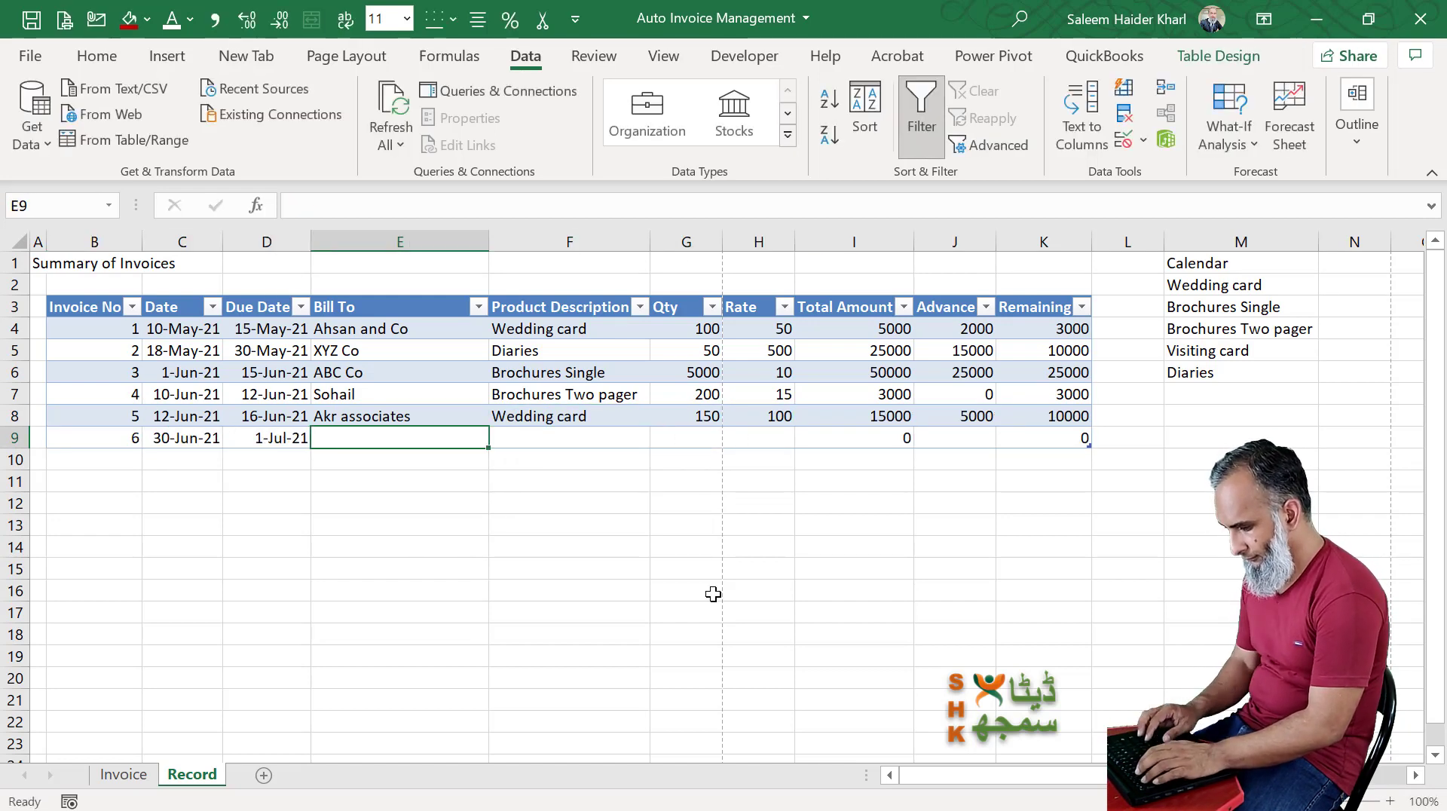
text(ARRRR prints)
key(Tab)
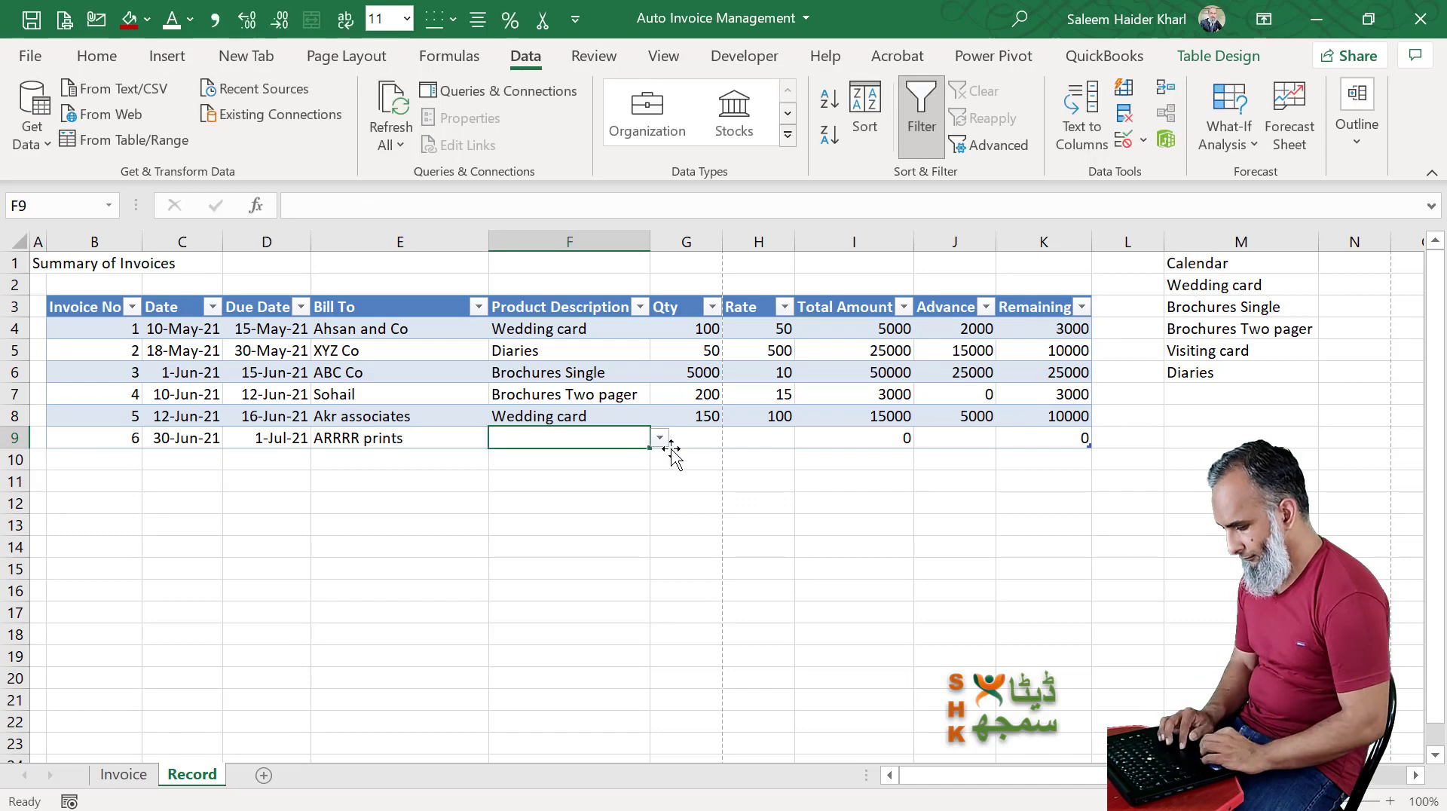
- Give invoice 6 product Diaries, quantity 150, rate 2000 and advance 100000
click(663, 438)
click(520, 533)
key(Tab)
text(150)
key(Tab)
text(2000)
key(Tab)
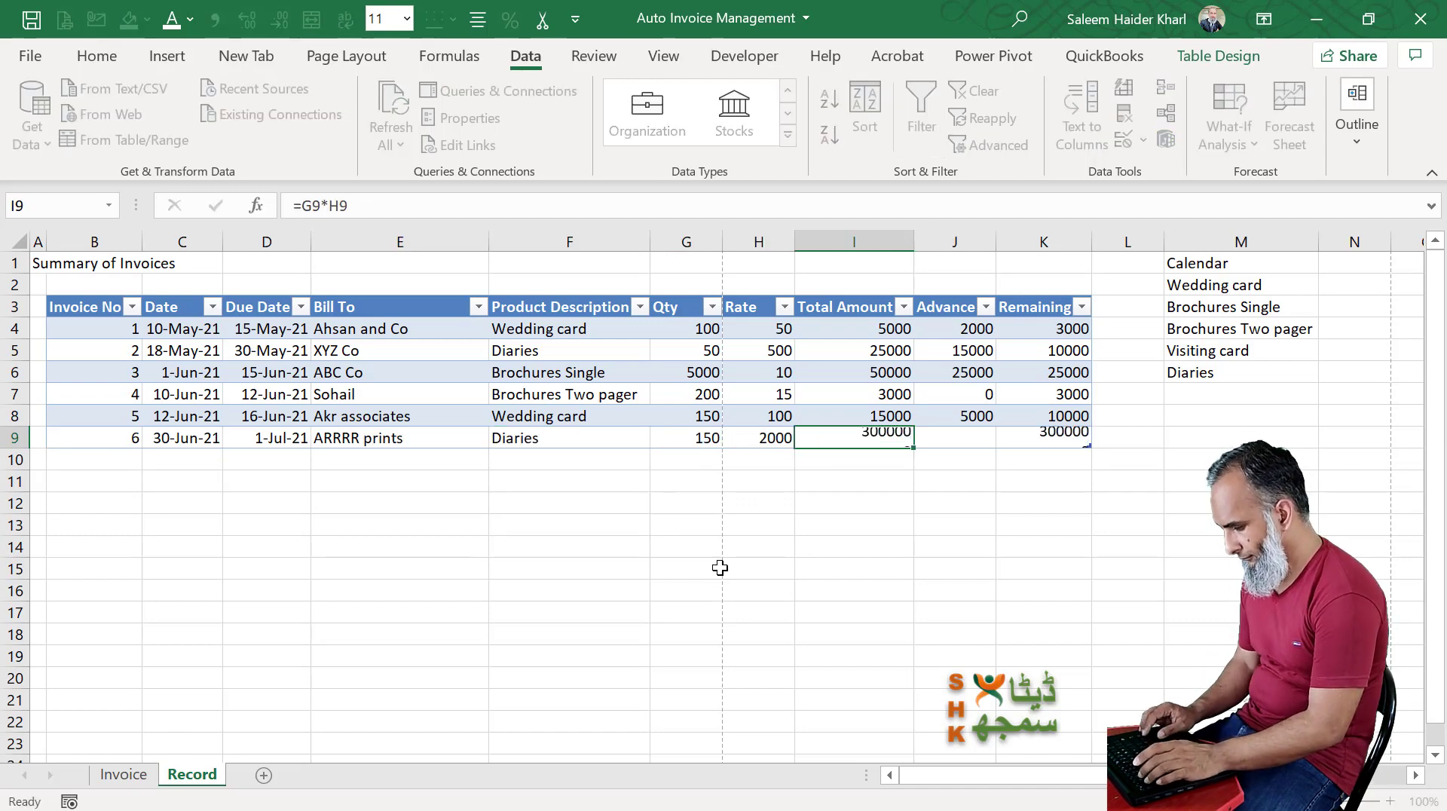
key(Tab)
text(100000)
key(Return)
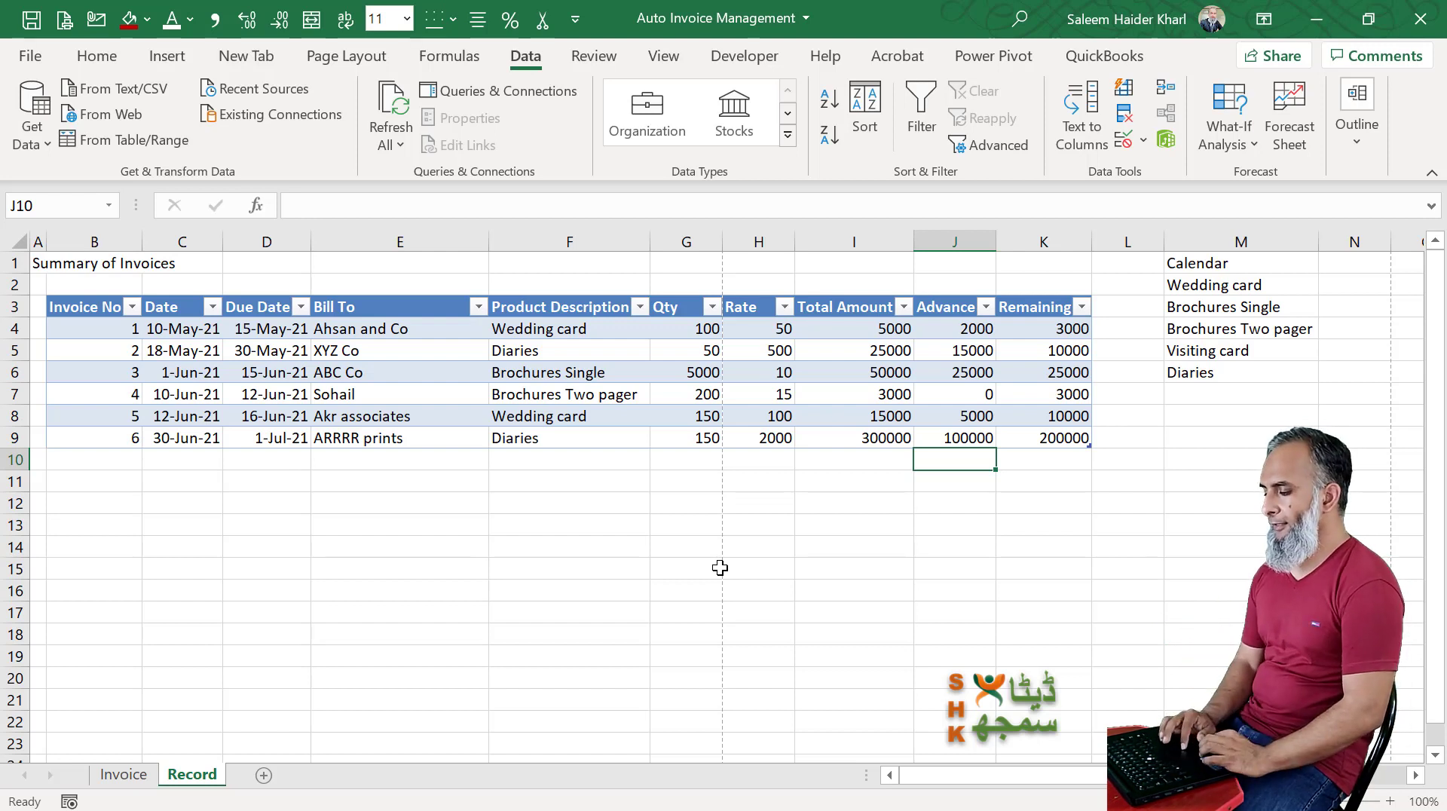
click(546, 365)
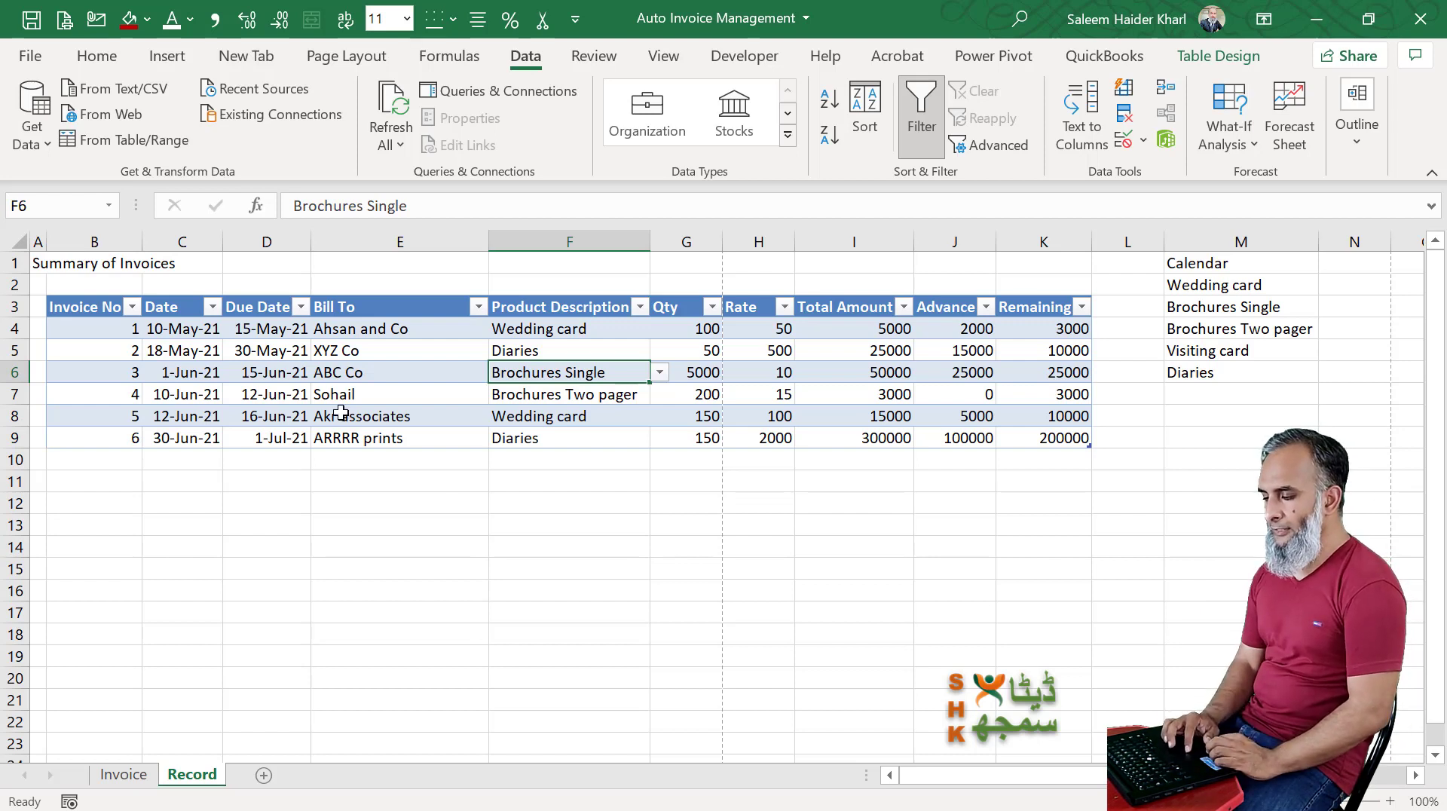
click(315, 374)
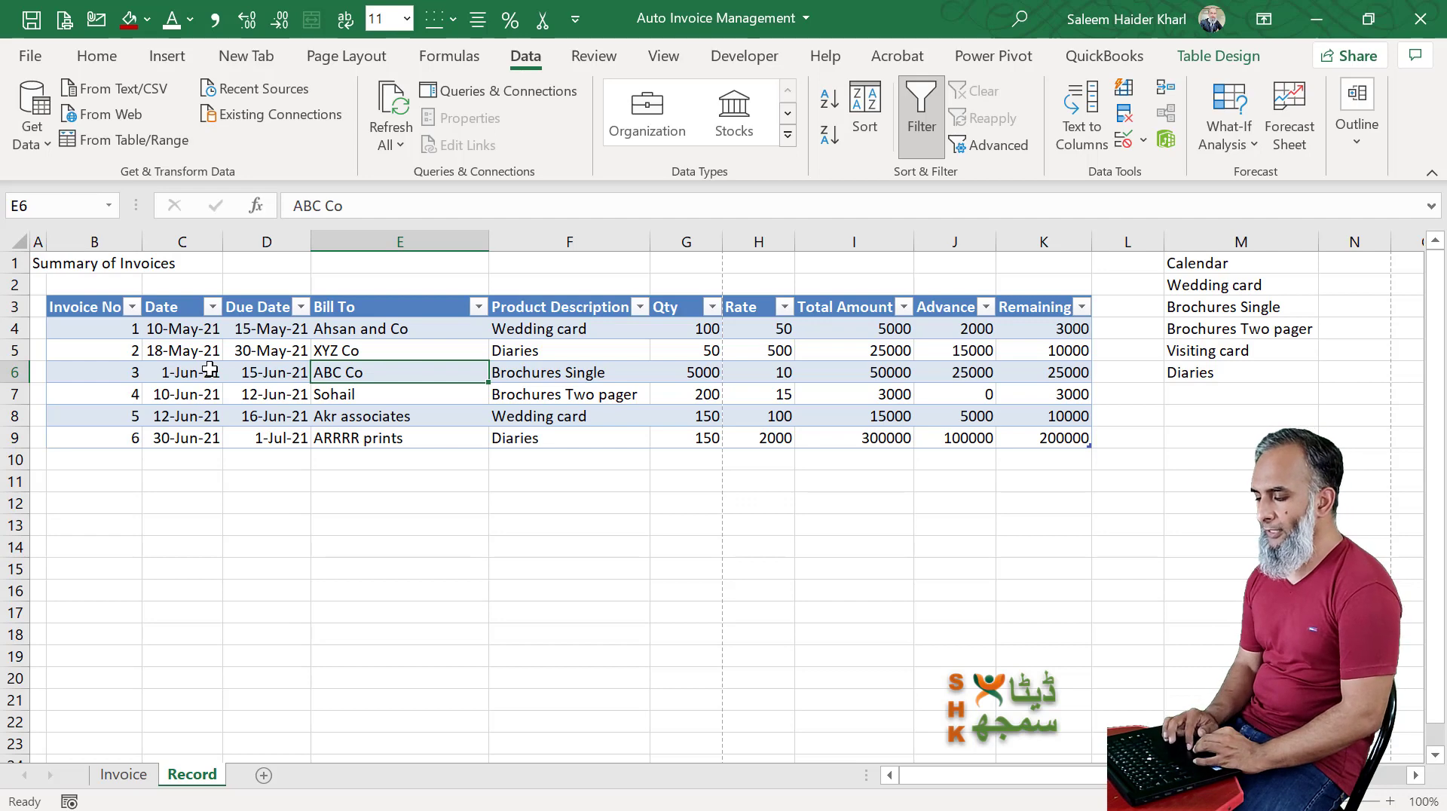
click(255, 382)
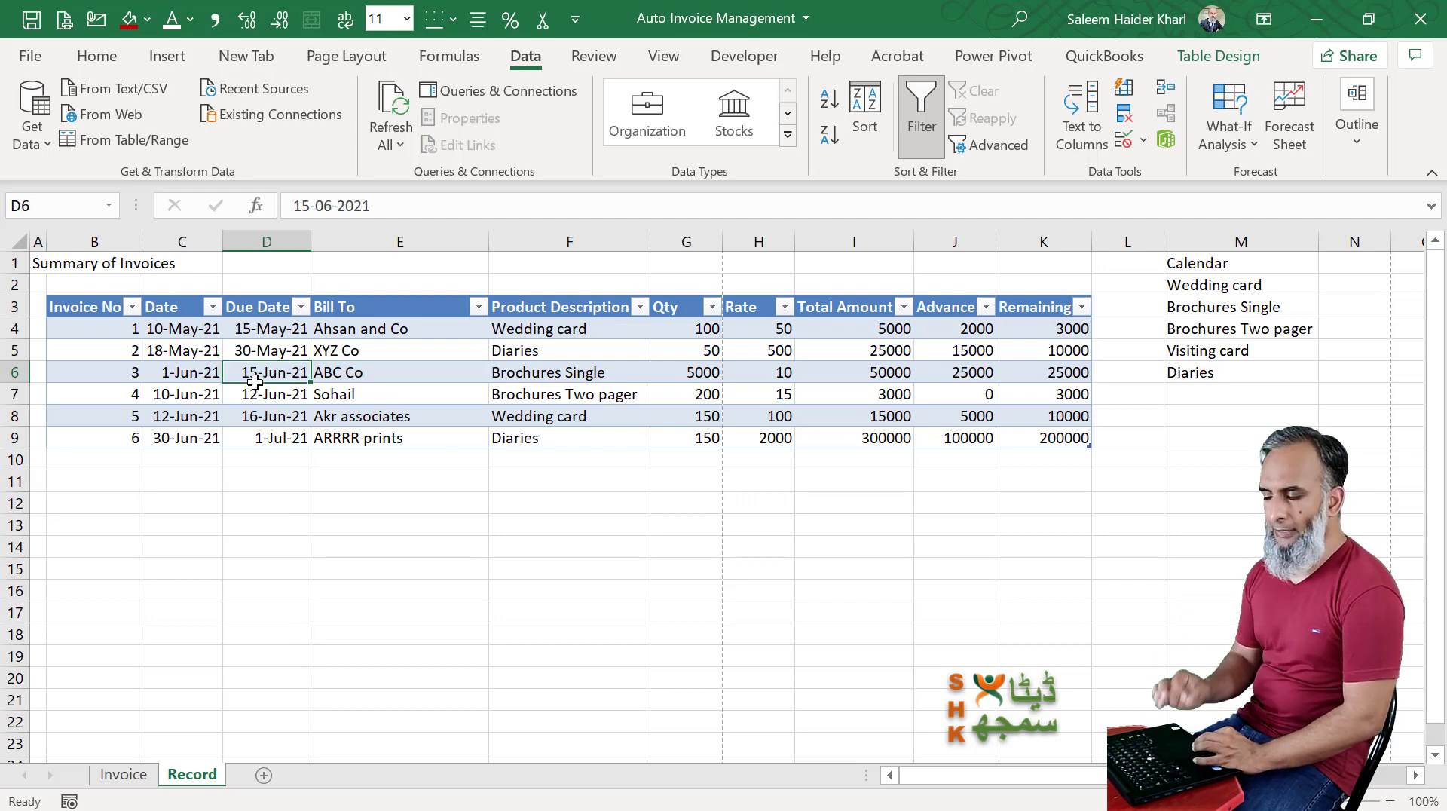
- Insert PivotTable1 from Table2 onto a new worksheet, Sheet1
click(167, 56)
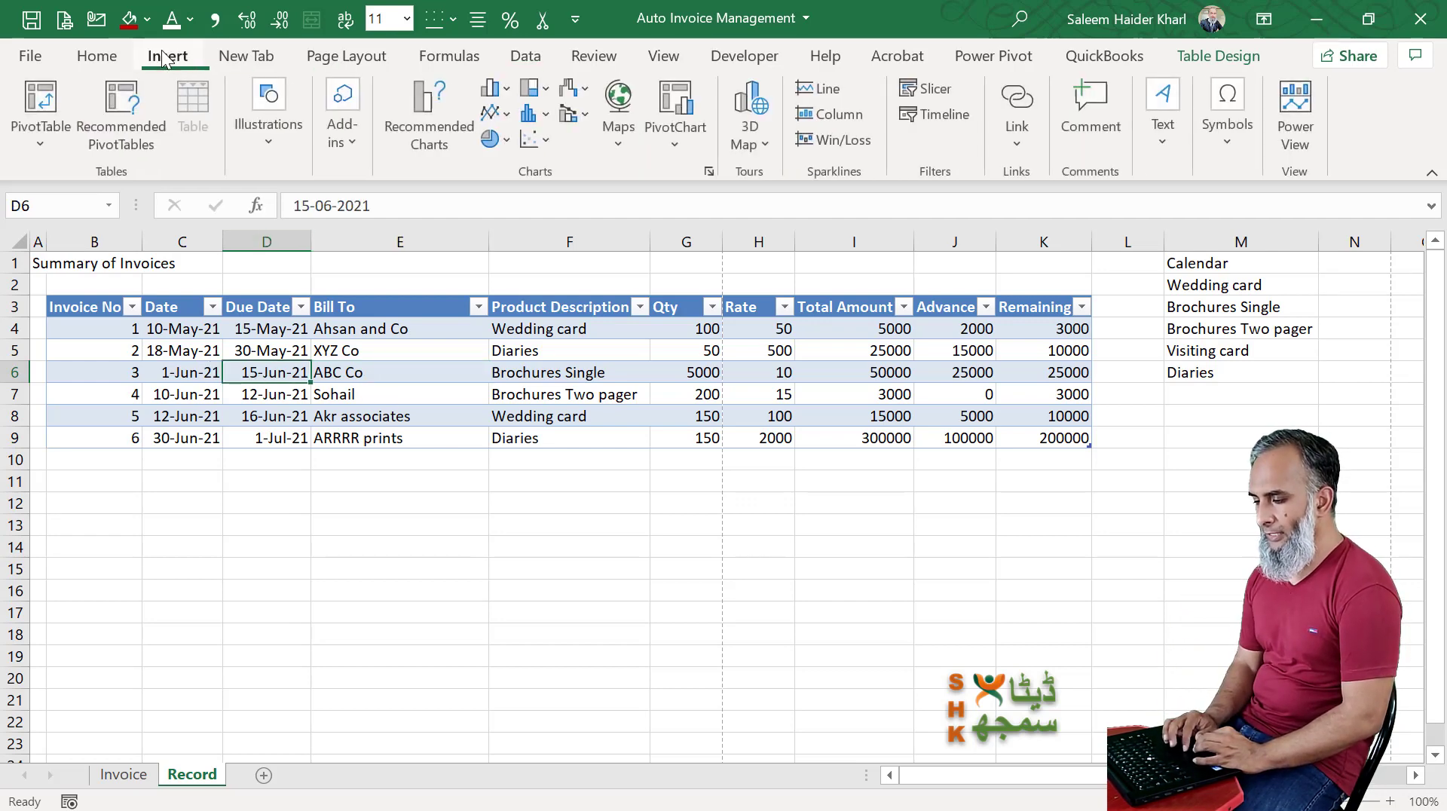
click(33, 106)
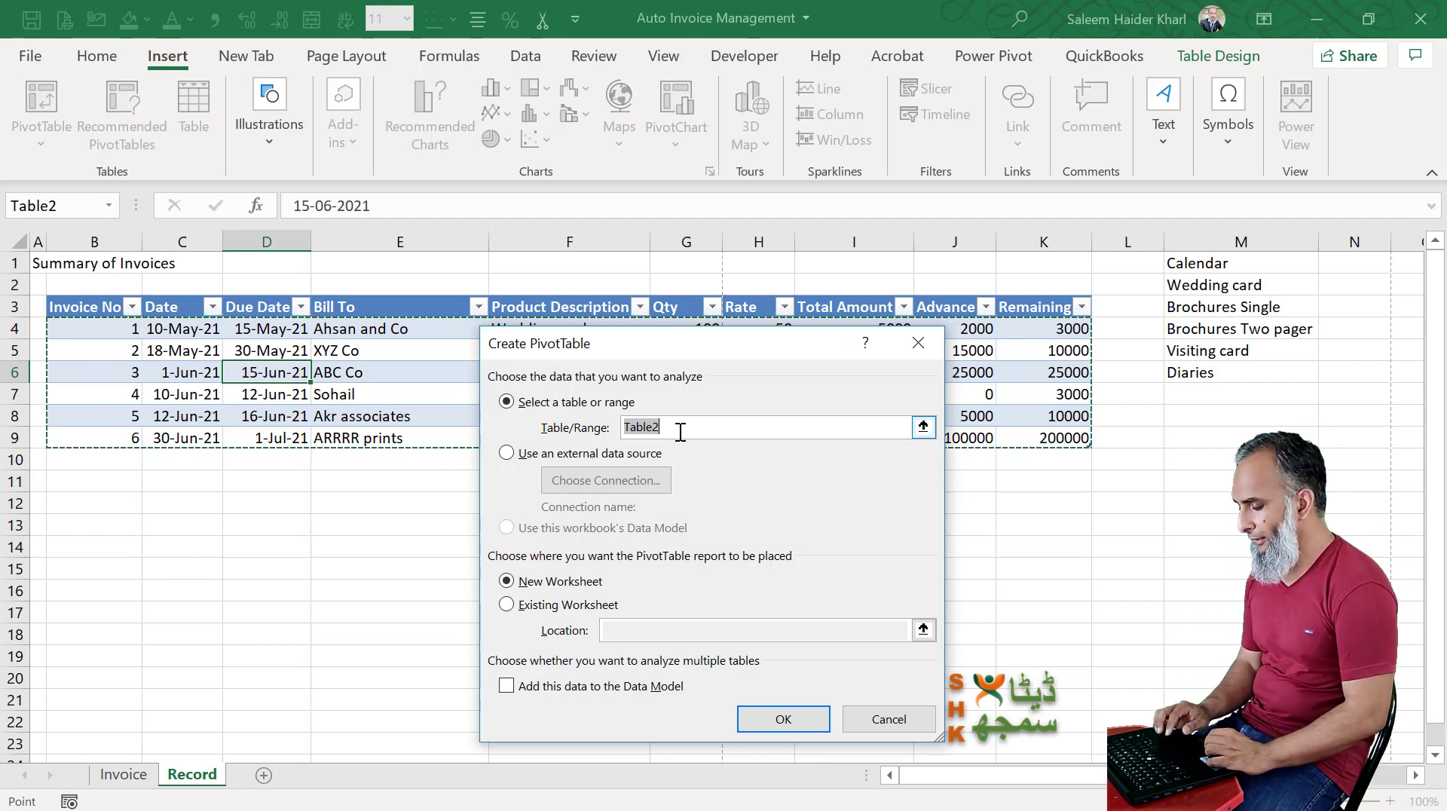
key(Return)
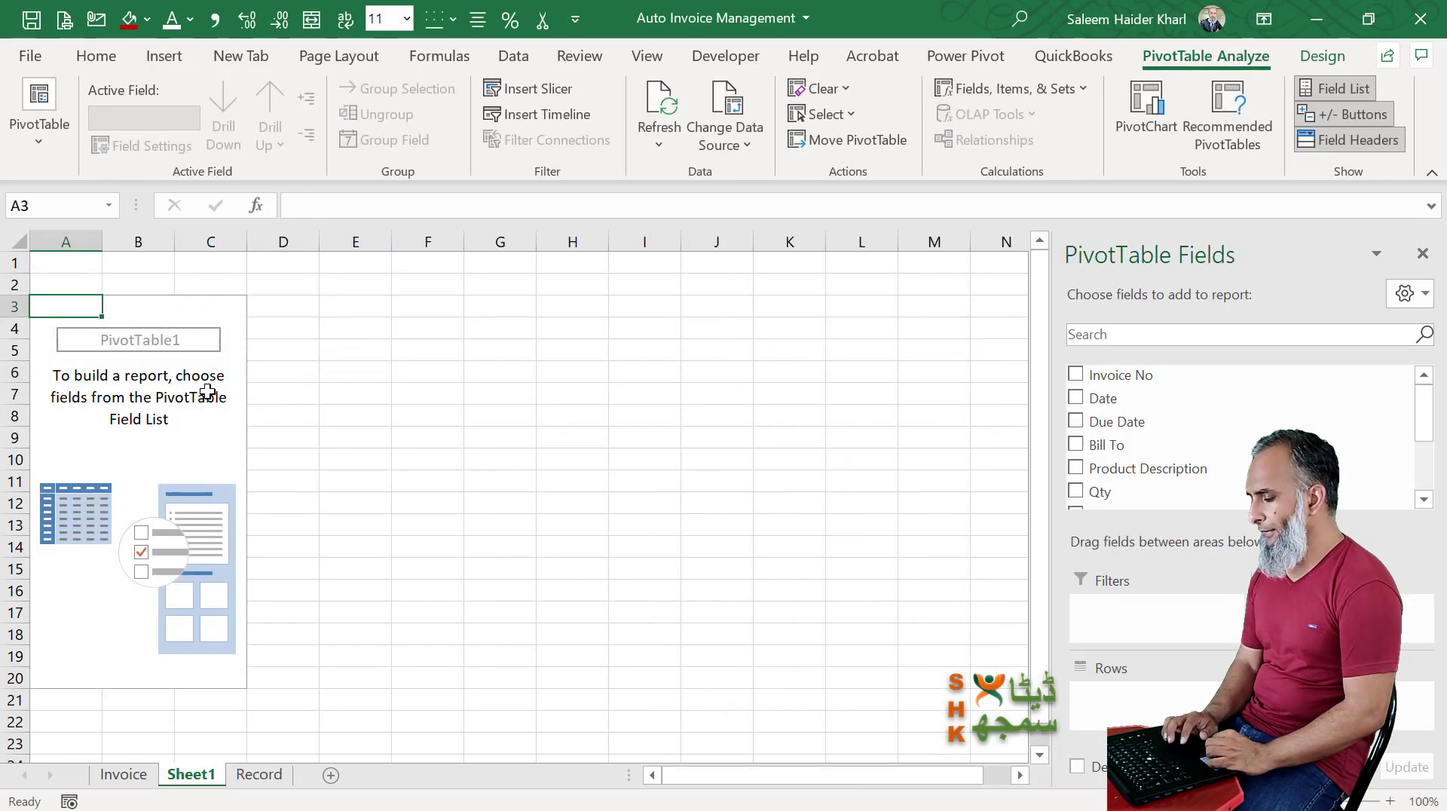
- Add Product Description as pivot rows and sum Total Amount per product
click(208, 392)
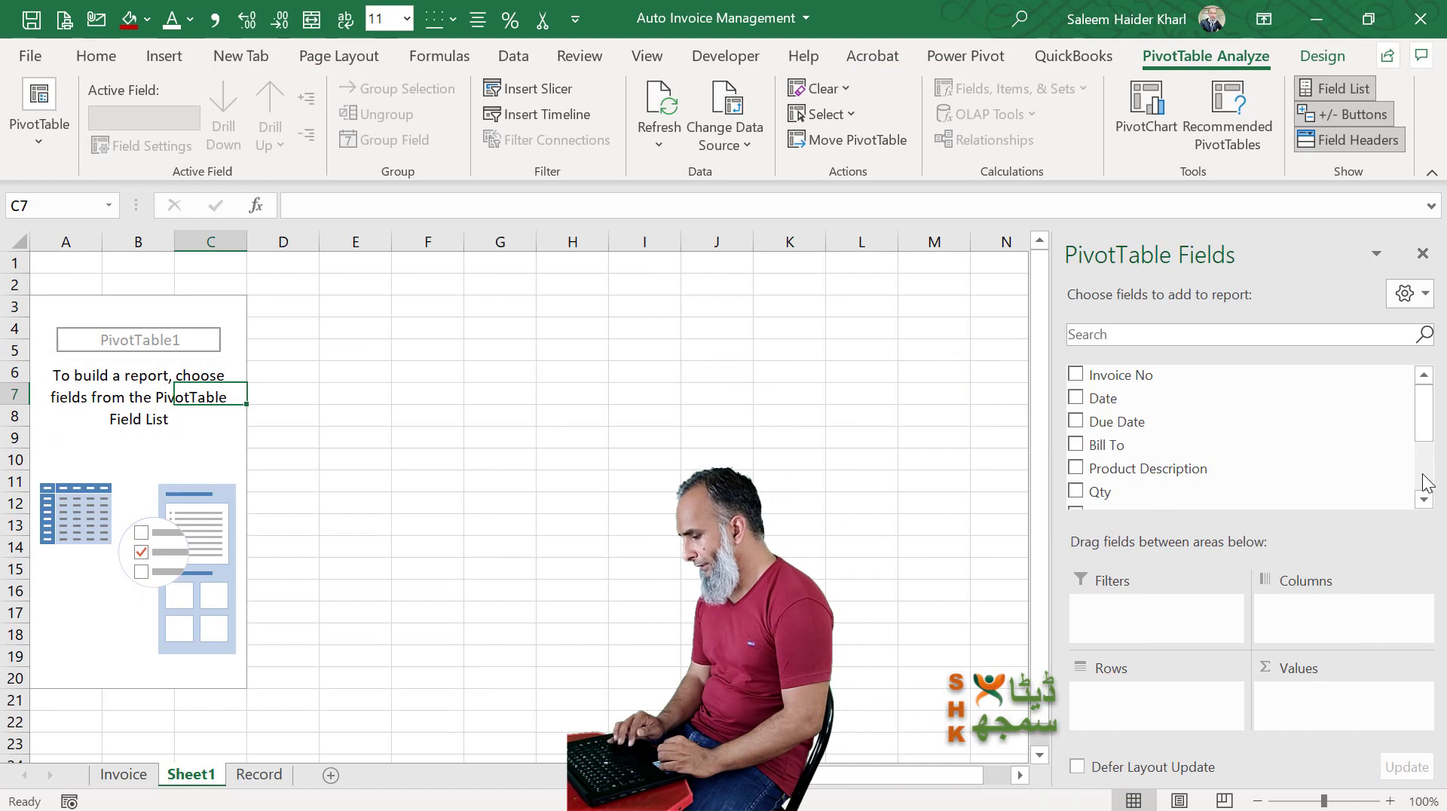
scroll(1427, 483, down, 2)
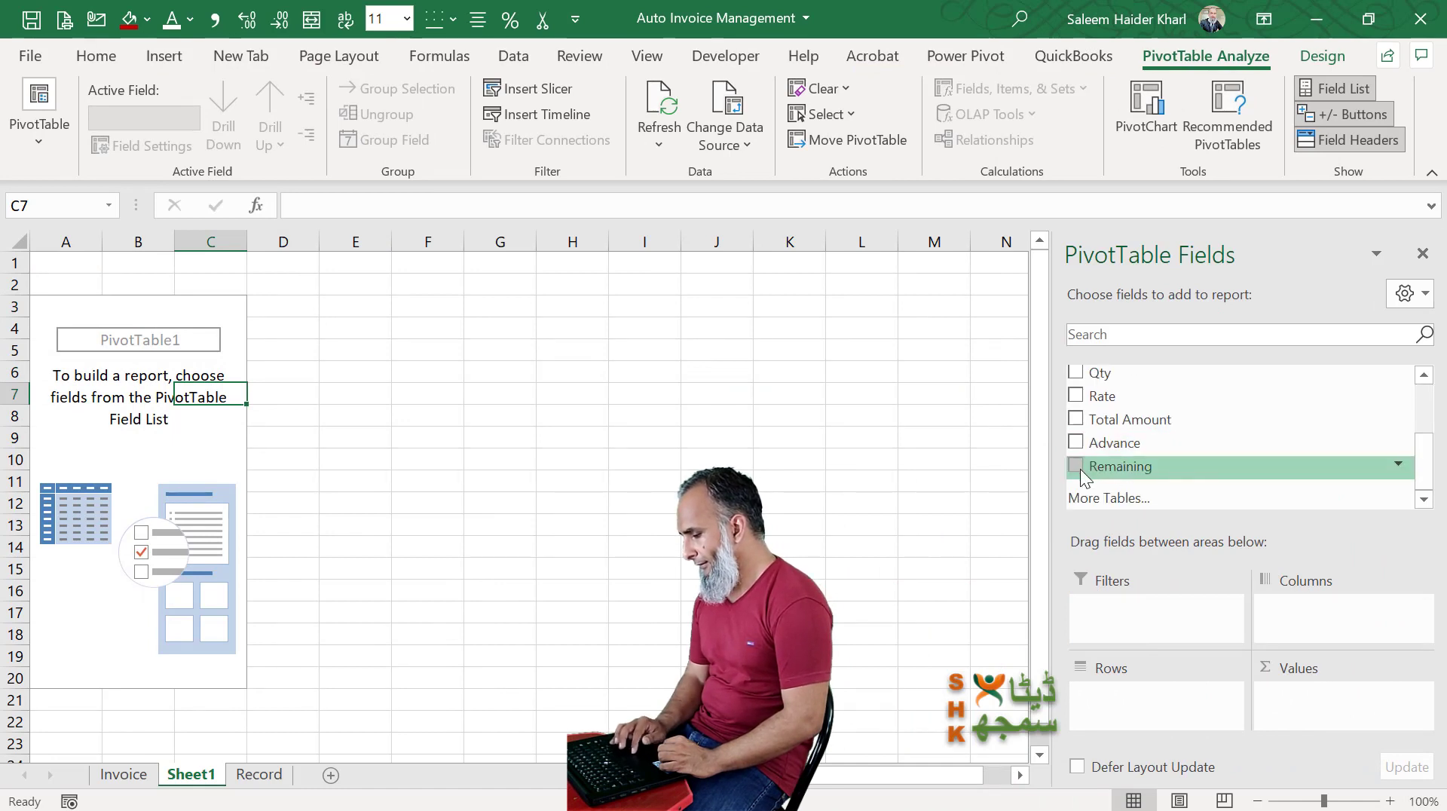
scroll(1427, 463, up, 1)
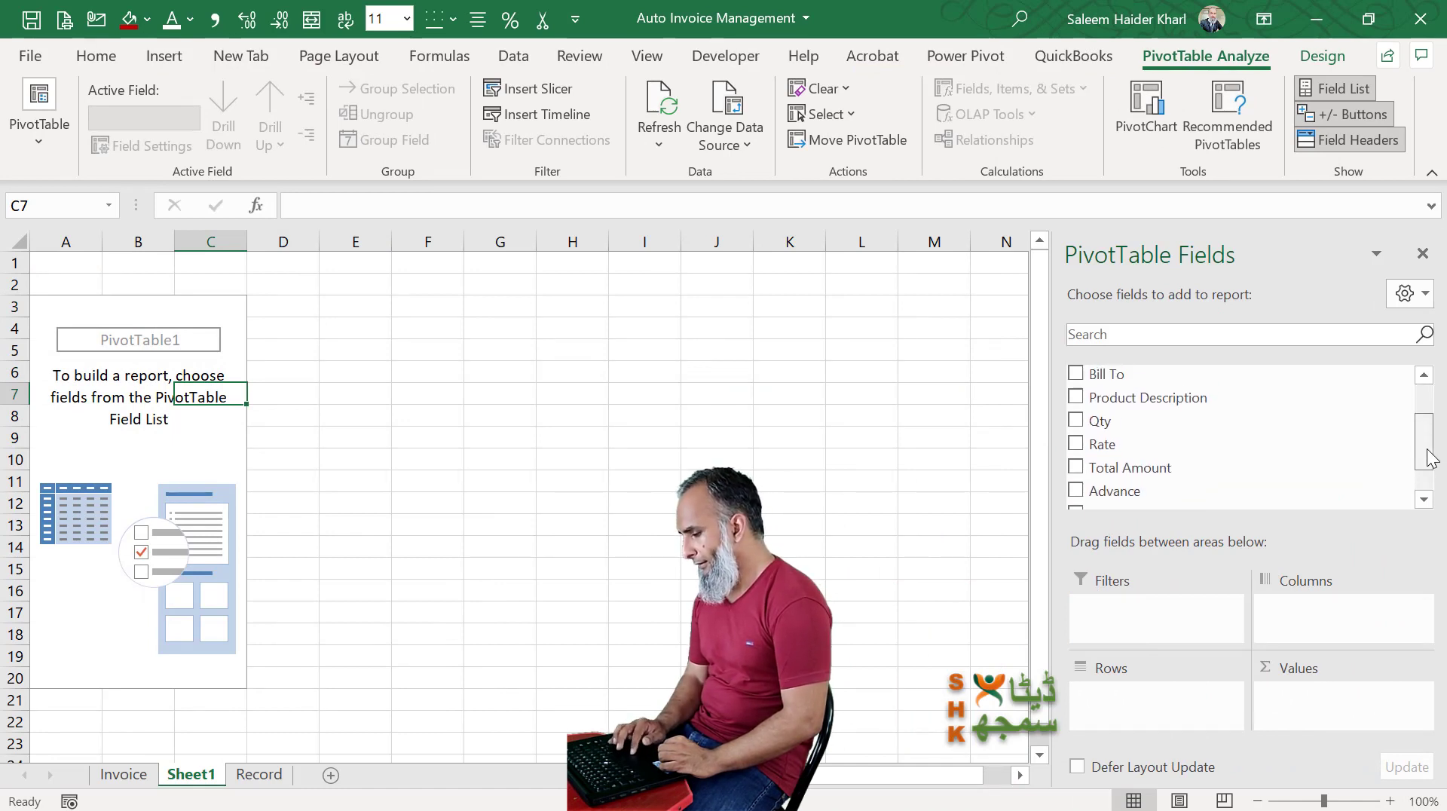
click(1076, 396)
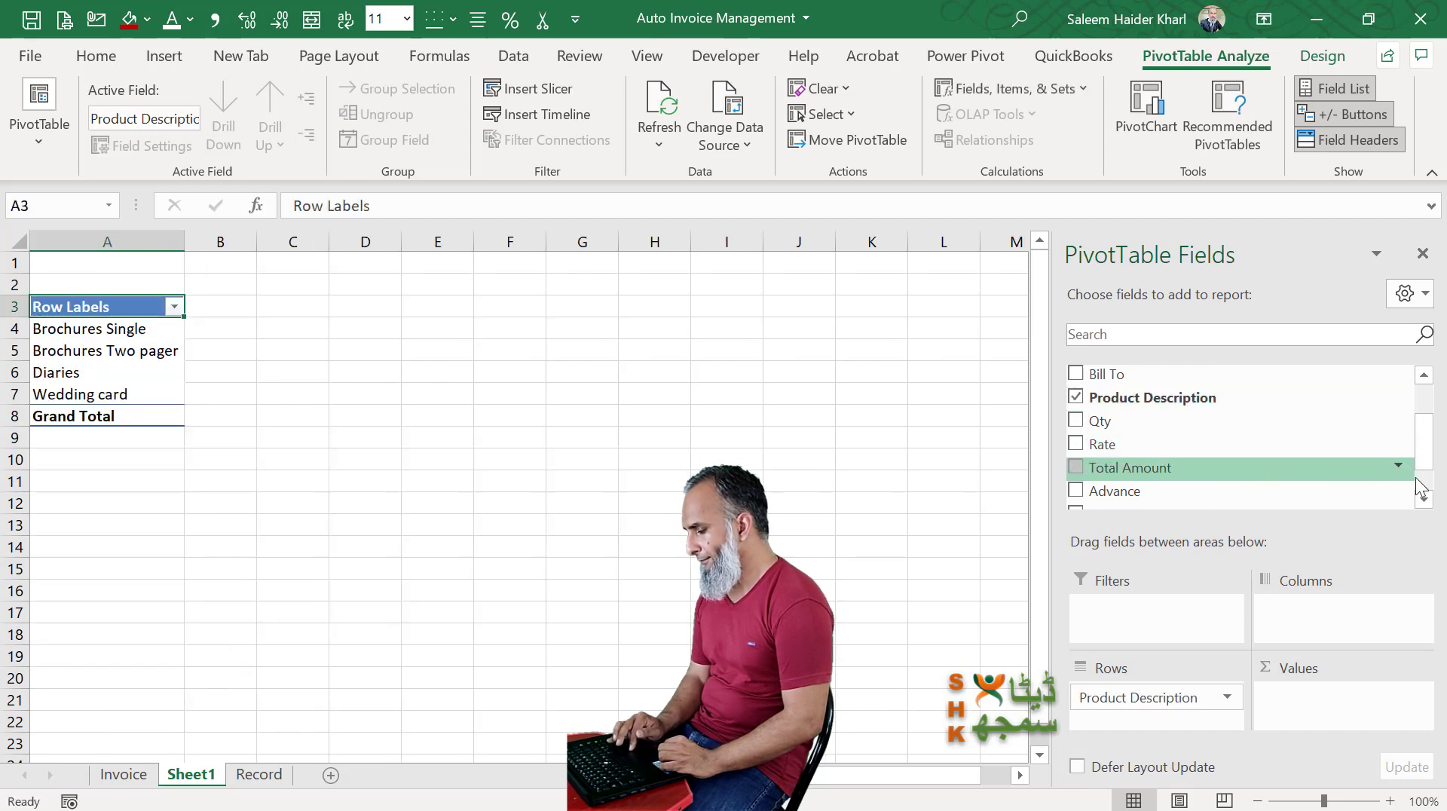
scroll(1421, 489, down, 1)
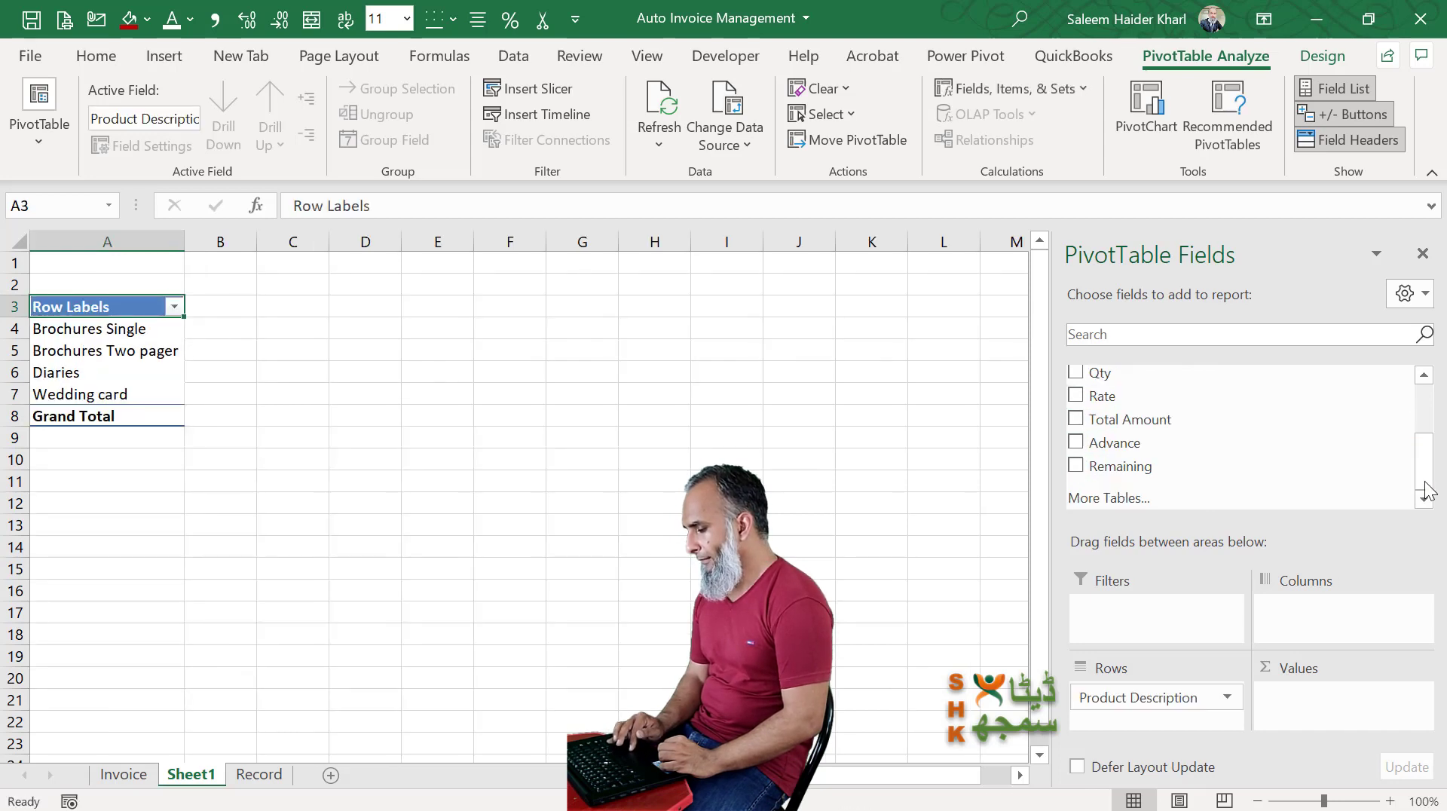
click(1077, 421)
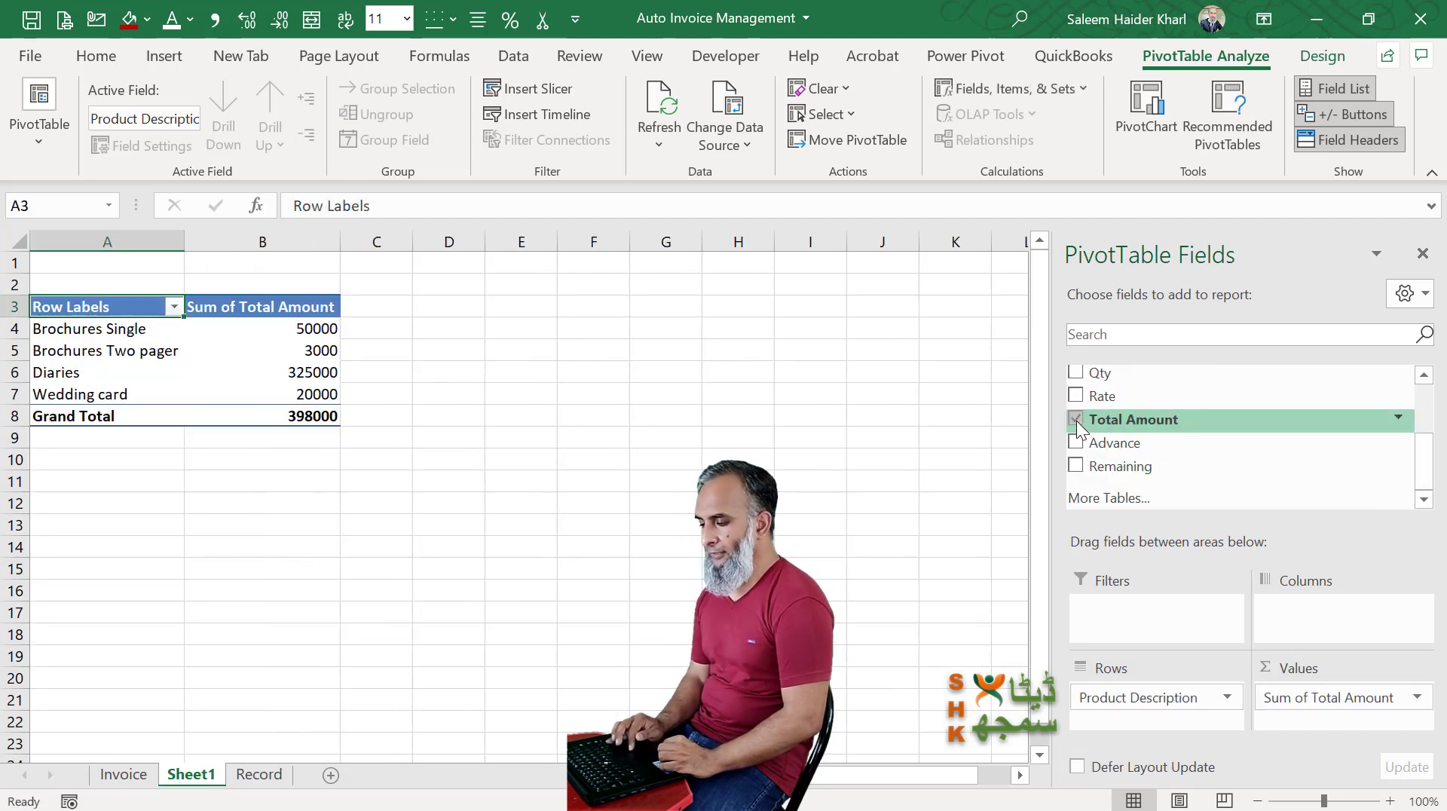
- Format the Sum of Total Amount column with Comma Style and no decimal places
click(306, 236)
click(673, 134)
click(729, 136)
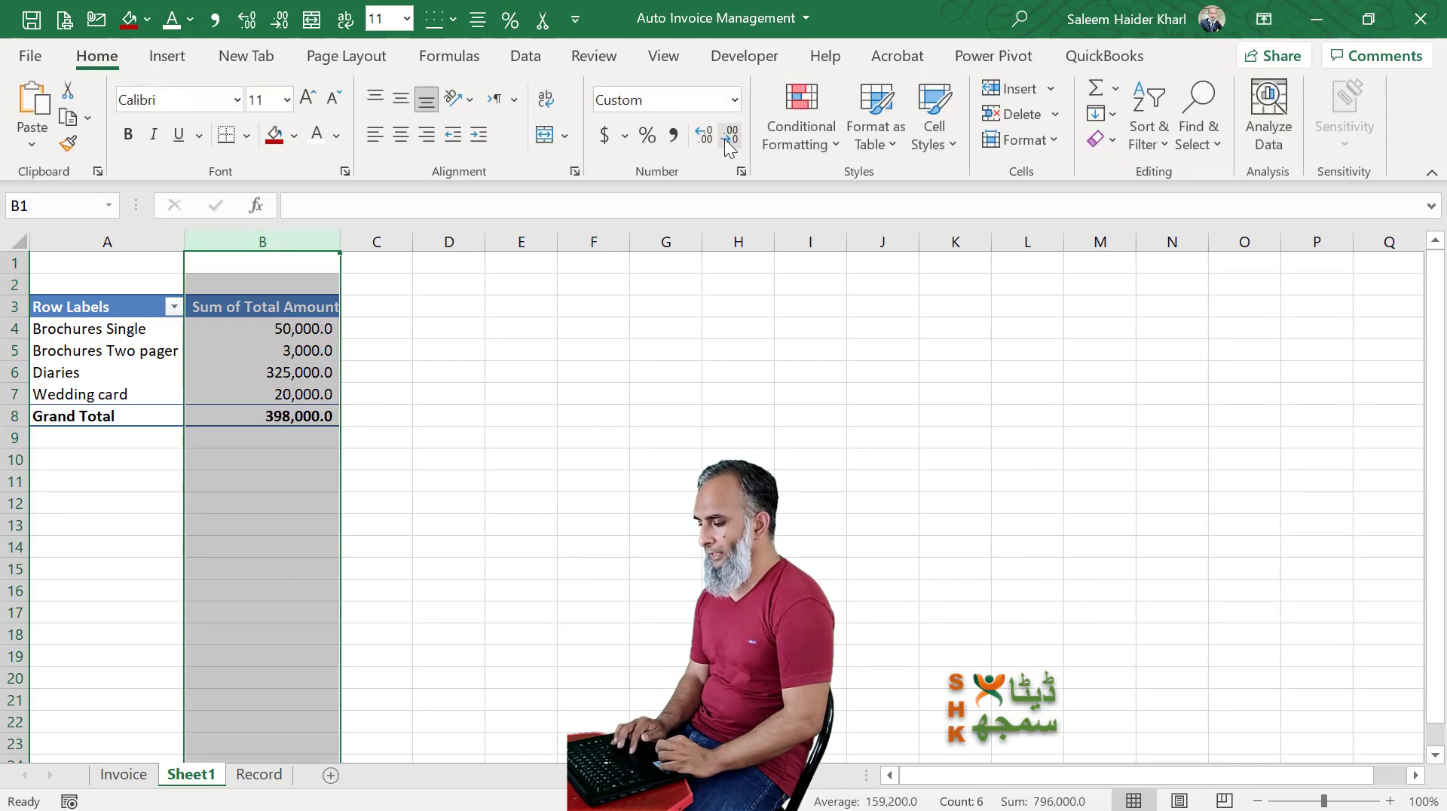
click(725, 139)
click(234, 683)
- Rename the pivot sheet to Summary and move it after Record
double_click(191, 774)
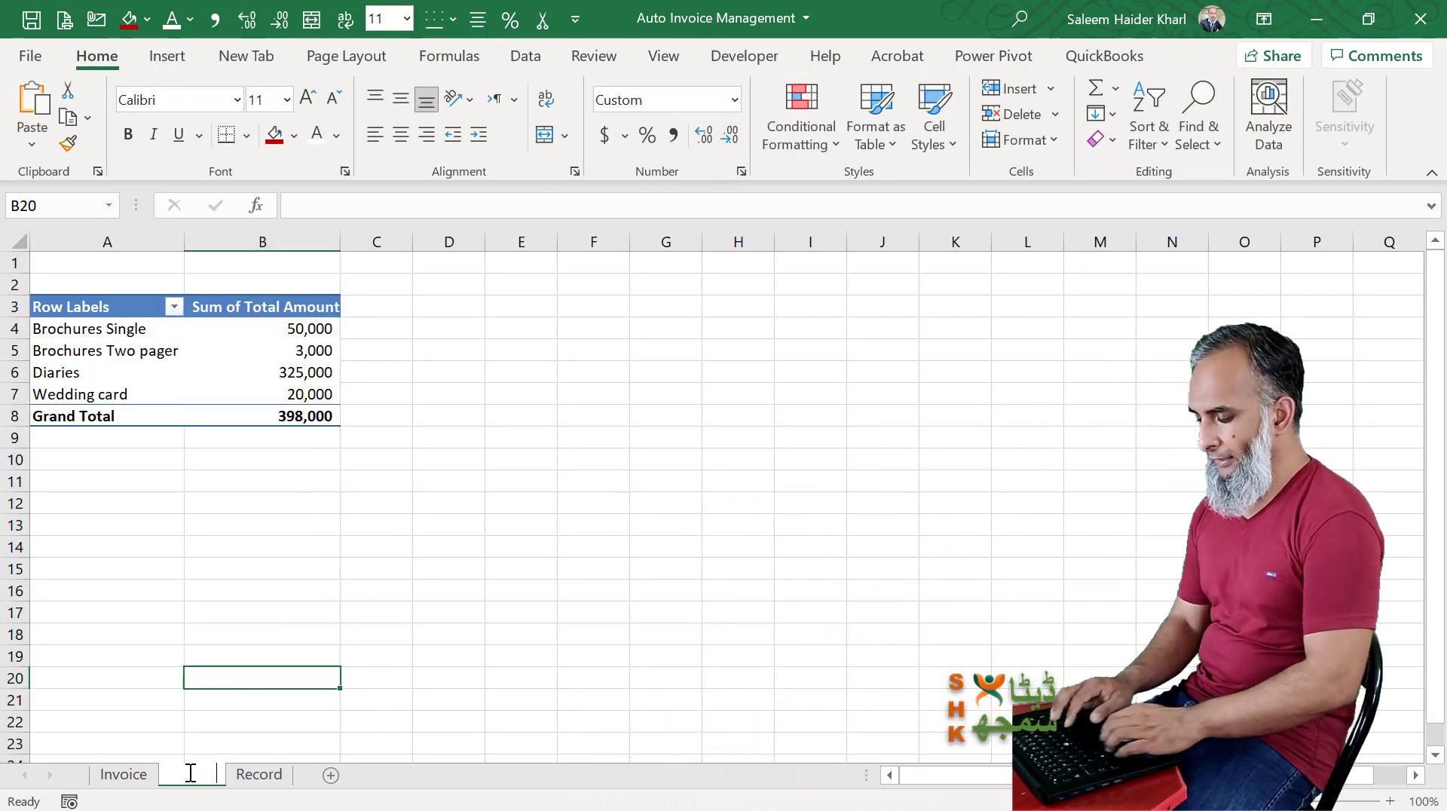
text(Summary)
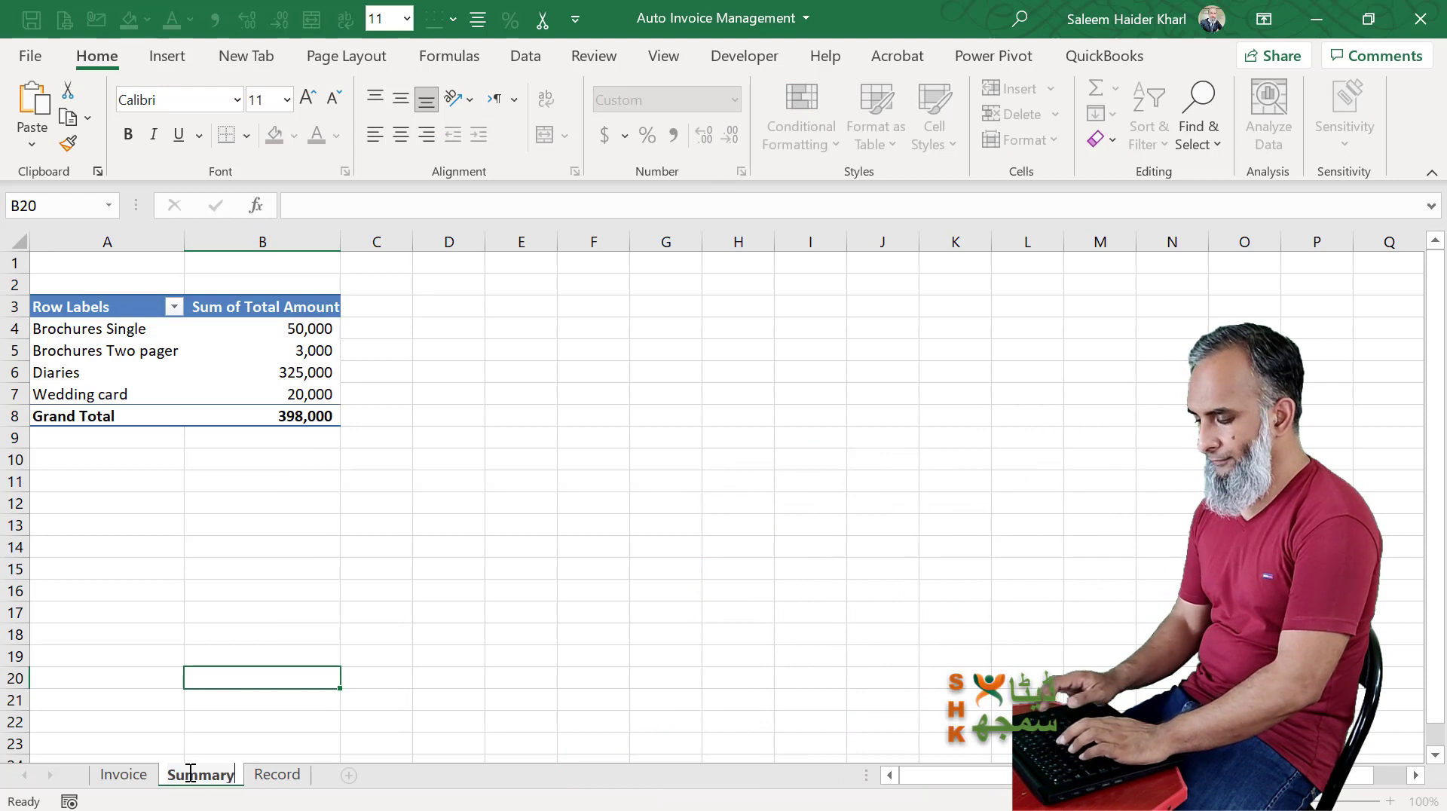
key(Return)
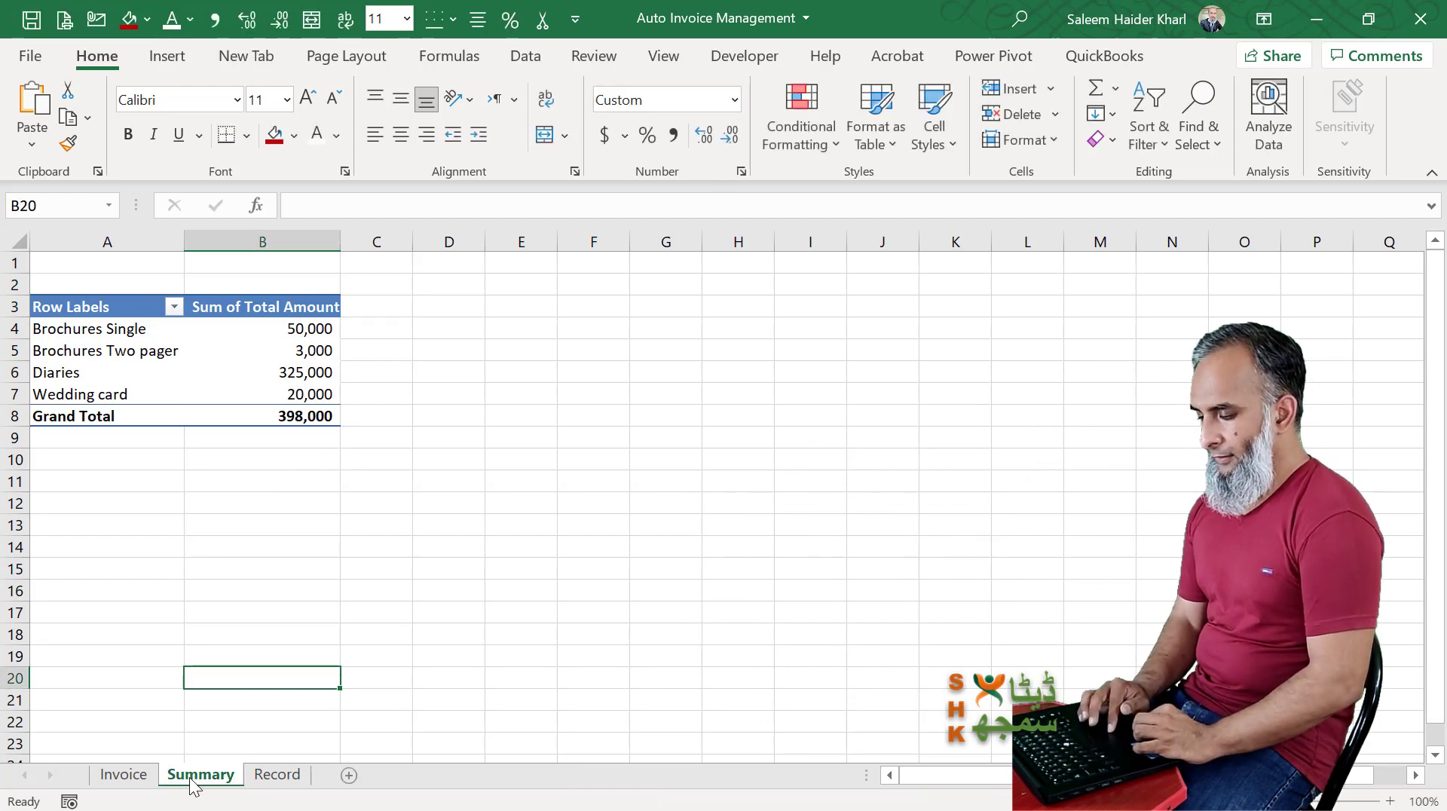
drag(195, 775, 324, 775)
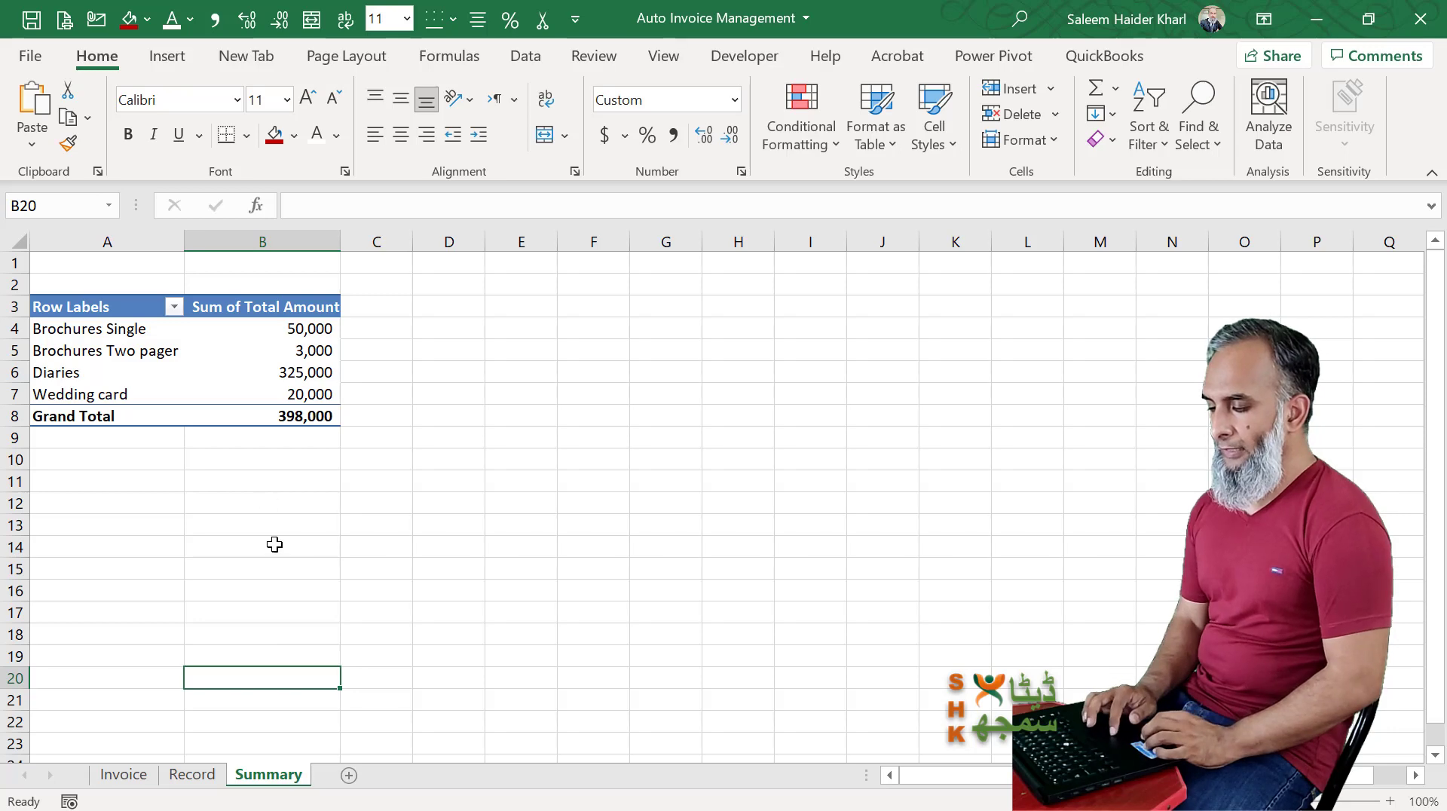
- On the Record sheet, start invoice 7 dated 12-7 with due date 13-Jul-21
click(237, 413)
key(ctrl+Page_Up)
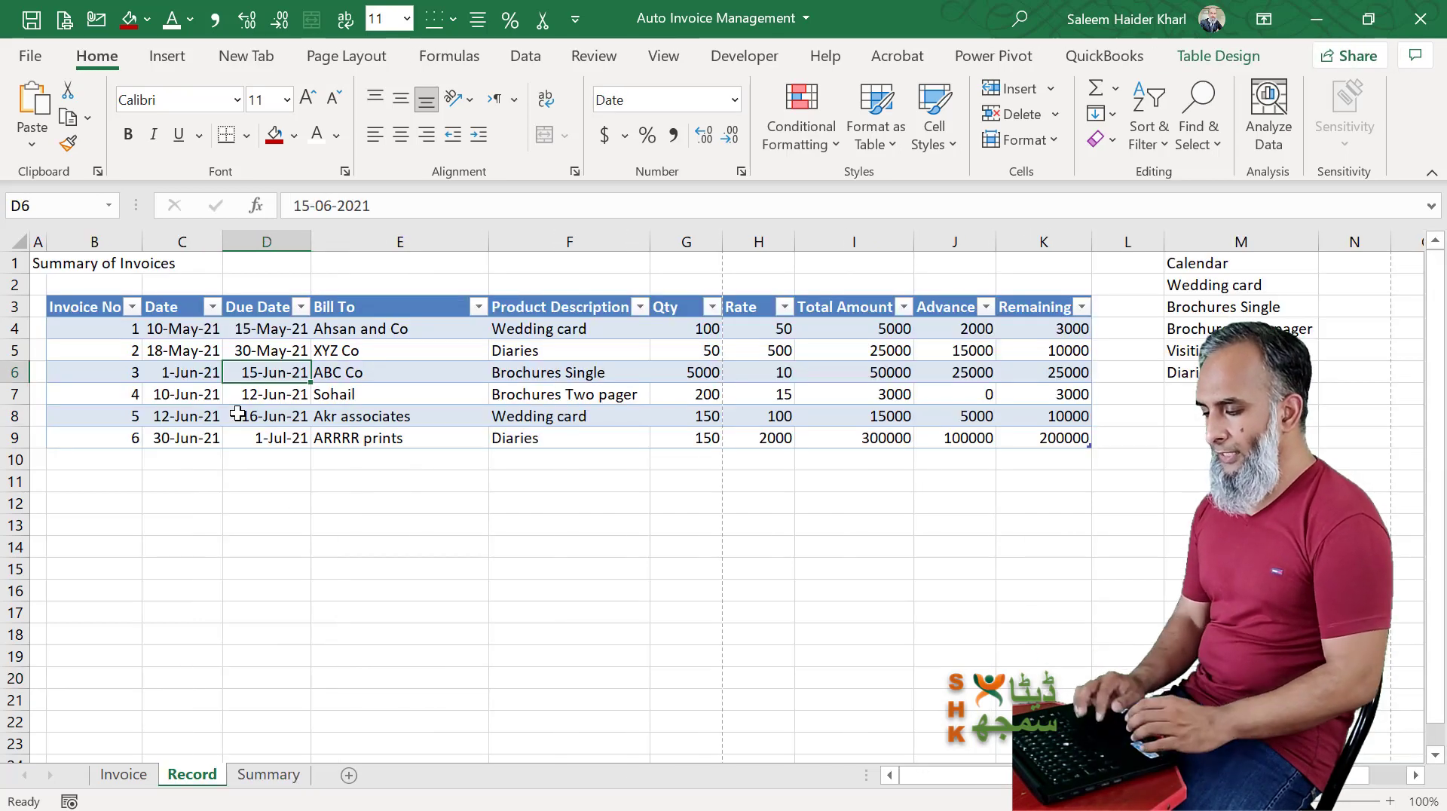
click(123, 453)
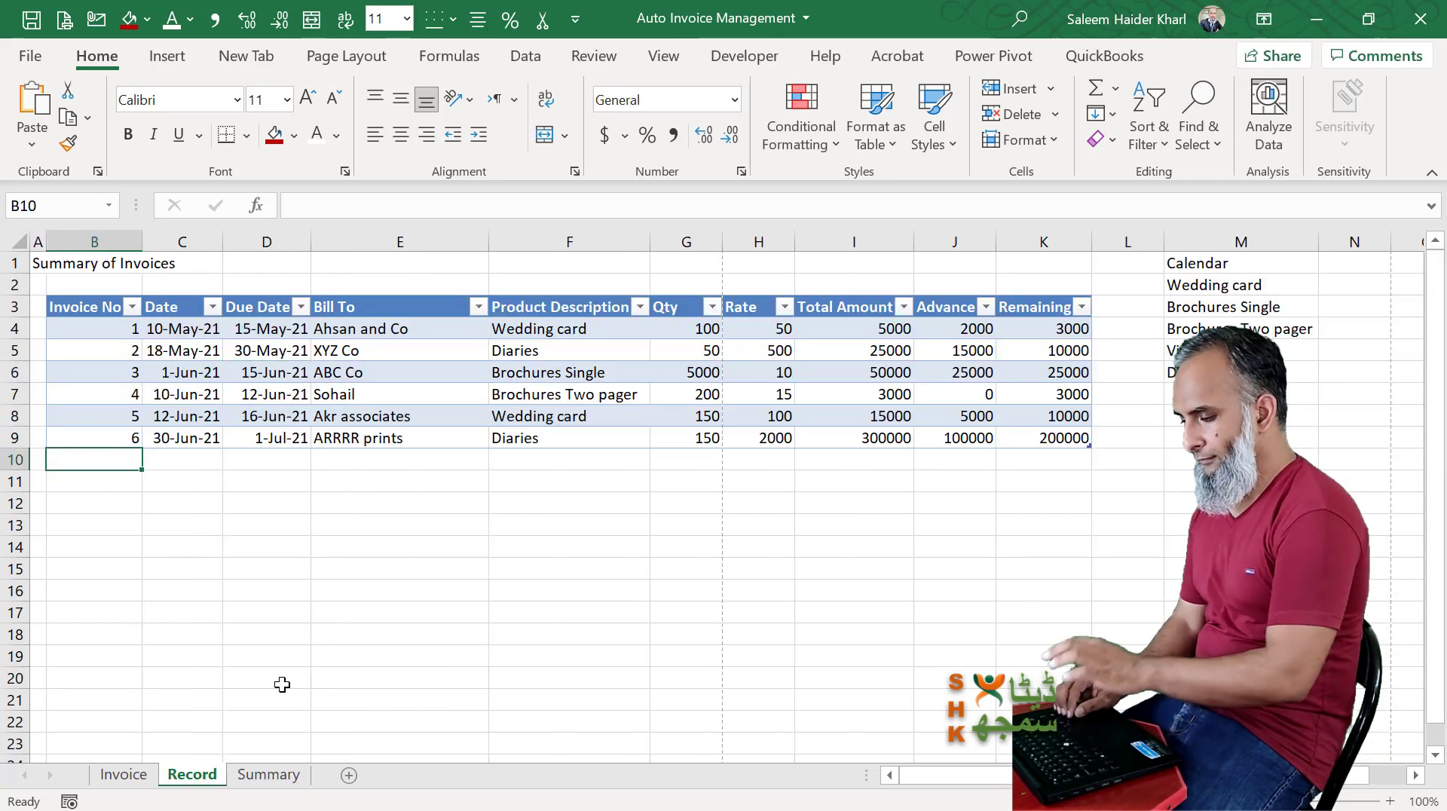
text(7)
key(Tab)
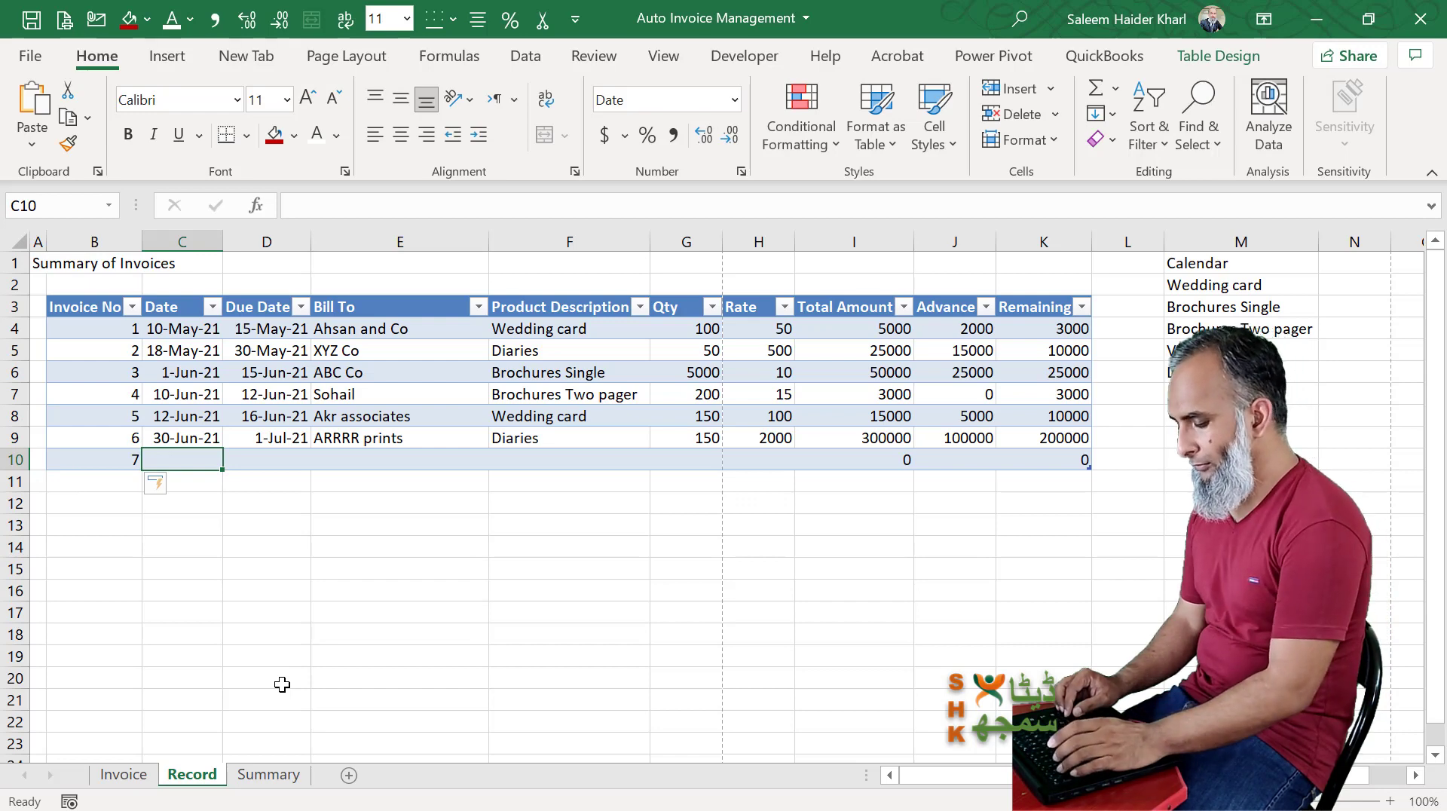
text(12-7)
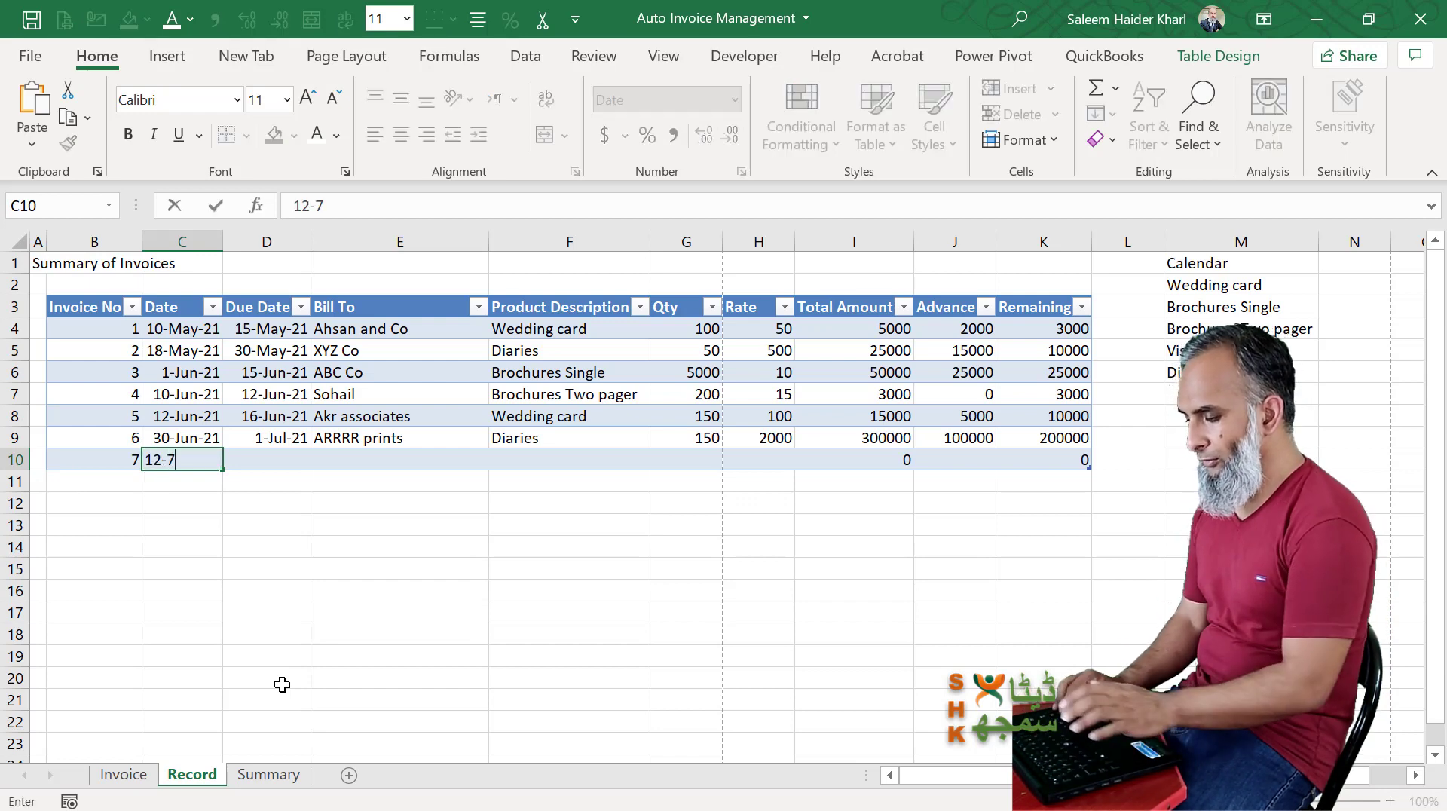
key(Tab)
text(13)
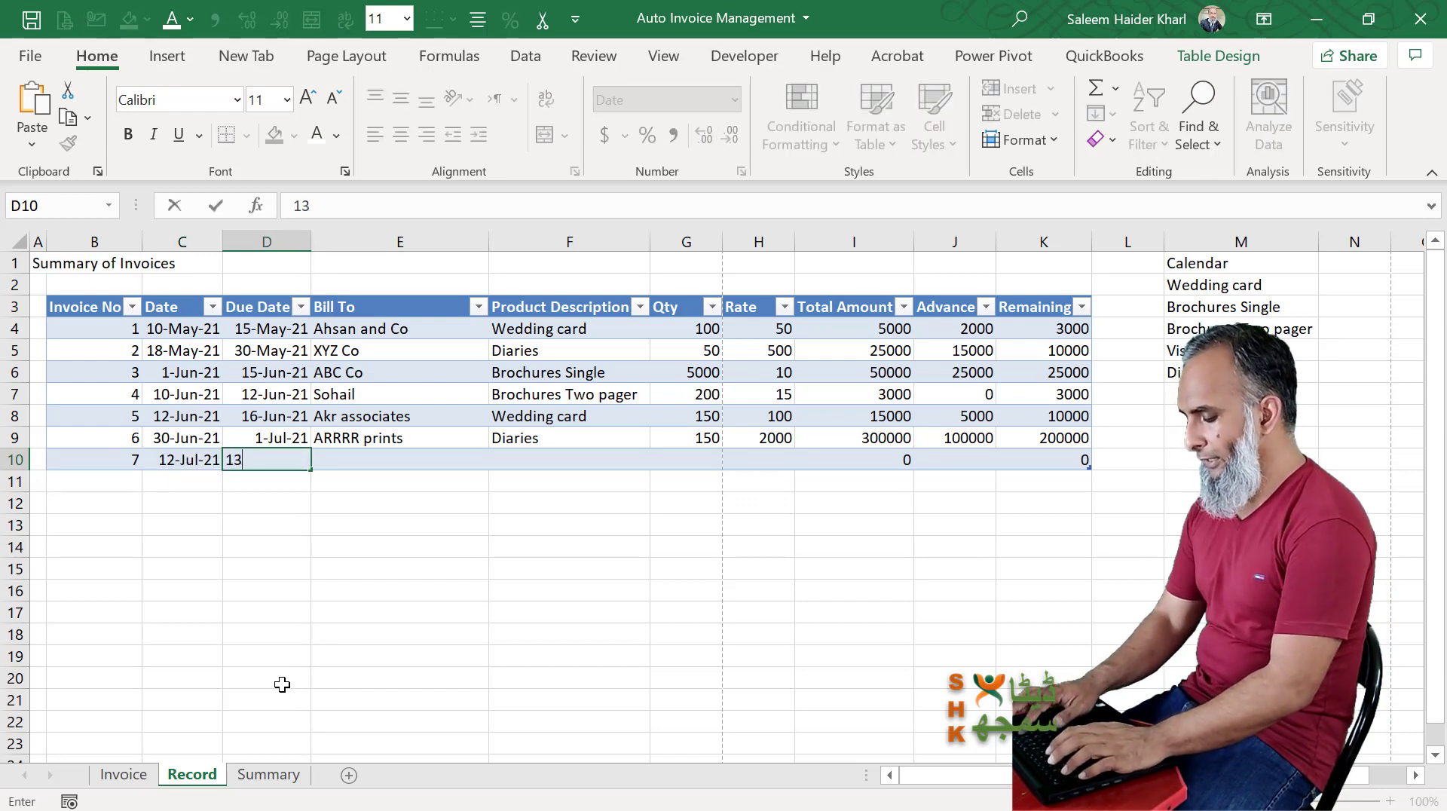
text(-7)
key(Tab)
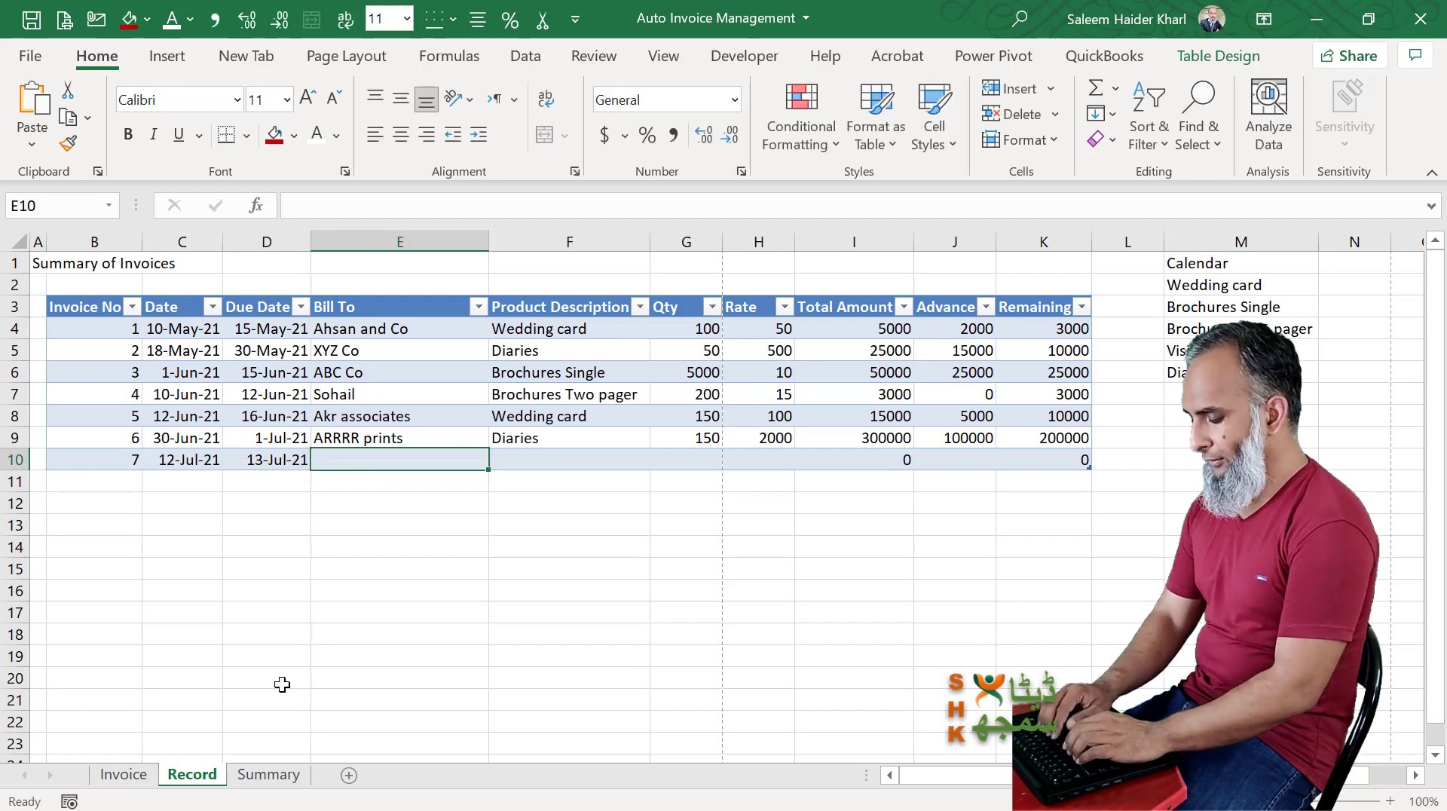
- Enter SSSS associates as Bill To and choose Brochures Single as the product
text(S )
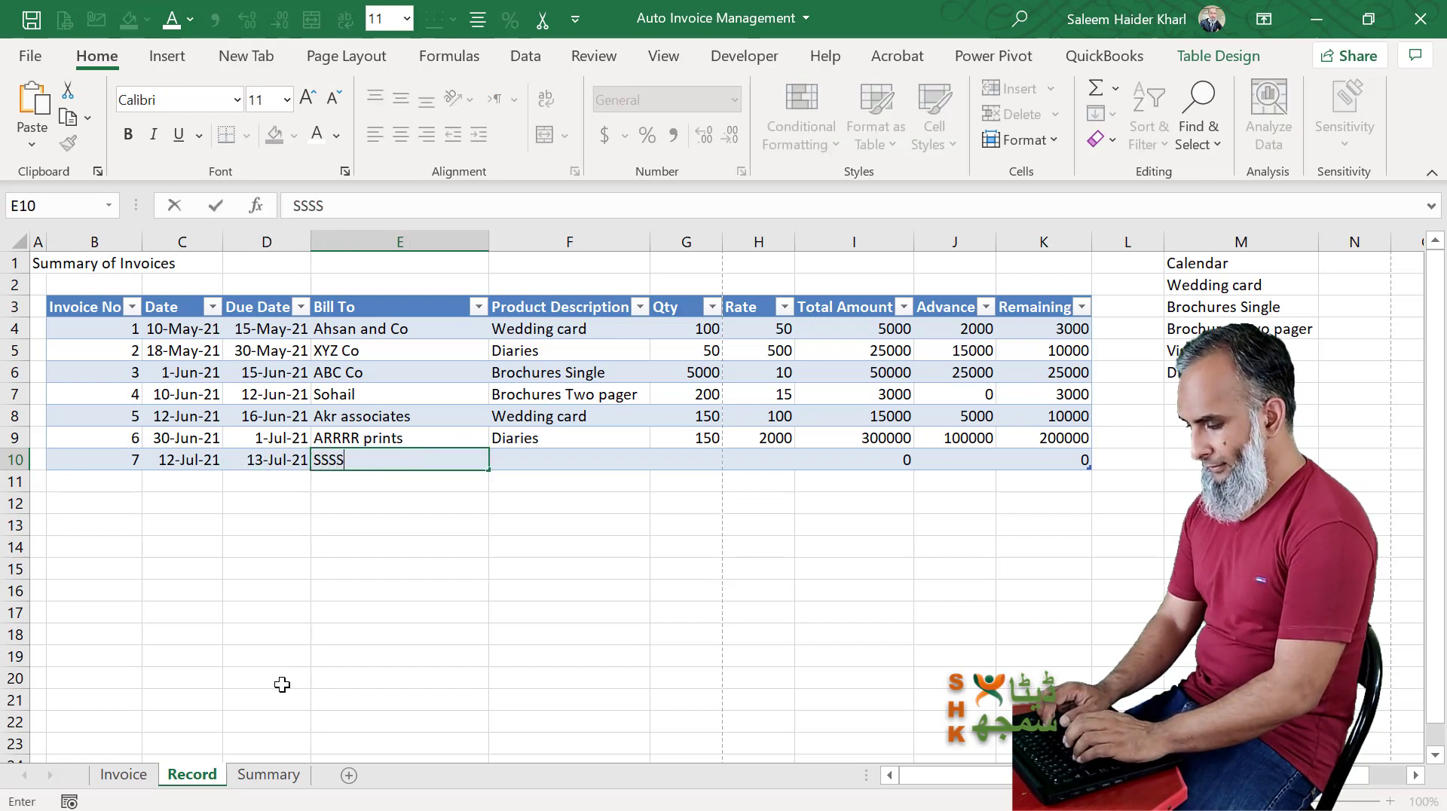
text(associates)
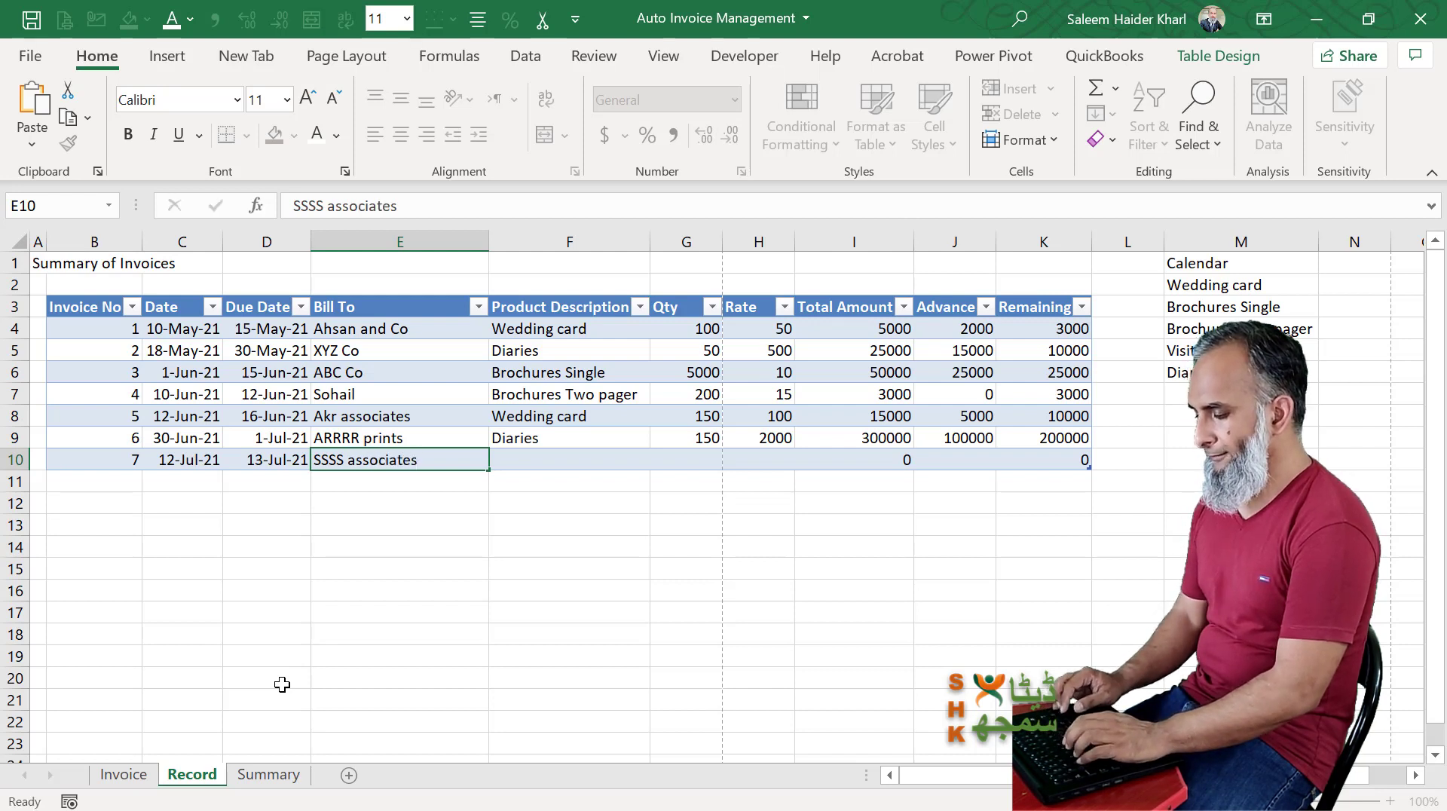
key(Tab)
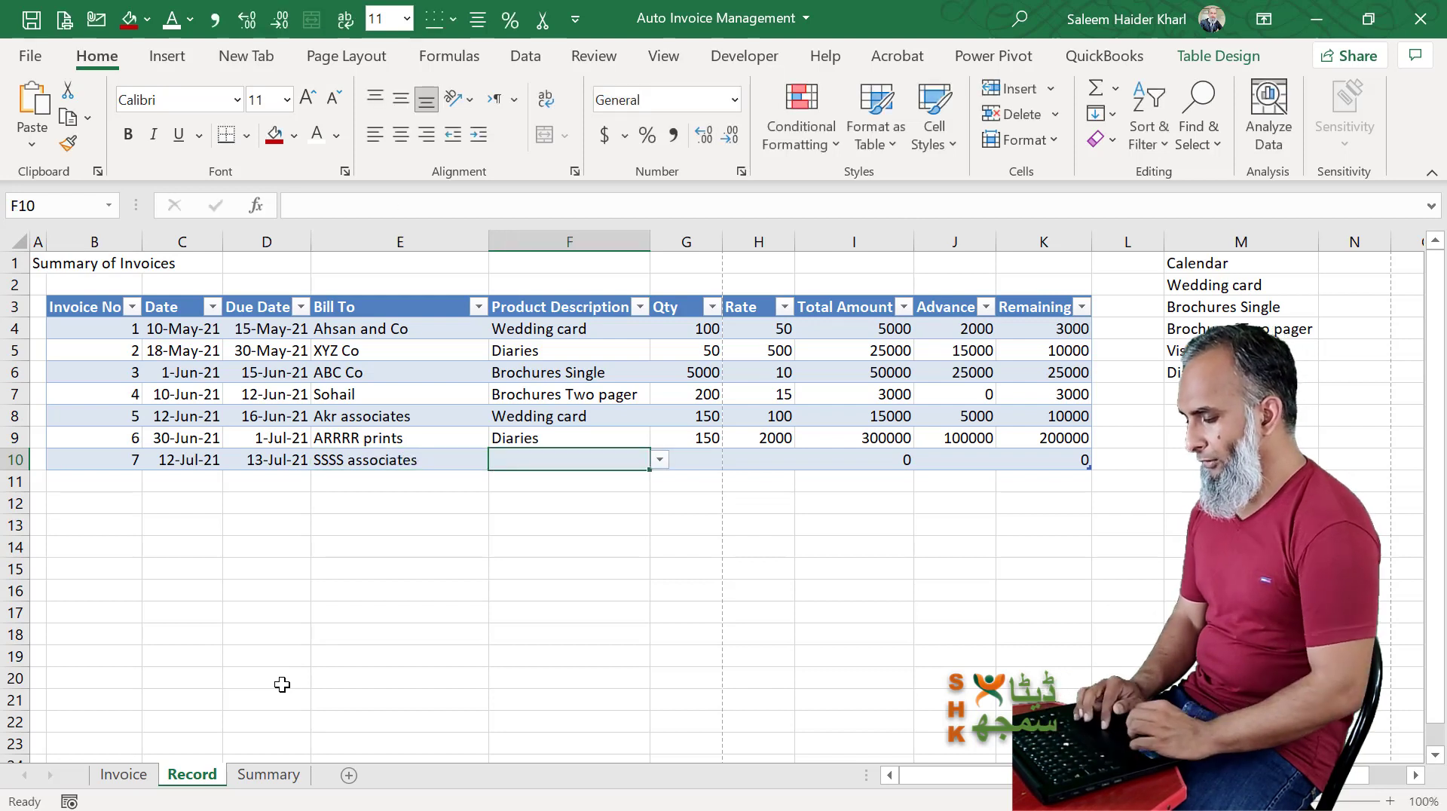
click(660, 460)
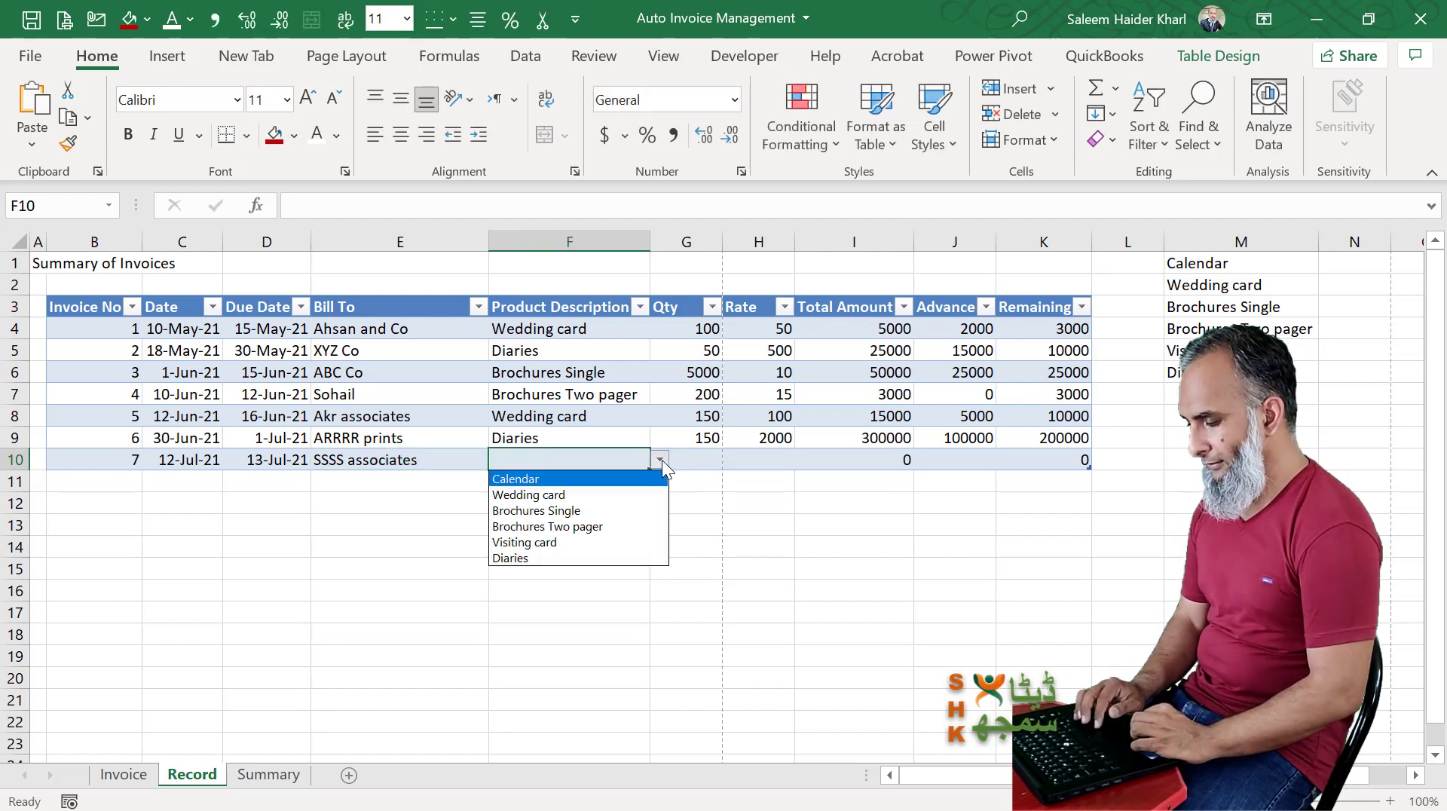
click(599, 511)
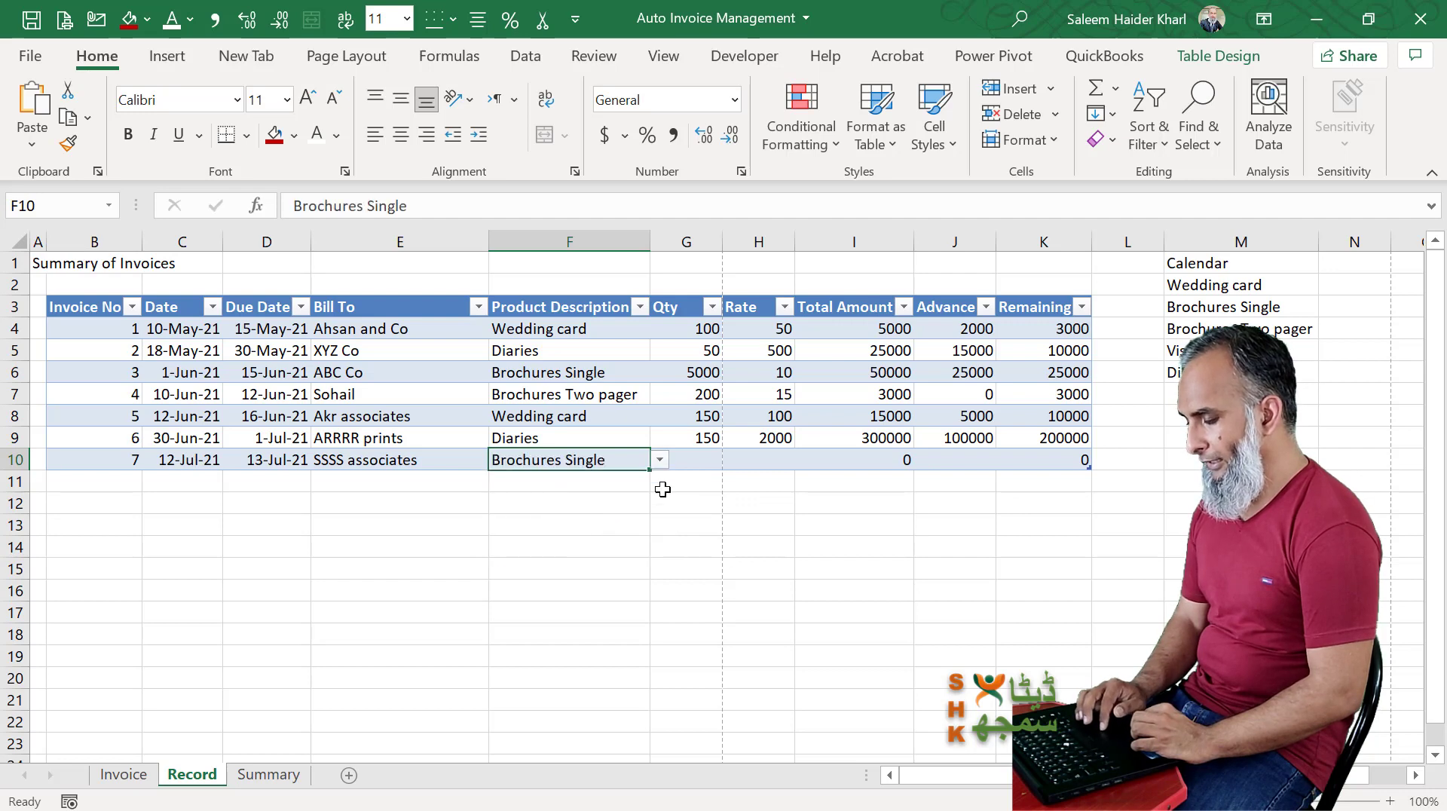
- Enter quantity 50000, rate 8 and advance 300000 for invoice 7
click(701, 462)
text(50000)
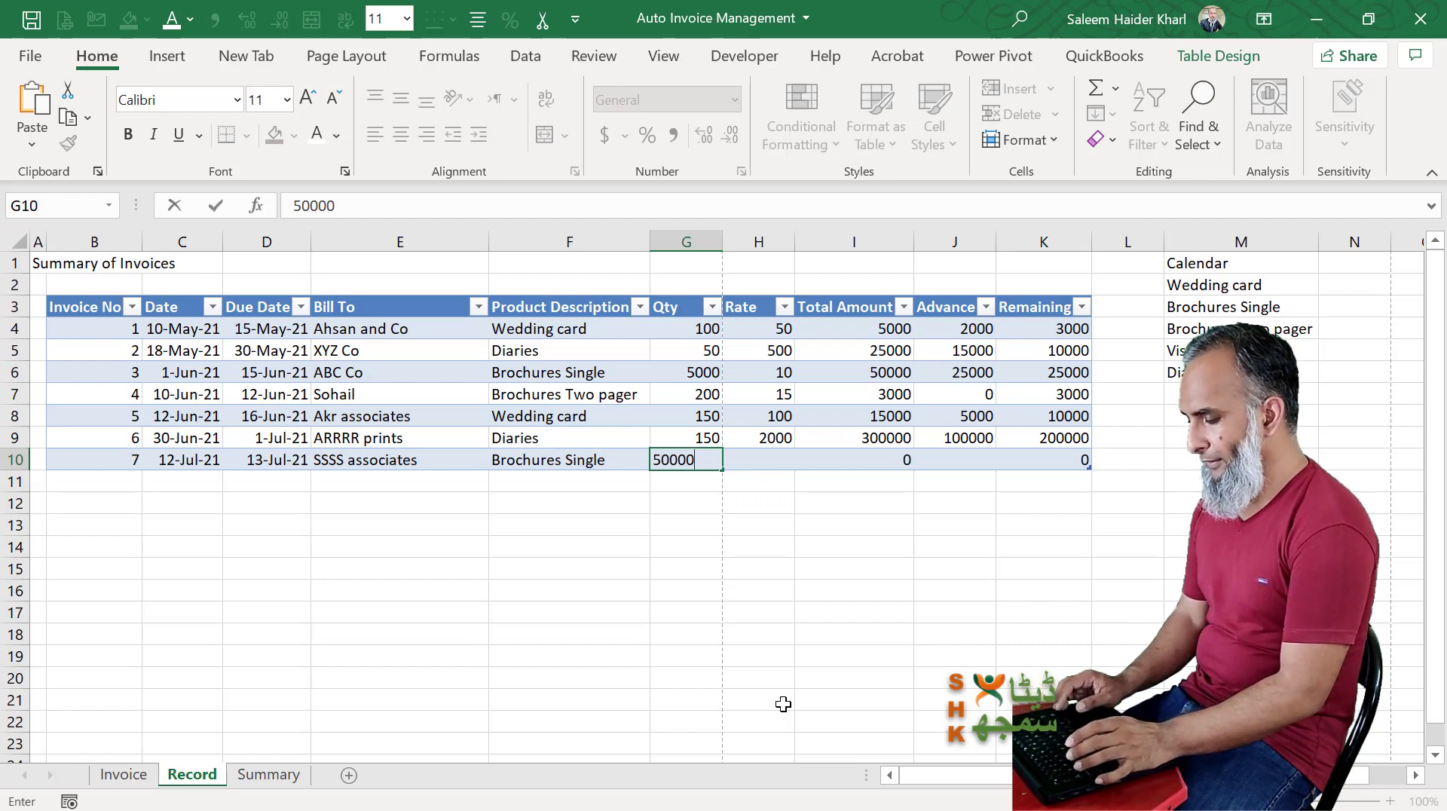
key(Tab)
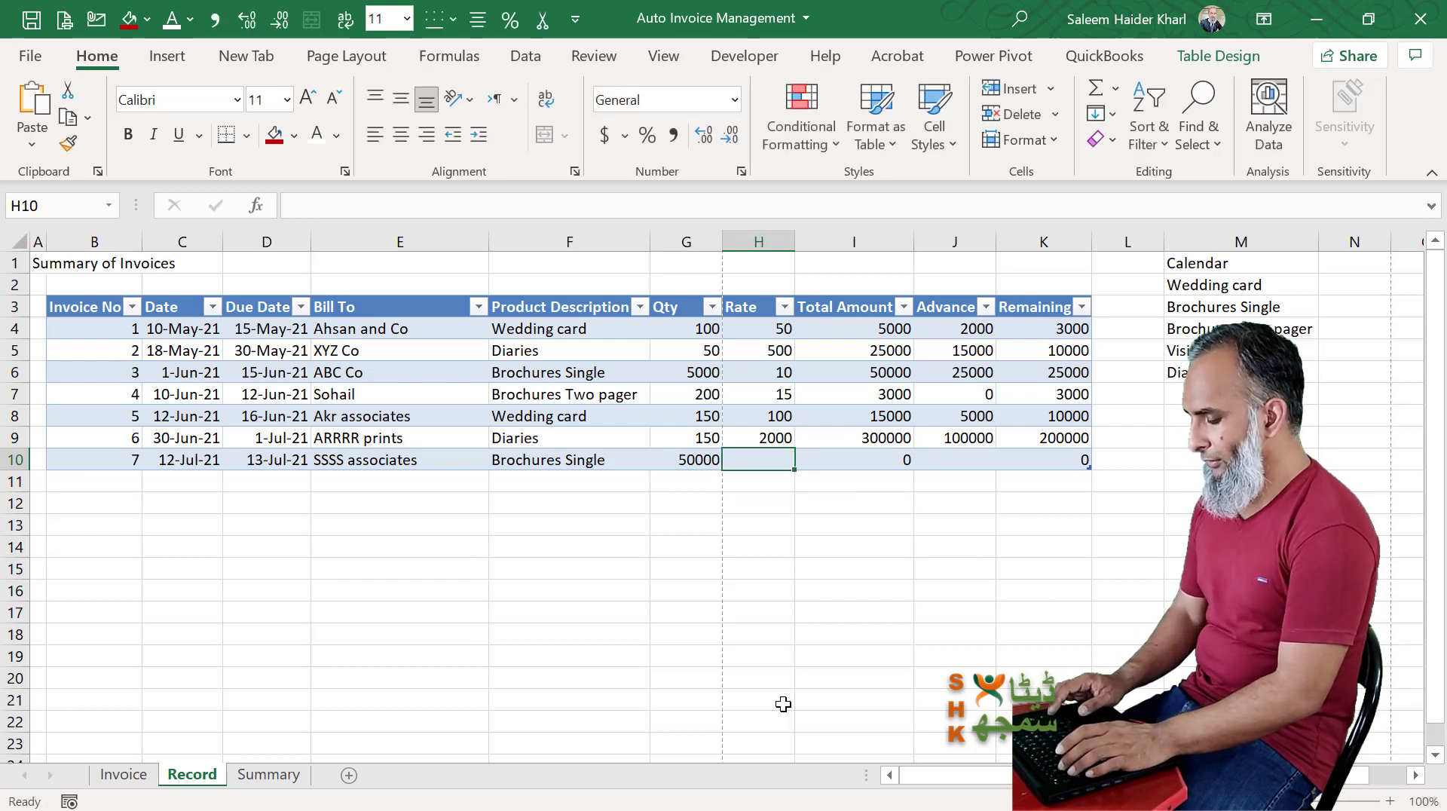
text(8)
key(Tab)
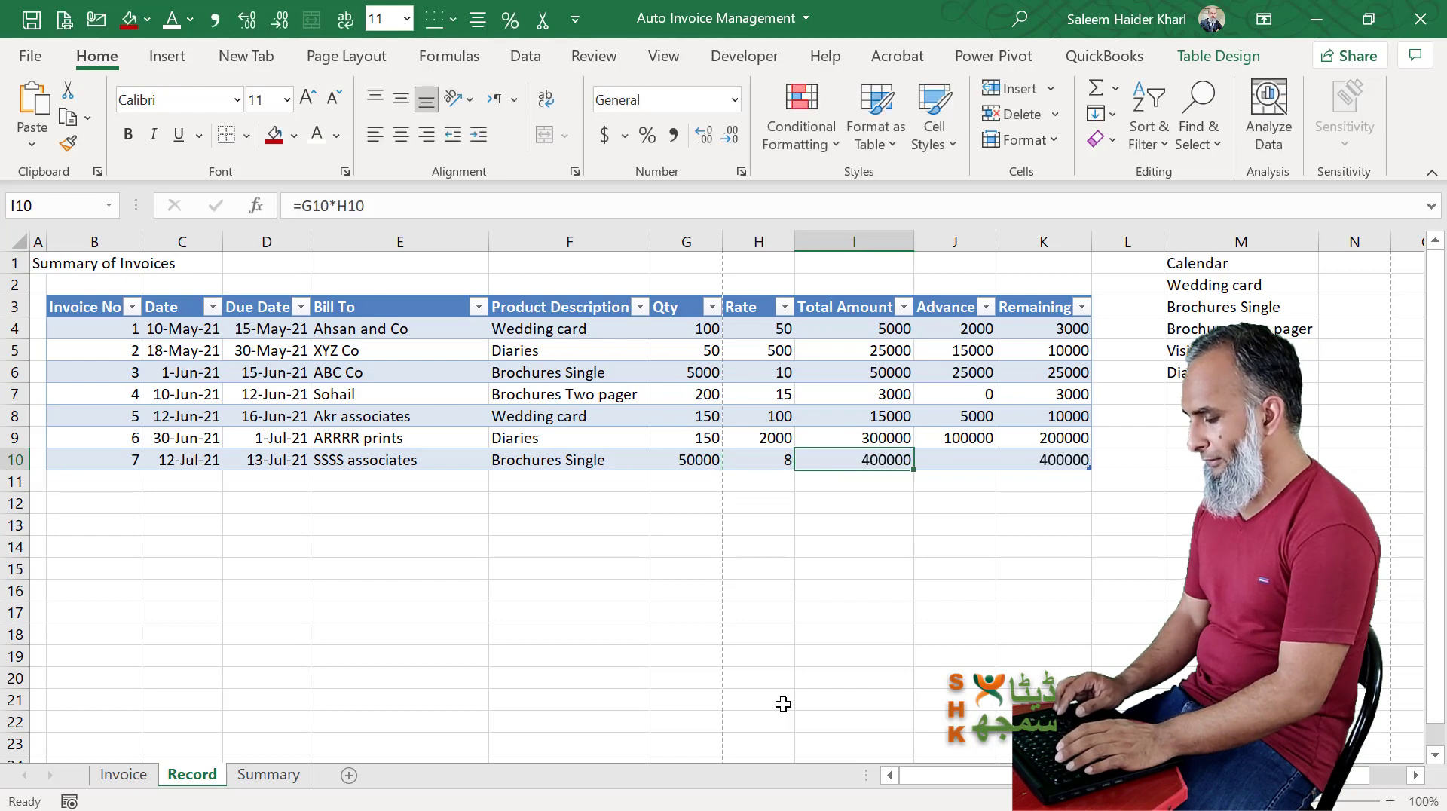
key(Tab)
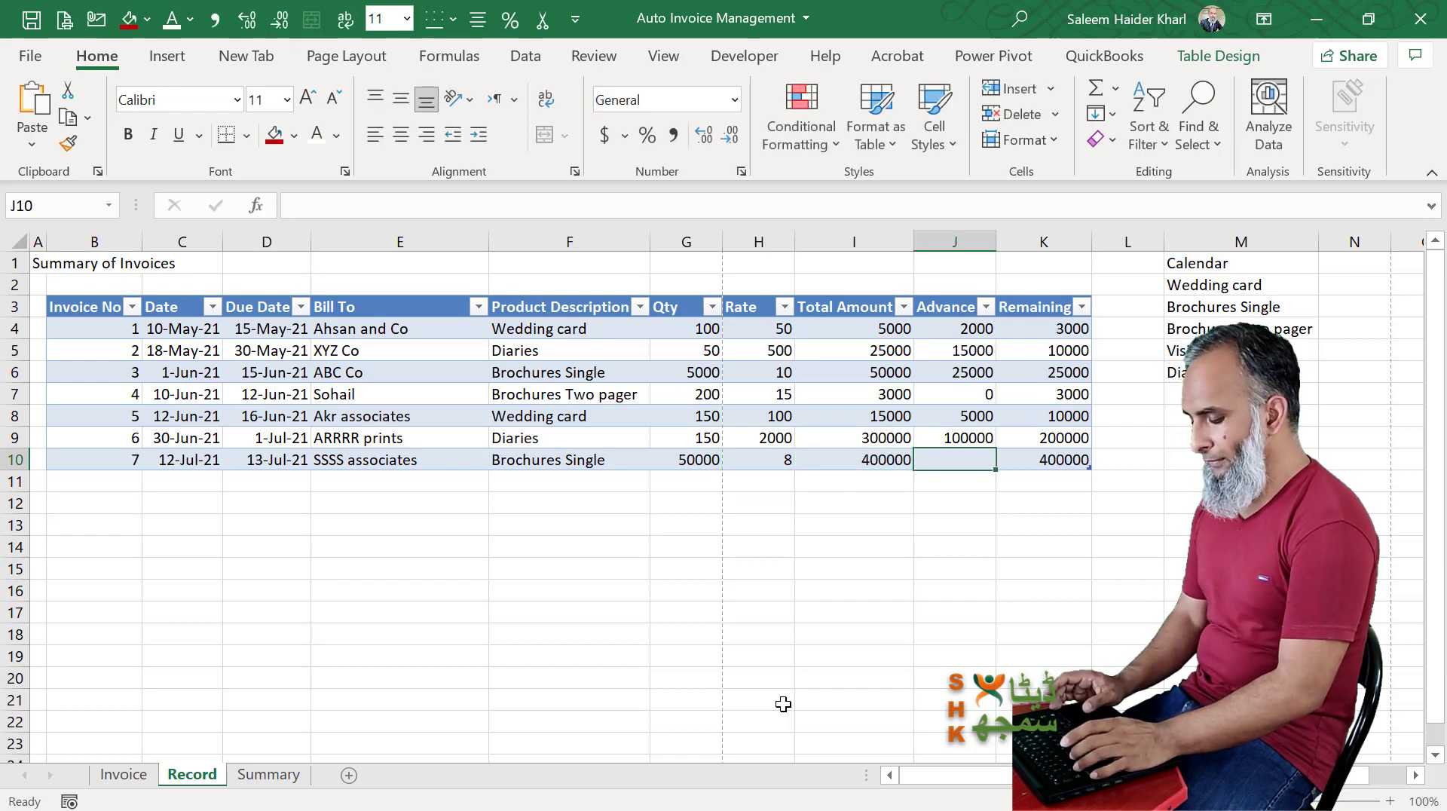
text(300)
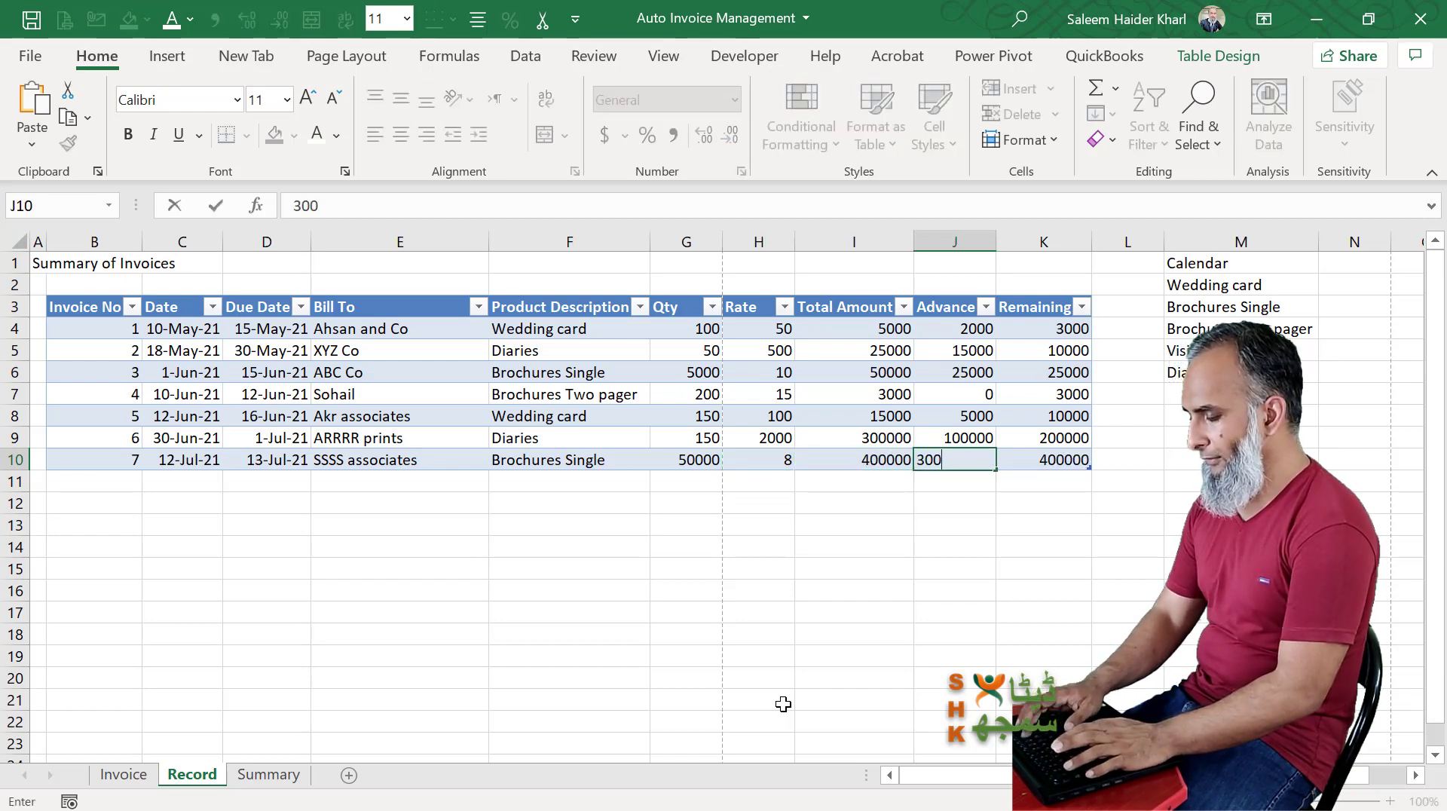
text(000)
key(Return)
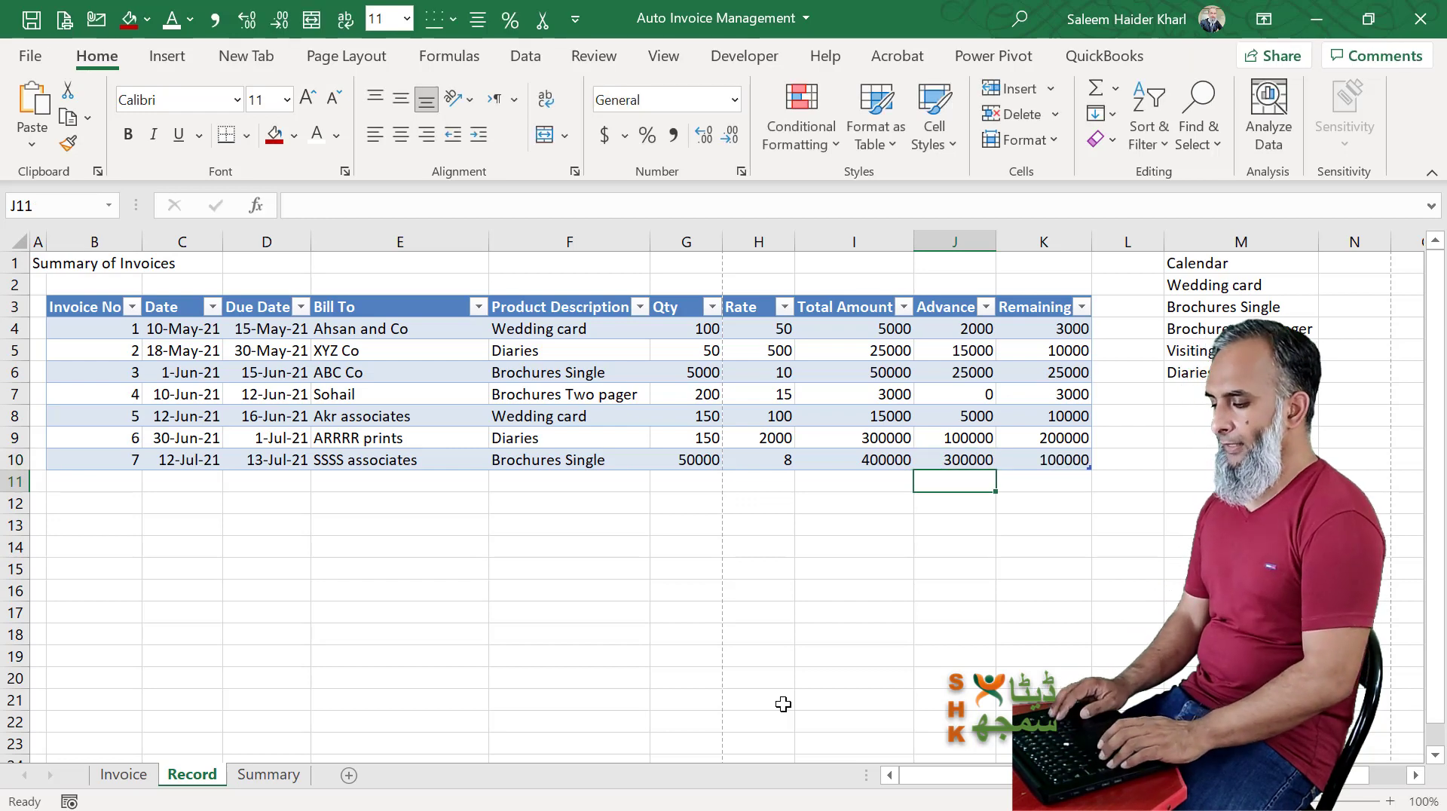
- Refresh the Summary PivotTable to include invoice 7, then return to Record
key(ctrl+Page_Down)
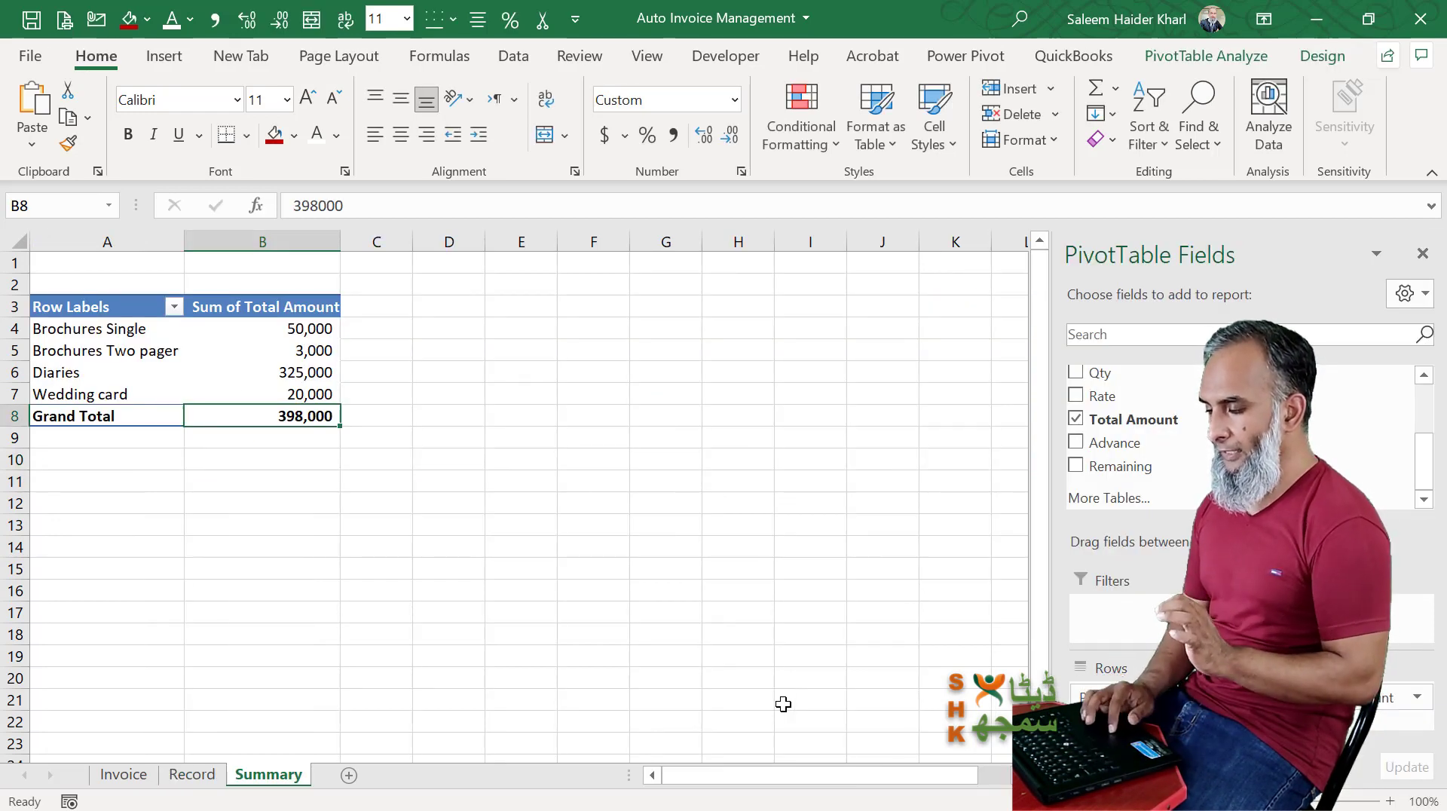
click(236, 360)
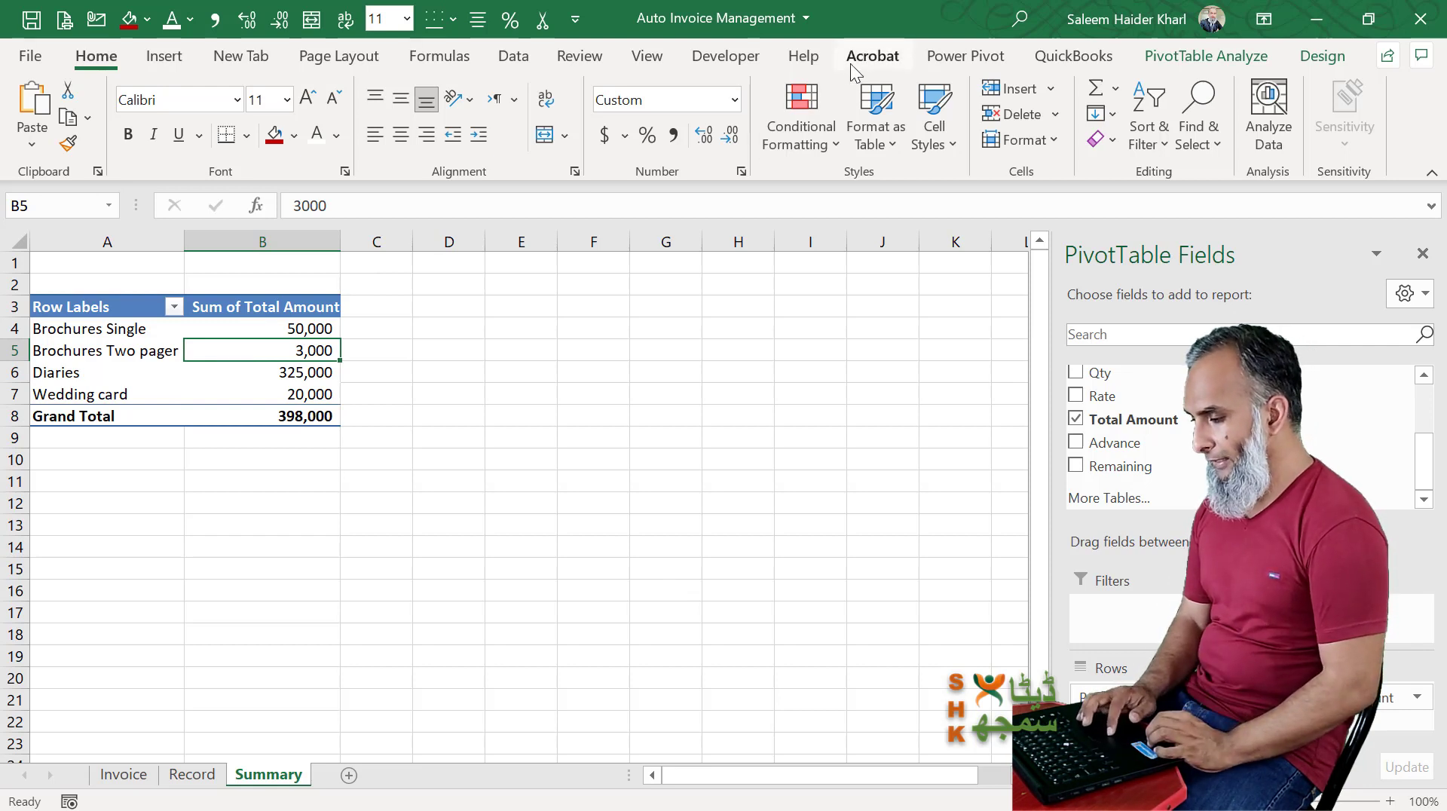
click(1208, 63)
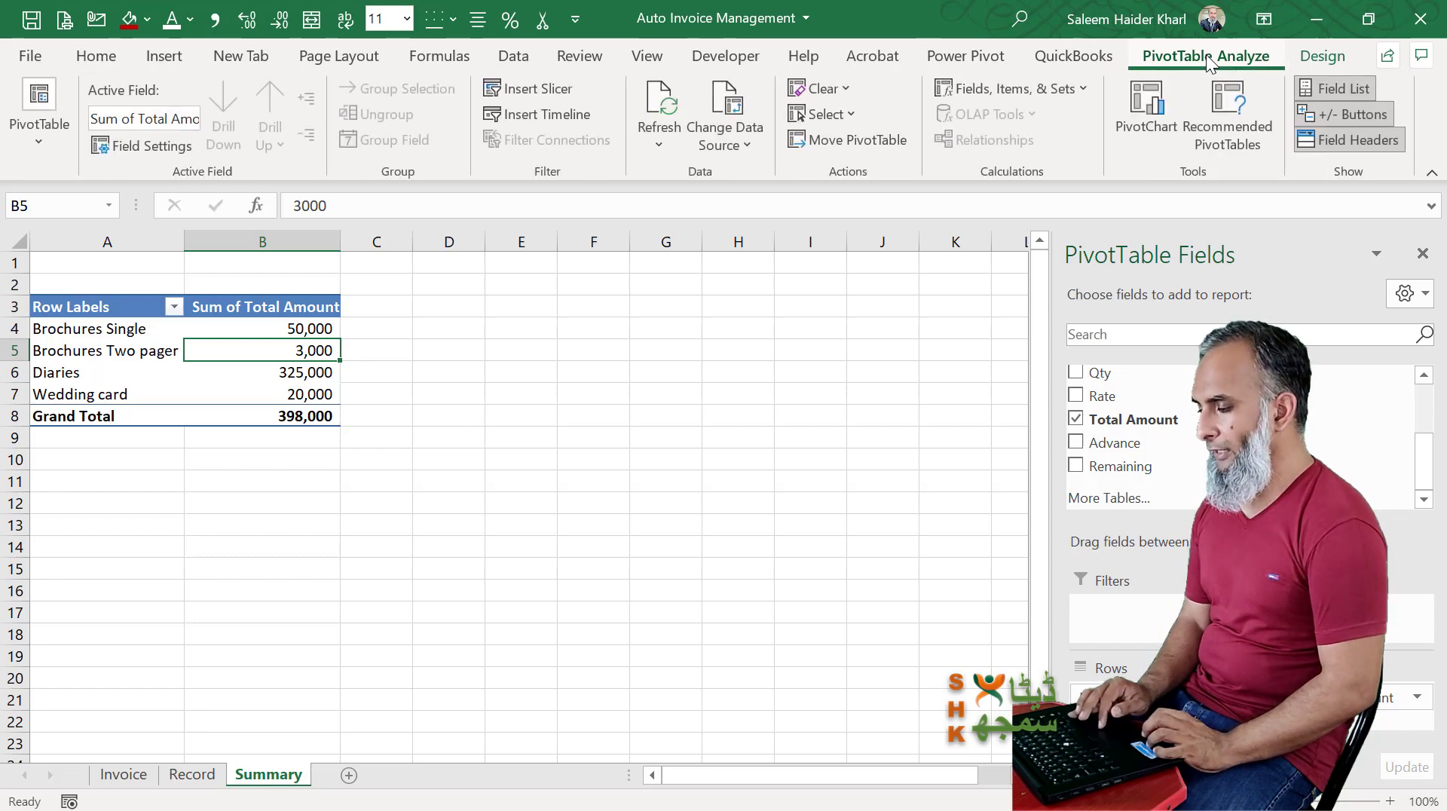
click(666, 103)
click(305, 393)
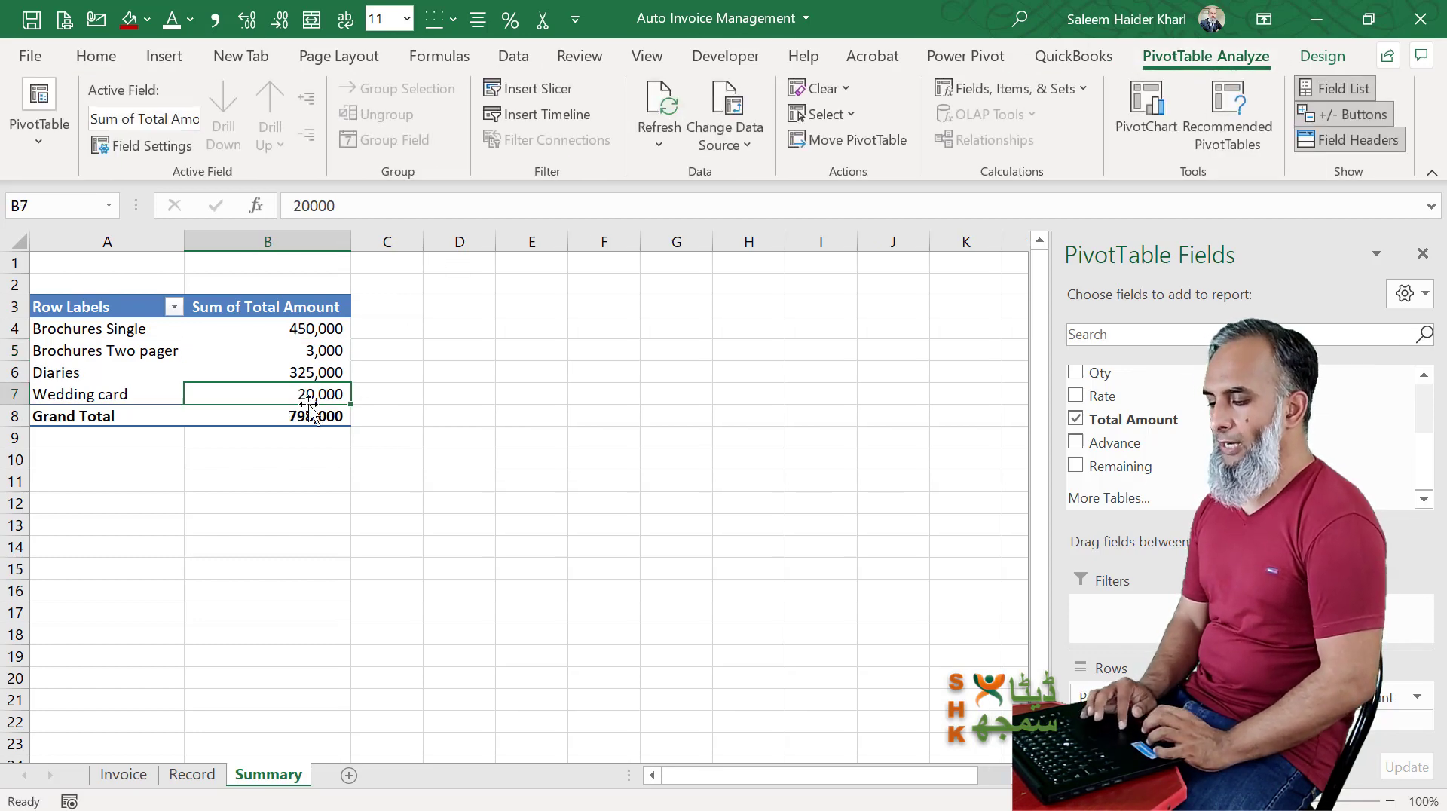
key(ctrl+Page_Up)
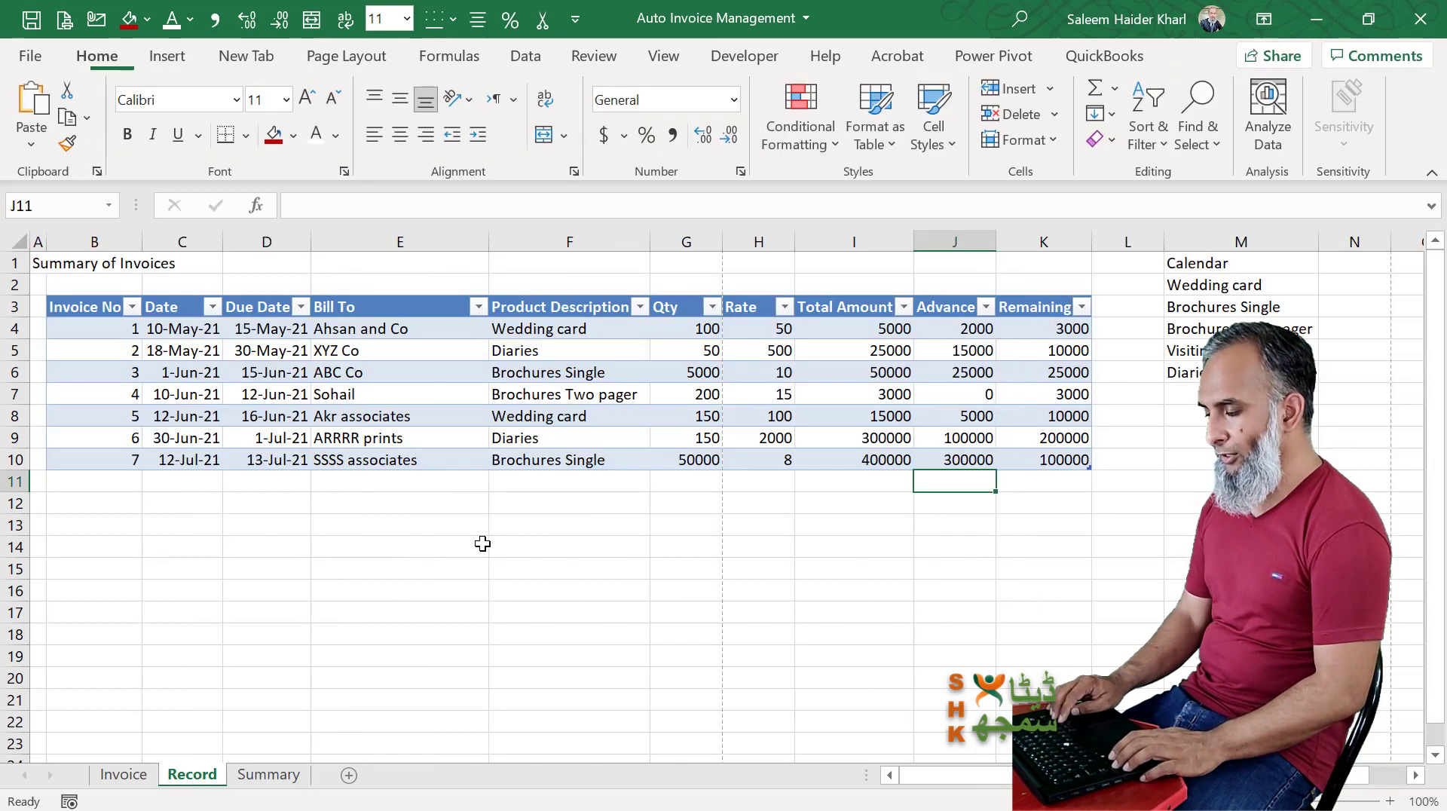
- Enter 7 in the Invoice sheet's G4 cell and check the updated totals
key(ctrl+Page_Up)
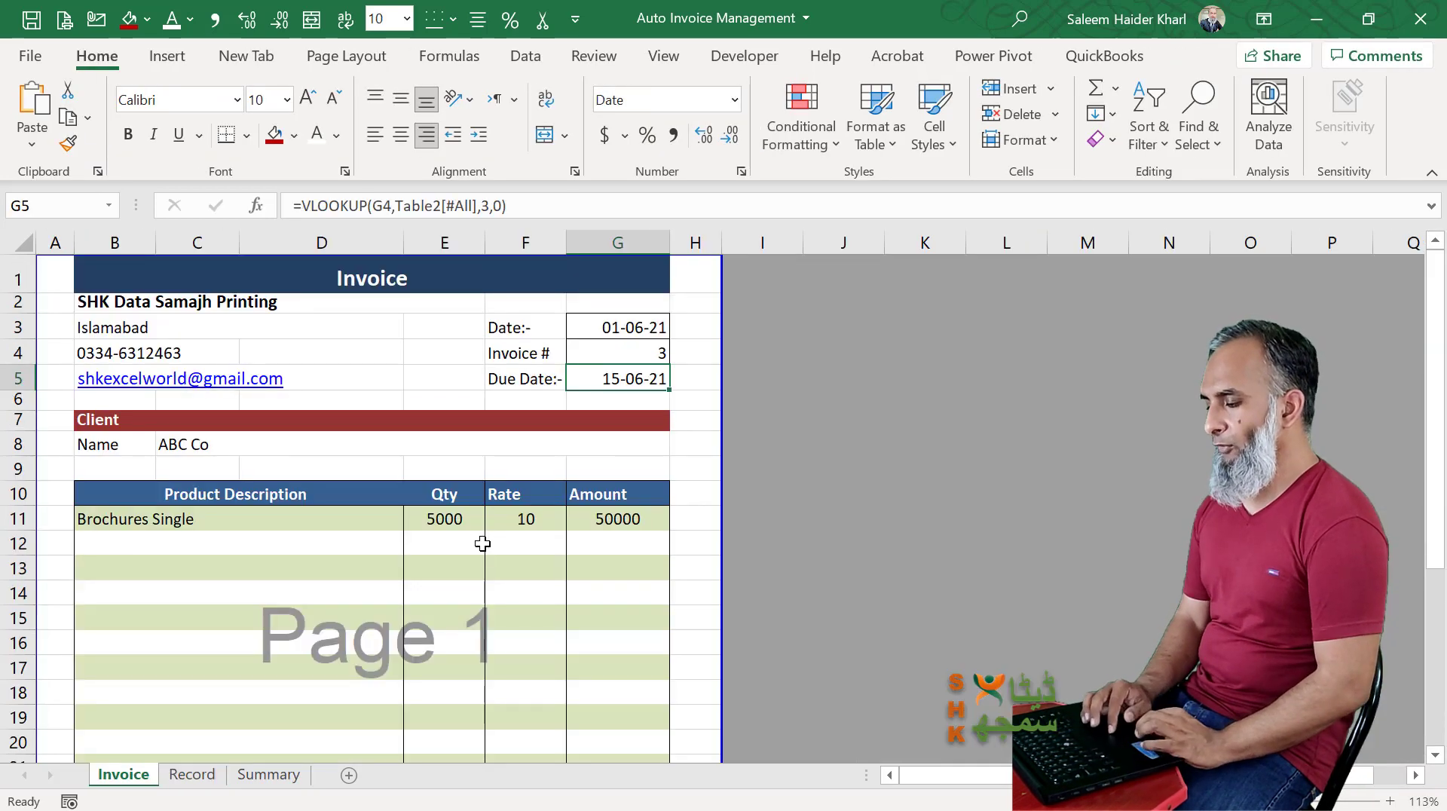
click(666, 347)
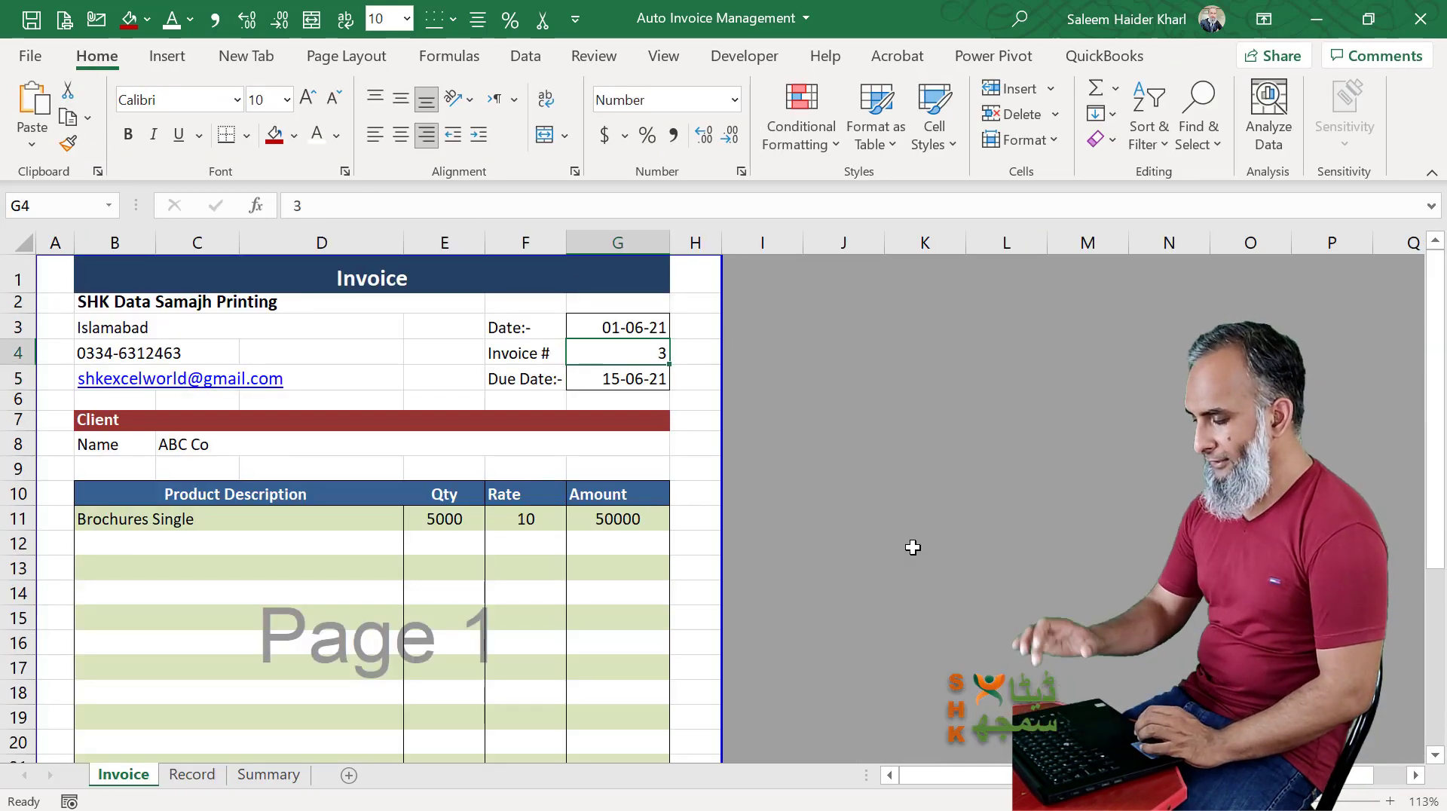
text(7)
key(Return)
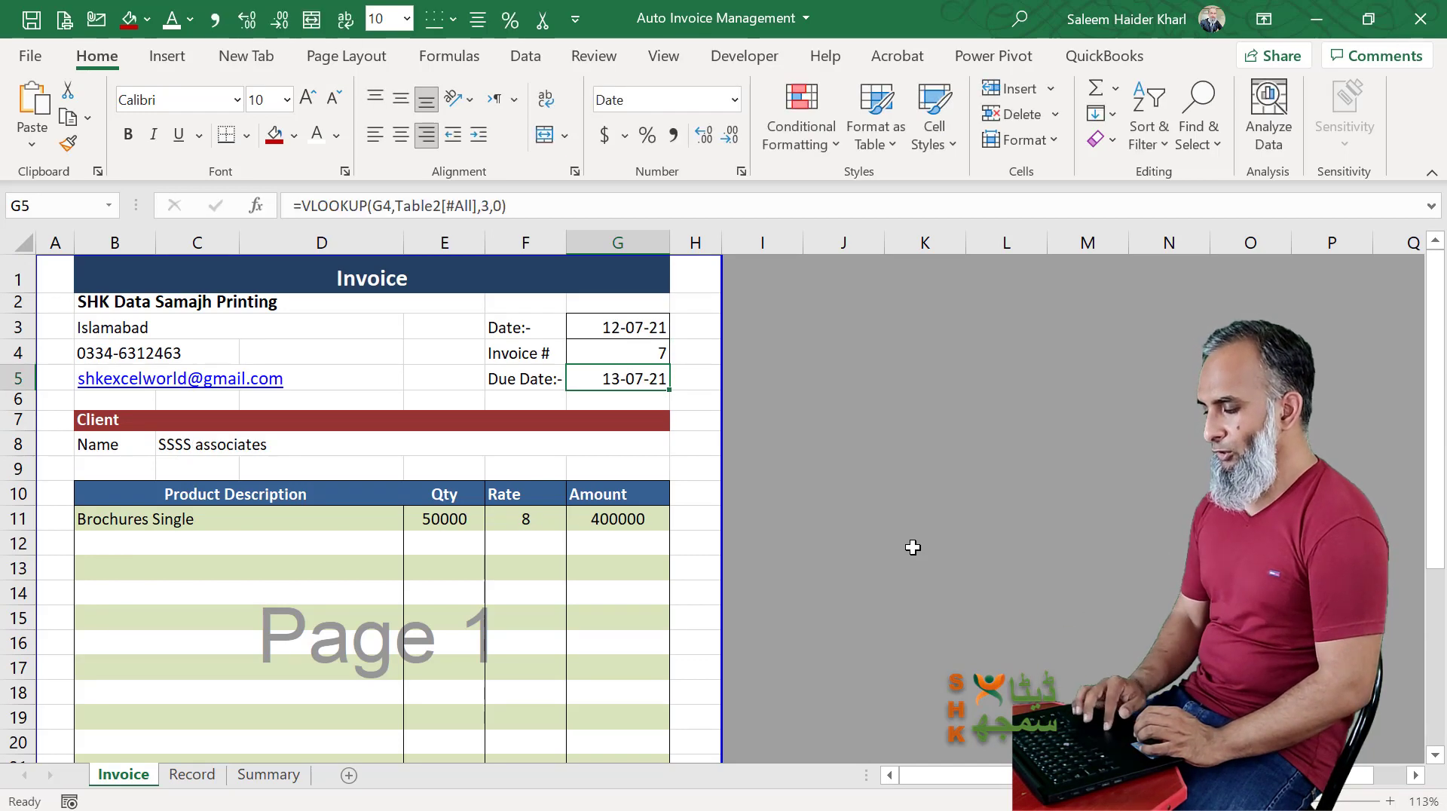
scroll(591, 659, down, 4)
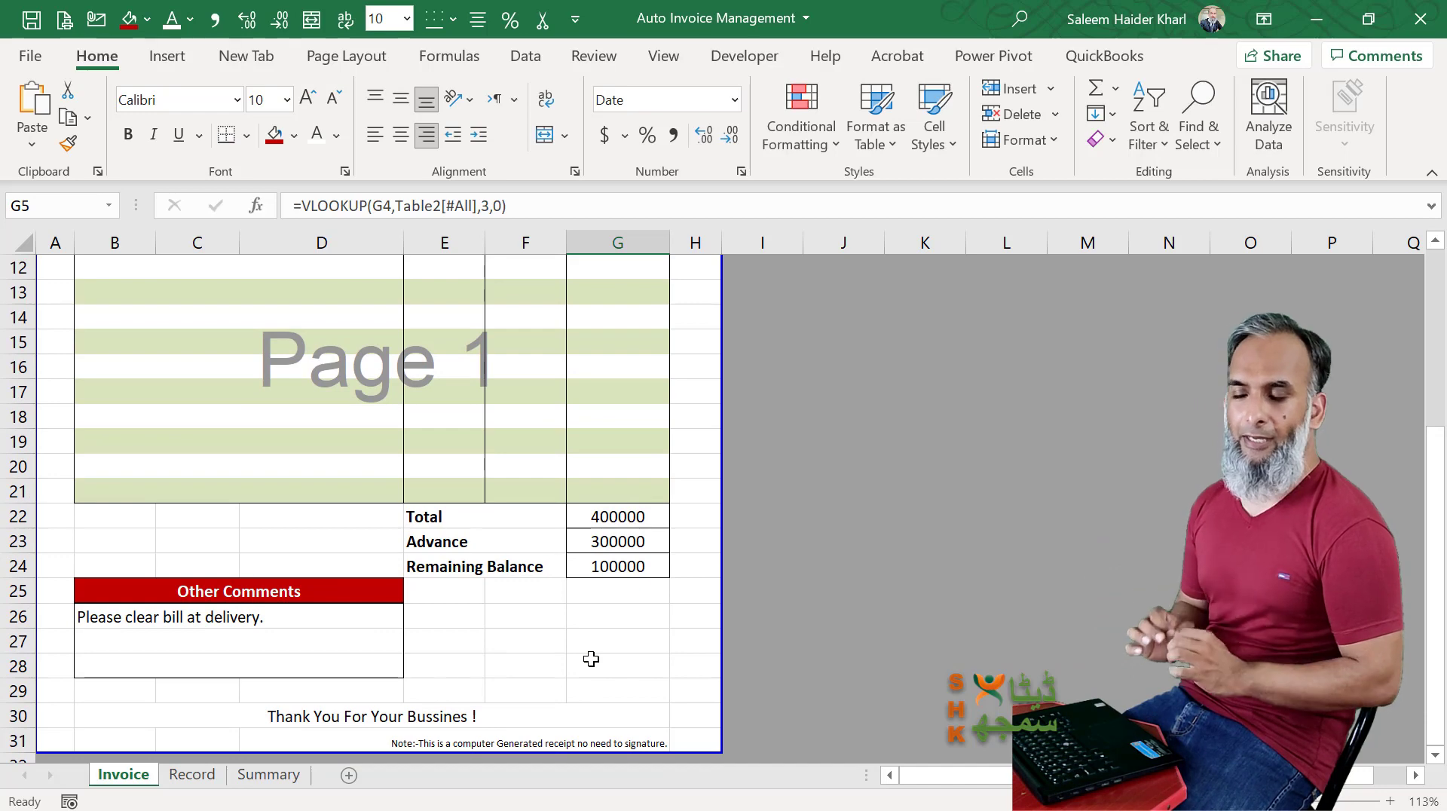
scroll(591, 659, up, 4)
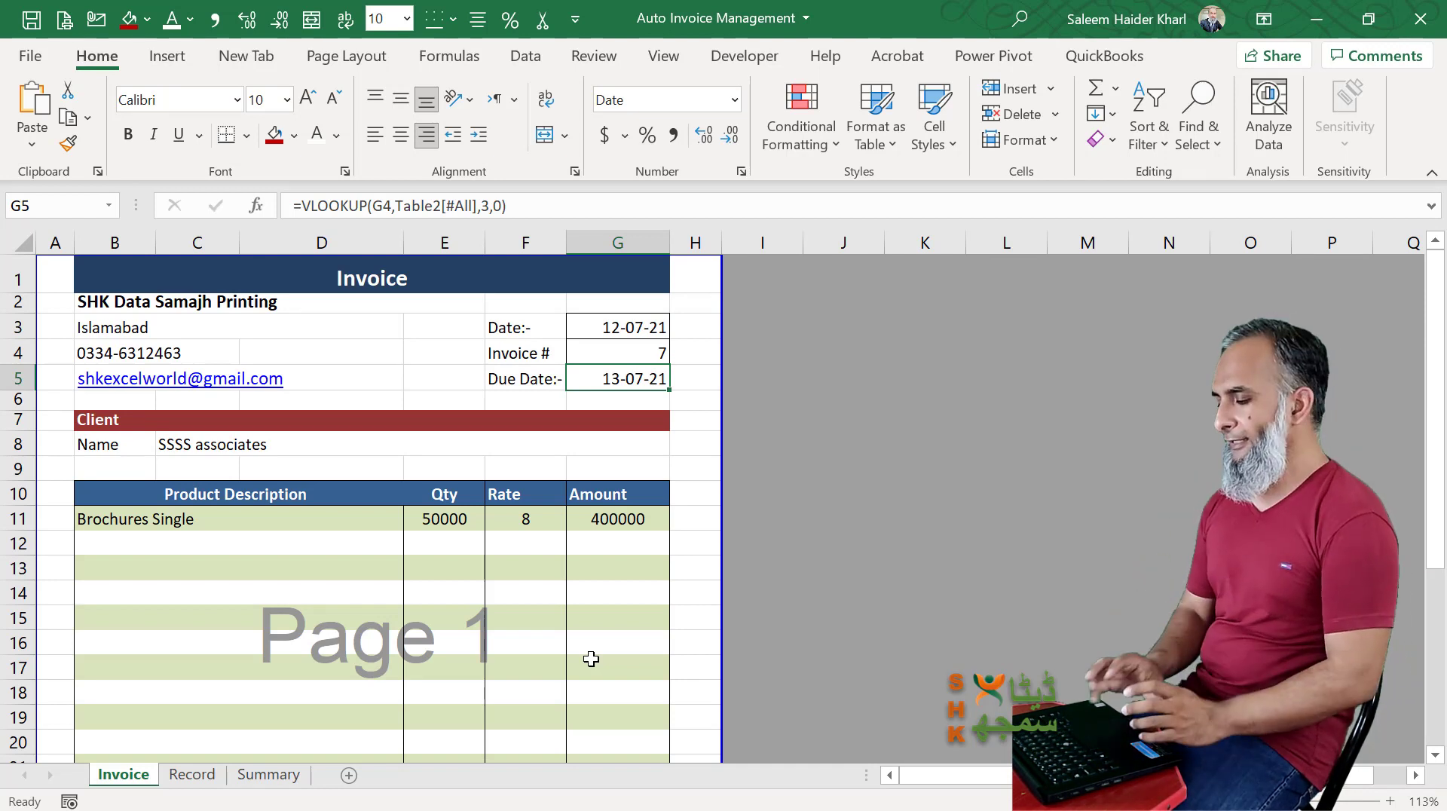
click(595, 586)
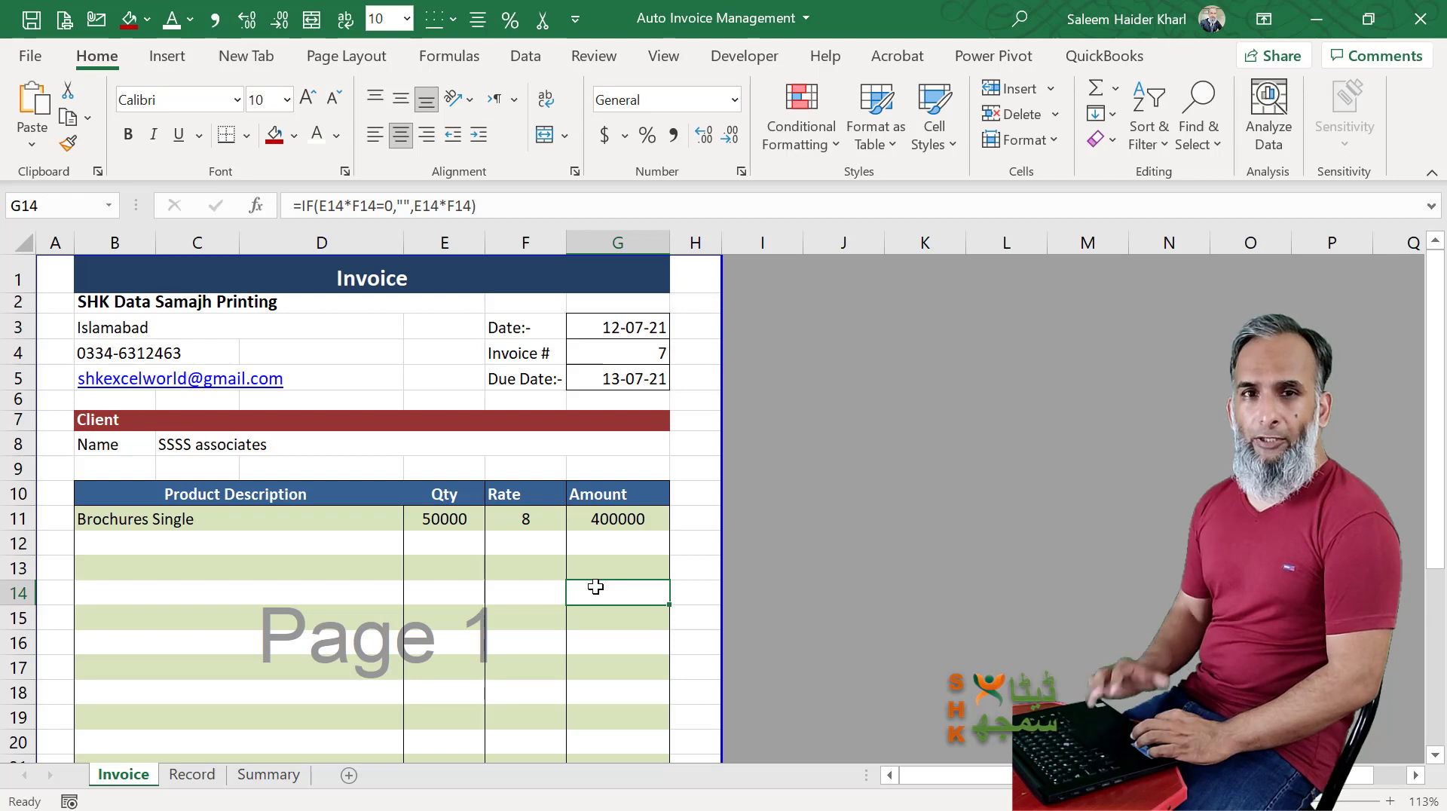